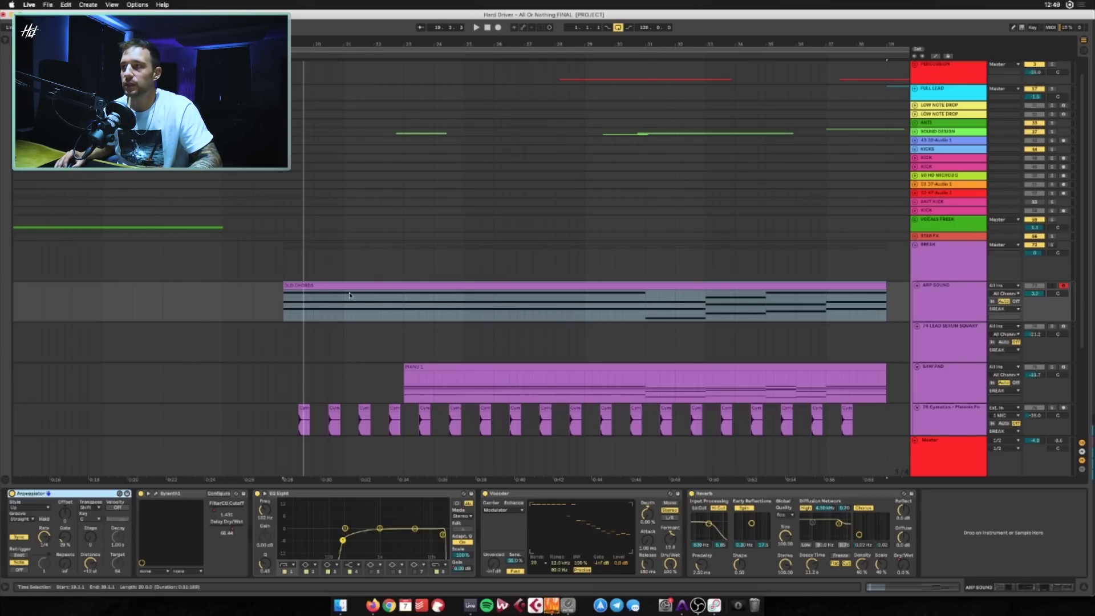
# Play back the OLD CHORDS clip on the ARP SOUND track in the break
pyautogui.press('space')
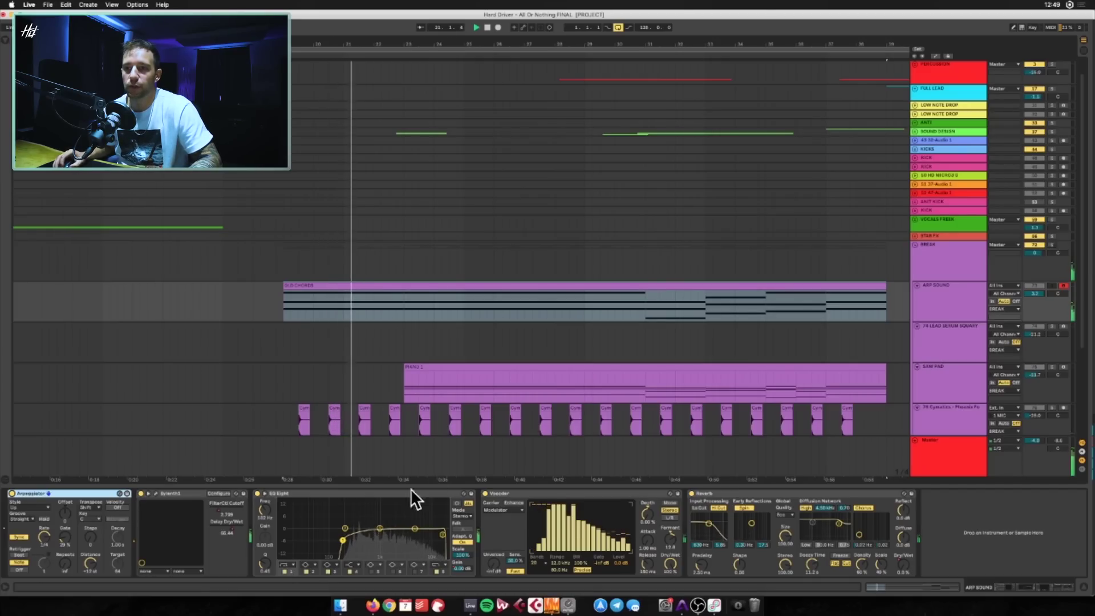
pyautogui.click(336, 304)
pyautogui.scroll(-5, 336, 304)
pyautogui.press('space')
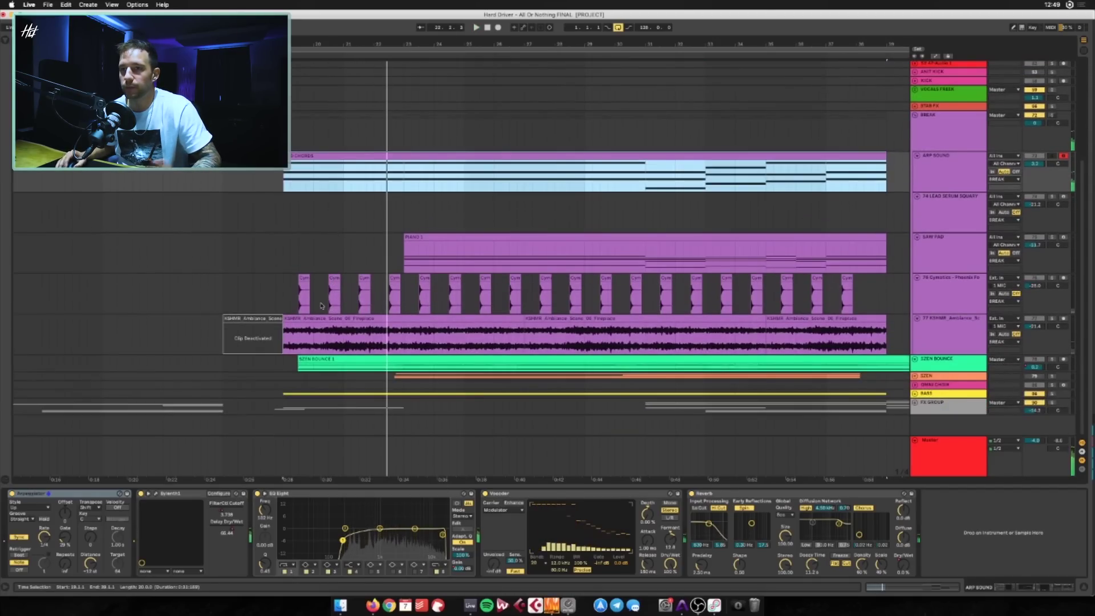
# Audition the repeating Cymatics foley clips on their own from the start of the break
pyautogui.click(295, 285)
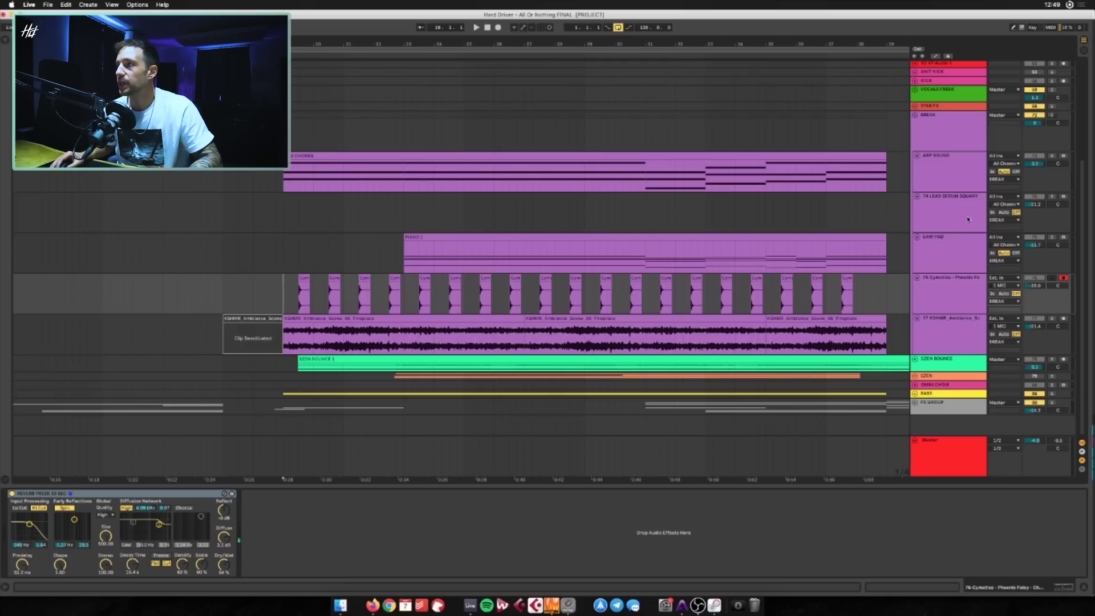
pyautogui.click(926, 286)
pyautogui.press('space')
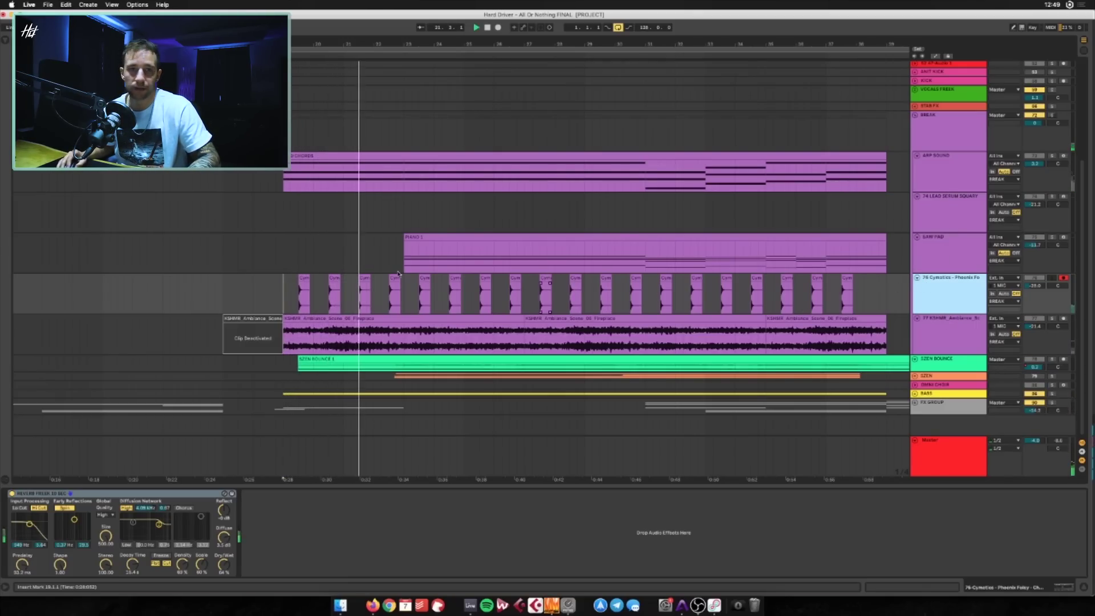
pyautogui.press('space')
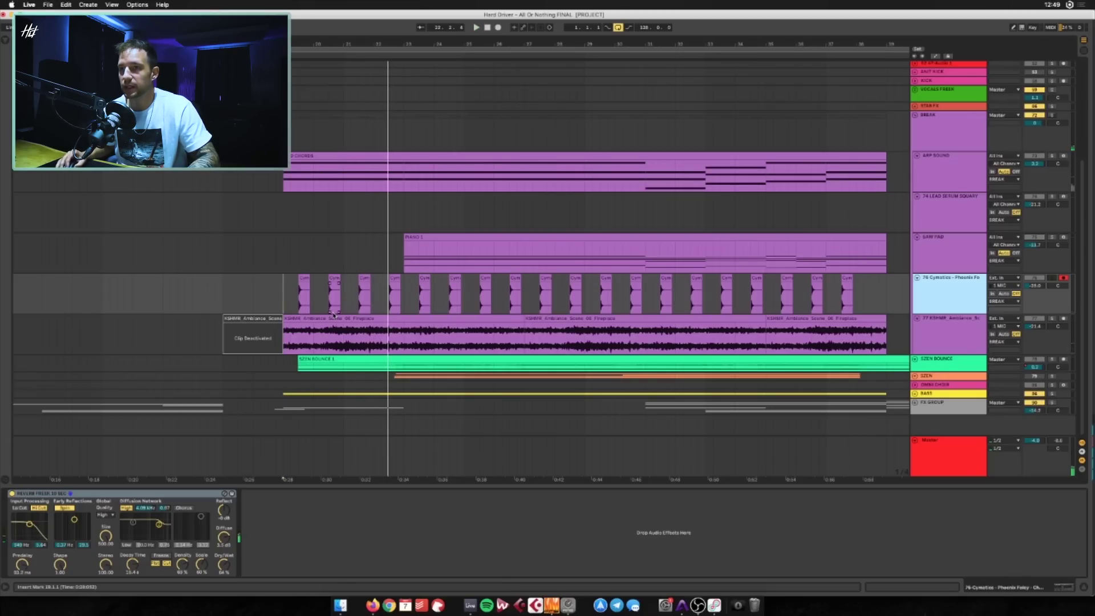
# Select the first KSHMR fireplace ambience clip and play it back
pyautogui.click(964, 323)
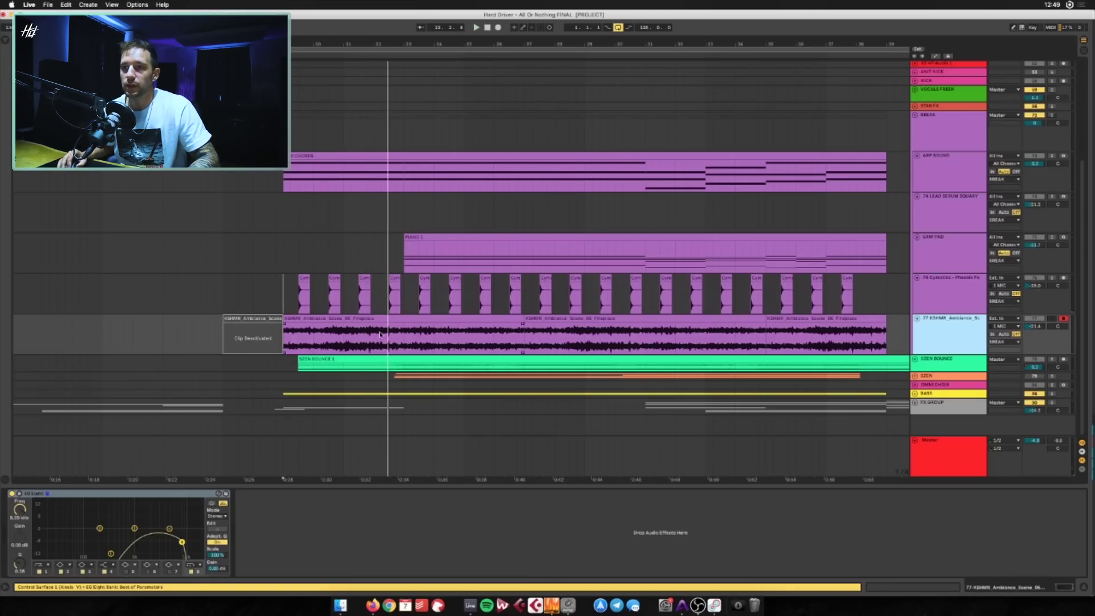
pyautogui.click(318, 320)
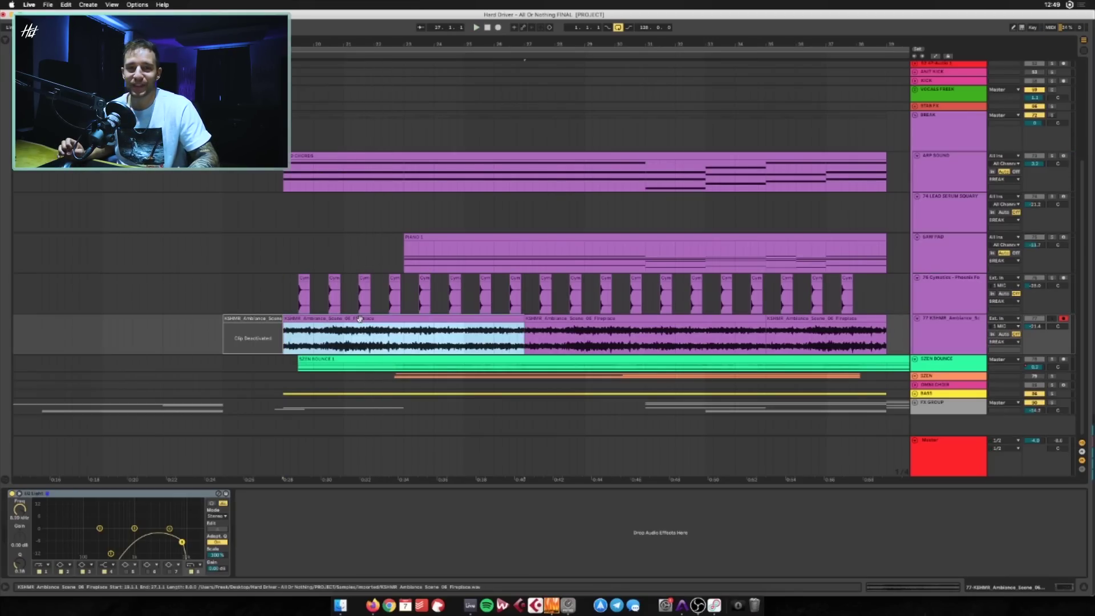
pyautogui.press('space')
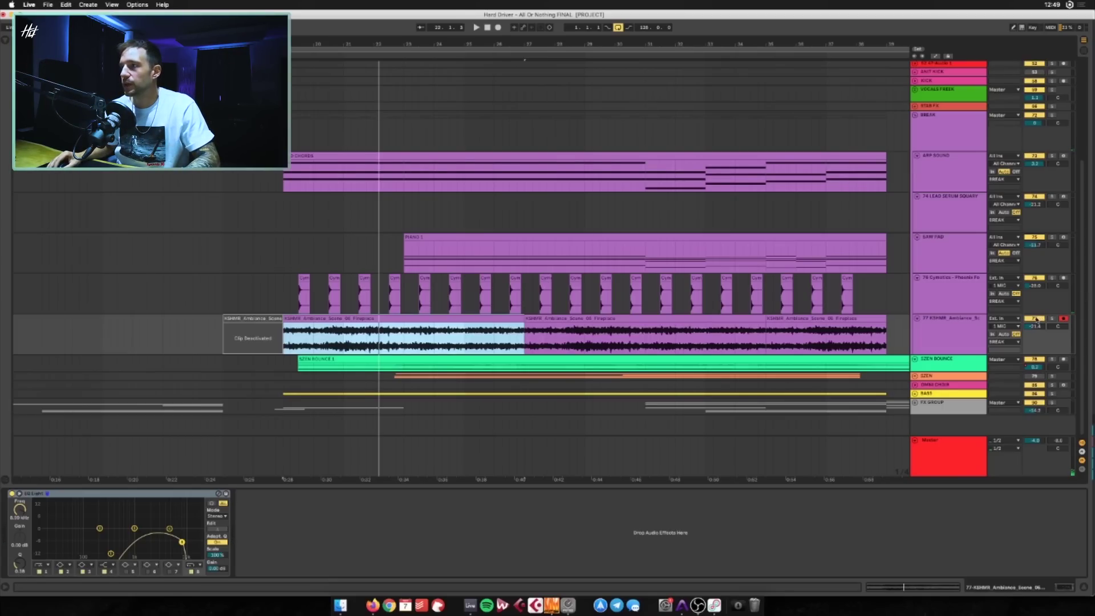
# Play the break with all layers, comparing it with and without the fireplace ambience track
pyautogui.press('space')
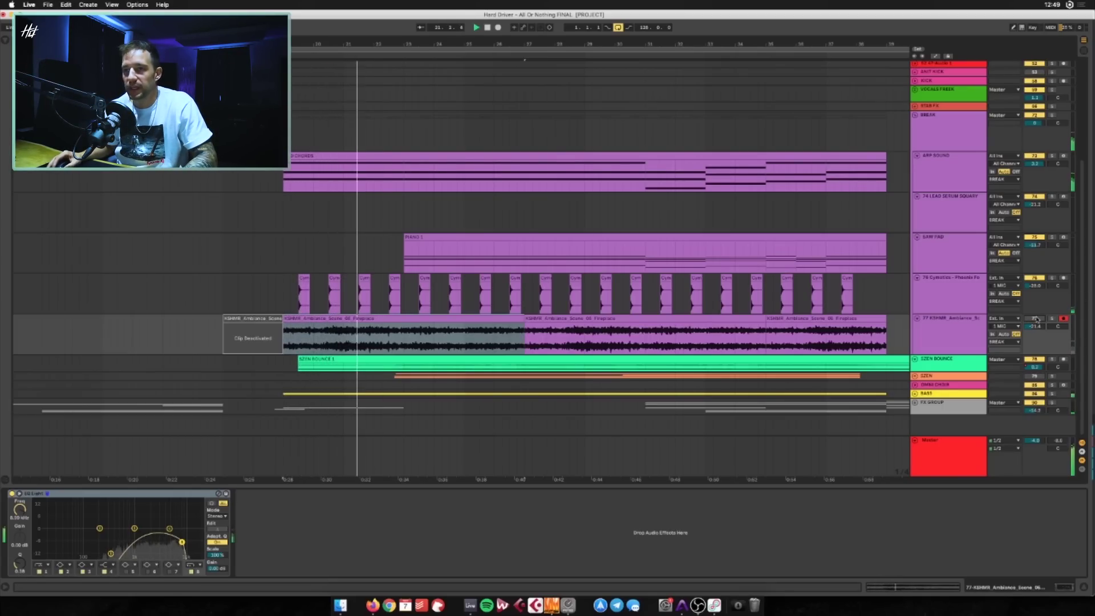
pyautogui.press('space')
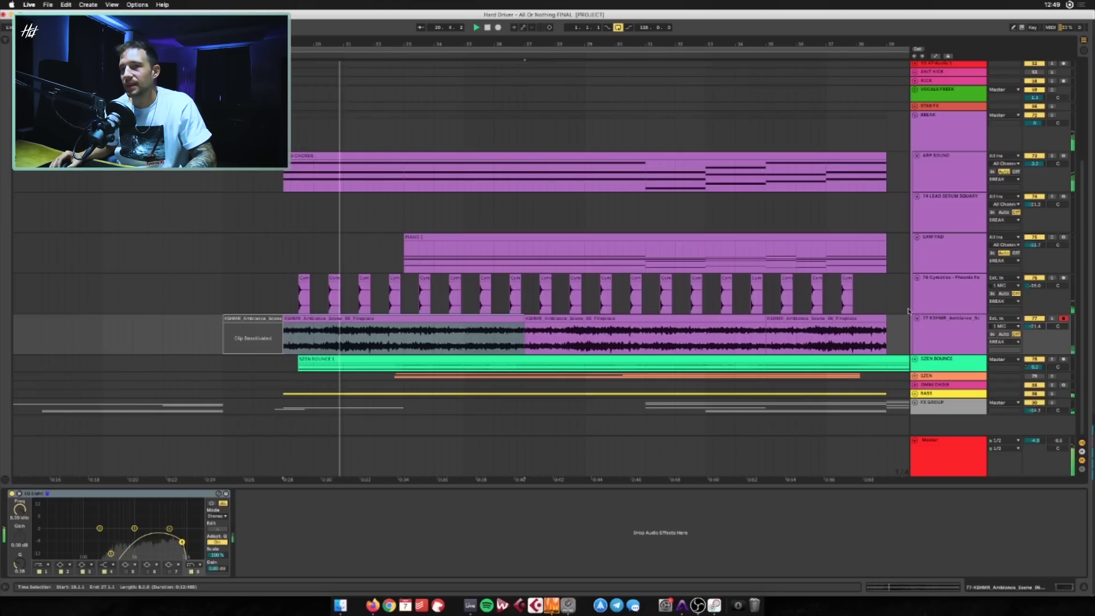
pyautogui.press('space')
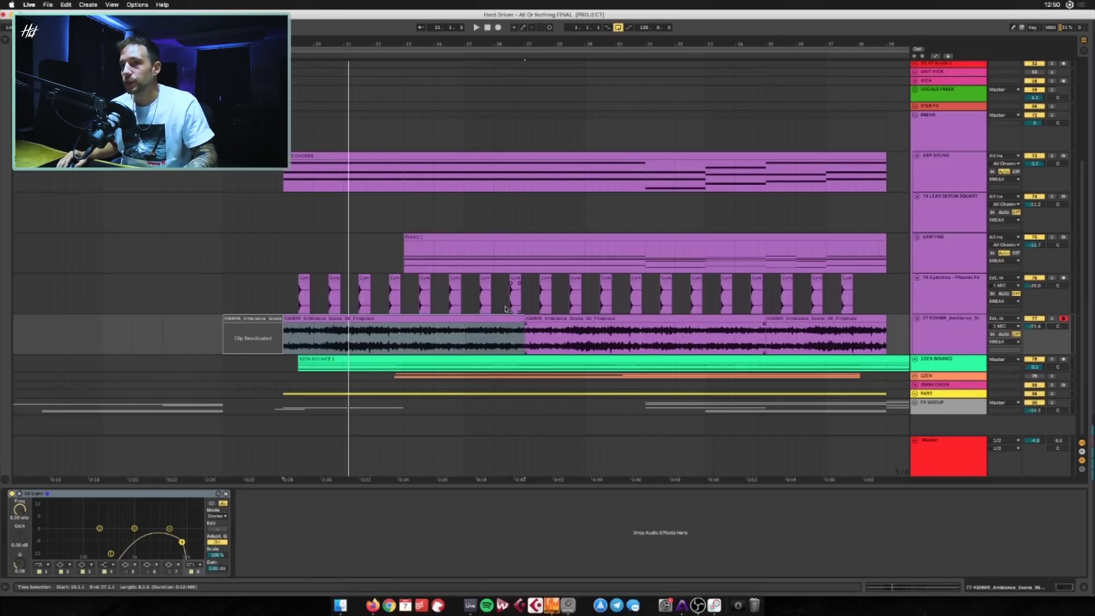
# Audition the SAW PAD clip on its own, marking the chord changes in its second half
pyautogui.click(940, 248)
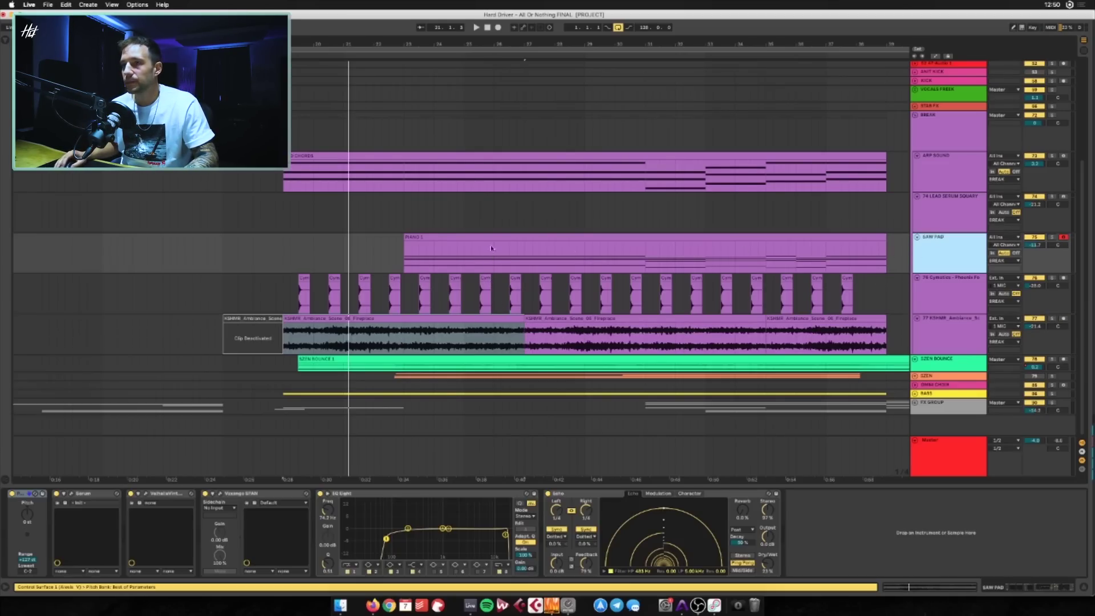
pyautogui.click(551, 271)
pyautogui.press('space')
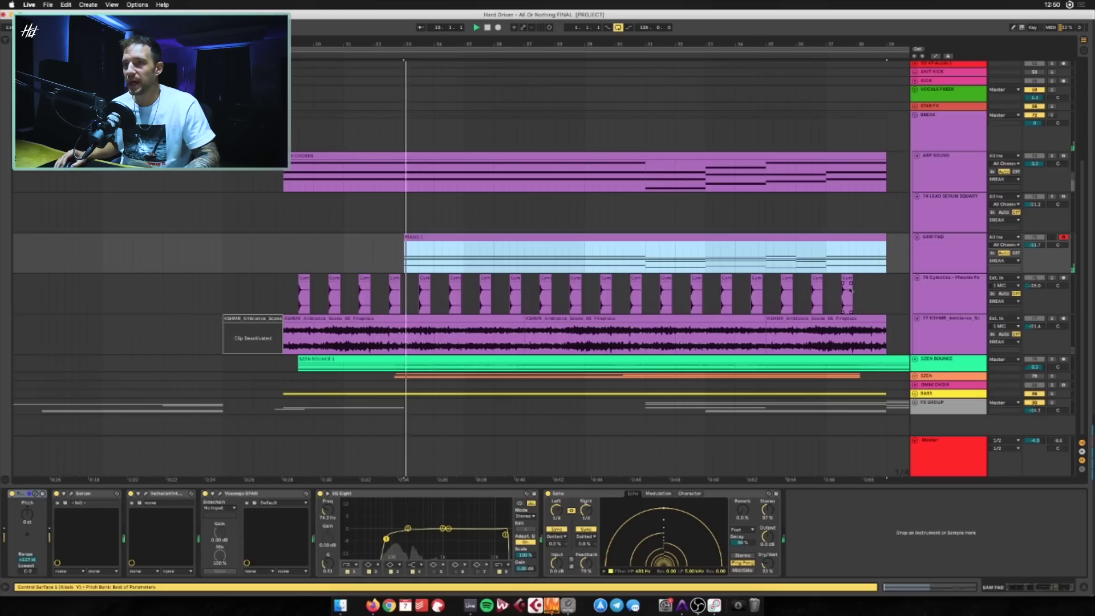
pyautogui.click(645, 258)
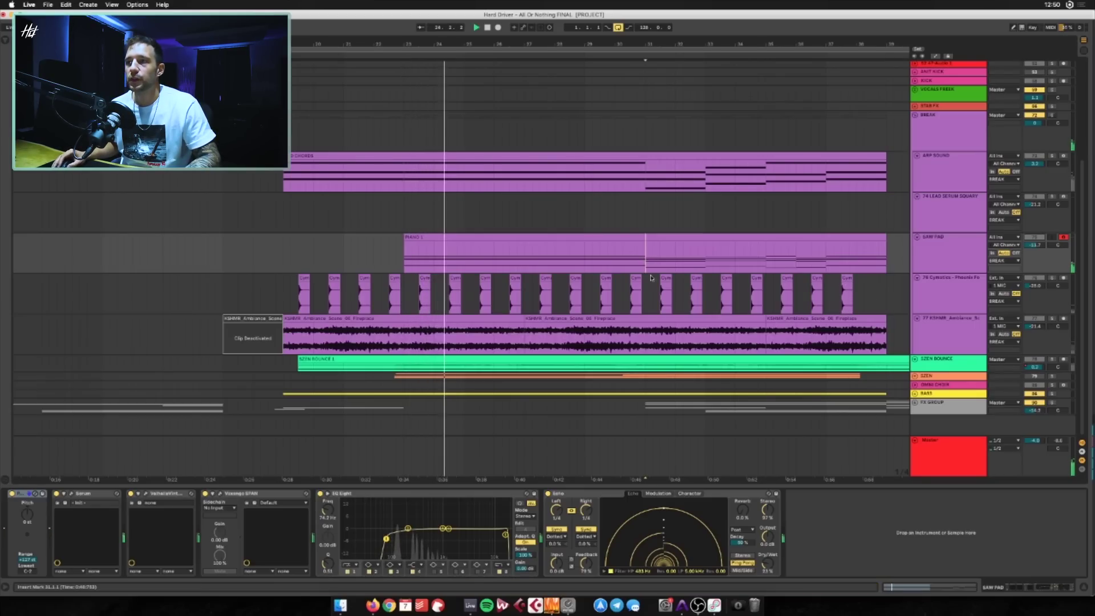
pyautogui.click(705, 249)
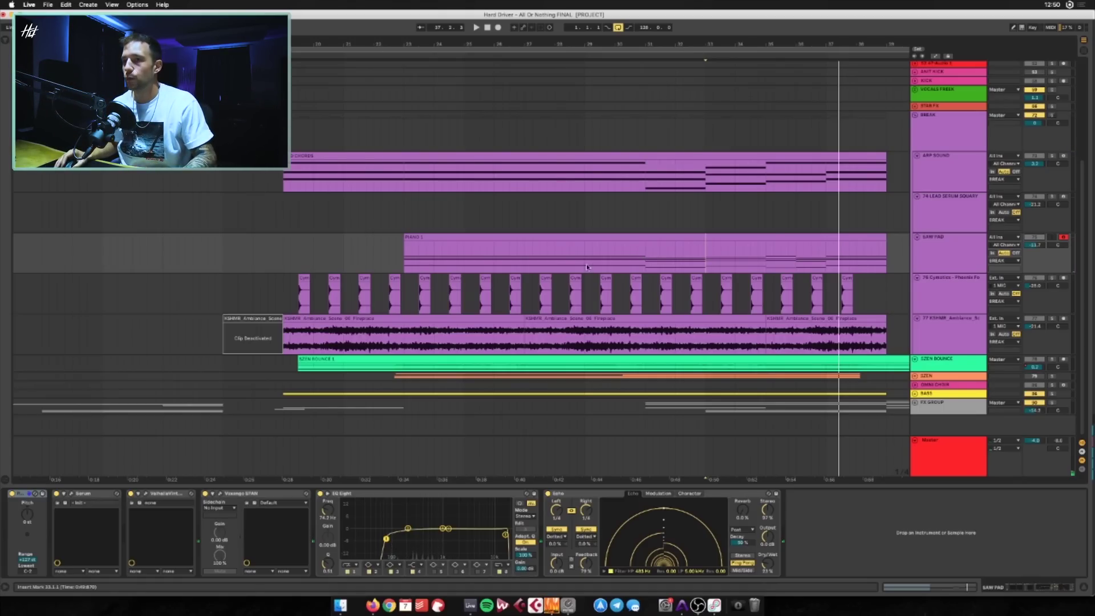
# Enlarge the SZEN BOUNCE track and play back its audio clip
pyautogui.click(911, 362)
pyautogui.click(913, 360)
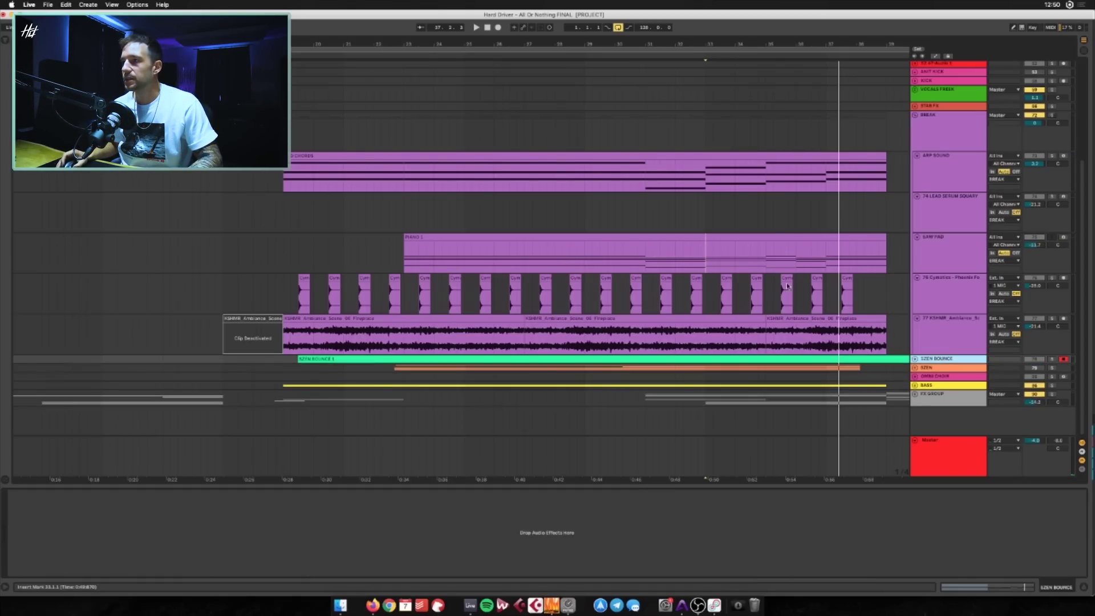
pyautogui.click(913, 360)
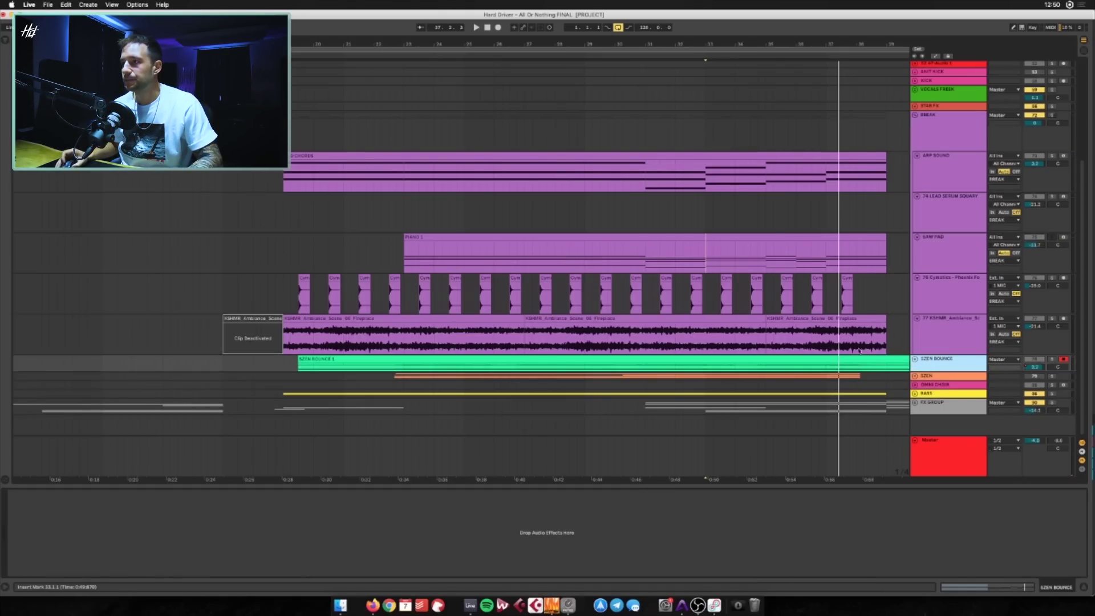
pyautogui.press('space')
pyautogui.moveTo(928, 371); pyautogui.dragTo(928, 436)
pyautogui.scroll(-3, 843, 337)
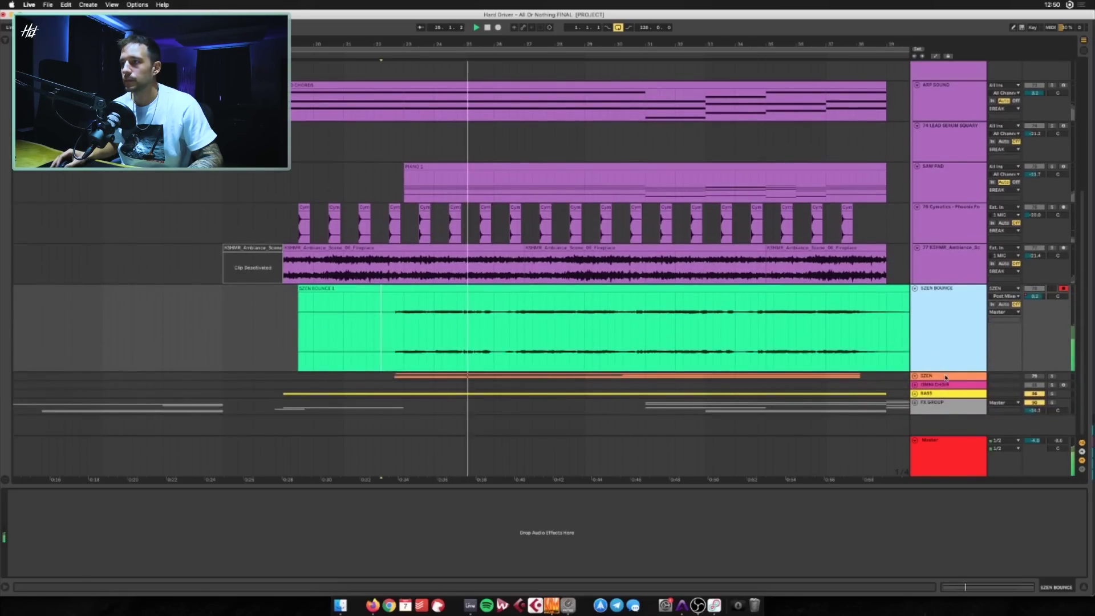
pyautogui.scroll(-2, 847, 334)
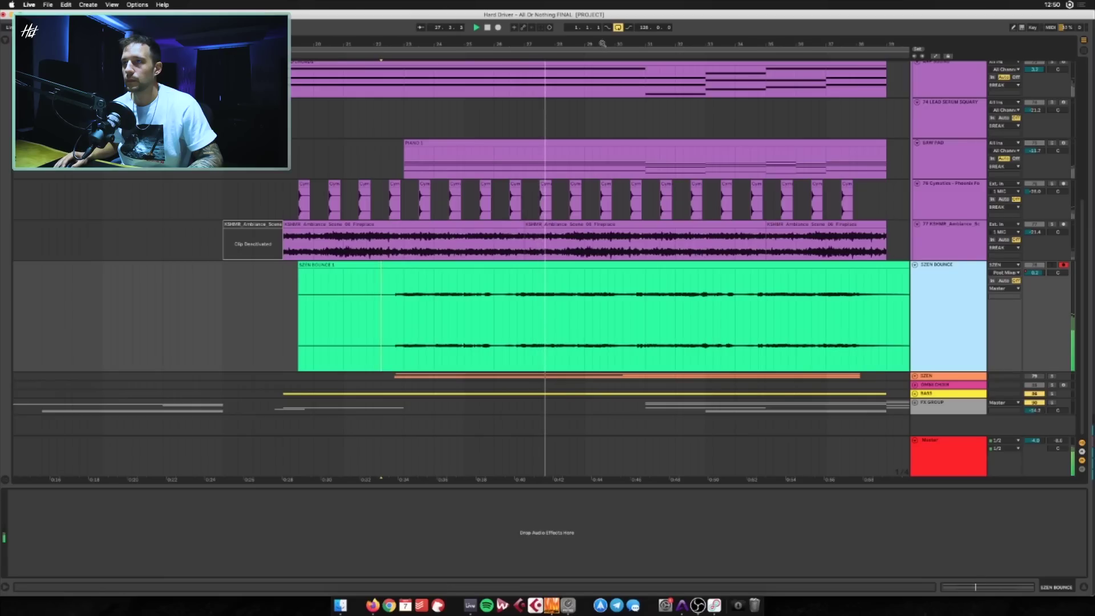
pyautogui.scroll(-5, 530, 171)
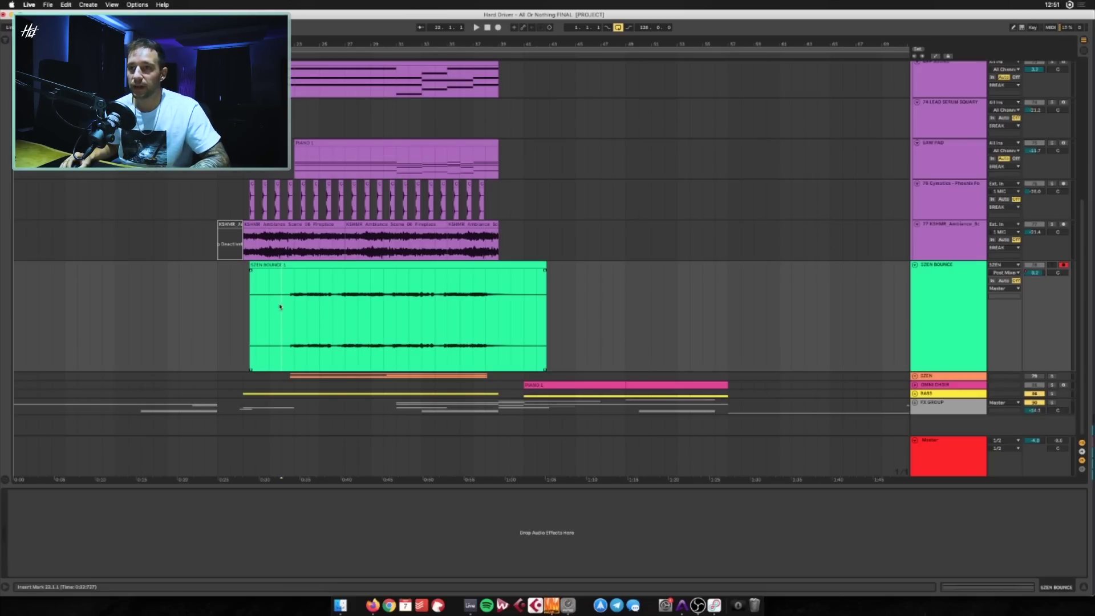
# Play the full break and examine the vocal layers inside the SZEN group, leaving the group folded
pyautogui.press('space')
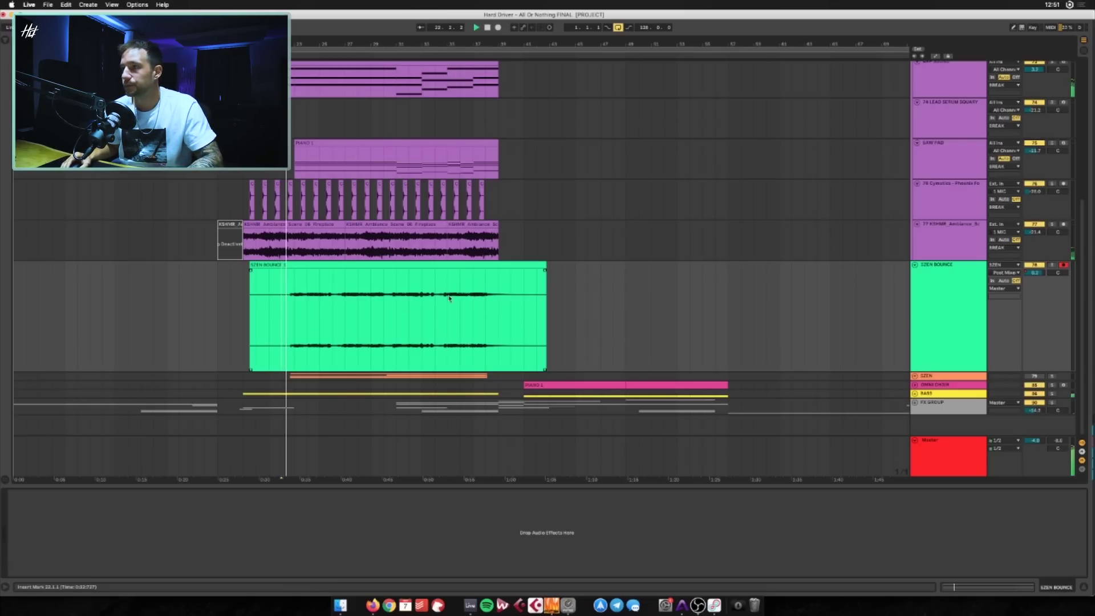
pyautogui.click(915, 376)
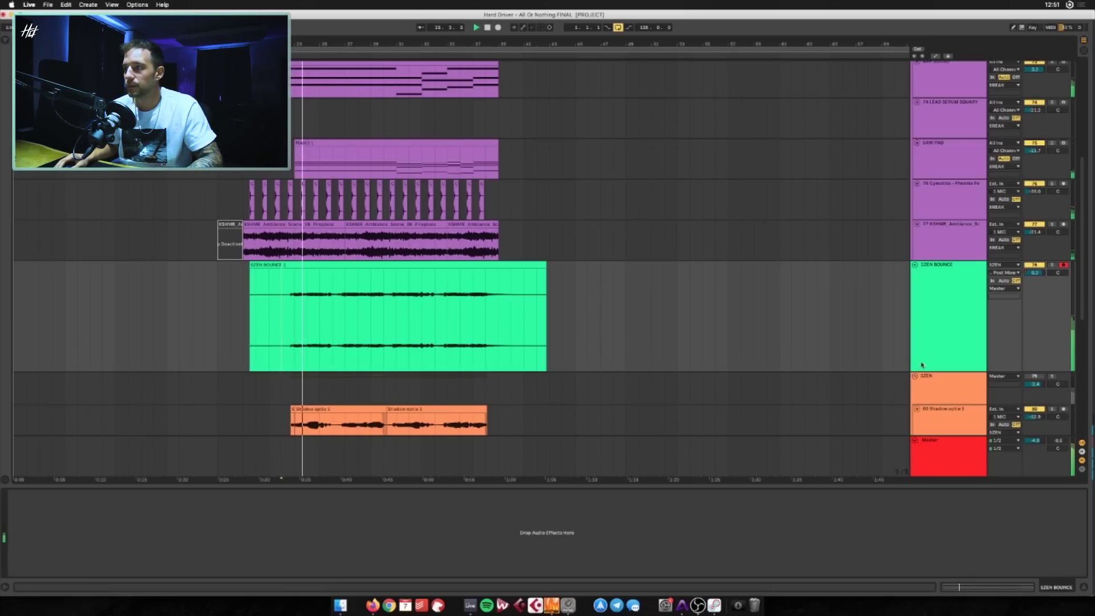
pyautogui.scroll(-5, 893, 333)
pyautogui.scroll(-3, 856, 307)
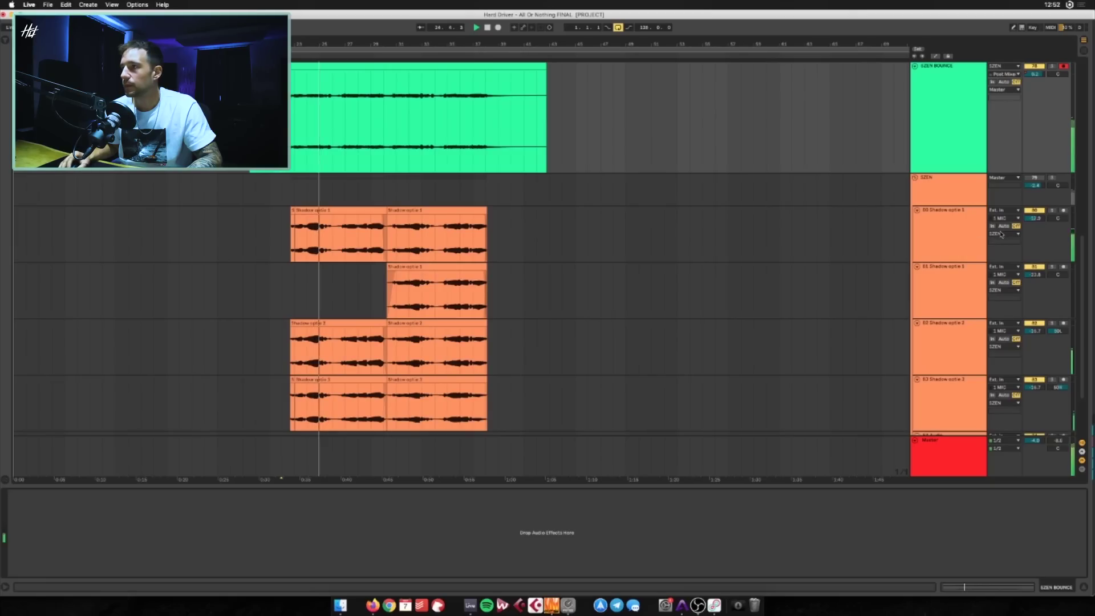
pyautogui.click(915, 177)
pyautogui.scroll(1, 911, 189)
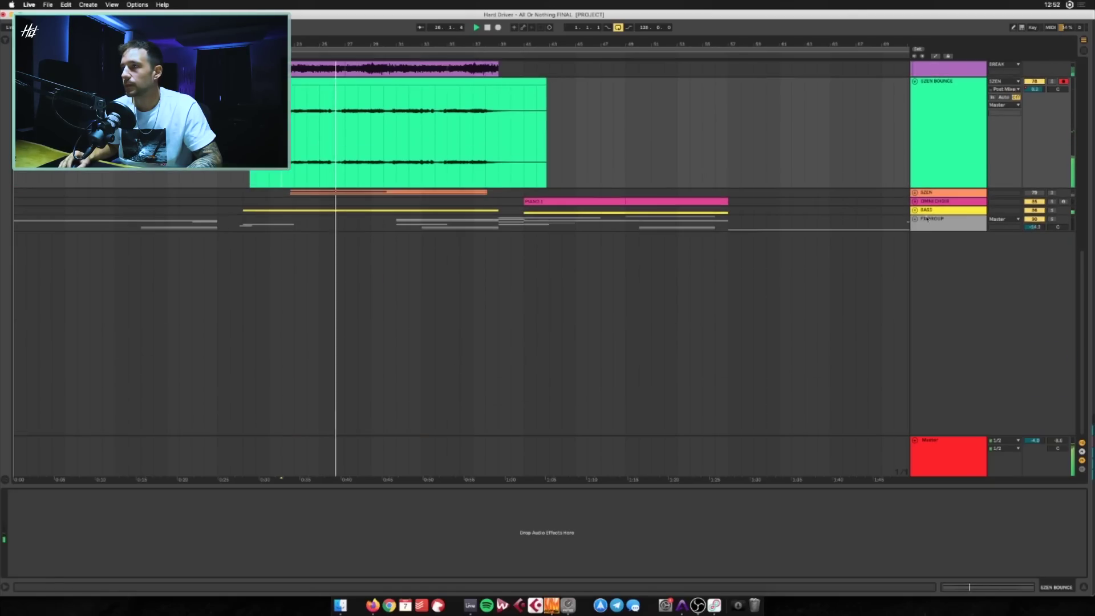
# Unfold the BASS group and select the active REESE clip in the break
pyautogui.click(915, 210)
pyautogui.click(940, 215)
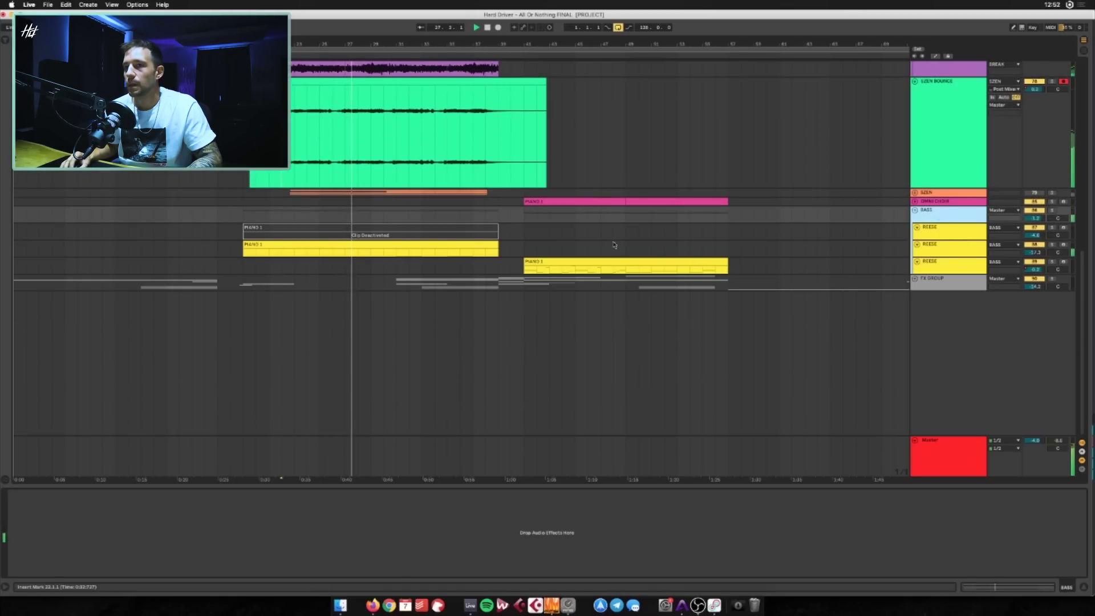
pyautogui.click(403, 245)
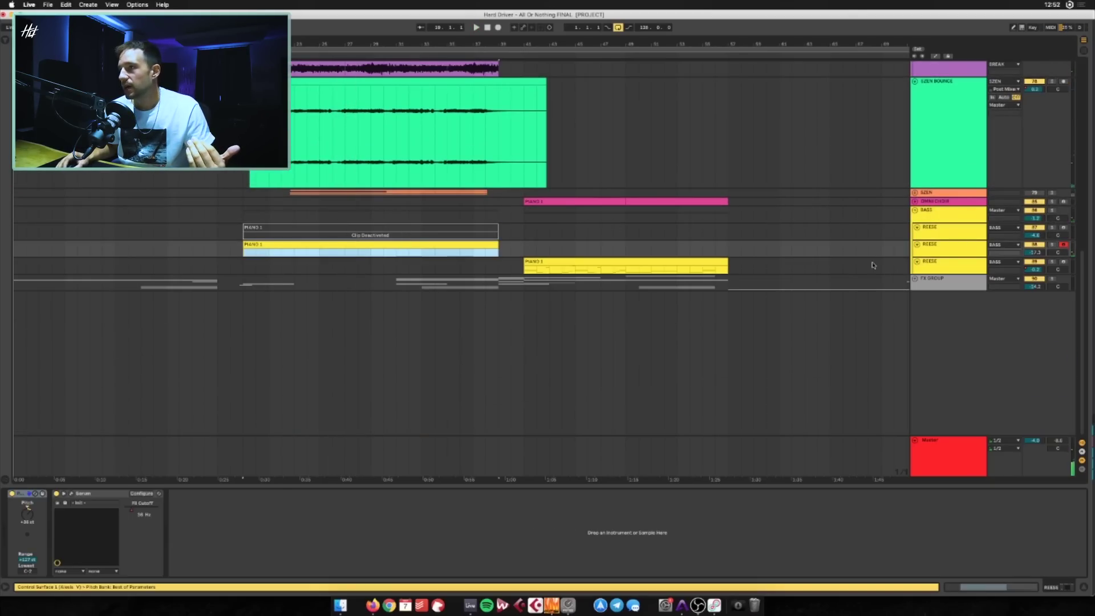
# Enlarge the middle REESE track and audition its PIANO 1 clip
pyautogui.click(939, 254)
pyautogui.moveTo(936, 256); pyautogui.dragTo(936, 351)
pyautogui.click(397, 244)
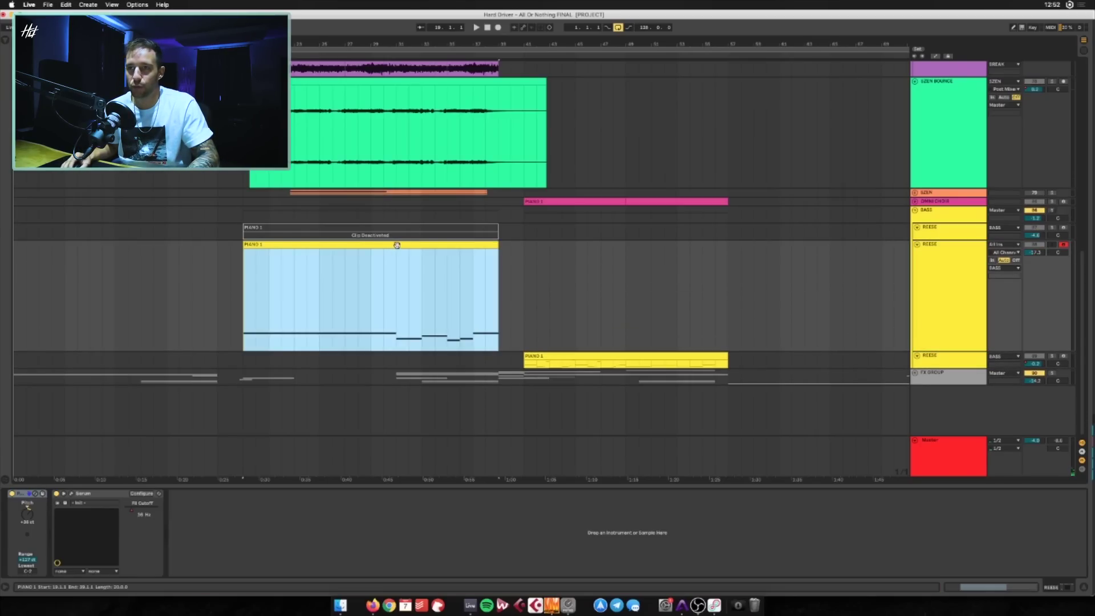
pyautogui.press('space')
pyautogui.click(394, 291)
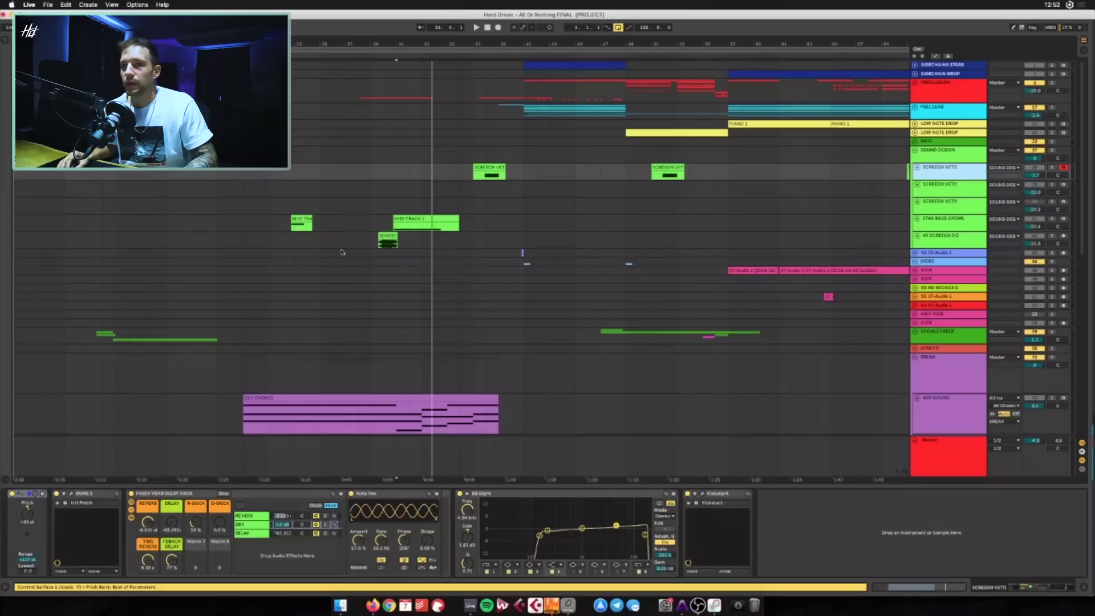
# Audition the first STAB BASS GROWL clip in the SOUND DESIGN group
pyautogui.click(284, 204)
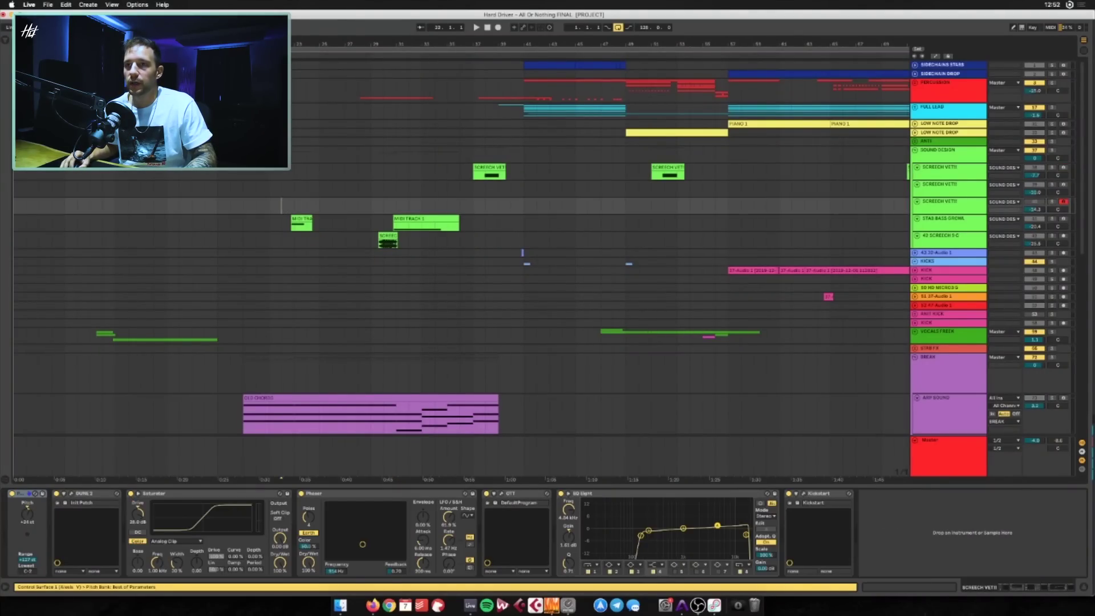
pyautogui.click(303, 223)
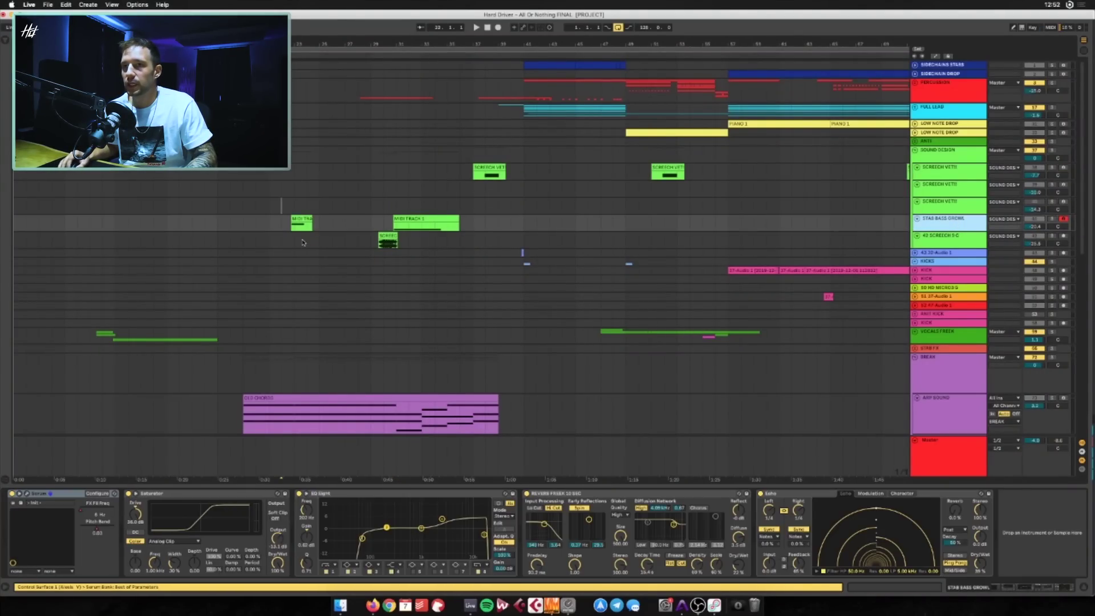
pyautogui.press('space')
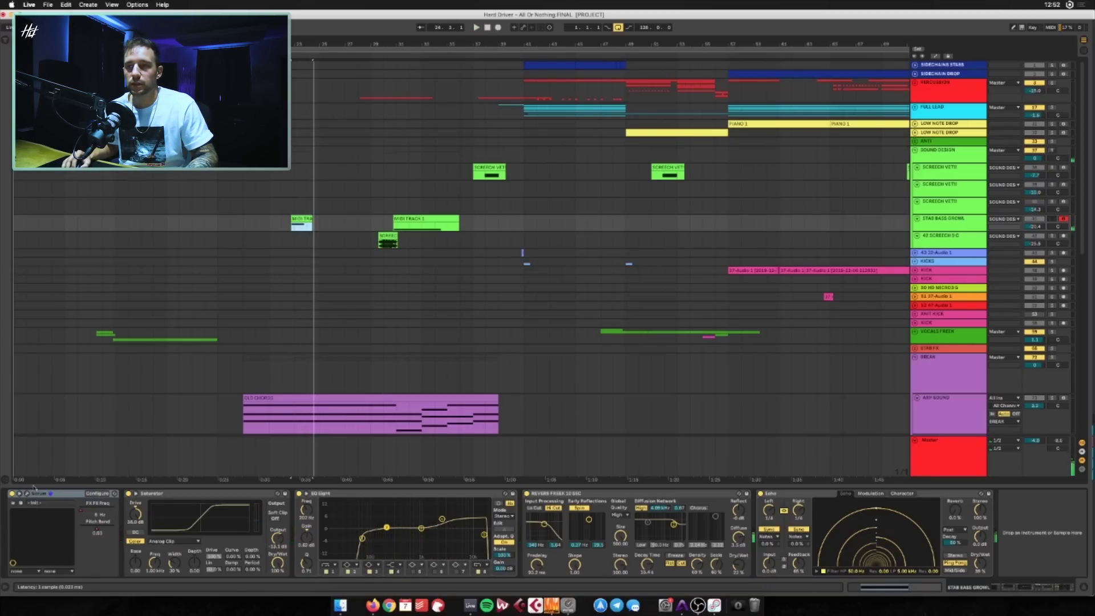
# Examine the bass growl's Serum patch and its 10-second reverb device while playing the sound
pyautogui.press('super+alt+p')
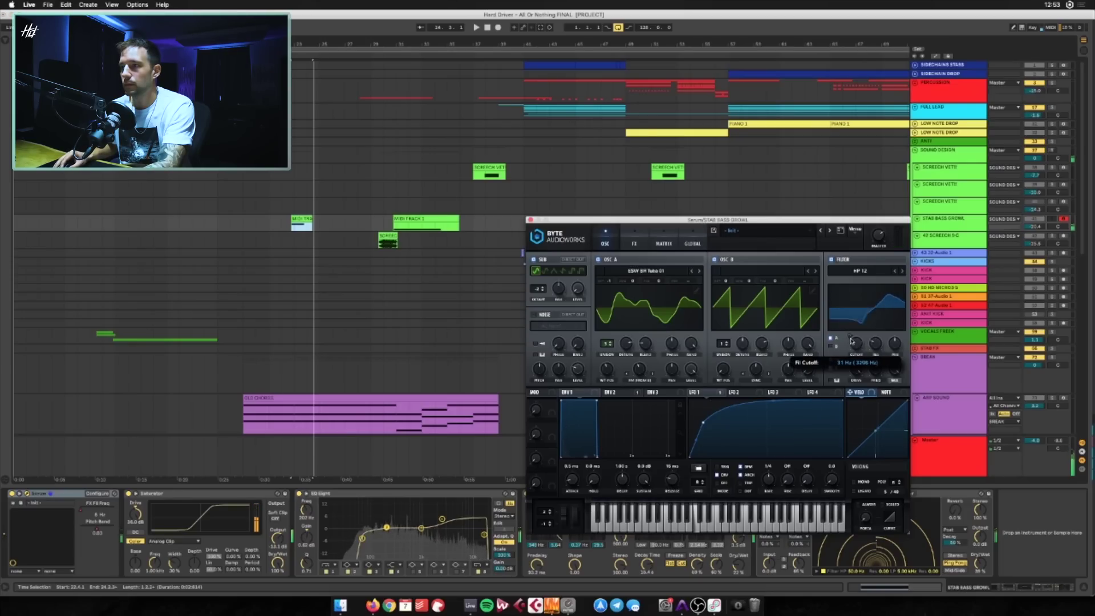
pyautogui.click(530, 219)
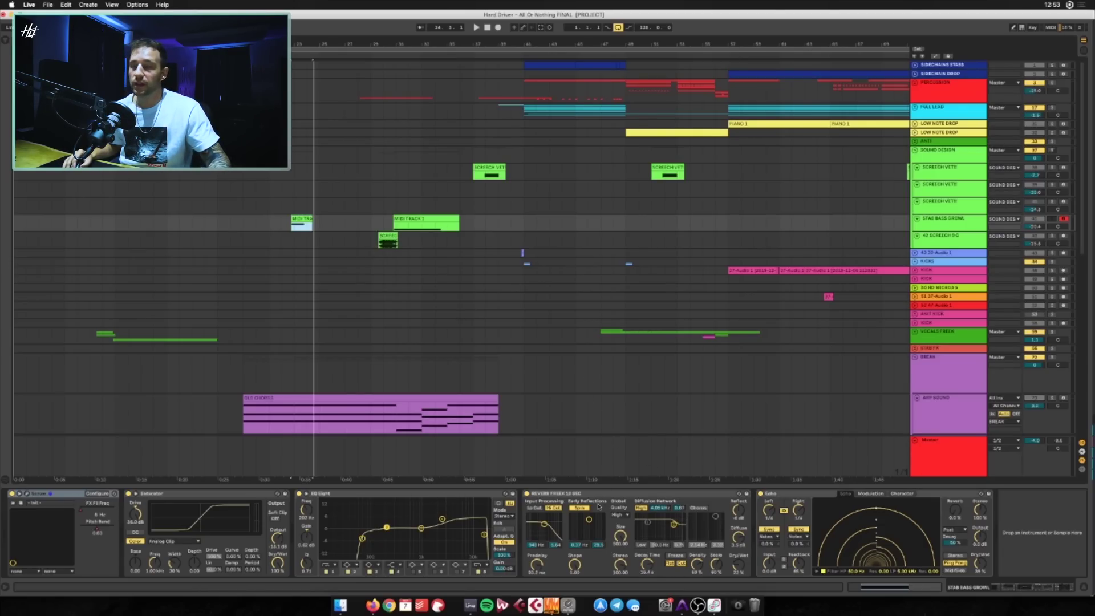
pyautogui.click(558, 494)
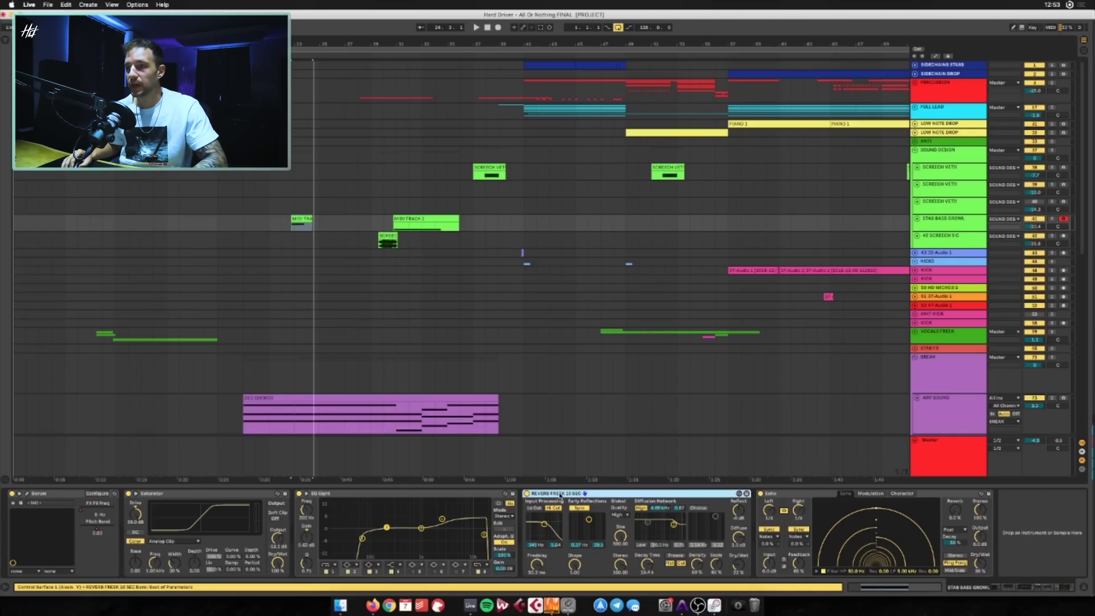
pyautogui.press('space')
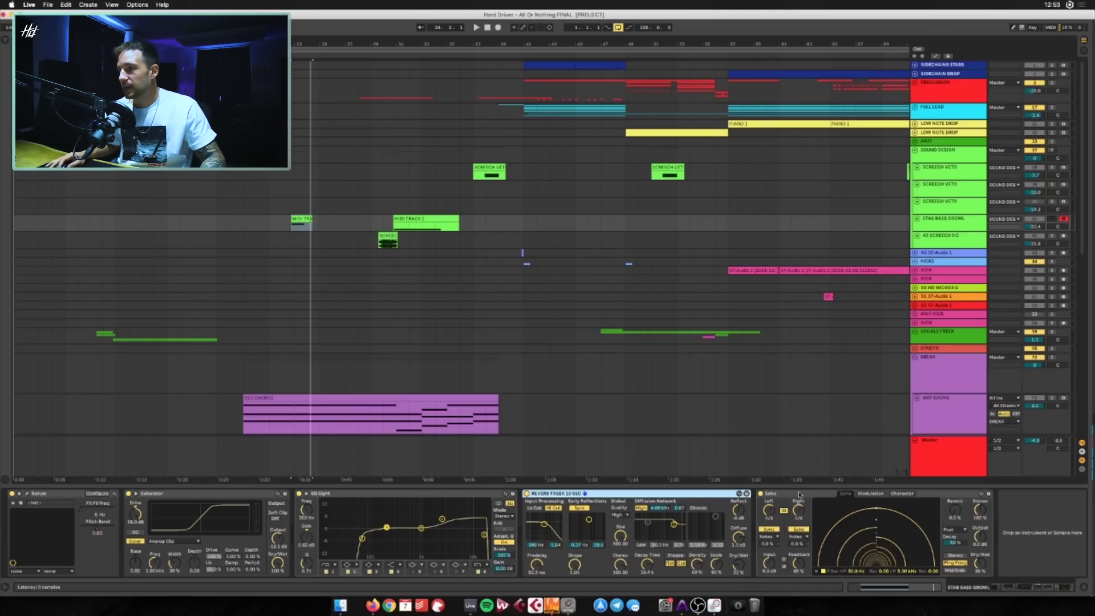
# Play the bass growl and examine its Echo device's Modulation and Character settings, returning to the Echo view
pyautogui.click(799, 512)
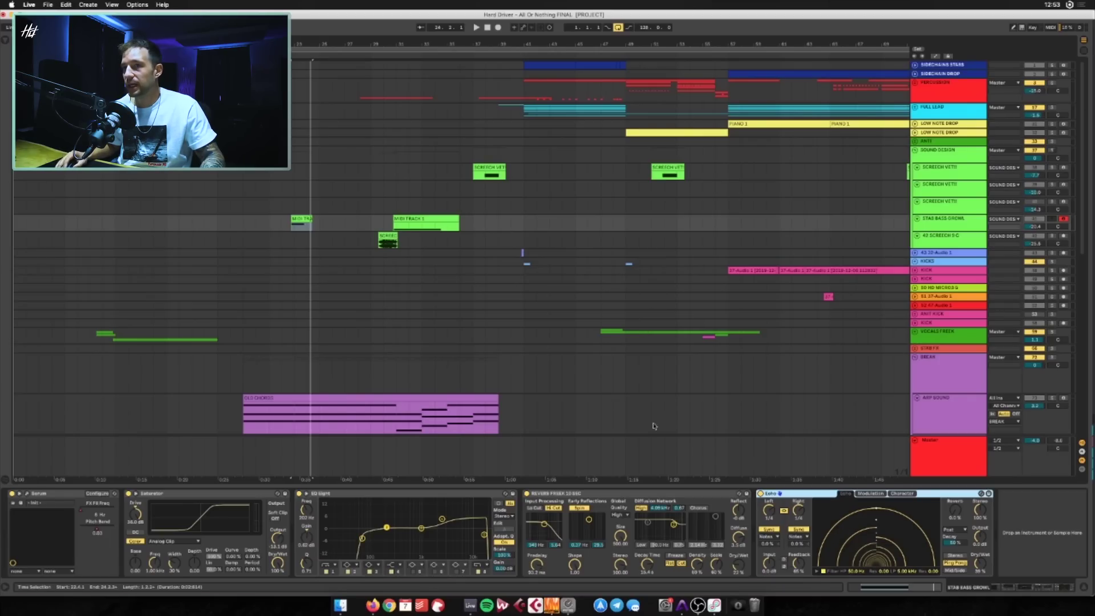
pyautogui.press('space')
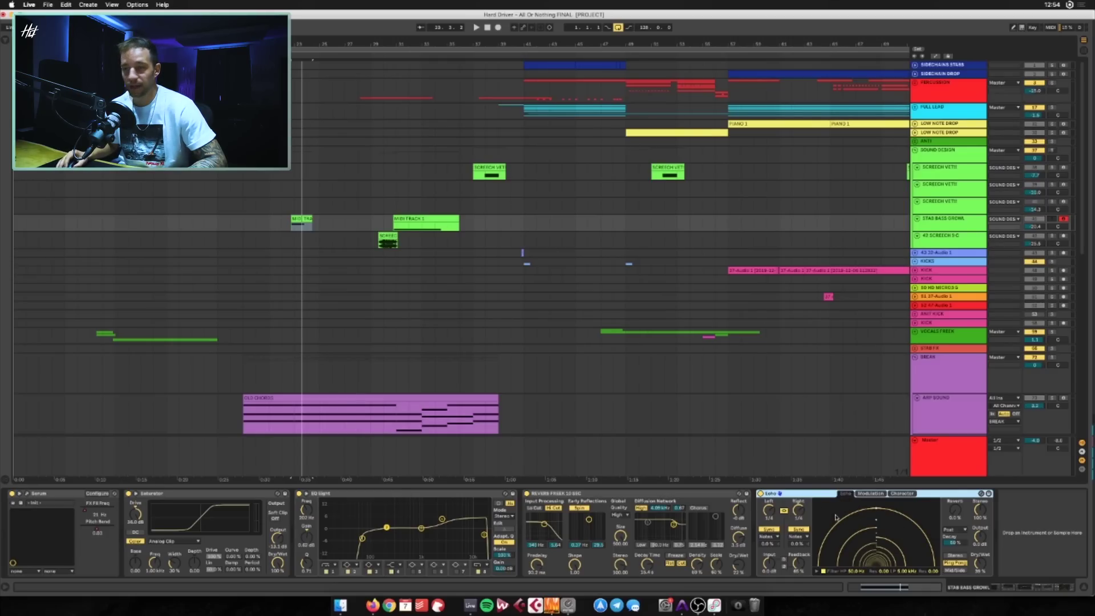
pyautogui.click(871, 493)
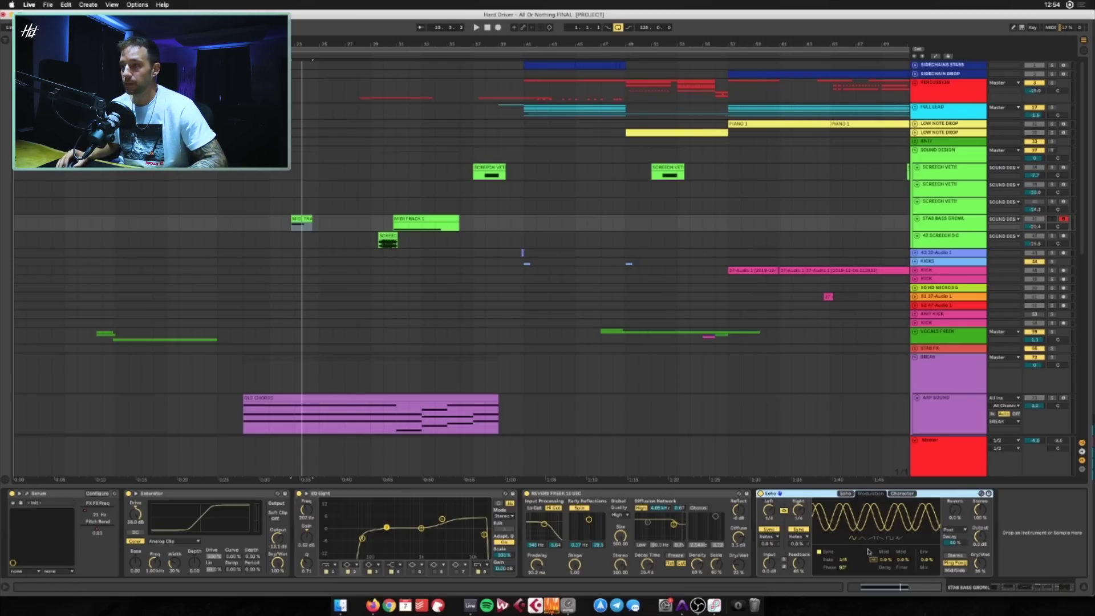
pyautogui.click(901, 494)
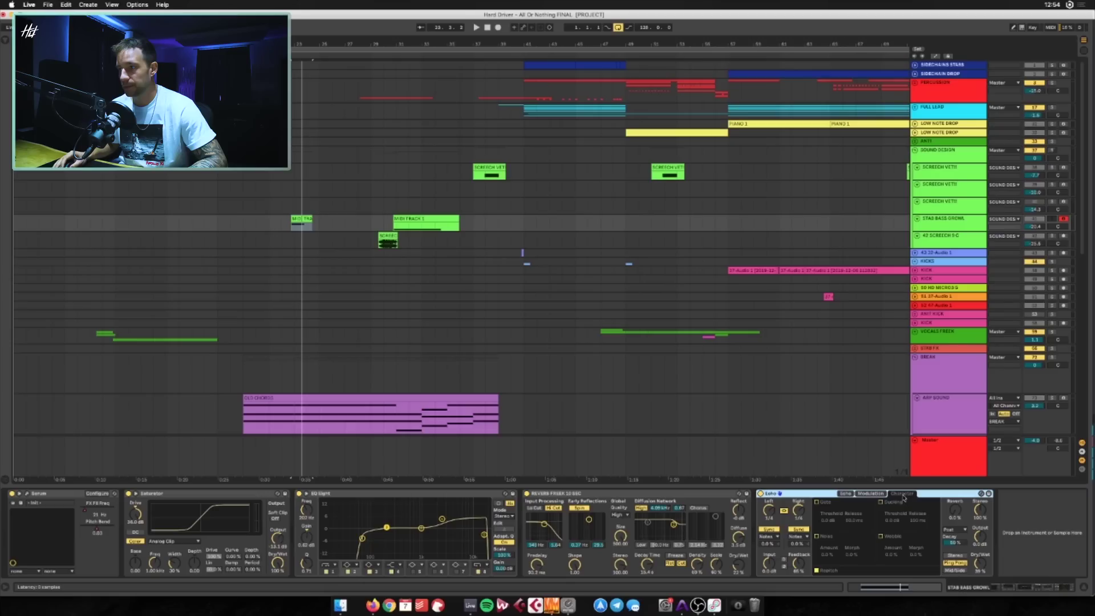
pyautogui.click(848, 494)
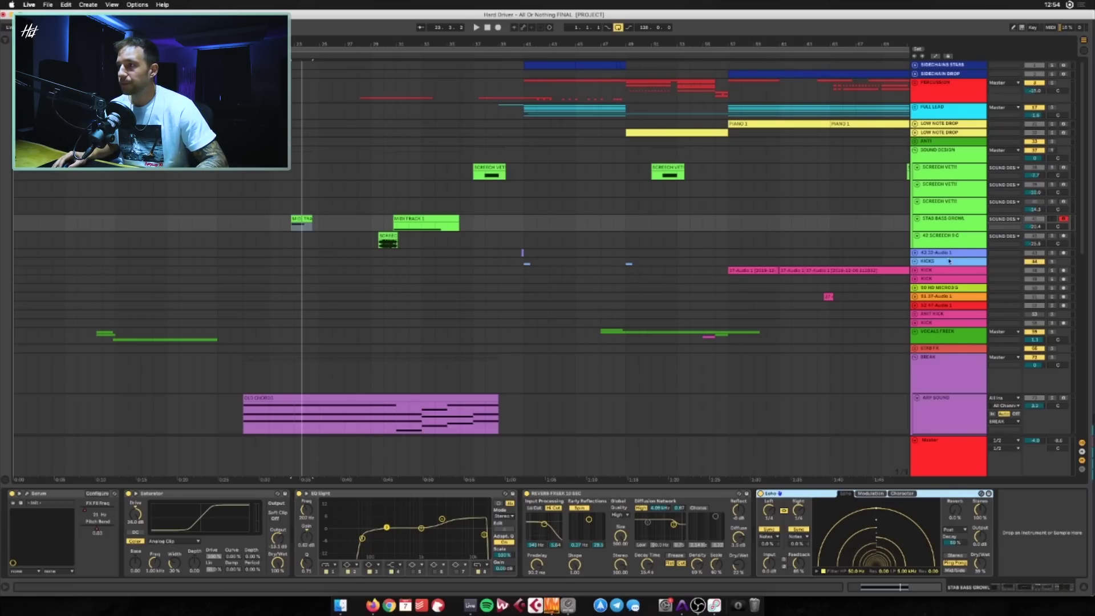
# Audition the screech clip on the SCREECH 9 C track from just before its start
pyautogui.click(787, 237)
pyautogui.click(371, 239)
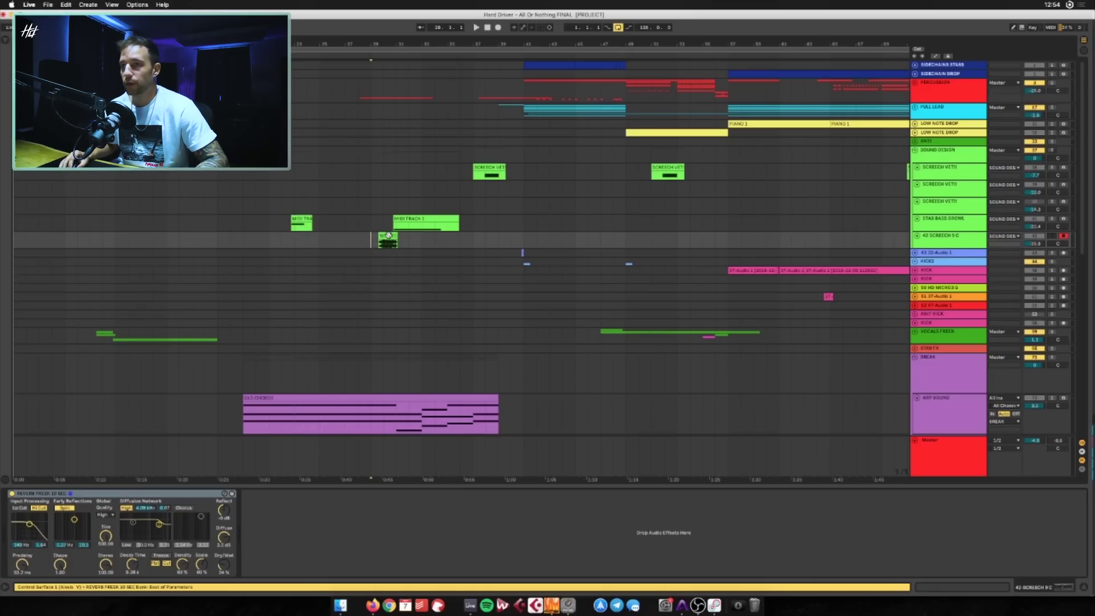
pyautogui.press('space')
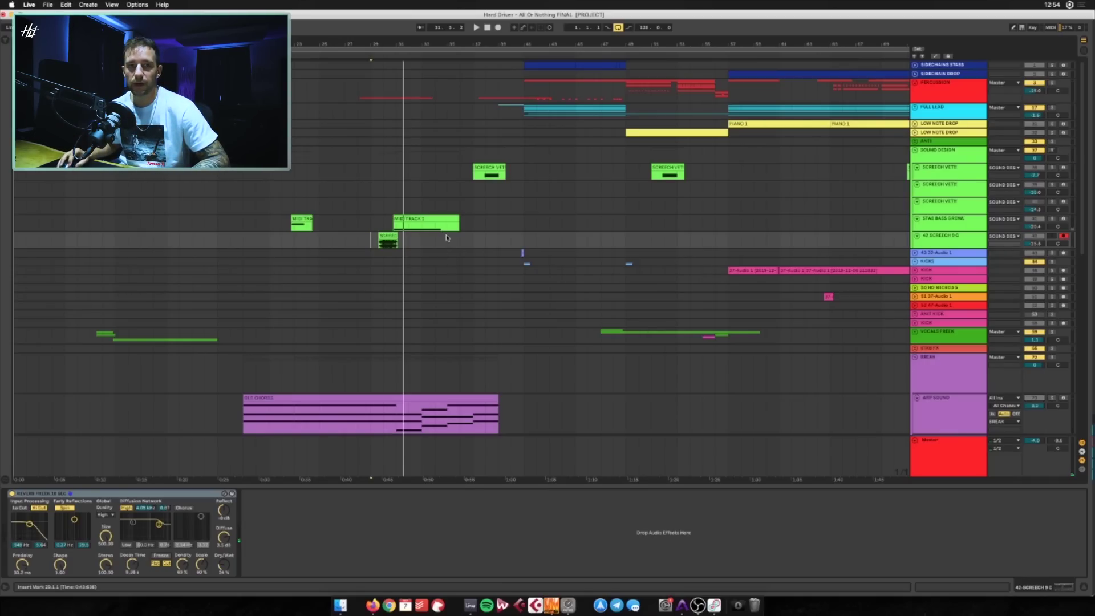
# Enlarge the SCREECH 9 C track and extend its clip to reveal the rest of the screech recording
pyautogui.scroll(5, 434, 251)
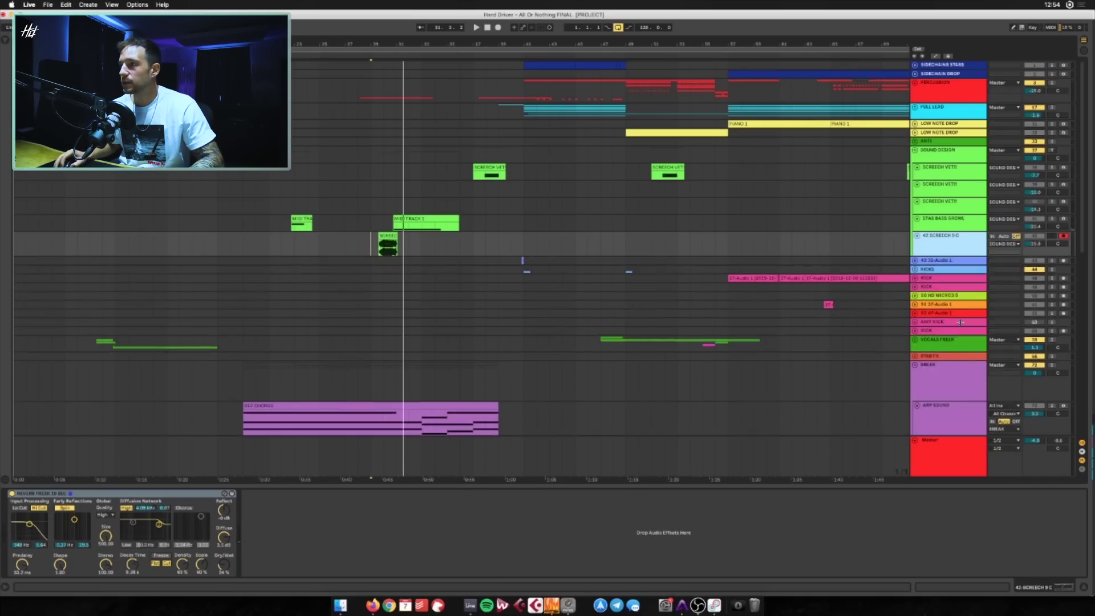
pyautogui.click(391, 243)
pyautogui.press('super+d')
pyautogui.press('super+d')
pyautogui.press('super+d')
pyautogui.press('super+d')
pyautogui.press('super+d')
pyautogui.press('super+d')
pyautogui.press('super+d')
pyautogui.press('super+d')
pyautogui.press('super+d')
pyautogui.press('super+d')
pyautogui.press('super+d')
pyautogui.press('super+d')
pyautogui.press('super+d')
pyautogui.press('super+d')
pyautogui.press('super+d')
pyautogui.press('super+d')
pyautogui.press('super+d')
pyautogui.press('super+d')
pyautogui.press('super+d')
pyautogui.press('super+d')
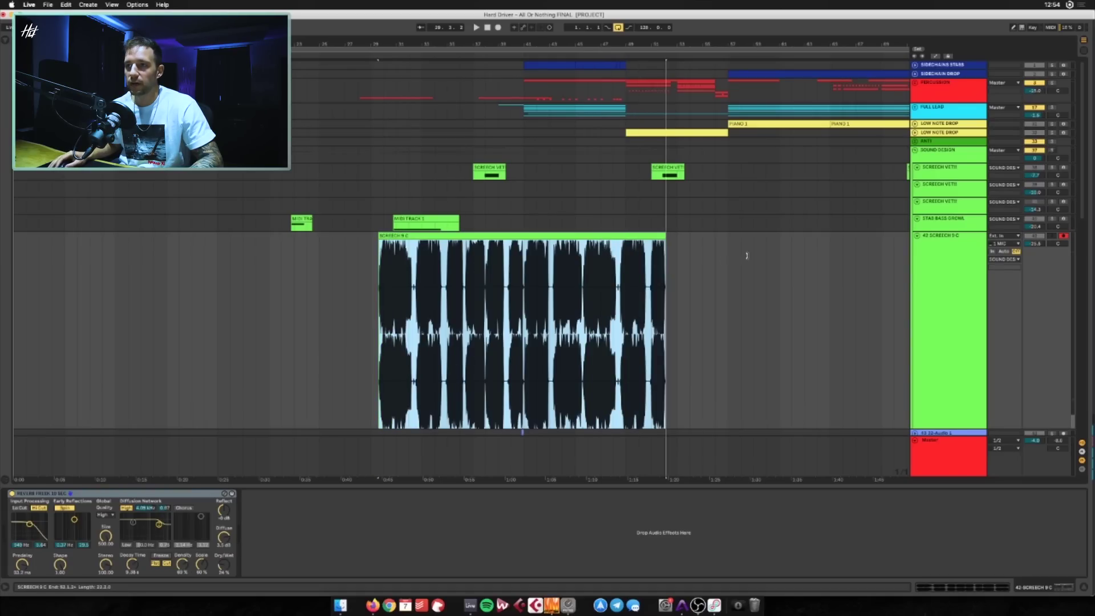
# Audition several spots along the extended screech recording and undo the clip's extension
pyautogui.click(532, 282)
pyautogui.press('space')
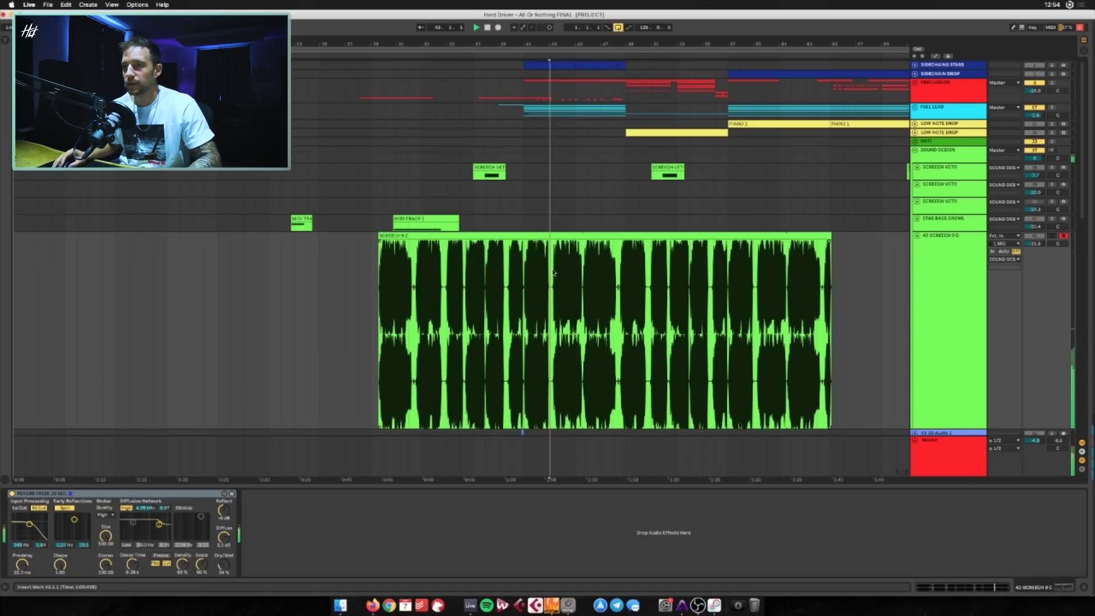
pyautogui.click(596, 278)
pyautogui.click(627, 280)
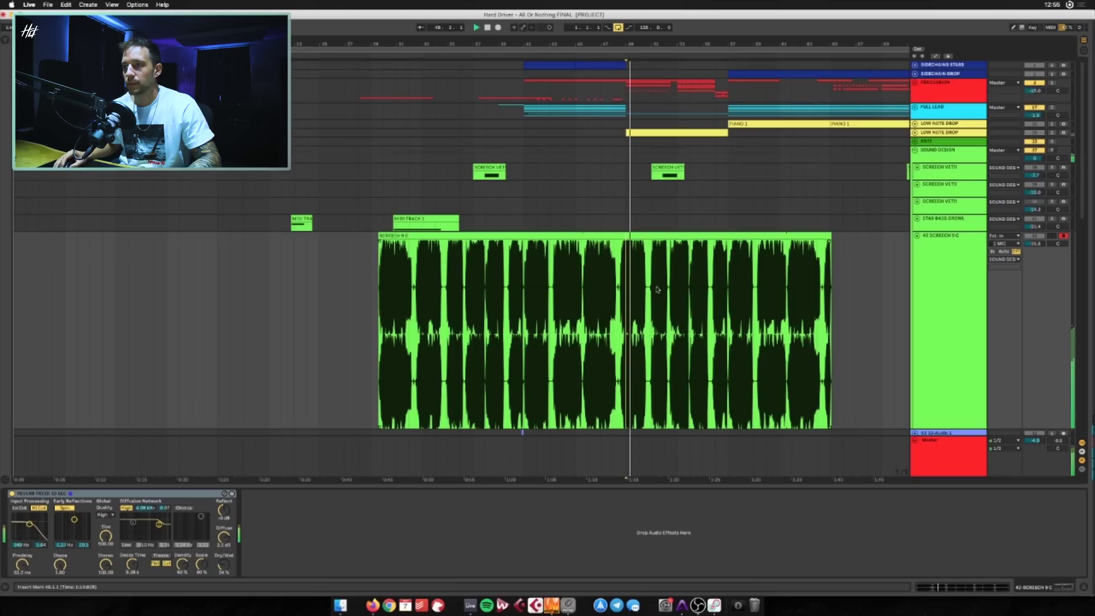
pyautogui.click(691, 282)
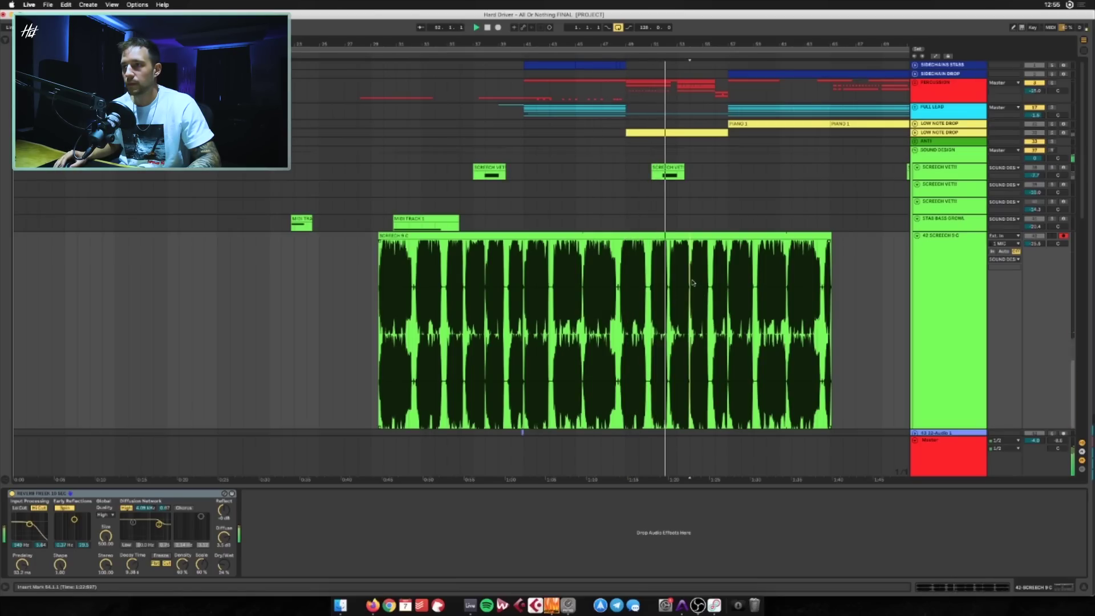
pyautogui.click(732, 294)
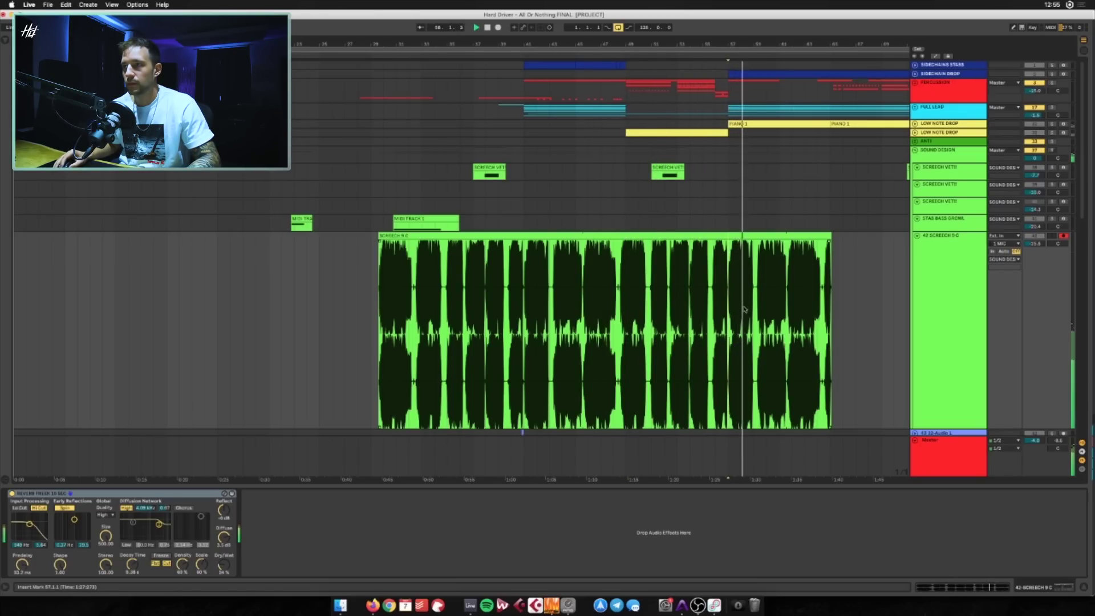
pyautogui.press('super+z')
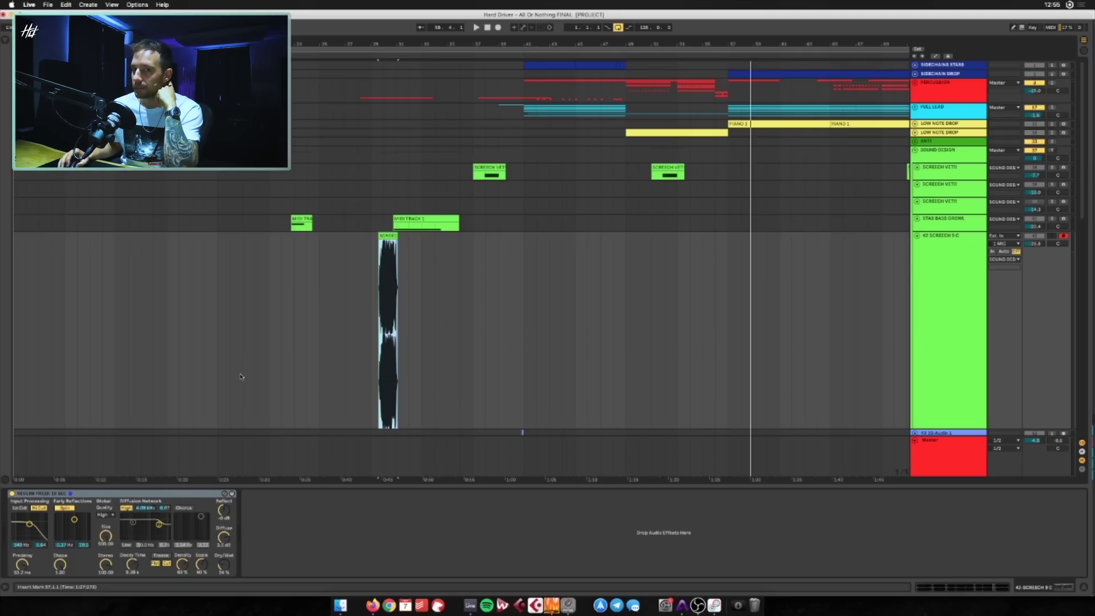
# Play the short screech clip in the full mix, starting just before it
pyautogui.click(383, 297)
pyautogui.press('space')
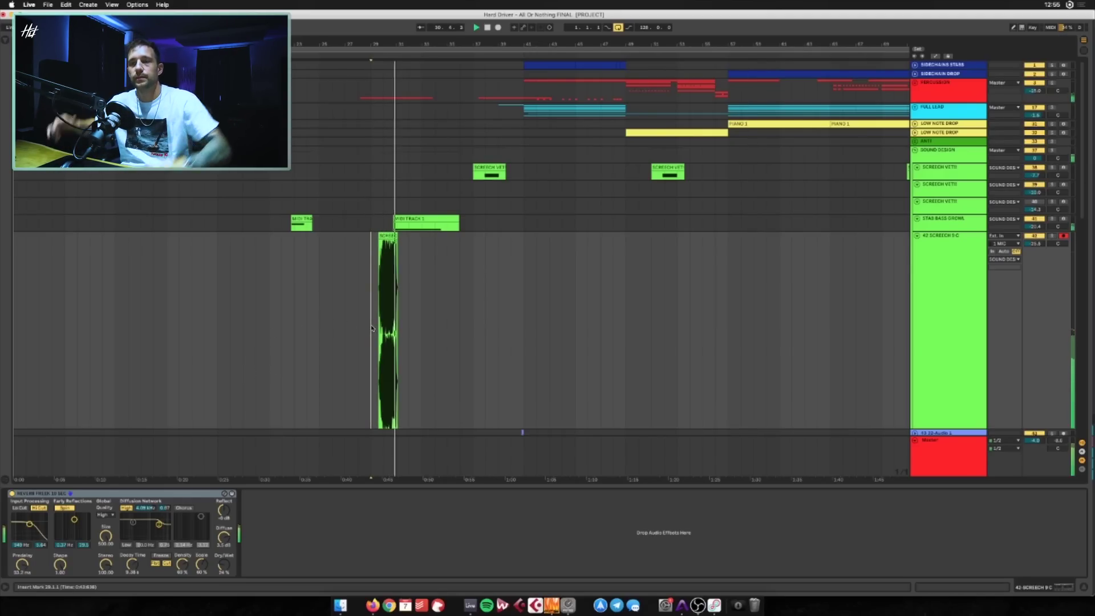
pyautogui.press('space')
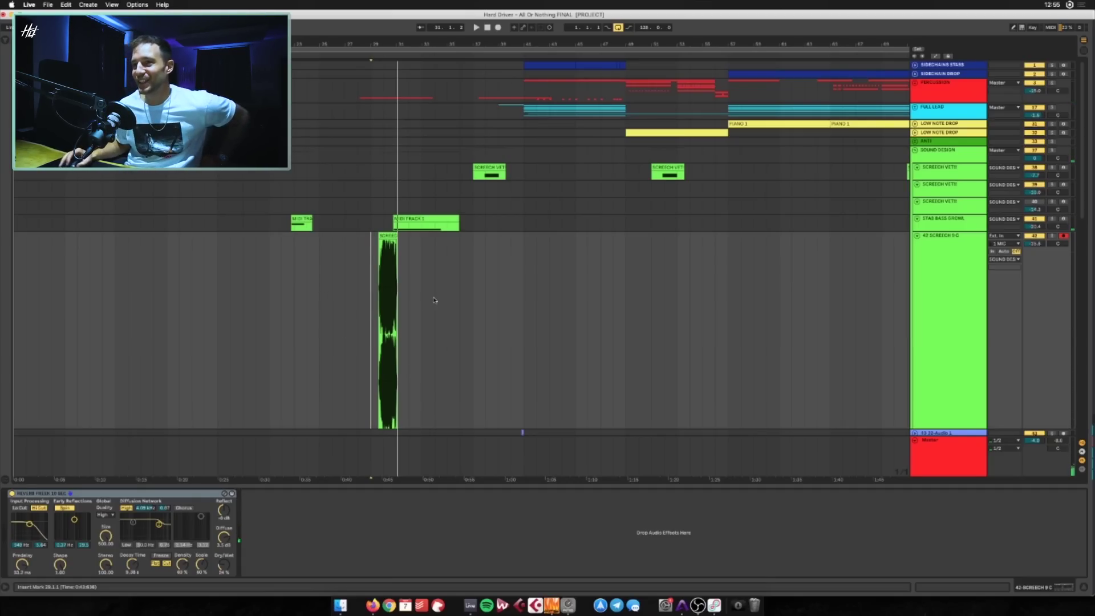
# Fold the SCREECH 9 C track and select the second, longer clip on the STAB BASS GROWL track
pyautogui.click(459, 236)
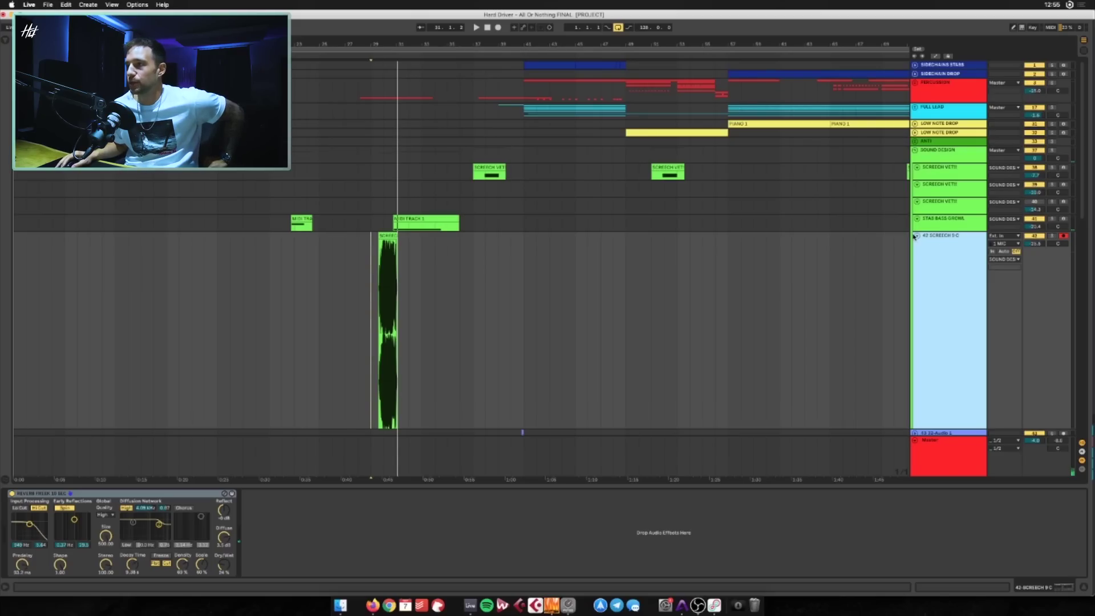
pyautogui.press('x')
pyautogui.click(429, 222)
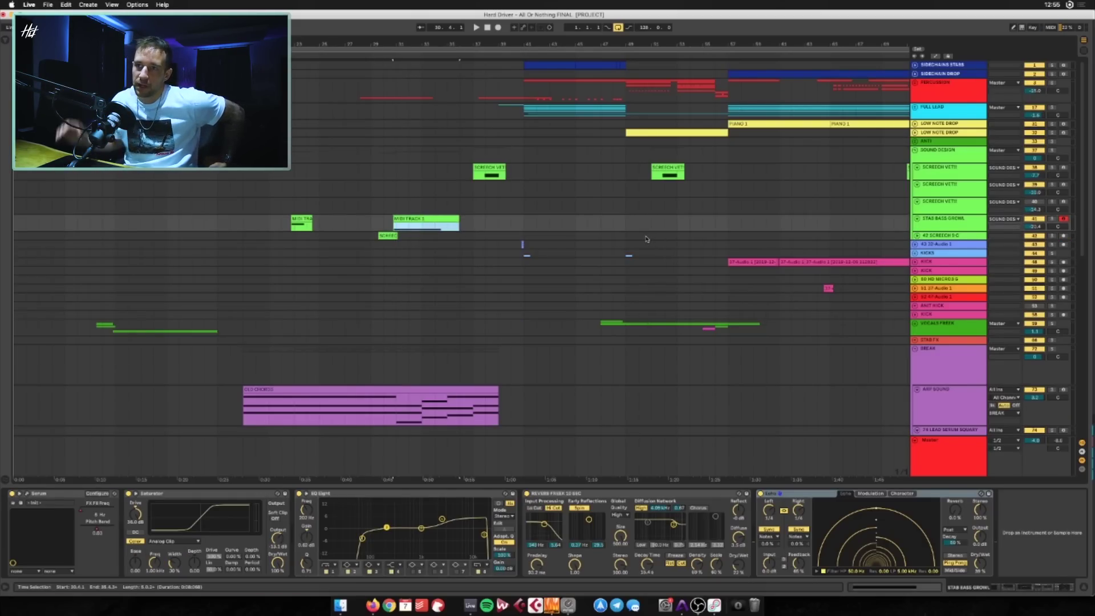
pyautogui.click(431, 218)
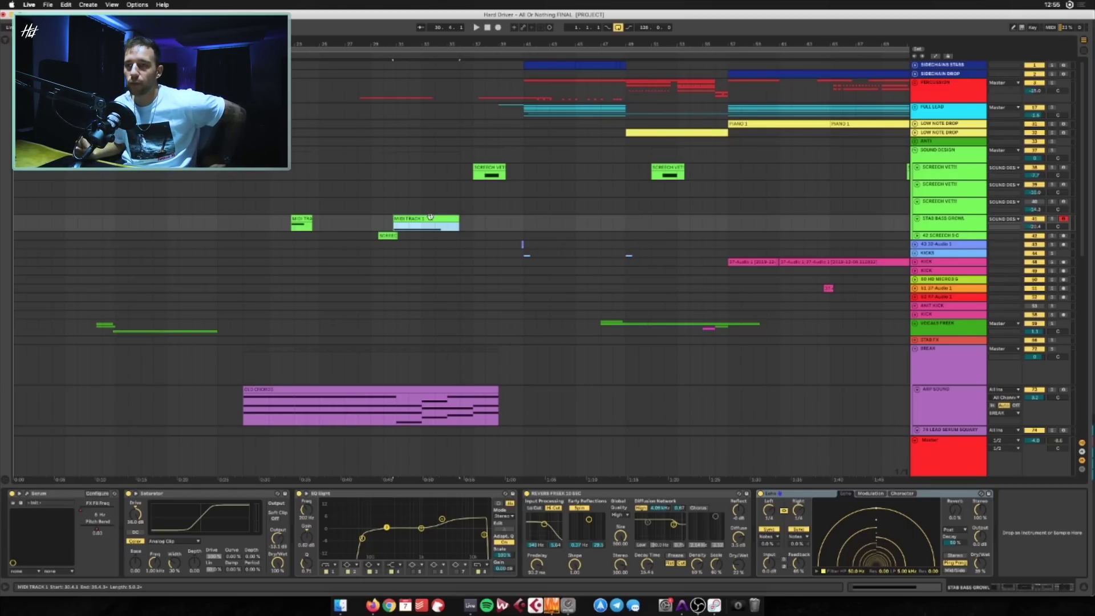
pyautogui.click(433, 226)
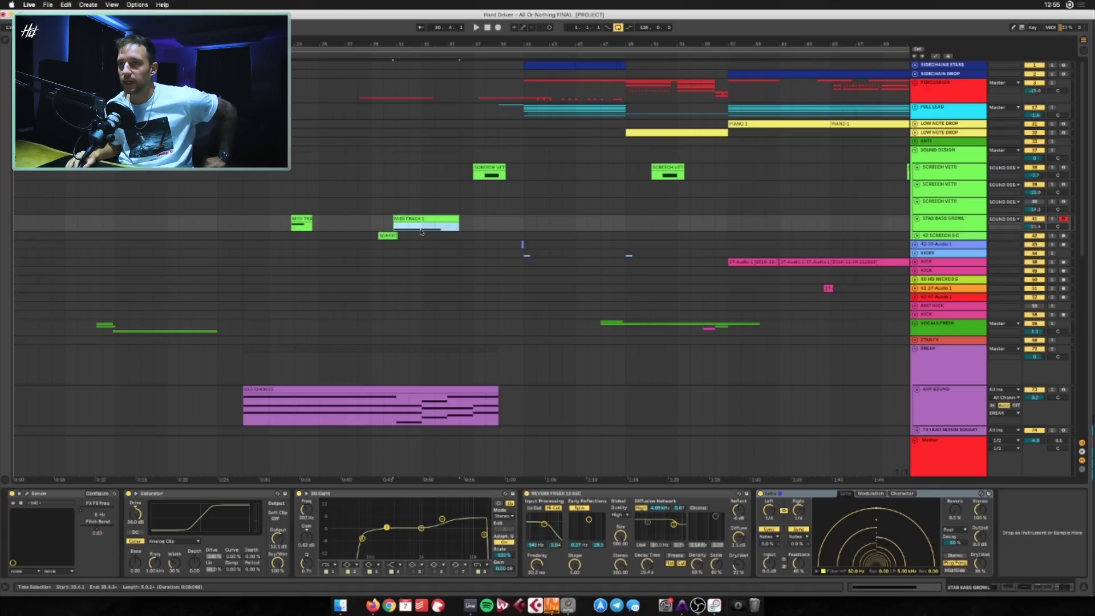
# Compare the screech clip's position with the second STAB BASS GROWL clip and audition the growl clip in isolation
pyautogui.click(373, 225)
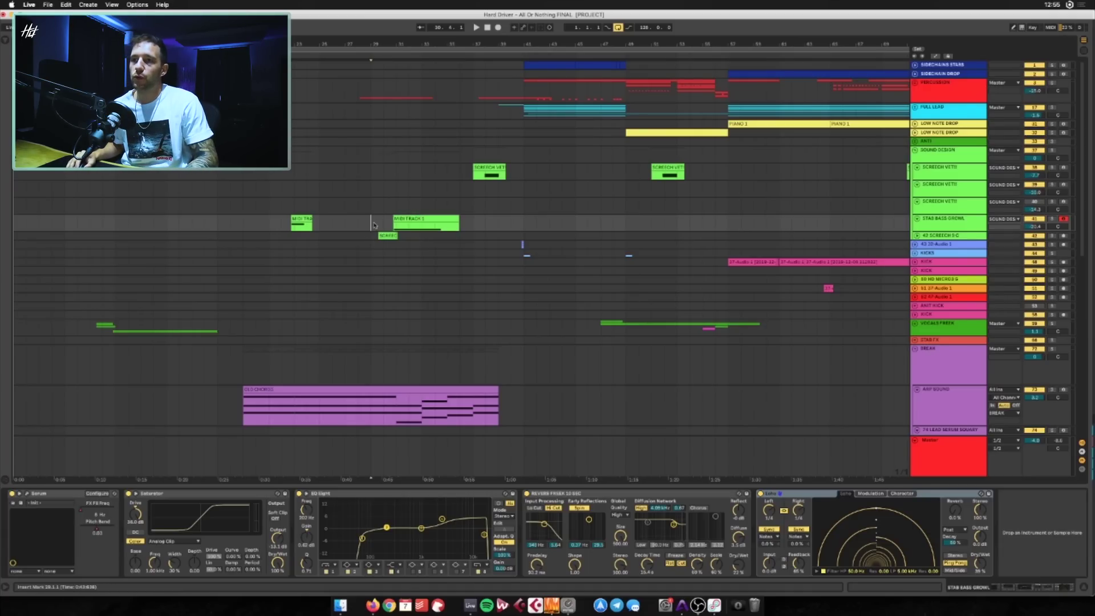
pyautogui.click(374, 236)
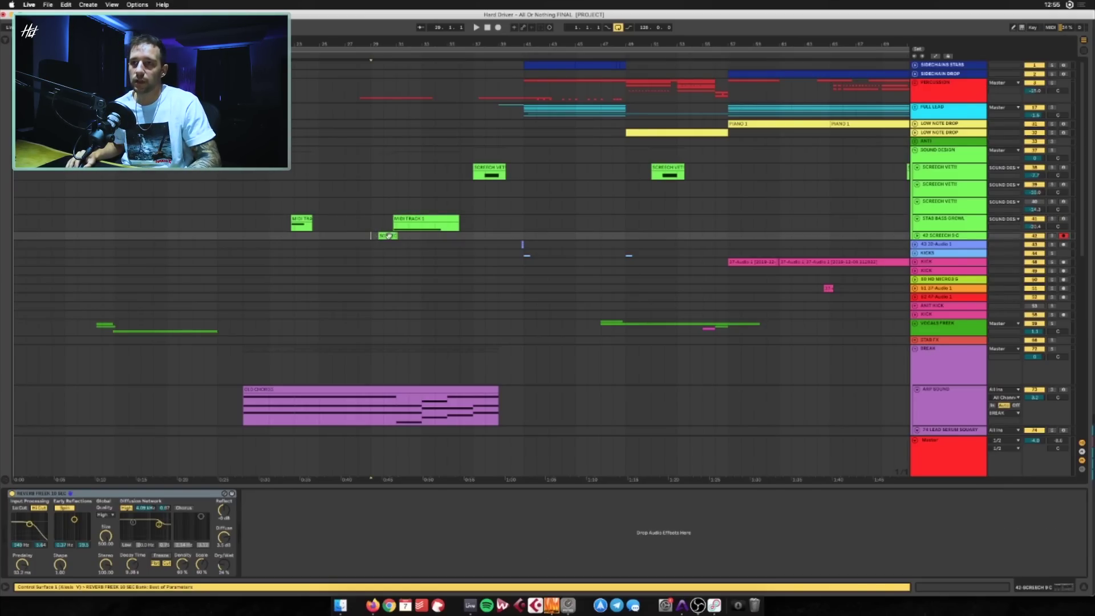
pyautogui.click(403, 219)
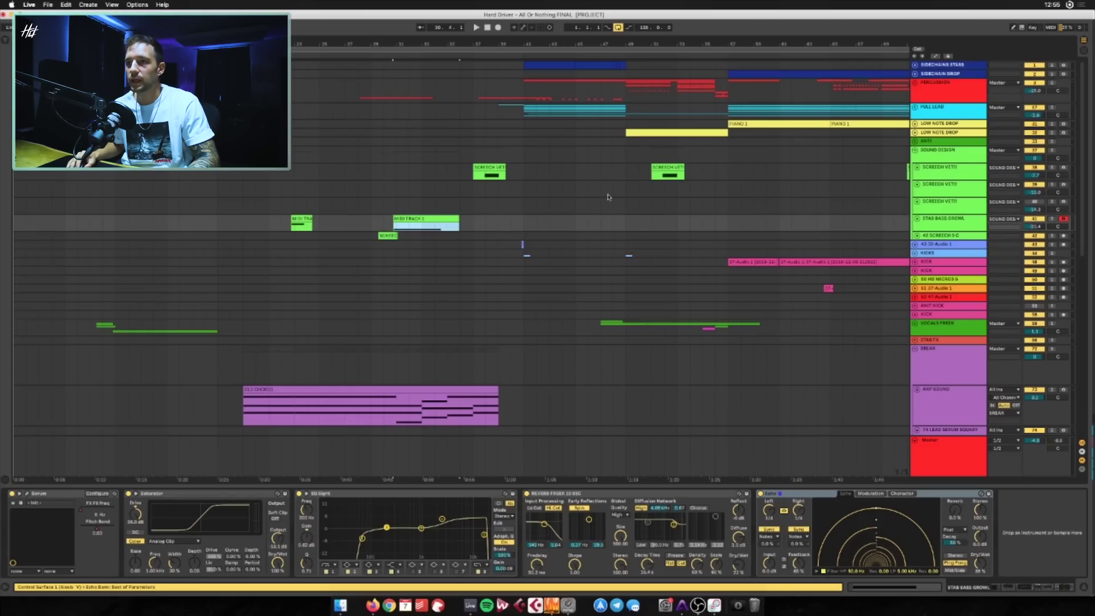
pyautogui.press('space')
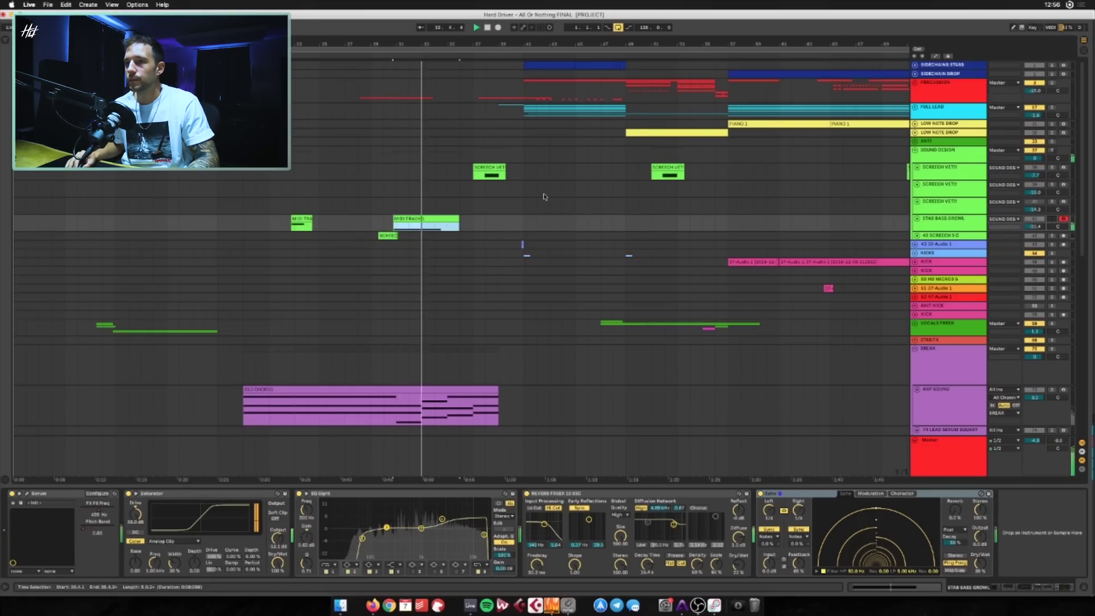
pyautogui.press('space')
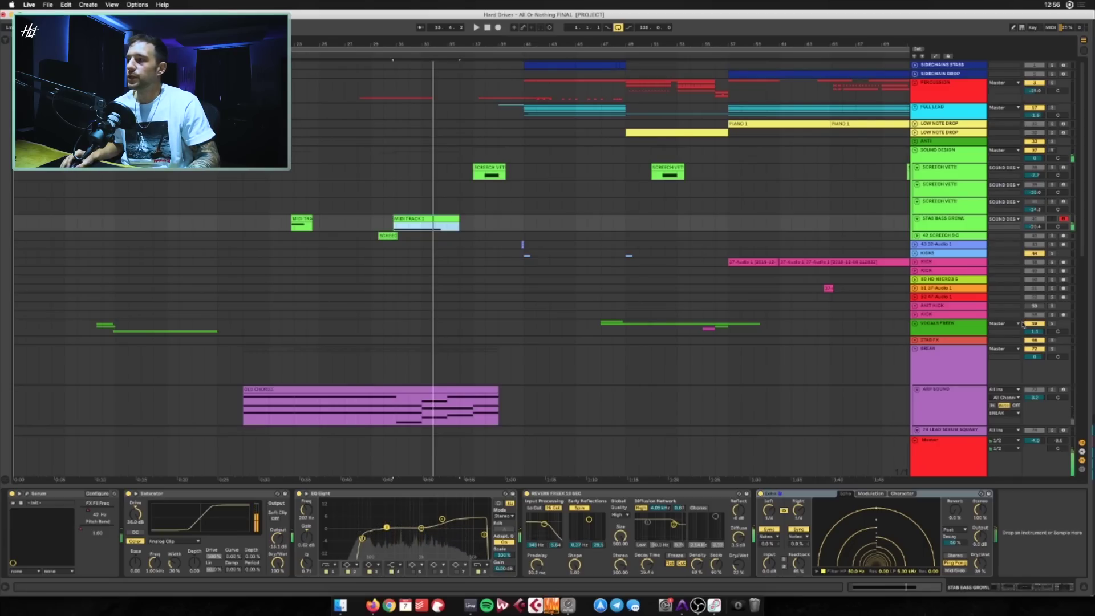
# Solo the ARP SOUND track together with the bass growl, audition both, and return to the full mix
pyautogui.click(1053, 390)
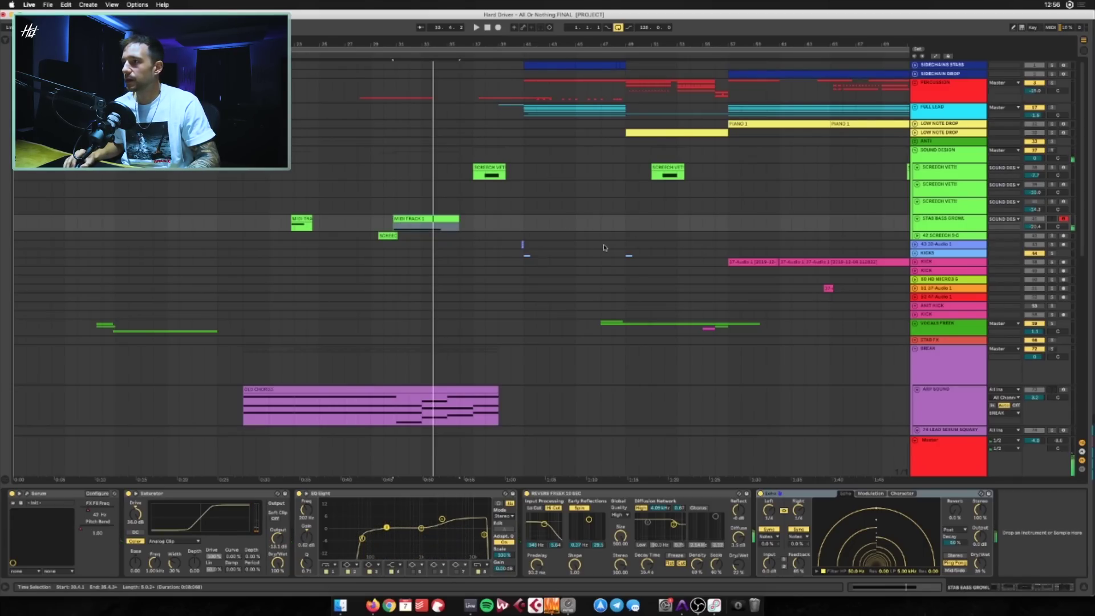
pyautogui.press('space')
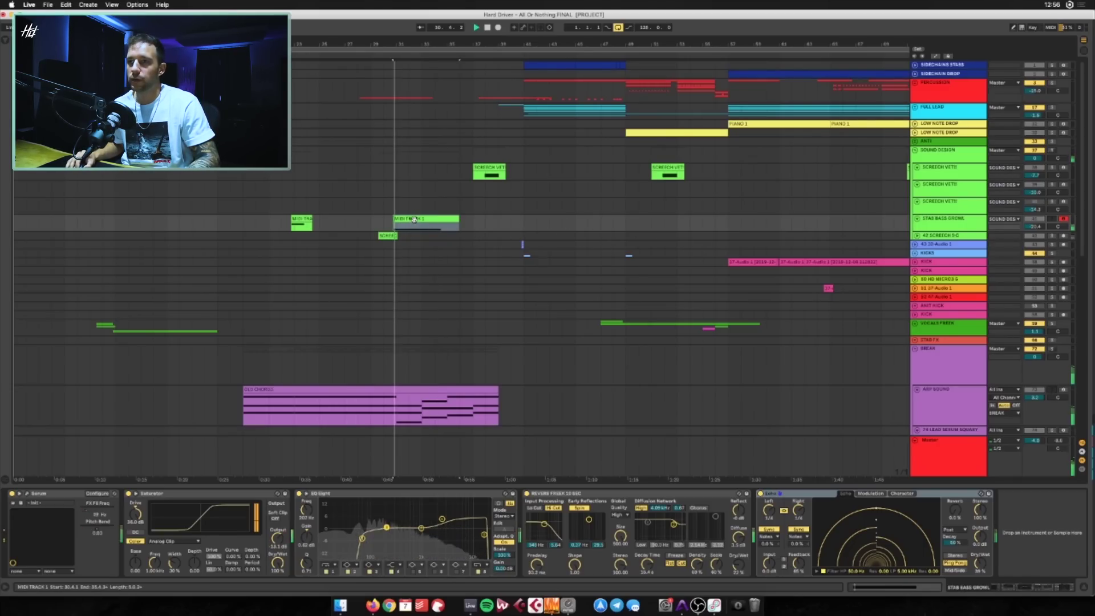
pyautogui.scroll(-3, 759, 305)
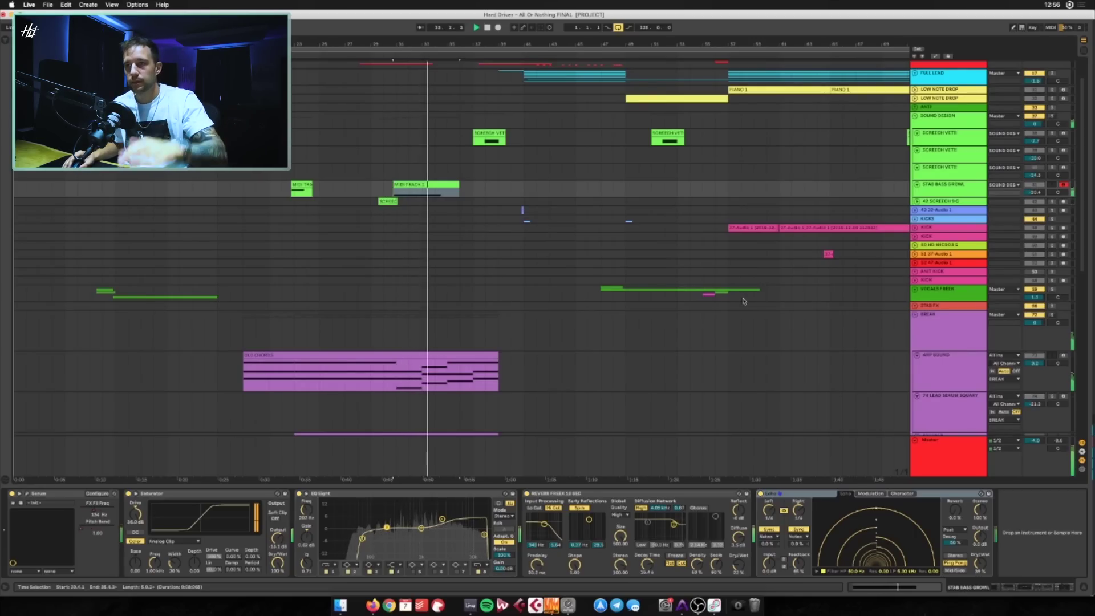
pyautogui.click(1054, 356)
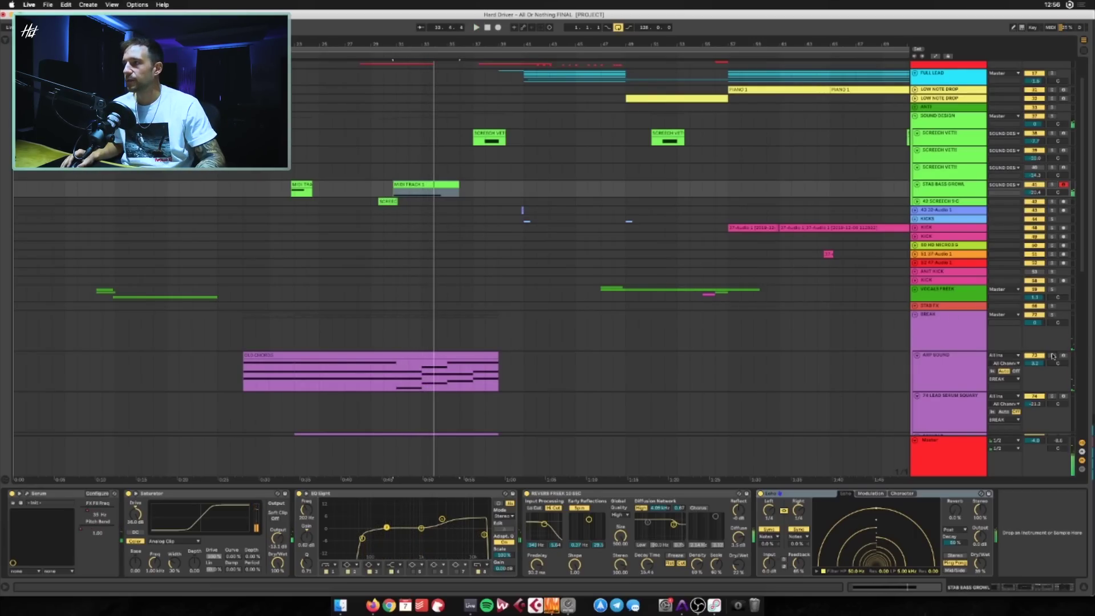
pyautogui.scroll(3, 472, 131)
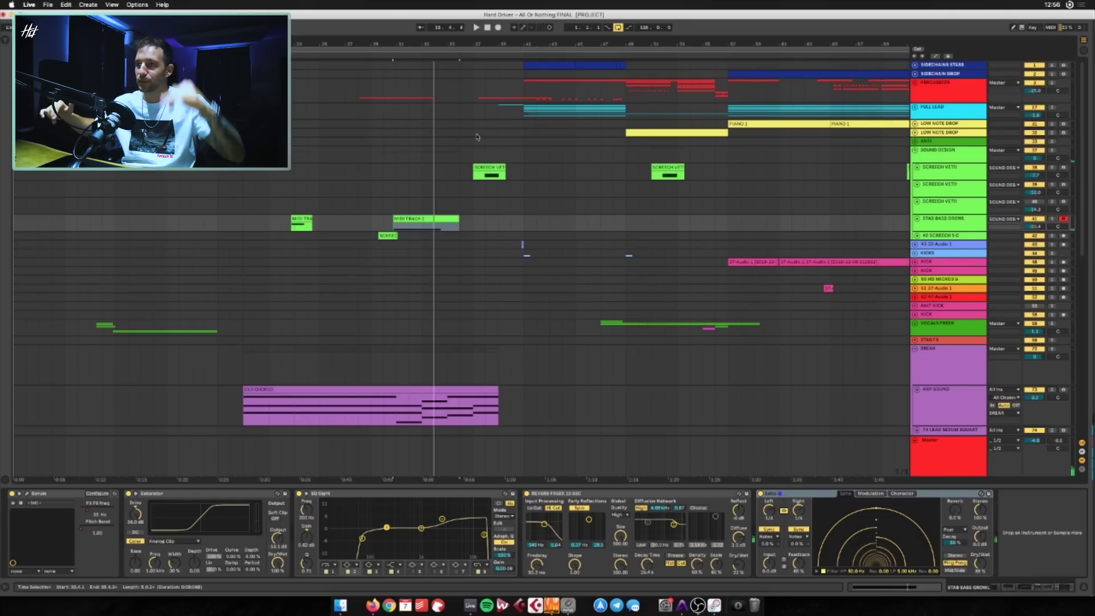
# Open the second growl clip's notes and show its MIDI Ctrl Pitch Bend envelope
pyautogui.doubleClick(420, 218)
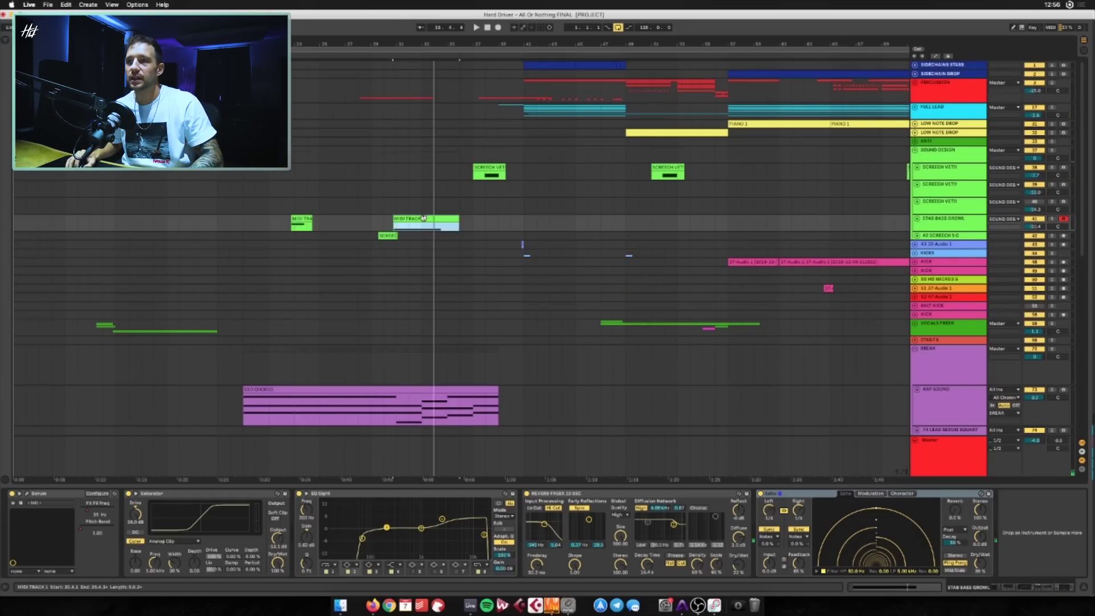
pyautogui.click(126, 313)
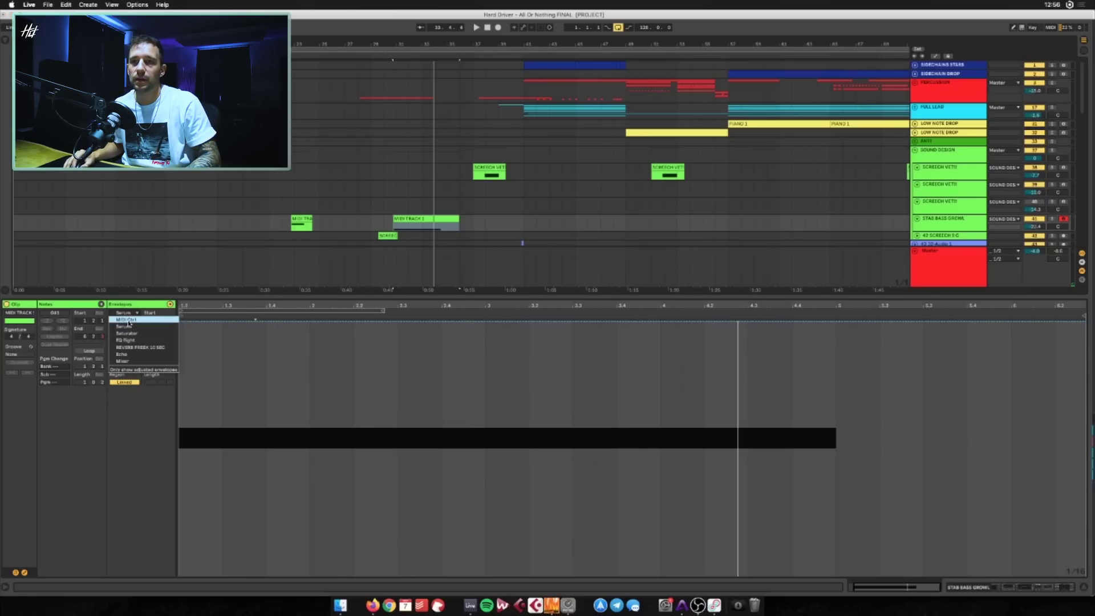
pyautogui.click(127, 320)
pyautogui.click(135, 323)
pyautogui.click(152, 414)
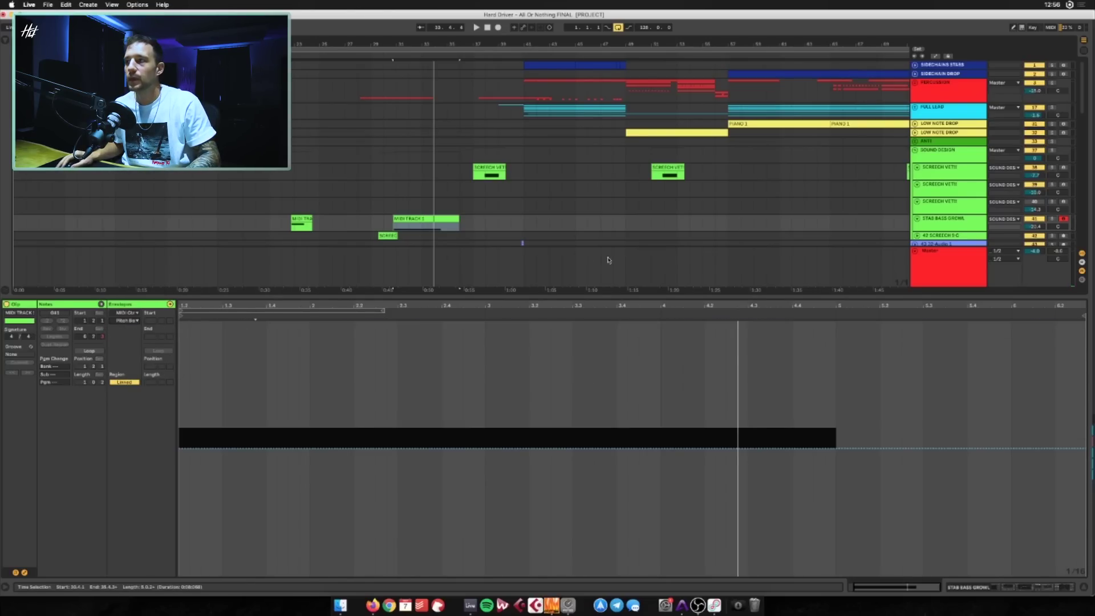
# Show the arrangement's automation lanes around the STAB BASS GROWL track and hide the clip detail view
pyautogui.press('a')
pyautogui.scroll(-2, 542, 171)
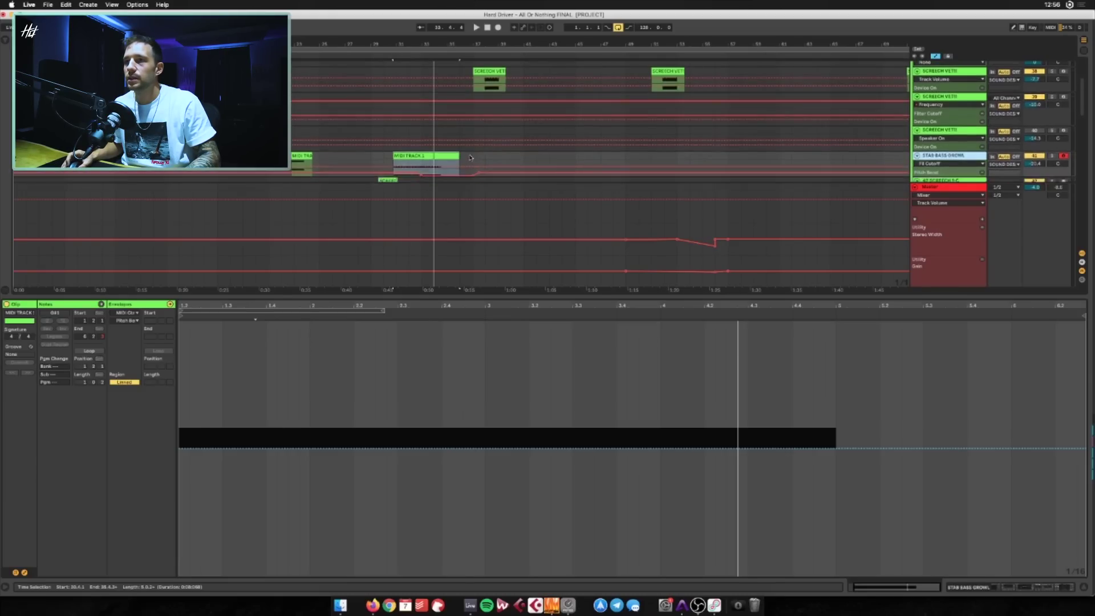
pyautogui.click(1081, 589)
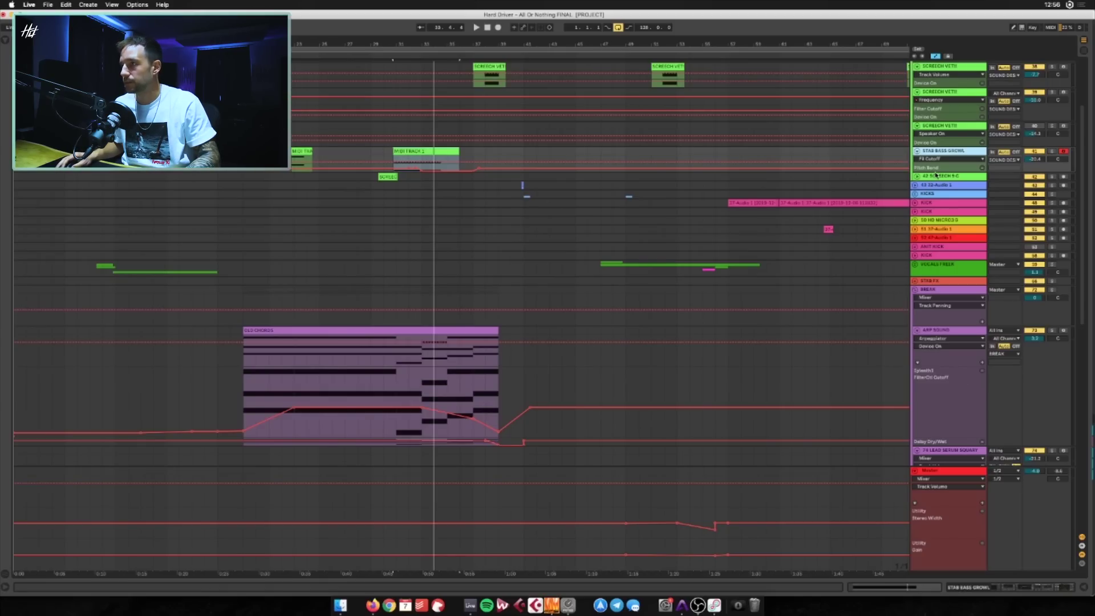
# Enlarge the STAB BASS GROWL track to examine its FX Cutoff automation curve, and hide the arrangement's automation lanes
pyautogui.moveTo(936, 170); pyautogui.dragTo(654, 325)
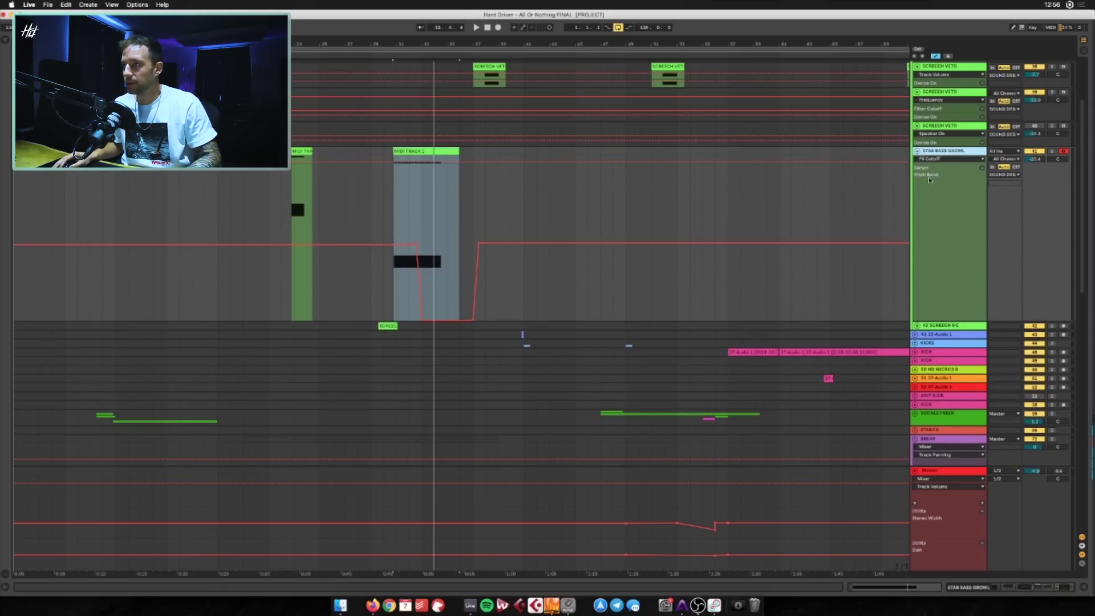
pyautogui.press('a')
# Show the STAB BASS GROWL device chain and inspect the Serum patch in its plug-in window before closing it
pyautogui.press('super+alt+l')
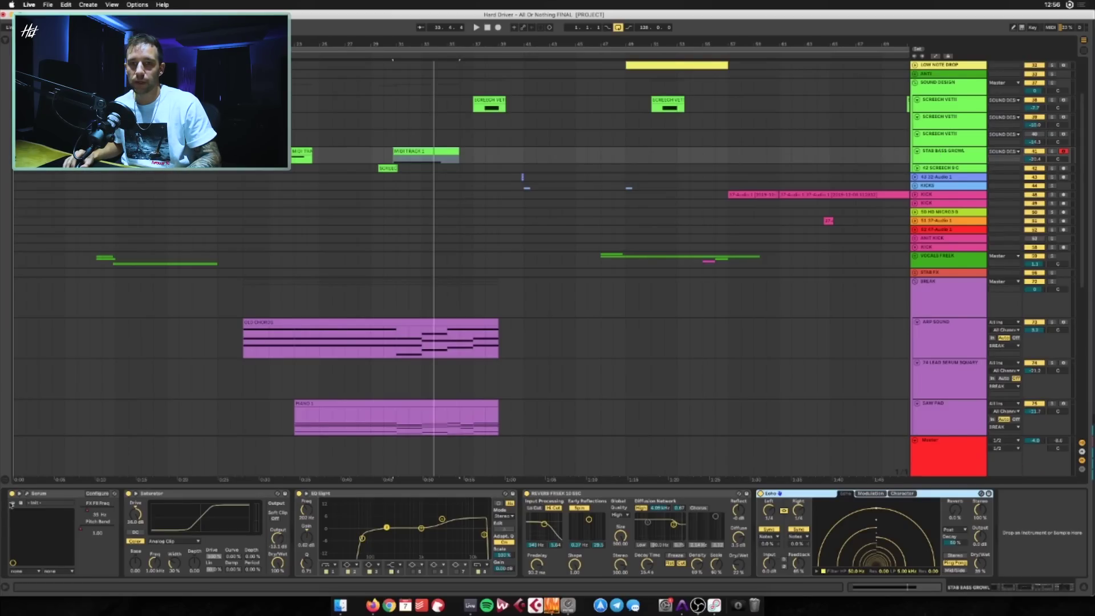
pyautogui.click(28, 494)
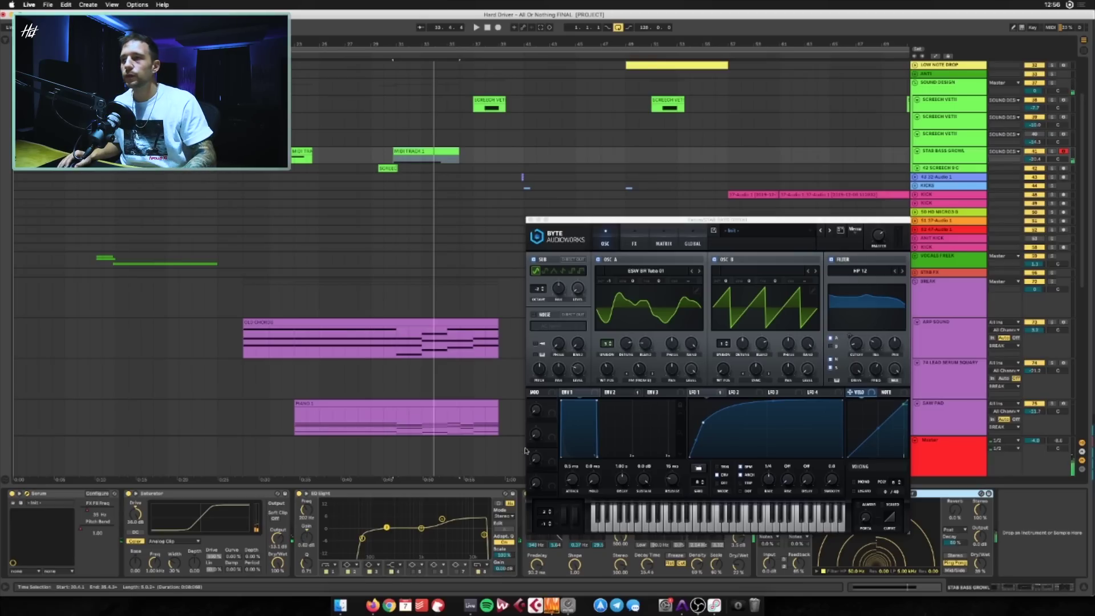
pyautogui.click(531, 220)
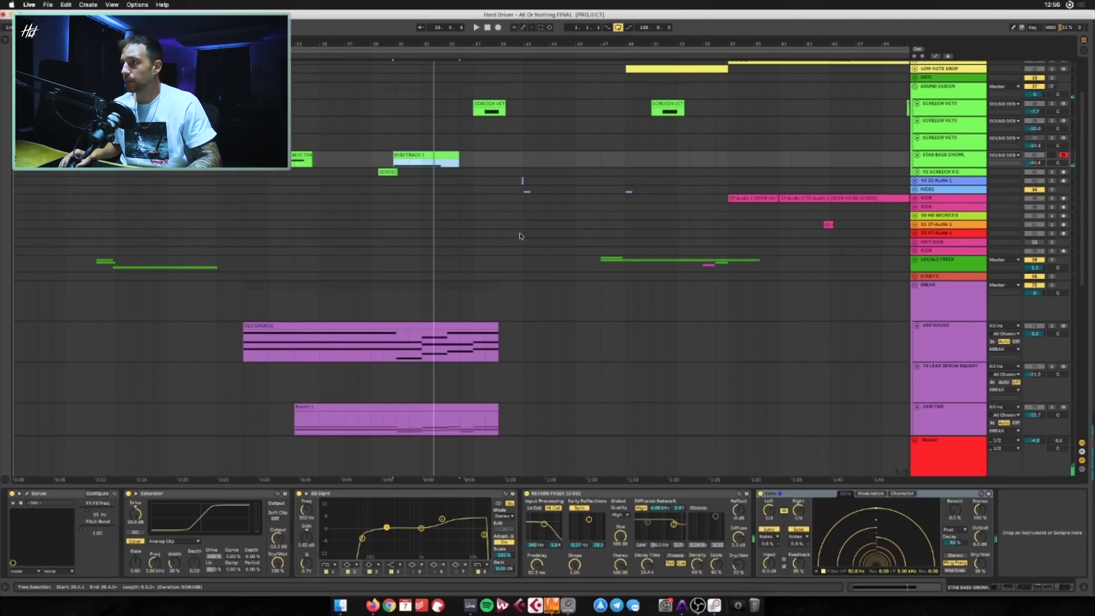
# Play the full mix from the start of the second STAB BASS GROWL clip at bar 31
pyautogui.scroll(2, 381, 171)
pyautogui.click(396, 160)
pyautogui.press('space')
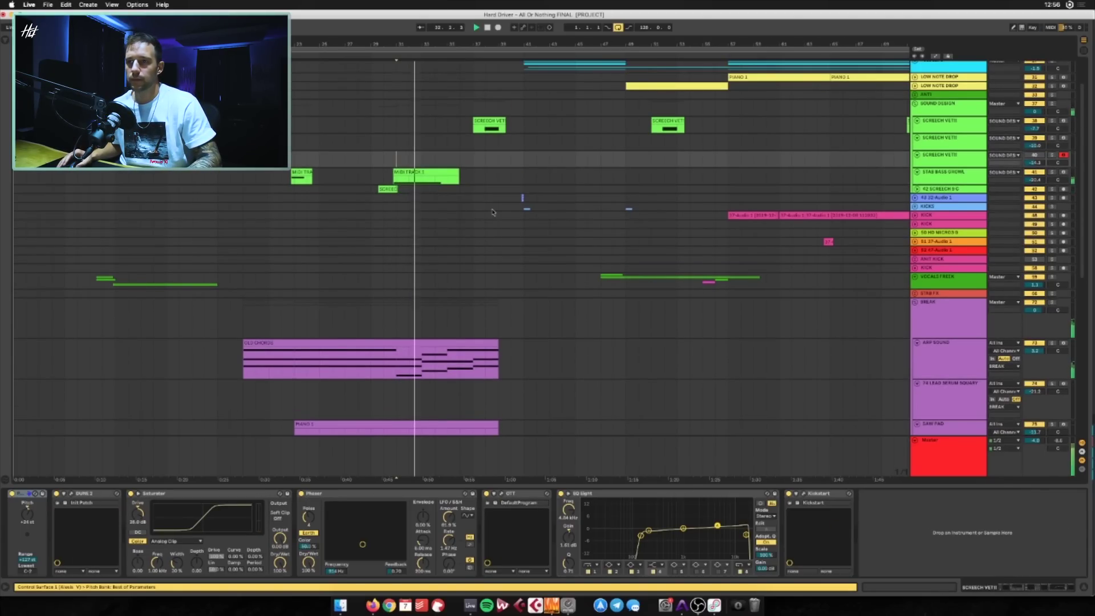
pyautogui.scroll(-1, 474, 221)
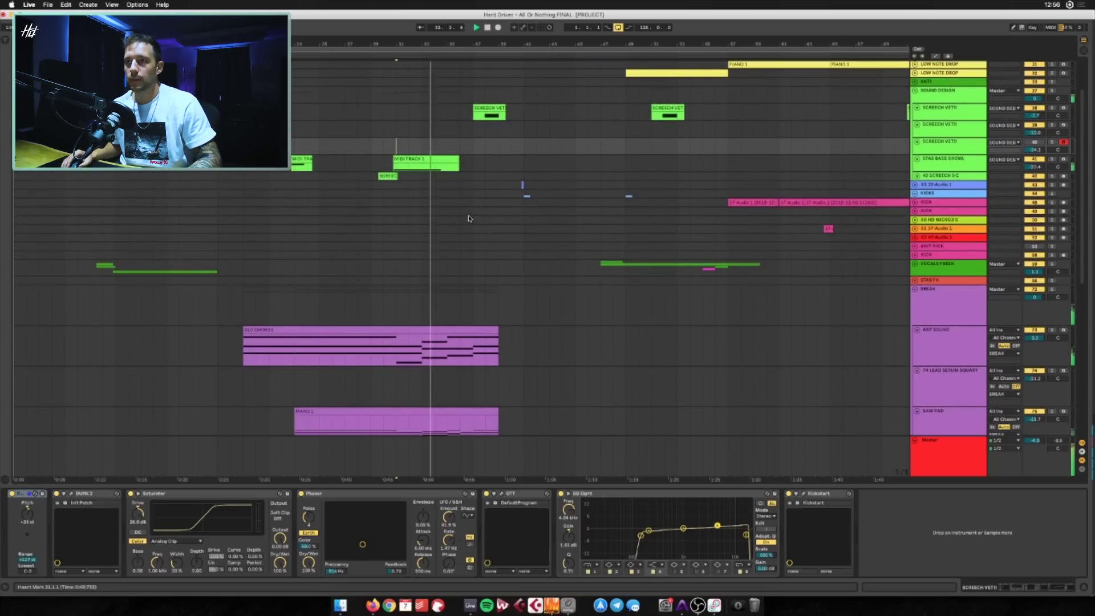
# Expand the FX GROUP below the bass tracks and look through its sweep, impact, kick and riser clips
pyautogui.scroll(-12, 470, 216)
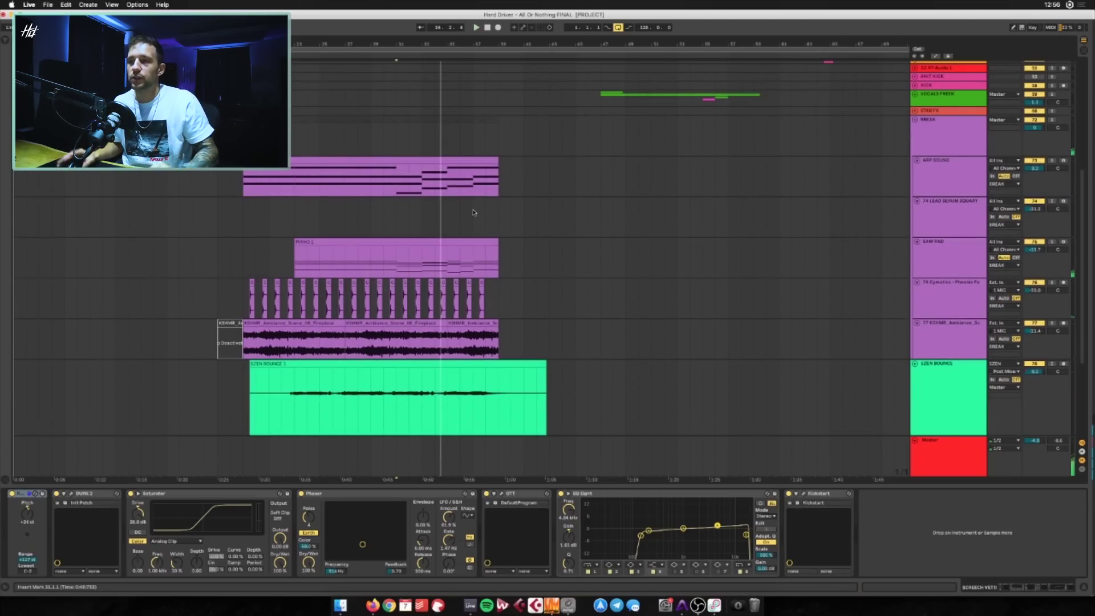
pyautogui.scroll(-7, 465, 200)
pyautogui.scroll(-4, 465, 201)
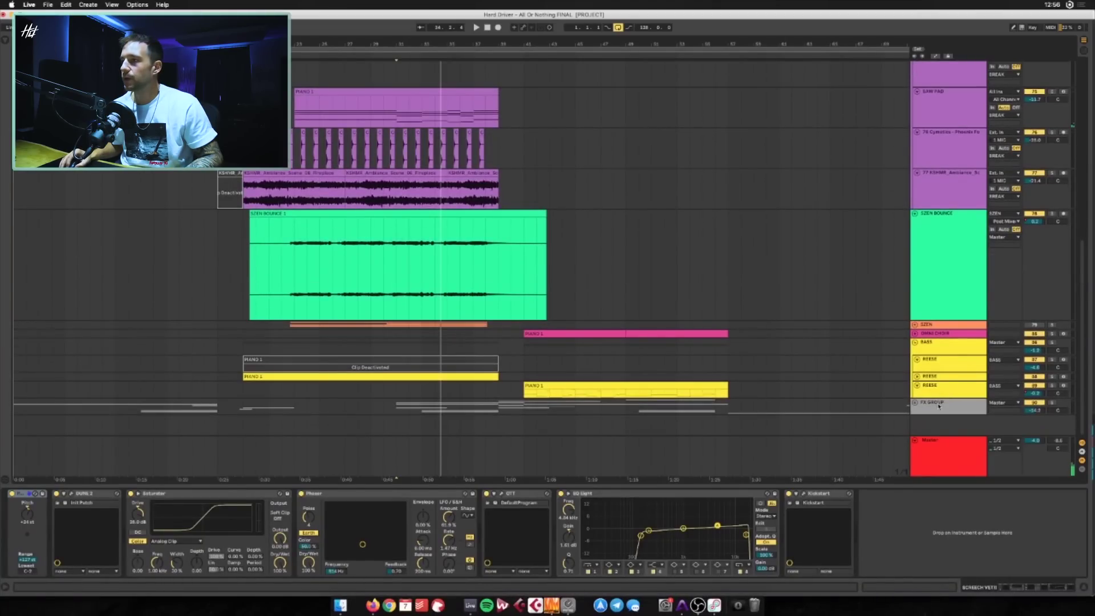
pyautogui.click(911, 403)
pyautogui.scroll(-20, 656, 250)
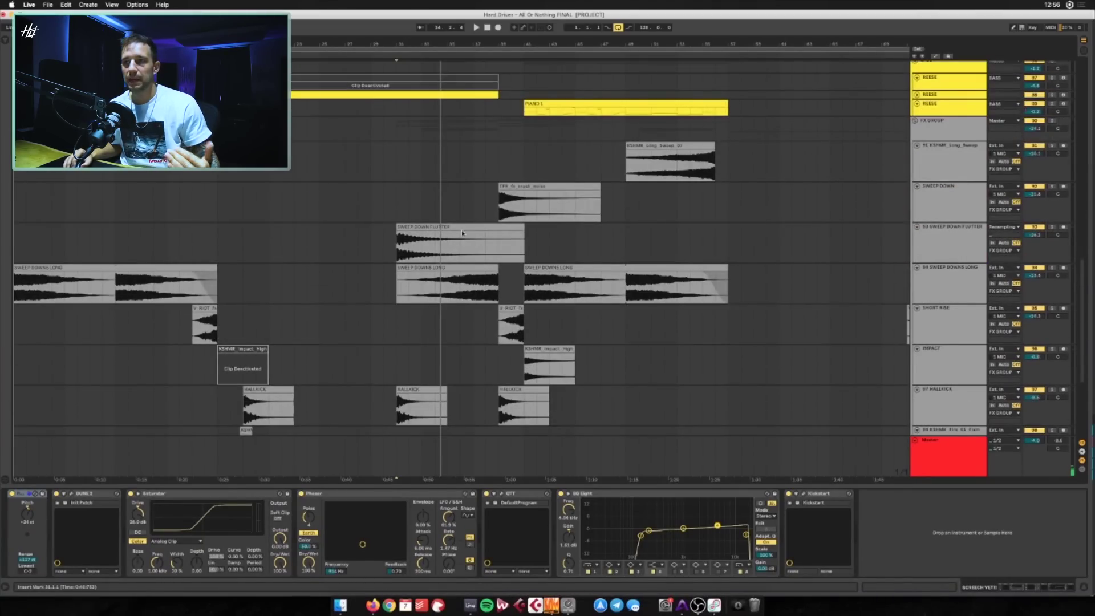
pyautogui.scroll(-3, 635, 192)
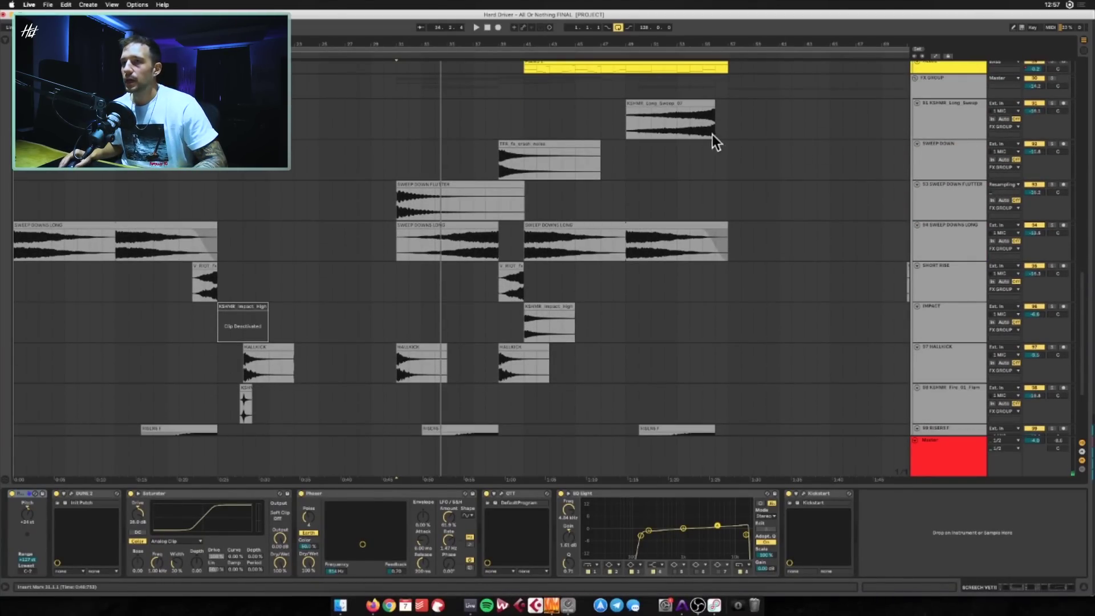
pyautogui.scroll(-2, 712, 135)
# Solo the HALLKICK track and audition its clip from bar 19
pyautogui.click(243, 227)
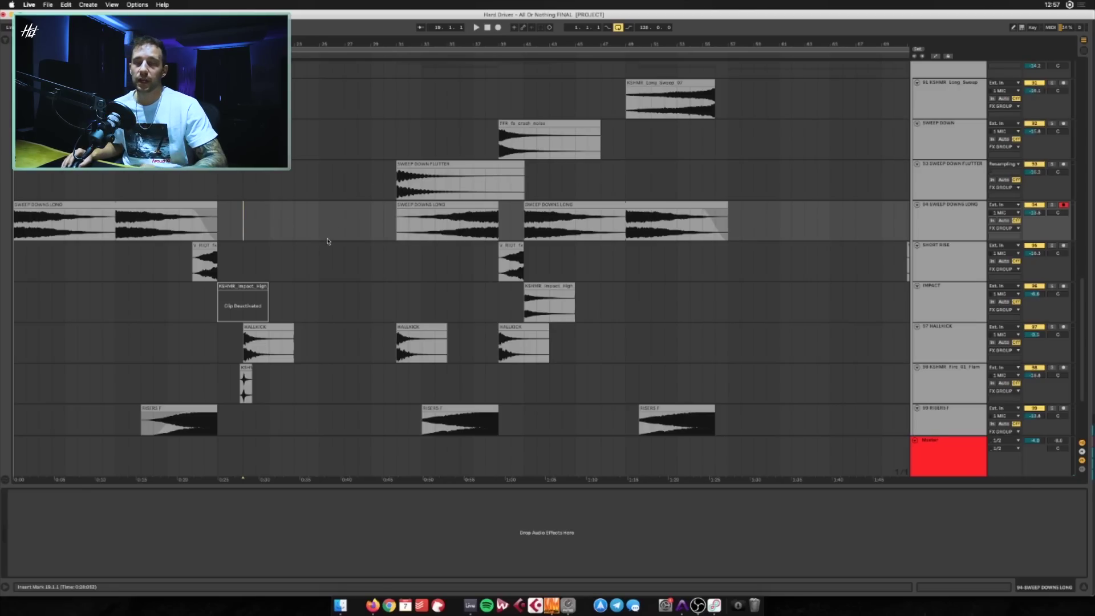
pyautogui.scroll(-5, 328, 241)
pyautogui.click(287, 279)
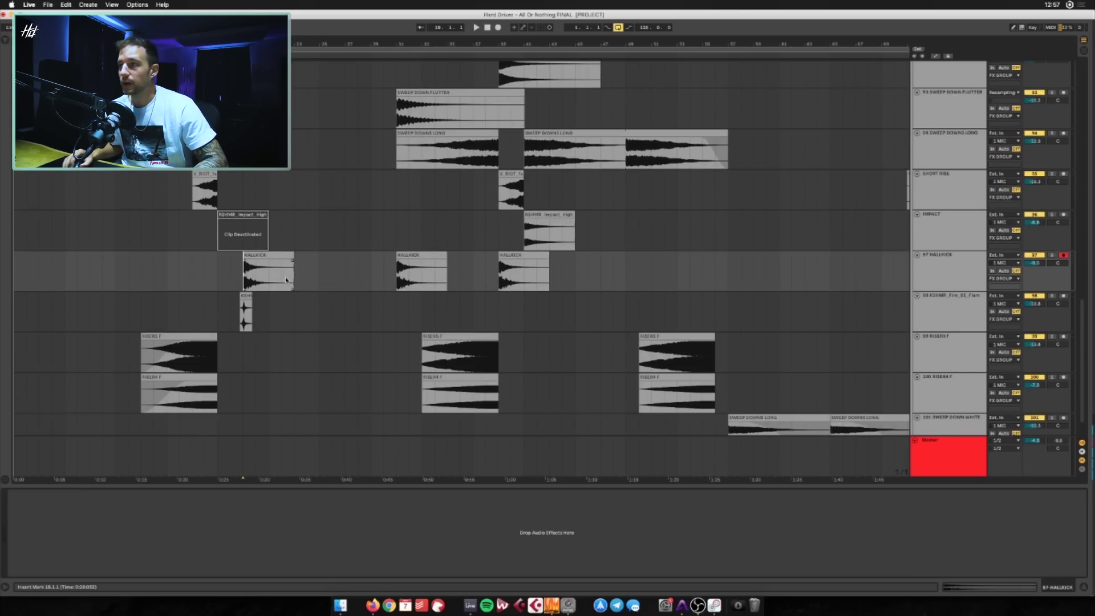
pyautogui.click(967, 274)
pyautogui.press('space')
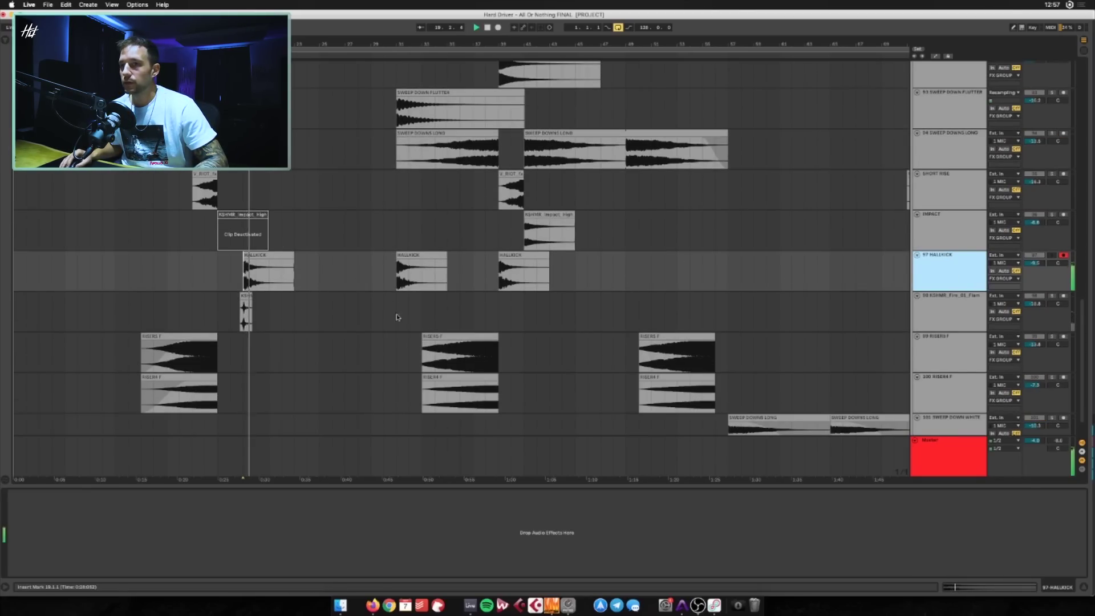
pyautogui.scroll(-3, 345, 319)
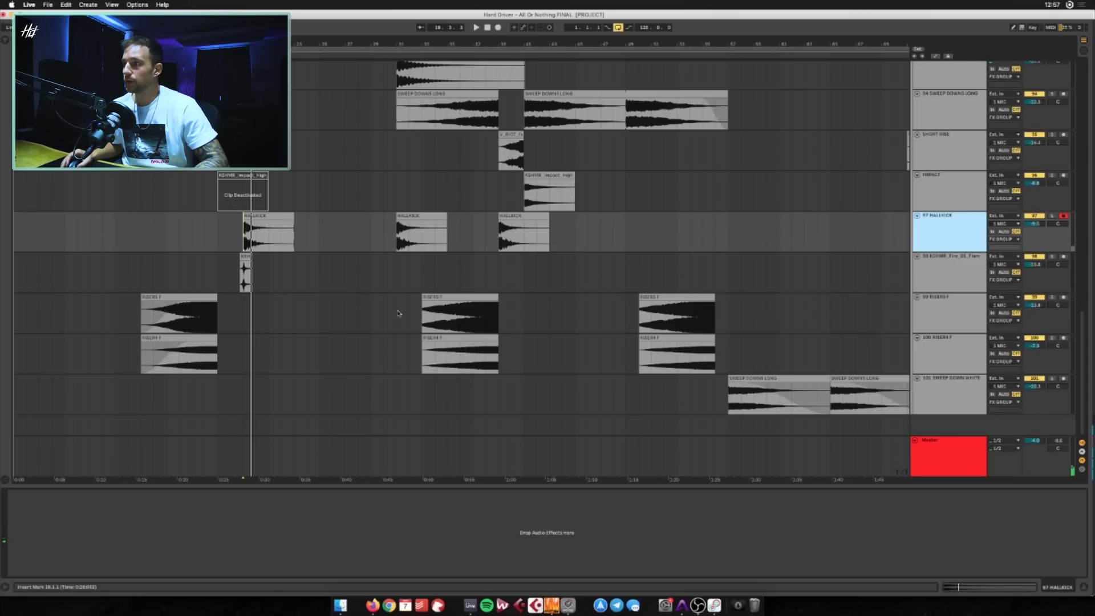
# Return to the full mix, solo the SWEEP DOWN FLUTTER track and audition its clip from bar 31
pyautogui.scroll(5, 399, 313)
pyautogui.click(399, 313)
pyautogui.scroll(5, 400, 312)
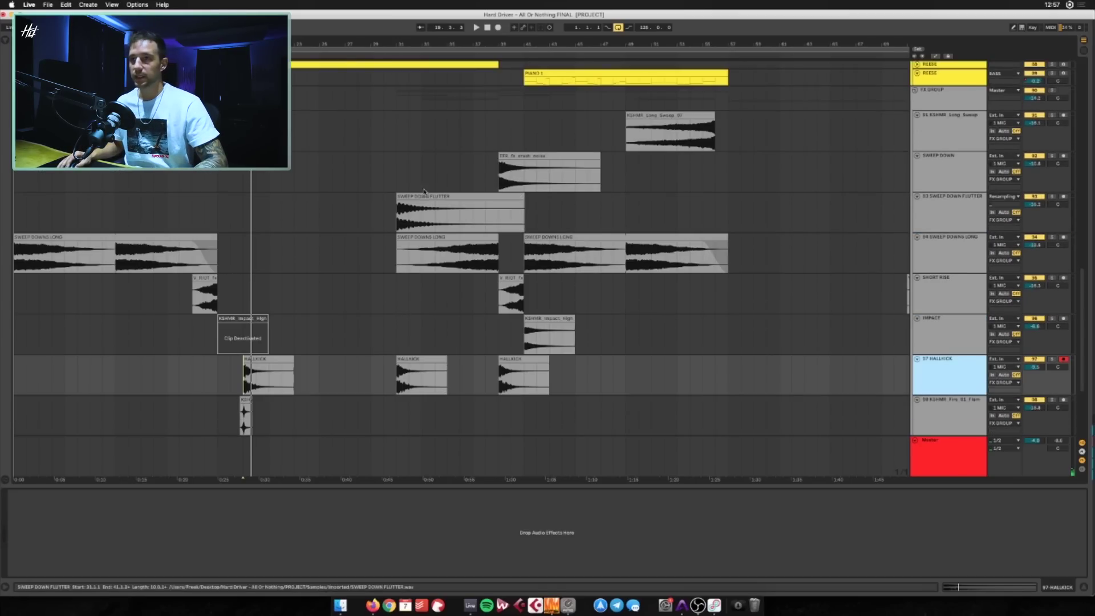
pyautogui.click(687, 217)
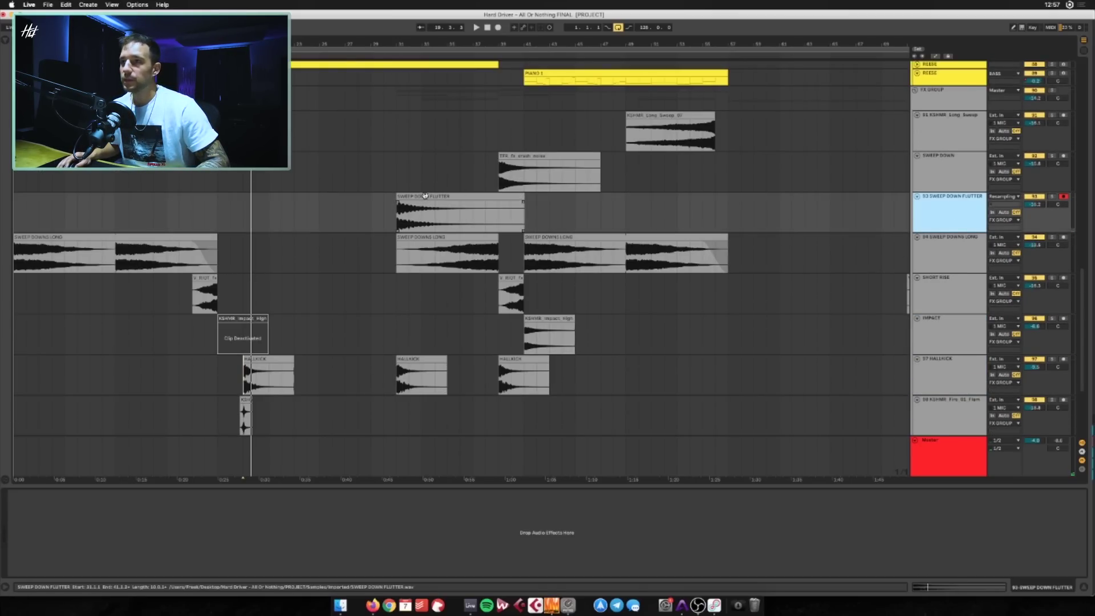
pyautogui.click(456, 217)
pyautogui.click(962, 212)
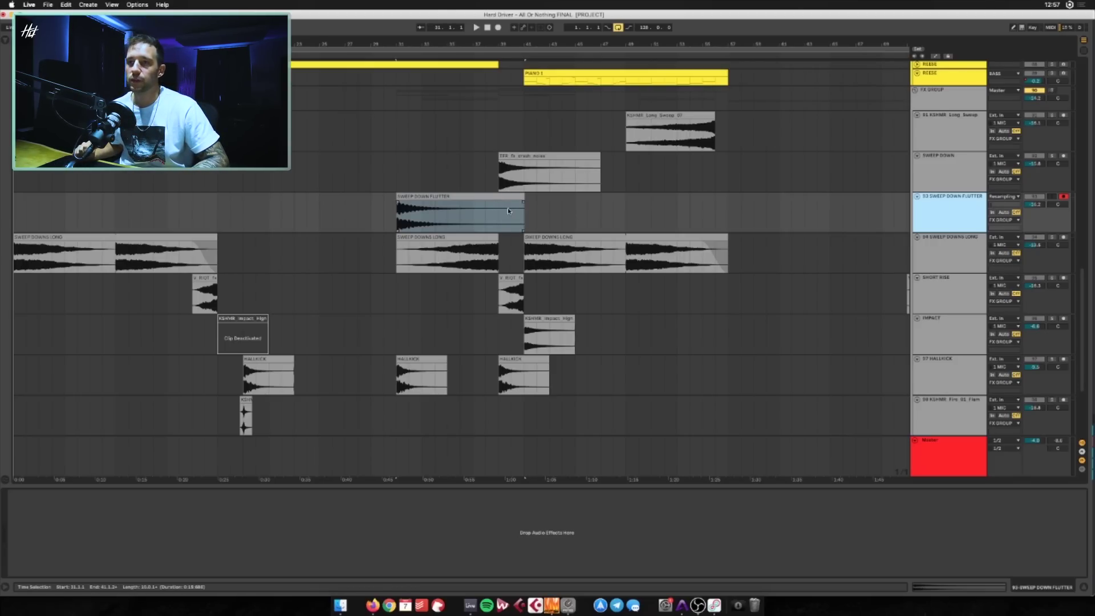
pyautogui.click(440, 197)
pyautogui.press('space')
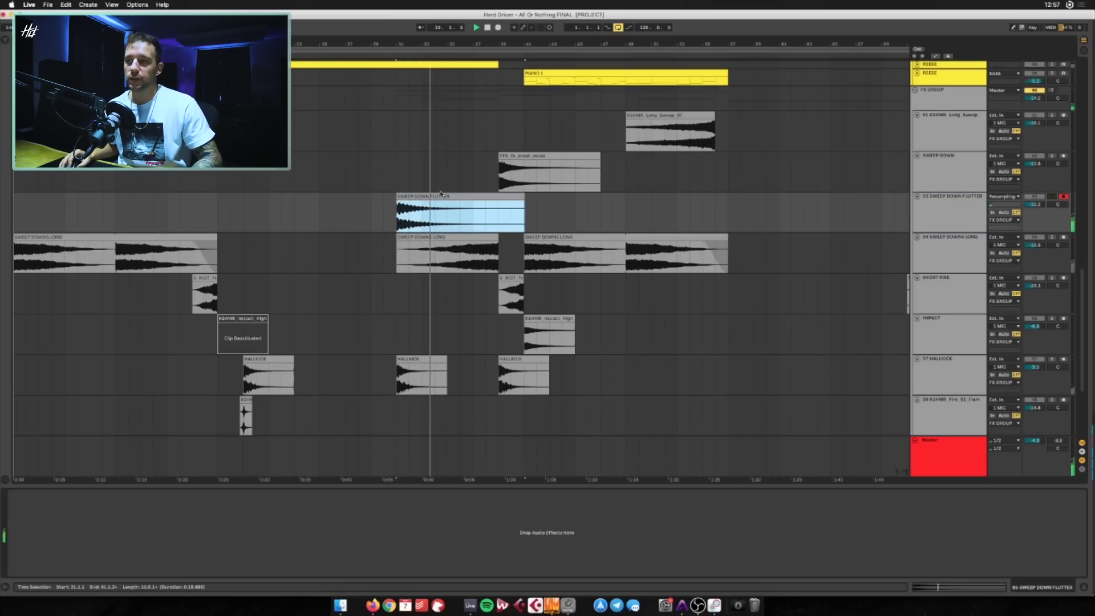
# Solo the SWEEP DOWNS LONG track and audition its clips from bar 31 and bar 9
pyautogui.press('Down')
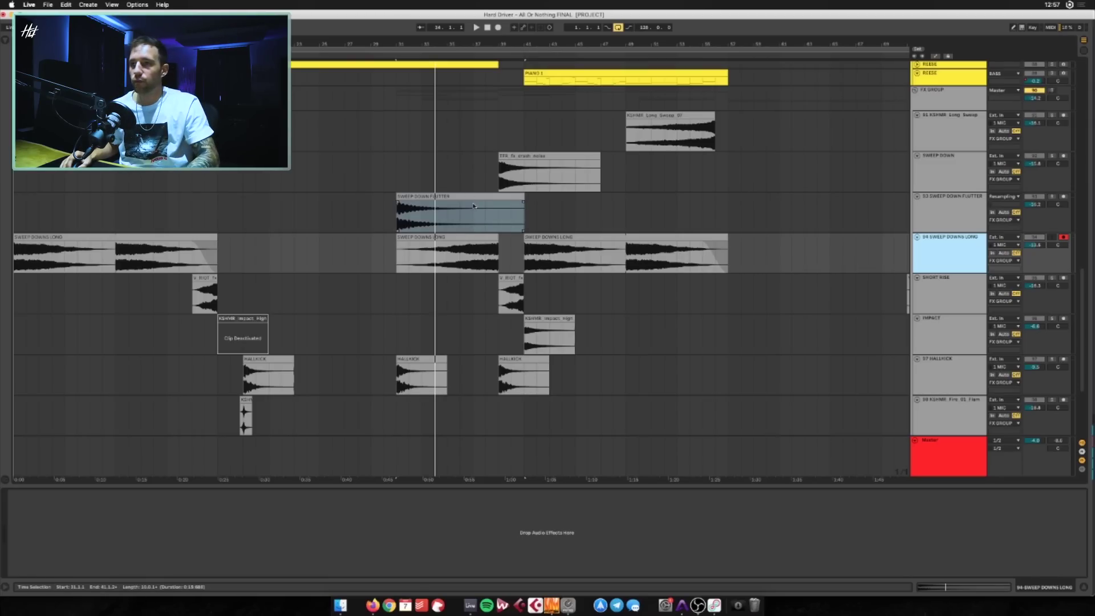
pyautogui.click(489, 238)
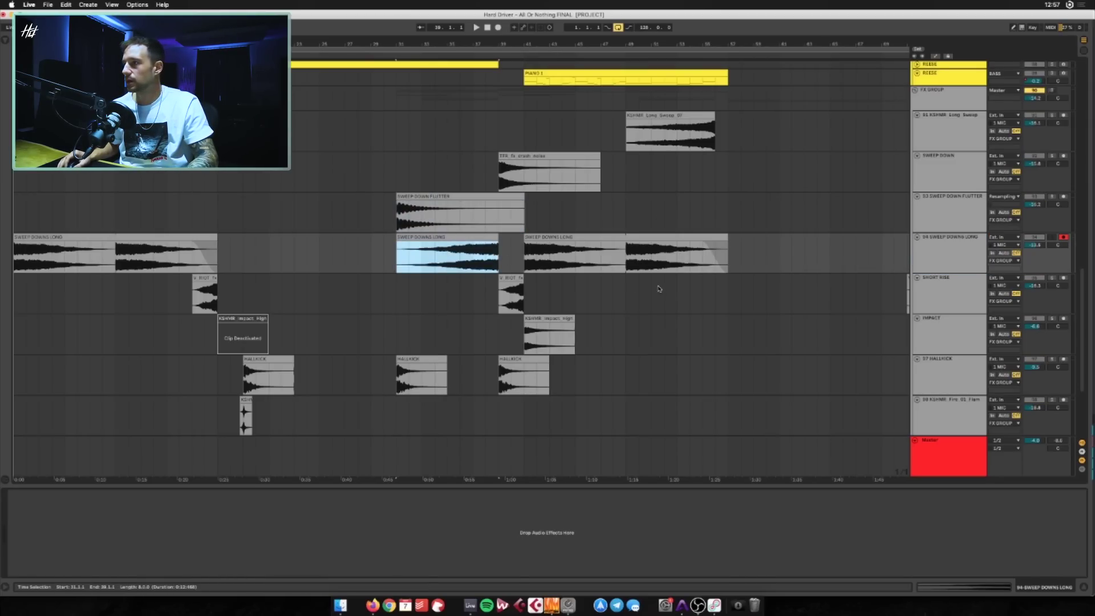
pyautogui.press('space')
pyautogui.press('space')
pyautogui.click(114, 262)
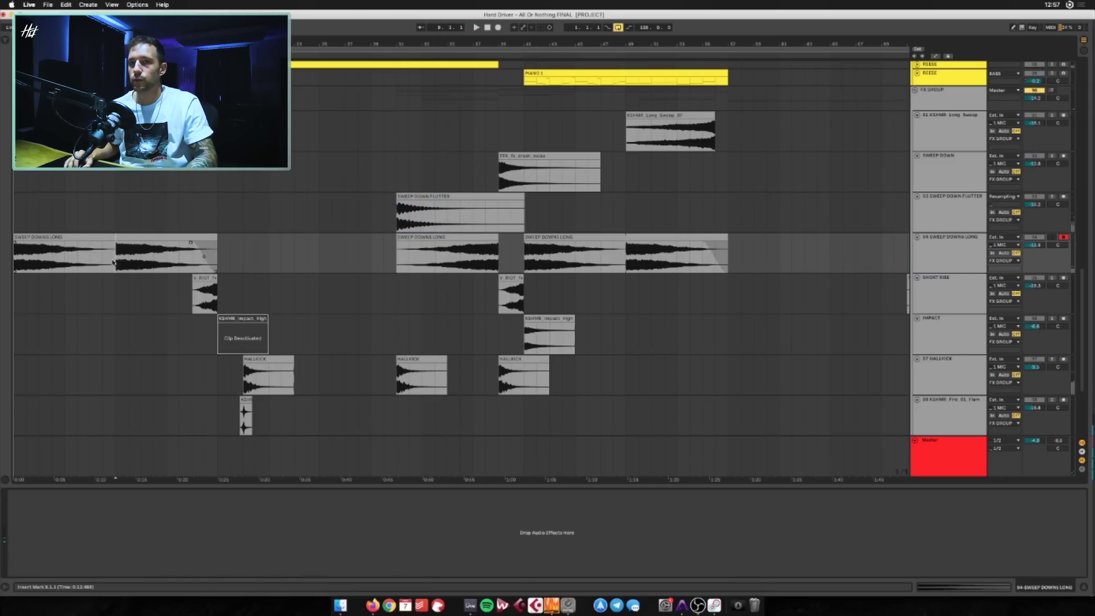
pyautogui.press('space')
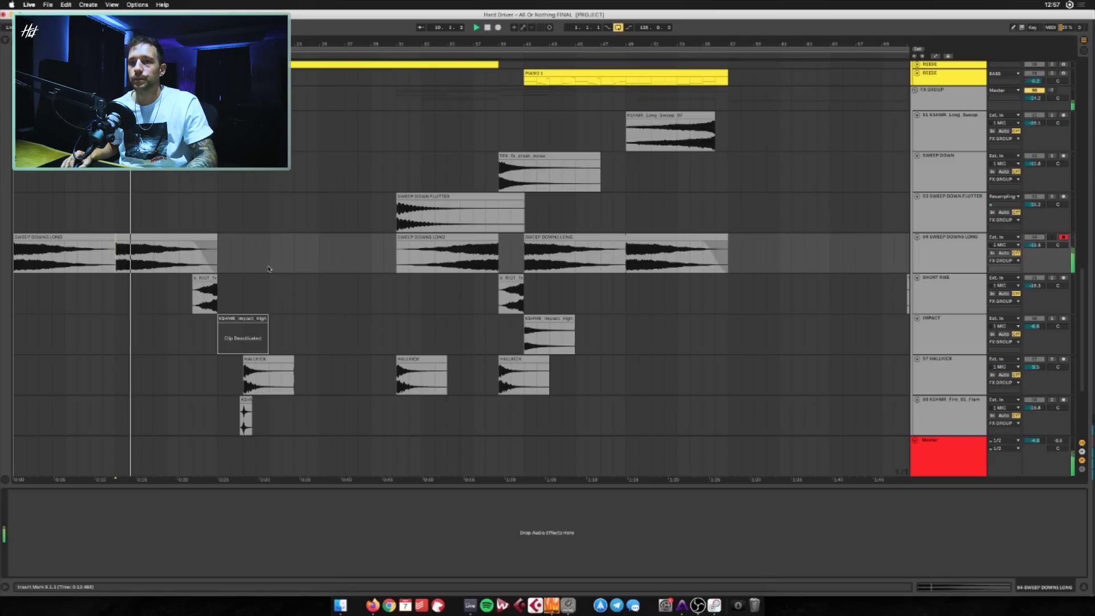
# Audition the SHORT RISE clip at bar 39 and the two middle riser clips in isolation, and return to the full mix
pyautogui.click(509, 296)
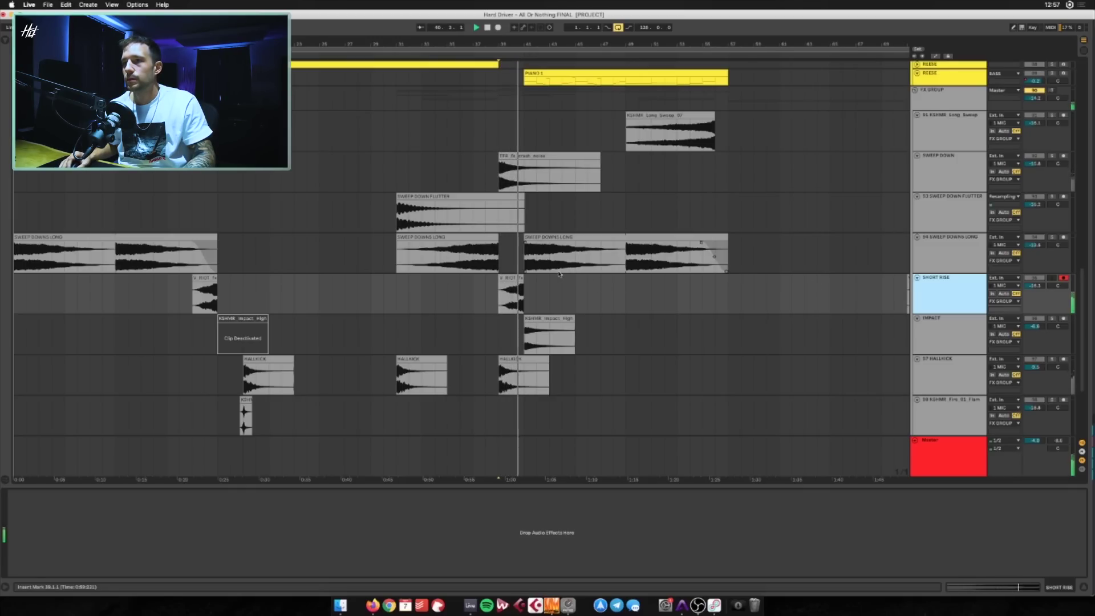
pyautogui.scroll(-1, 852, 334)
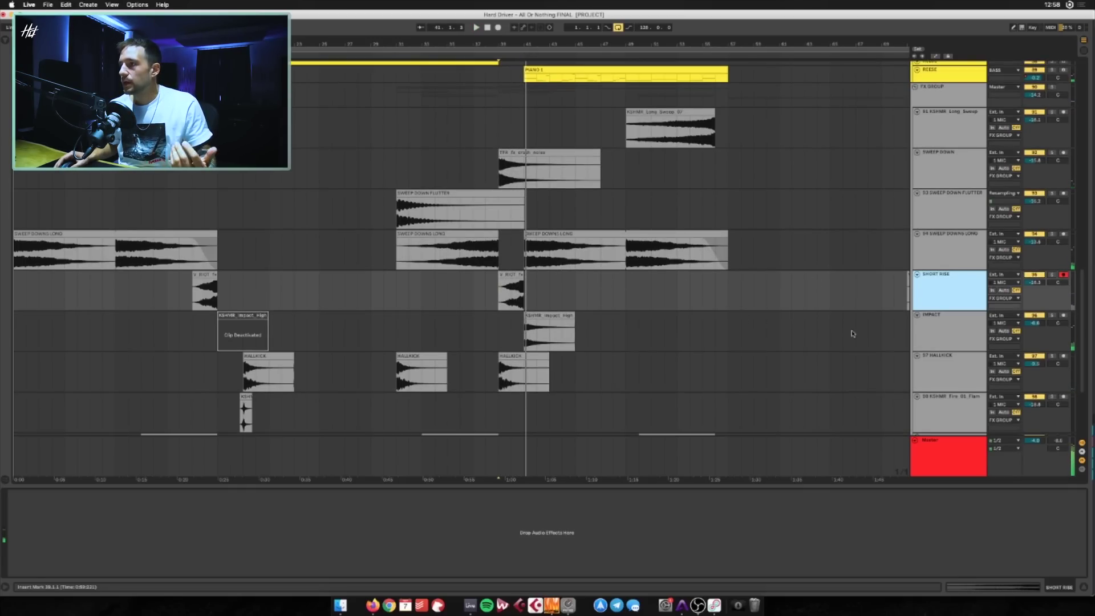
pyautogui.scroll(-5, 852, 333)
pyautogui.click(435, 273)
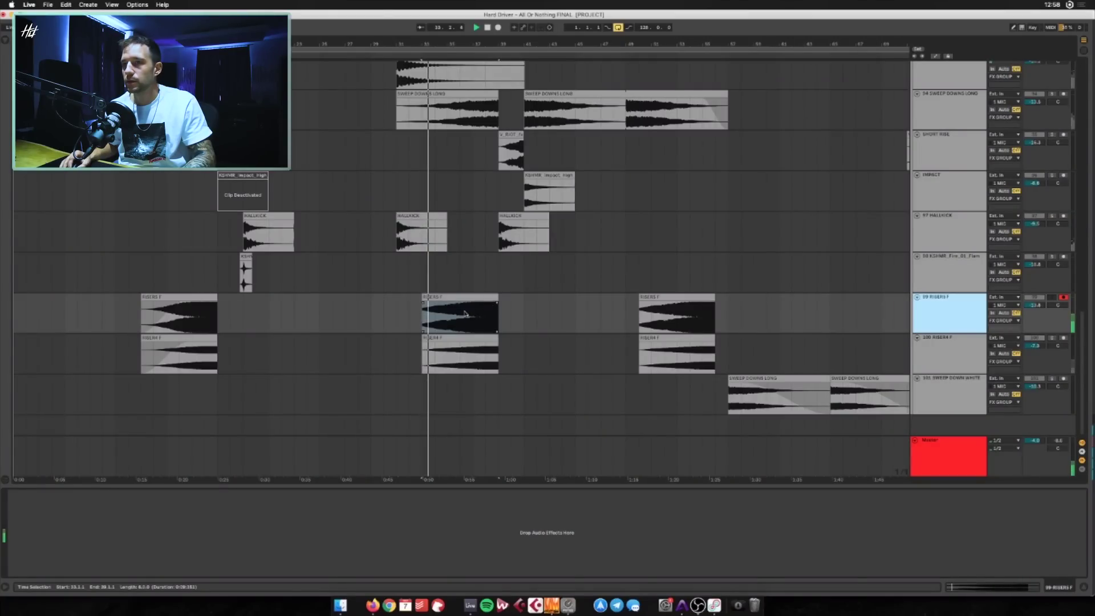
pyautogui.click(475, 315)
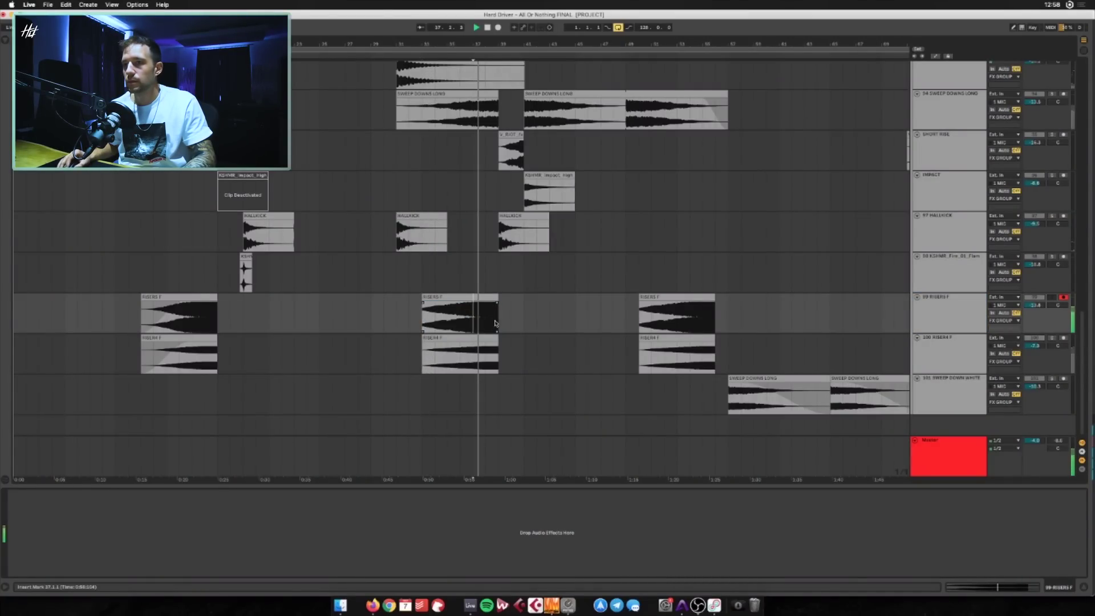
pyautogui.click(471, 365)
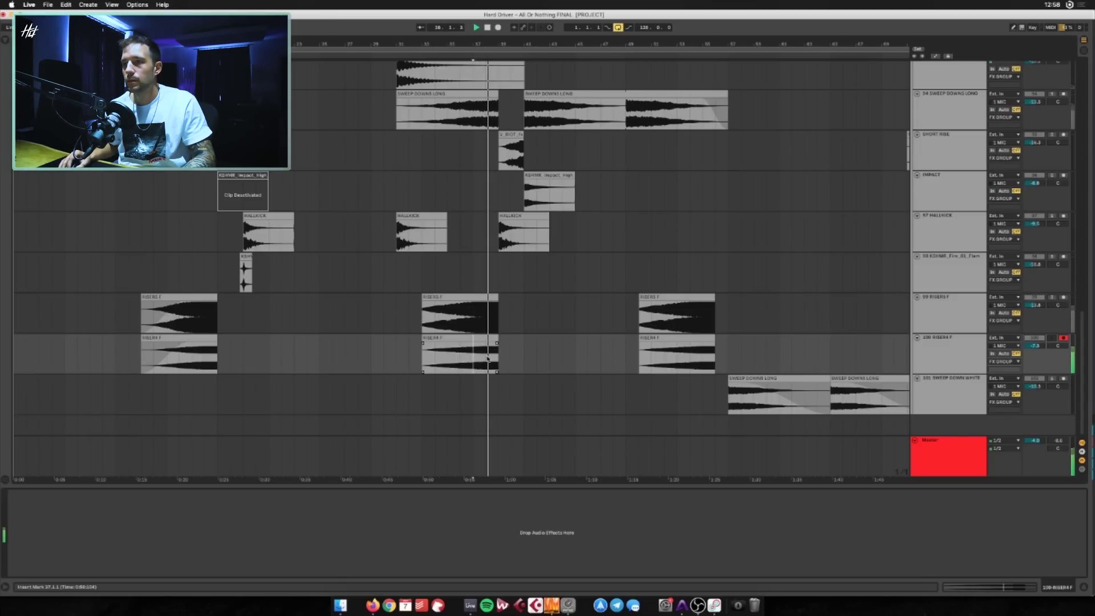
pyautogui.press('space')
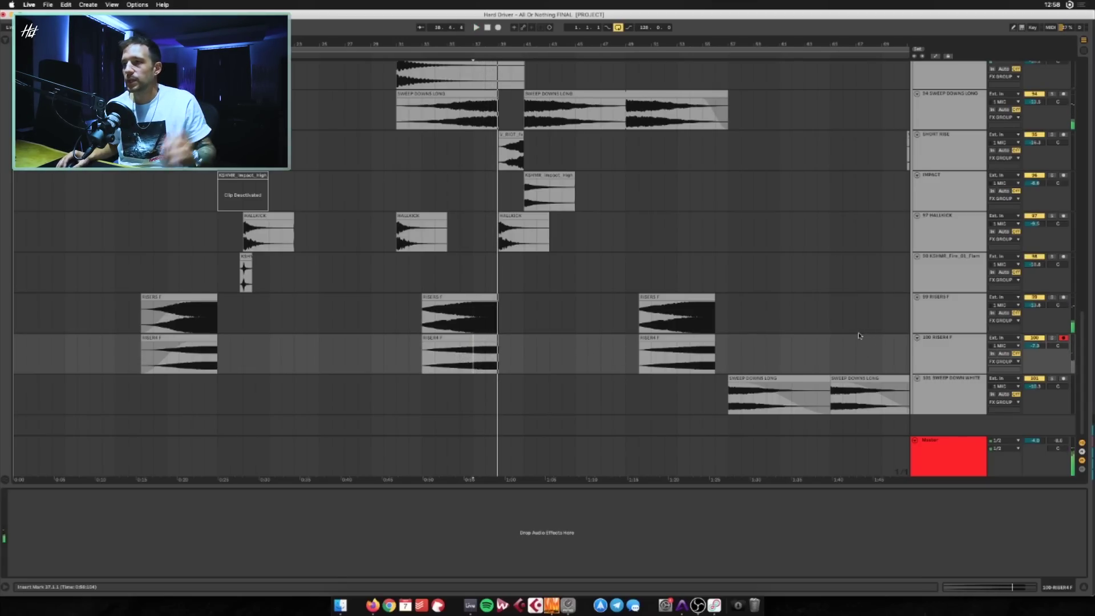
pyautogui.scroll(2, 646, 299)
pyautogui.scroll(4, 651, 289)
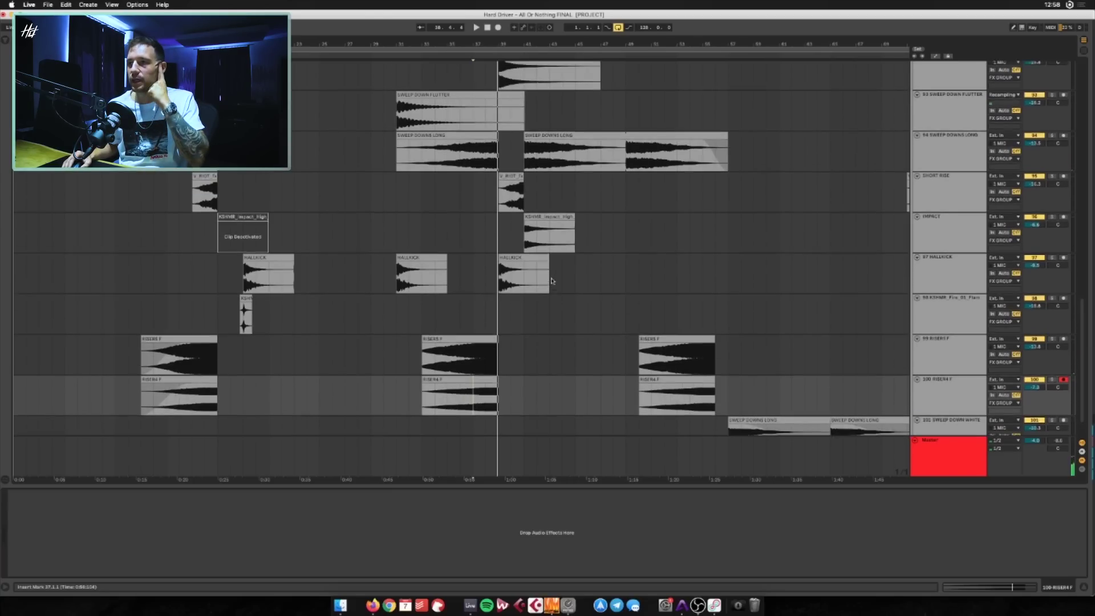
pyautogui.scroll(6, 550, 281)
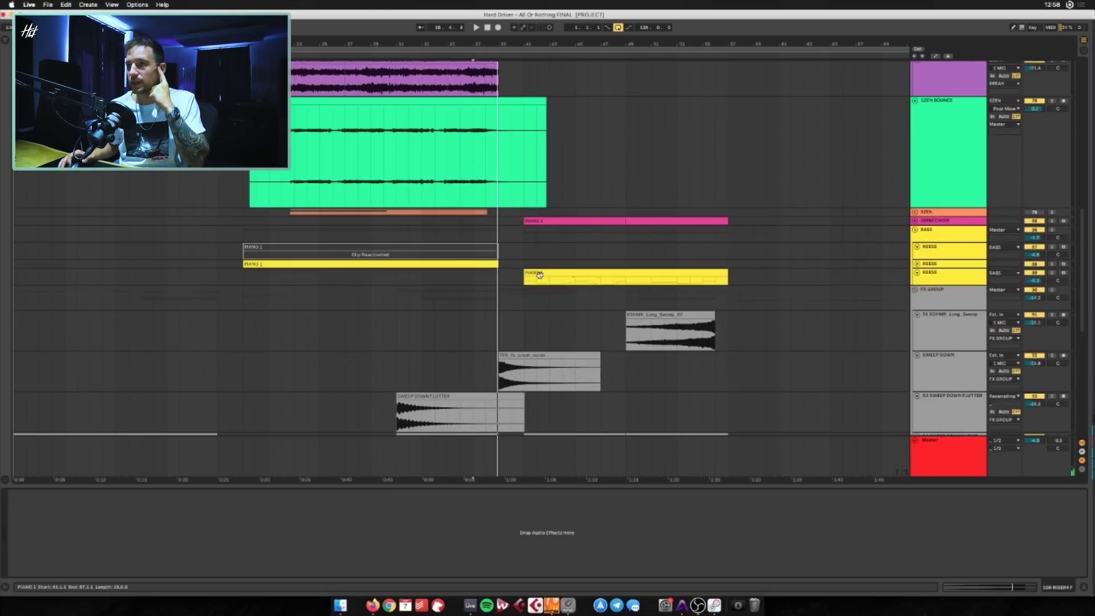
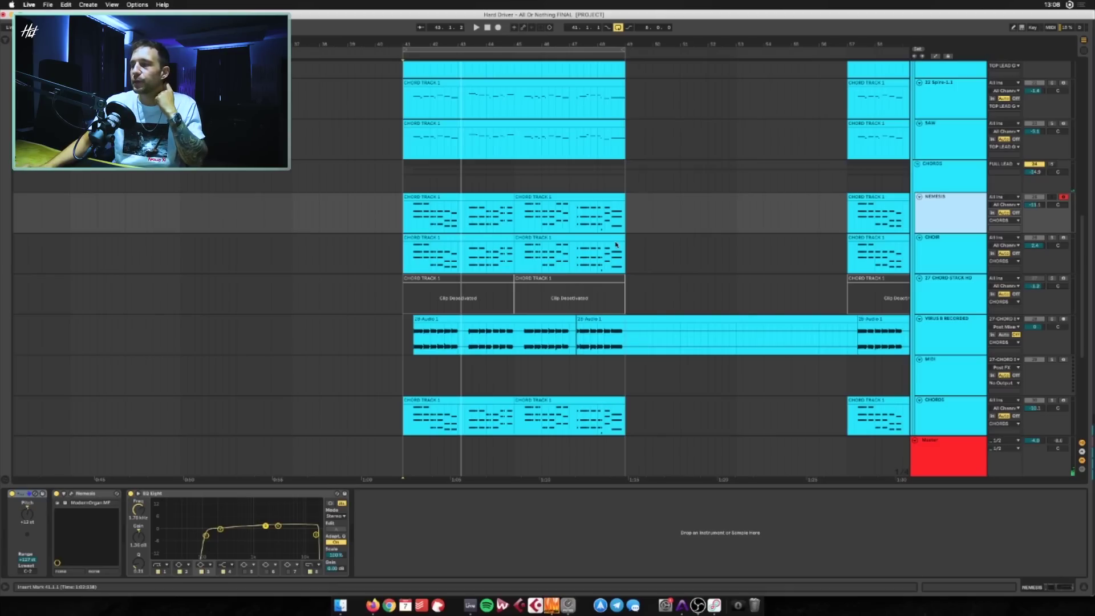
# Solo and audition the CHOIR chord layer, and switch to the CHORDS track with the full mix restored
pyautogui.click(939, 261)
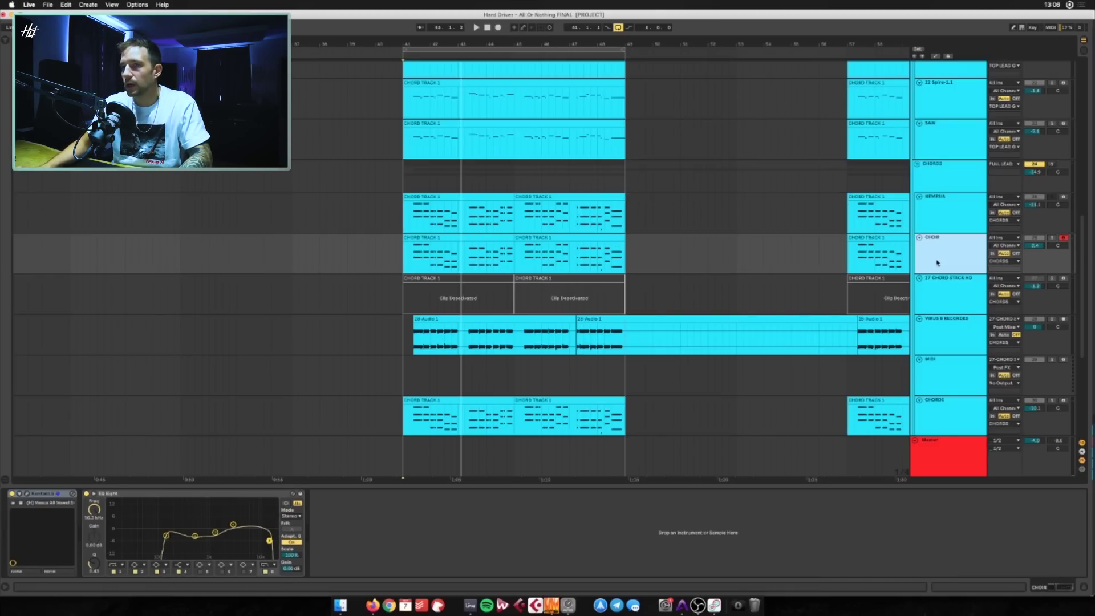
pyautogui.press('space')
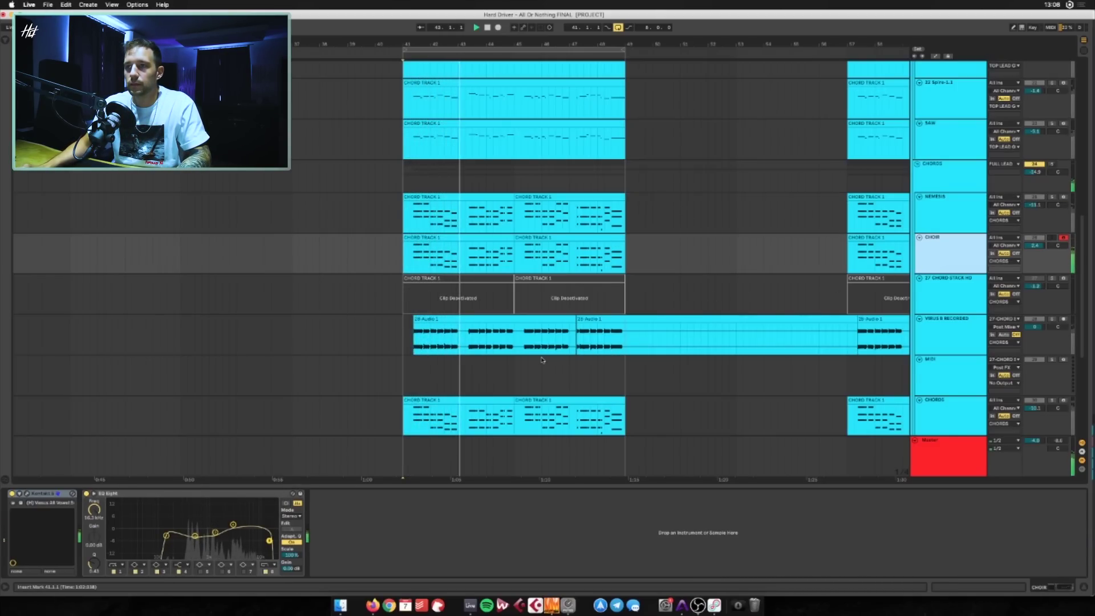
pyautogui.scroll(-2, 656, 345)
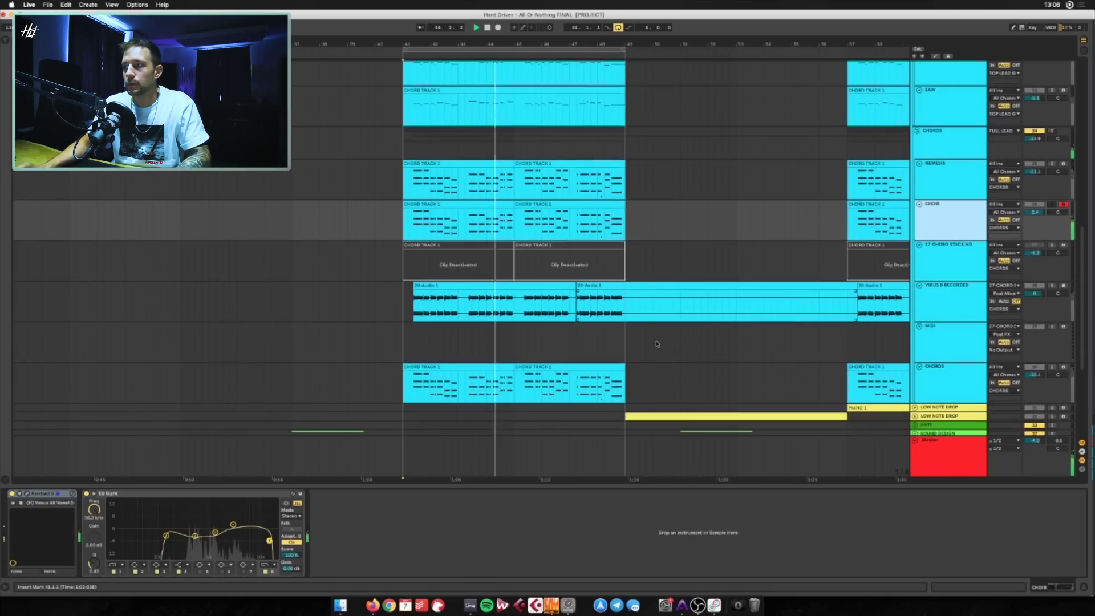
pyautogui.click(936, 386)
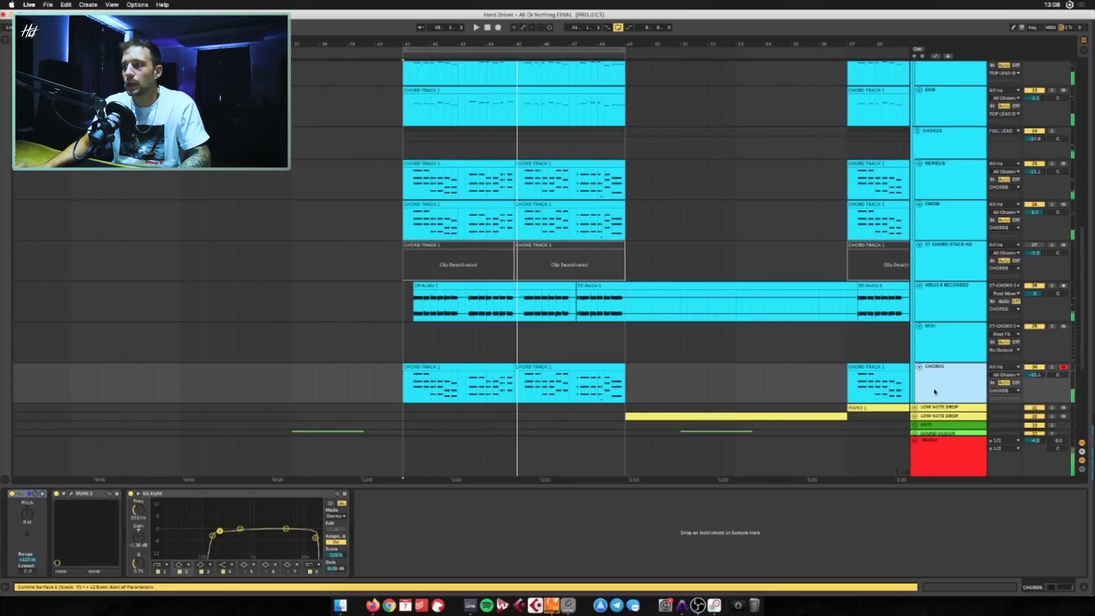
# Solo the CHORDS track inside the chord group and audition its clips from bar 41
pyautogui.press('space')
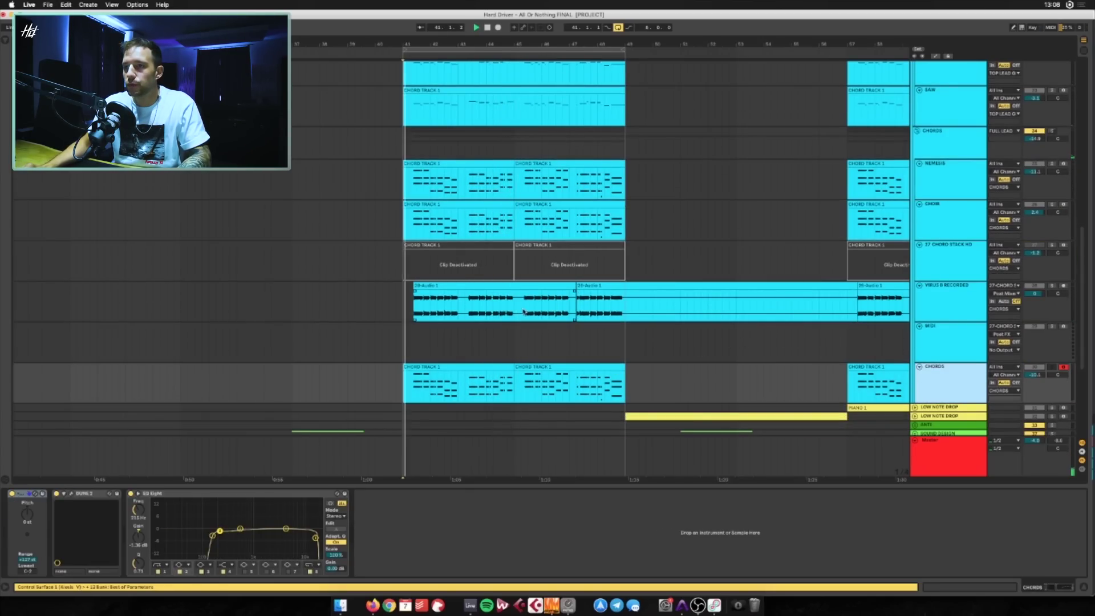
pyautogui.scroll(-1, 491, 312)
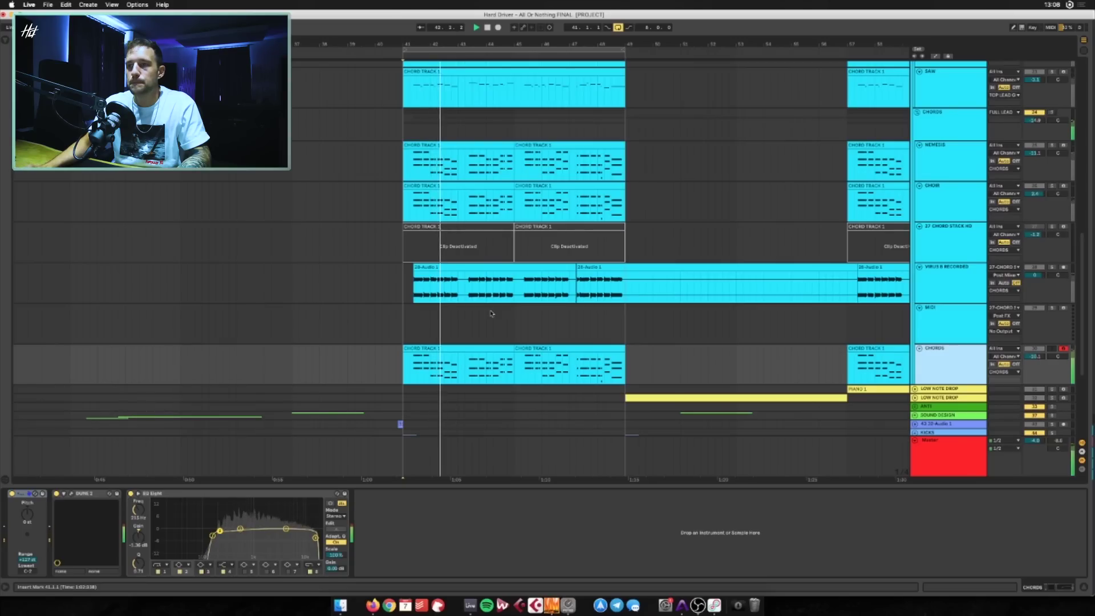
pyautogui.click(862, 346)
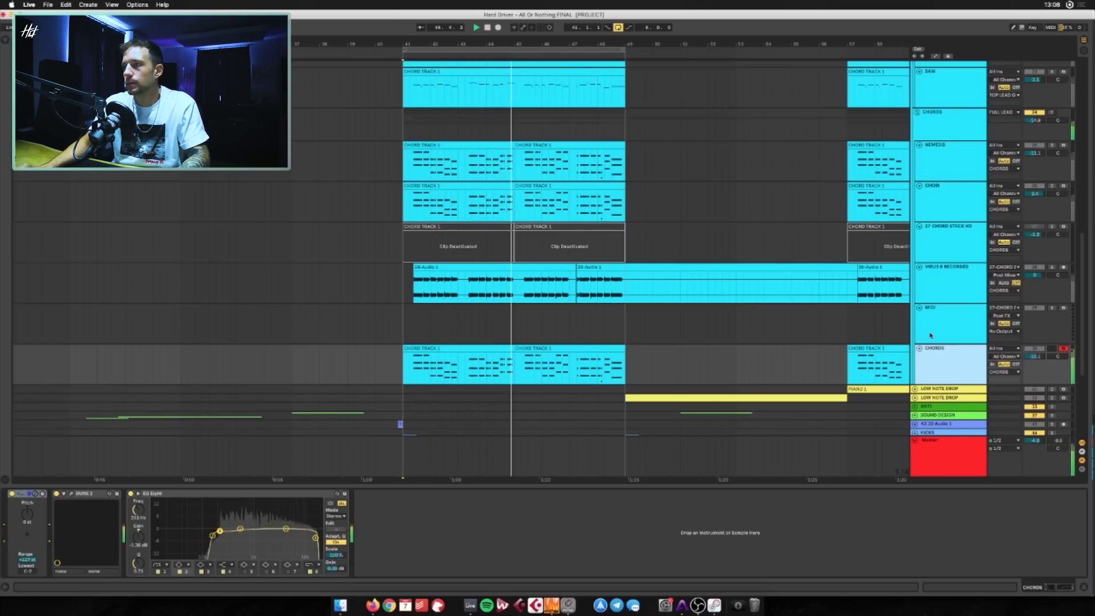
# Select and solo the whole CHORDS group and audition the combined chord layers from bar 41
pyautogui.scroll(1, 943, 151)
pyautogui.click(943, 151)
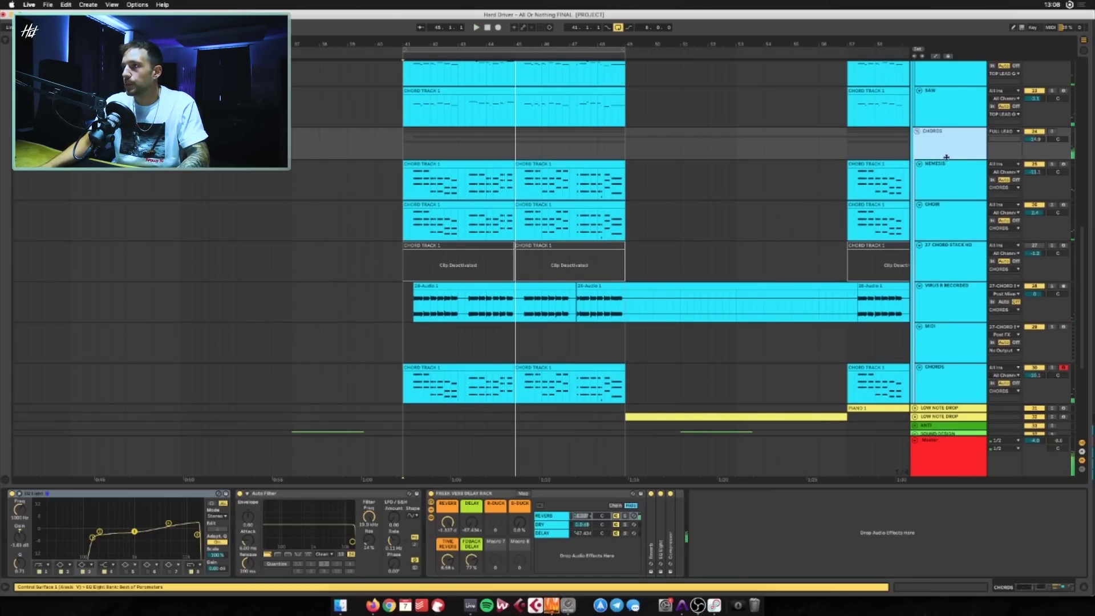
pyautogui.press('space')
pyautogui.press('space')
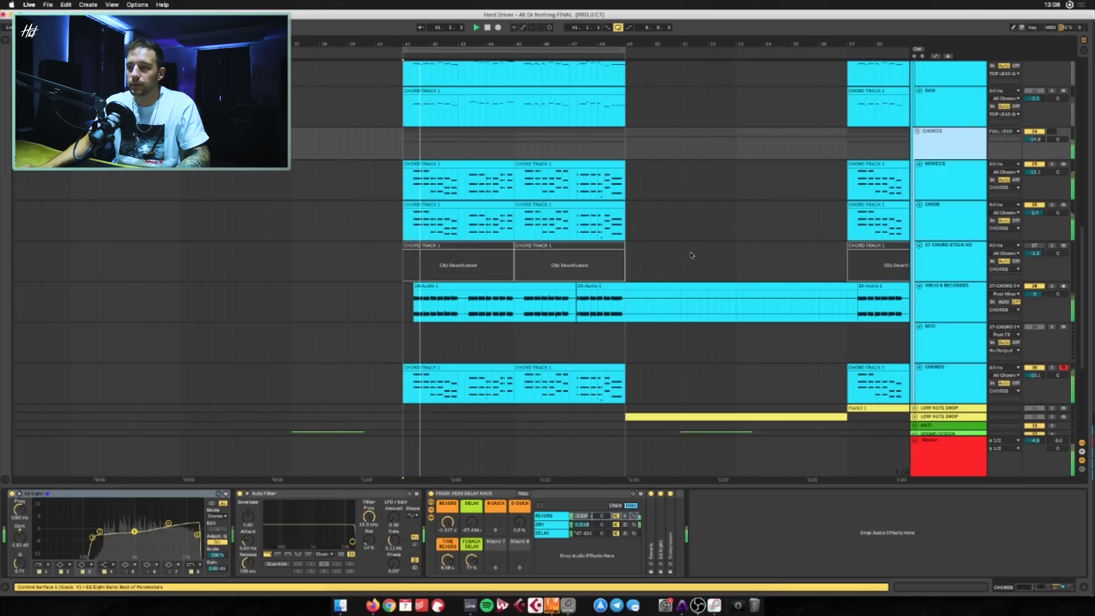
# Fold the CHORDS group so its layer tracks are hidden
pyautogui.scroll(-2, 575, 250)
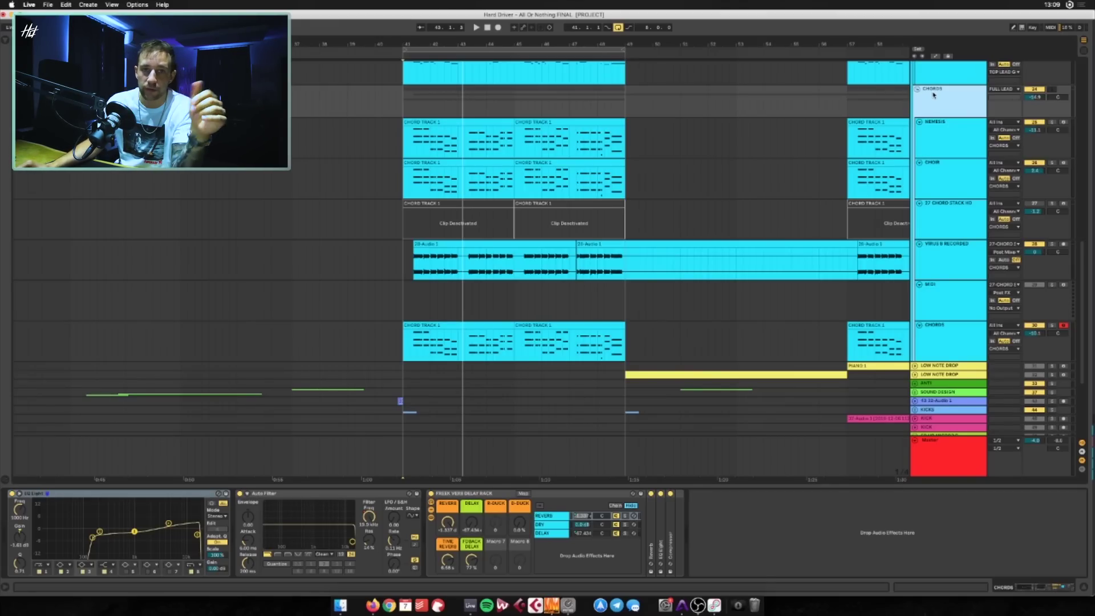
pyautogui.press('-')
pyautogui.press('-')
pyautogui.press('-')
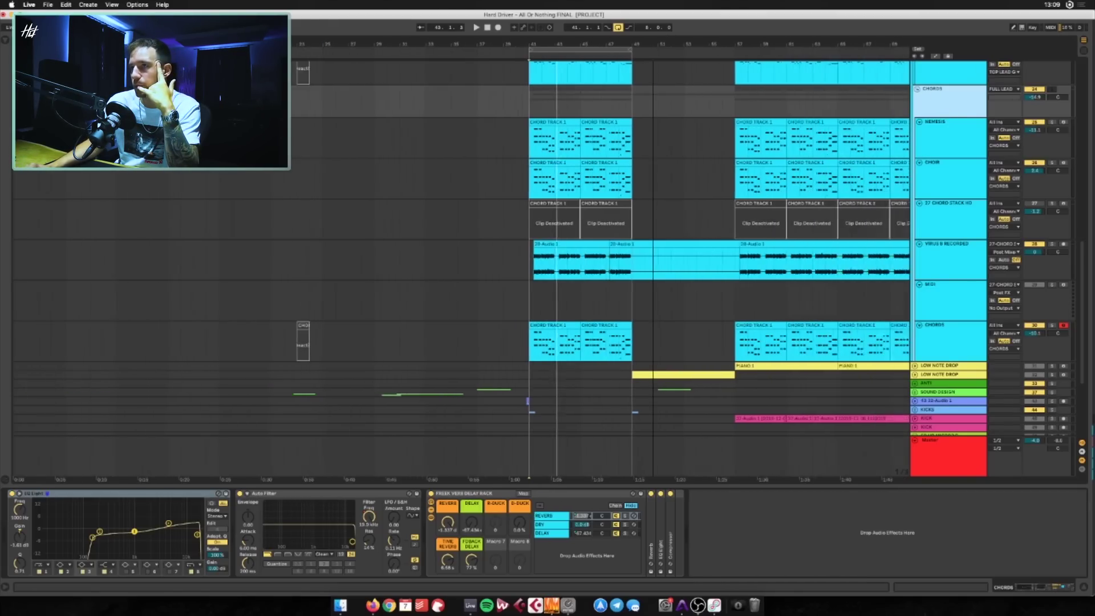
pyautogui.scroll(2, 591, 127)
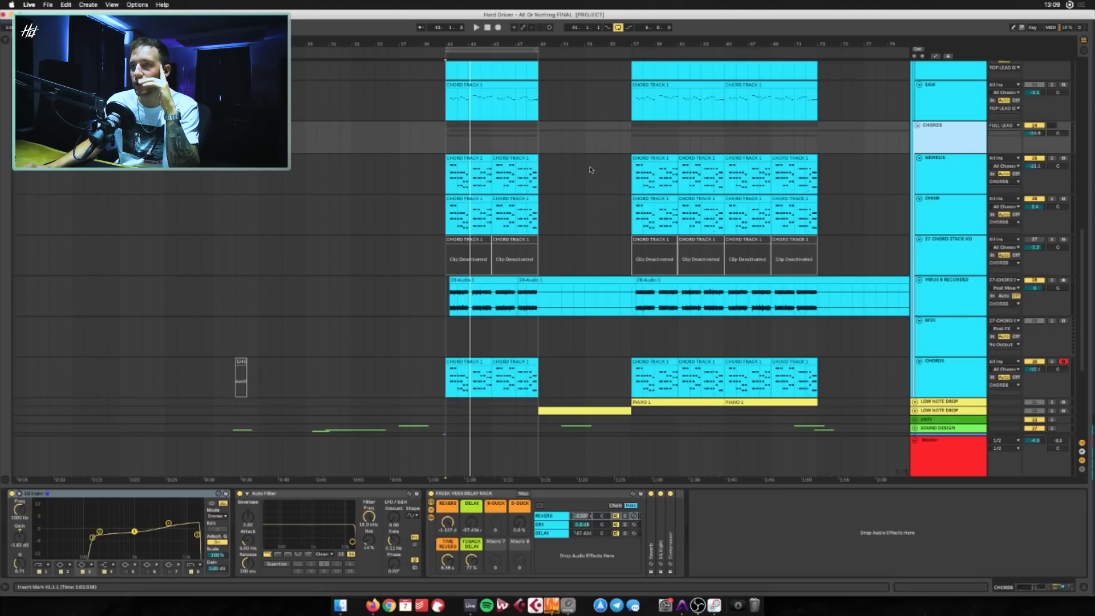
pyautogui.scroll(3, 591, 169)
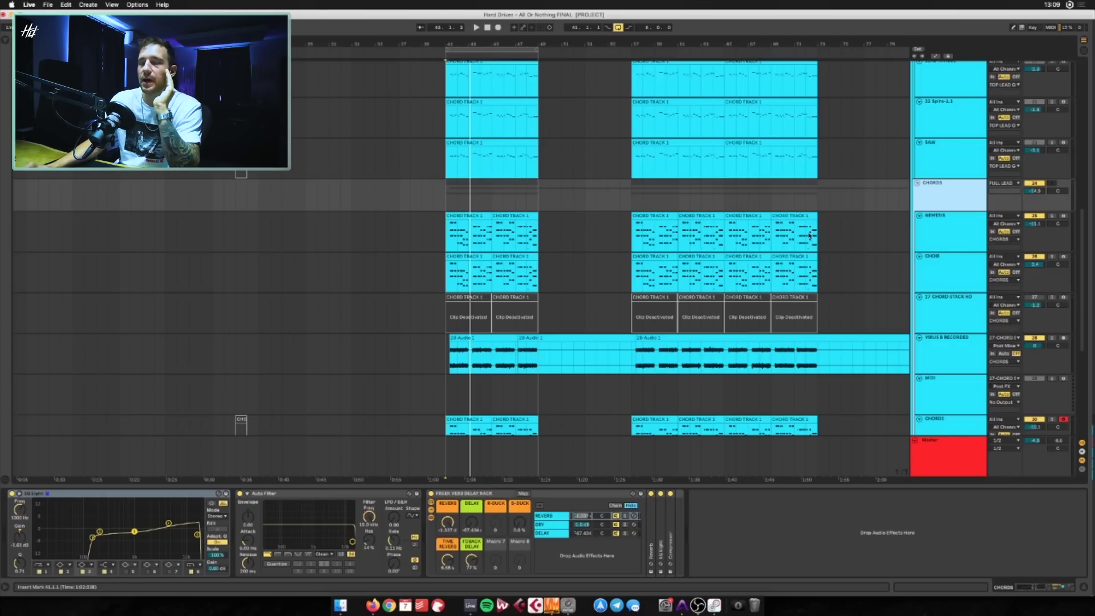
pyautogui.scroll(-1, 851, 228)
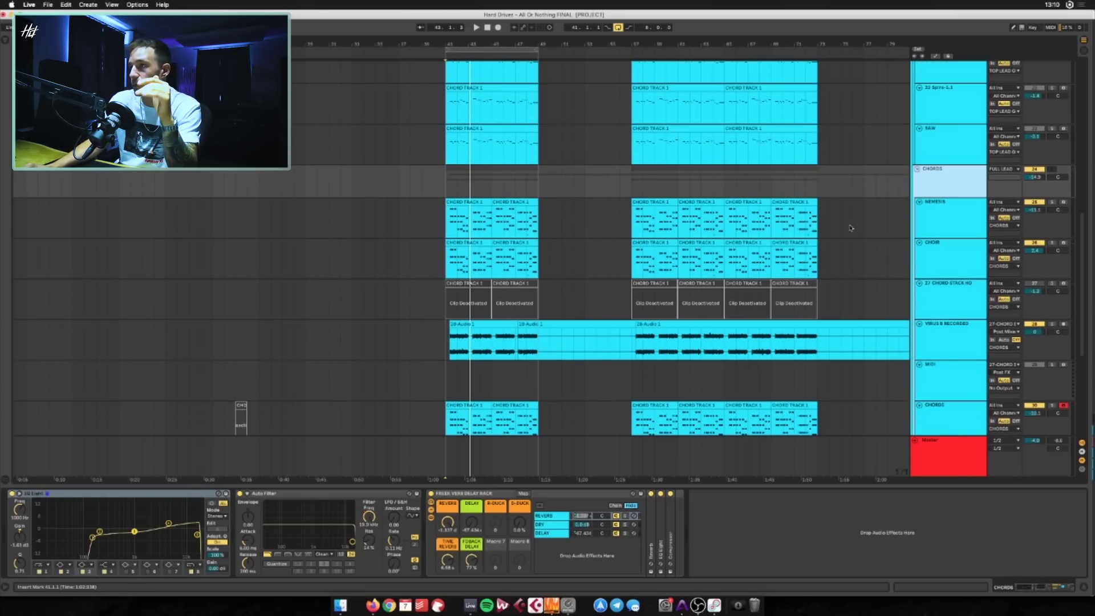
pyautogui.click(917, 169)
# Fold the TOP LEAD GRP group and its parent FULL LEAD group
pyautogui.scroll(6, 750, 169)
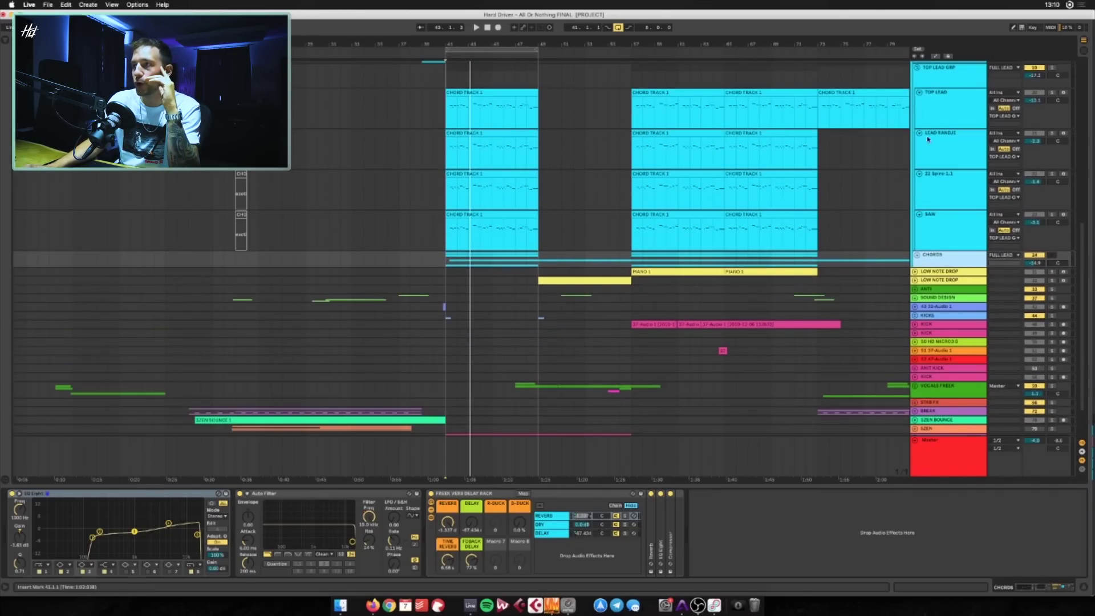
pyautogui.click(925, 86)
pyautogui.scroll(1, 922, 91)
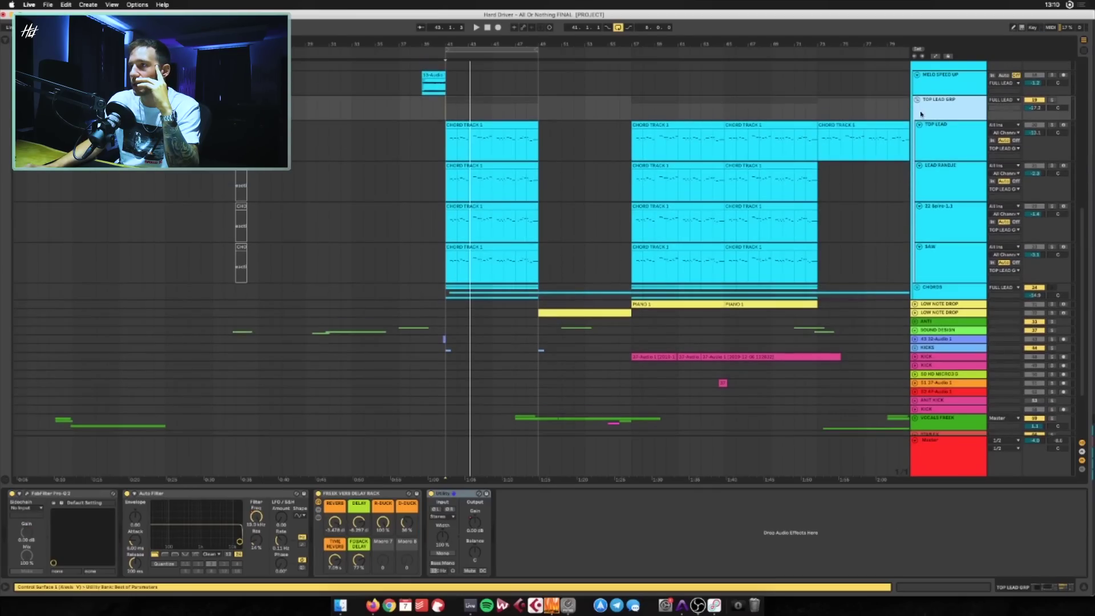
pyautogui.click(918, 98)
pyautogui.click(916, 81)
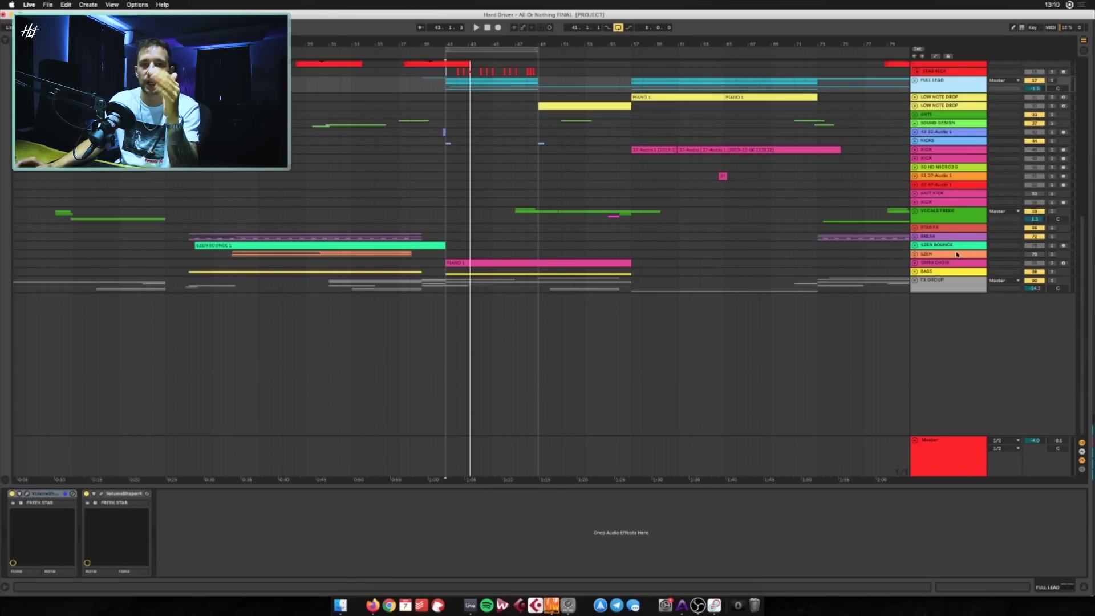
# Audition bars 41 to 49 of the OMNI CHOIR clip in isolation and examine the track's reverb
pyautogui.click(933, 263)
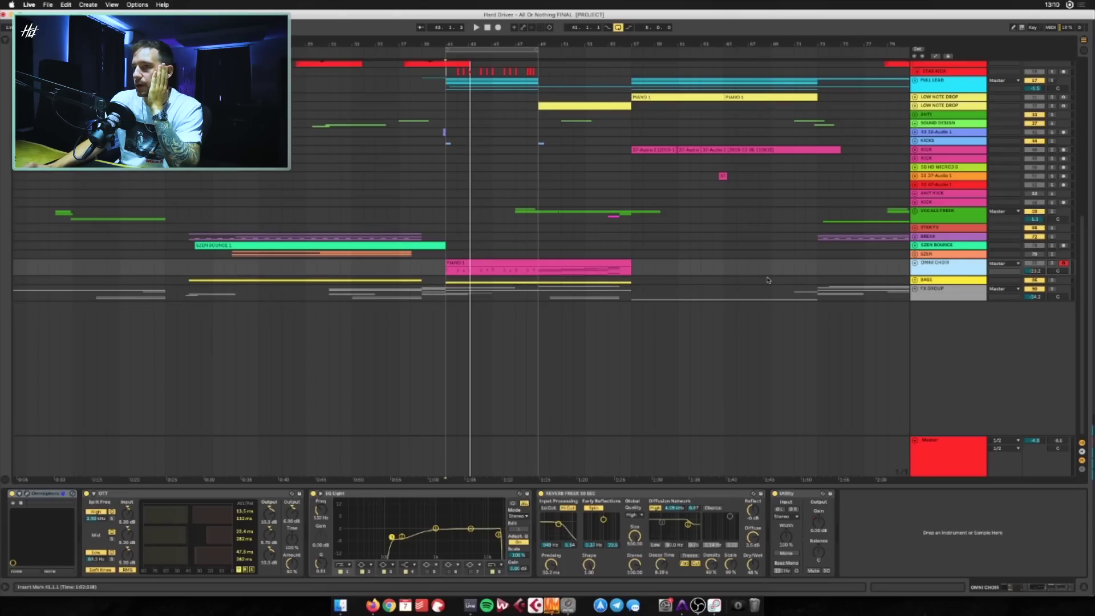
pyautogui.moveTo(541, 261); pyautogui.dragTo(446, 266)
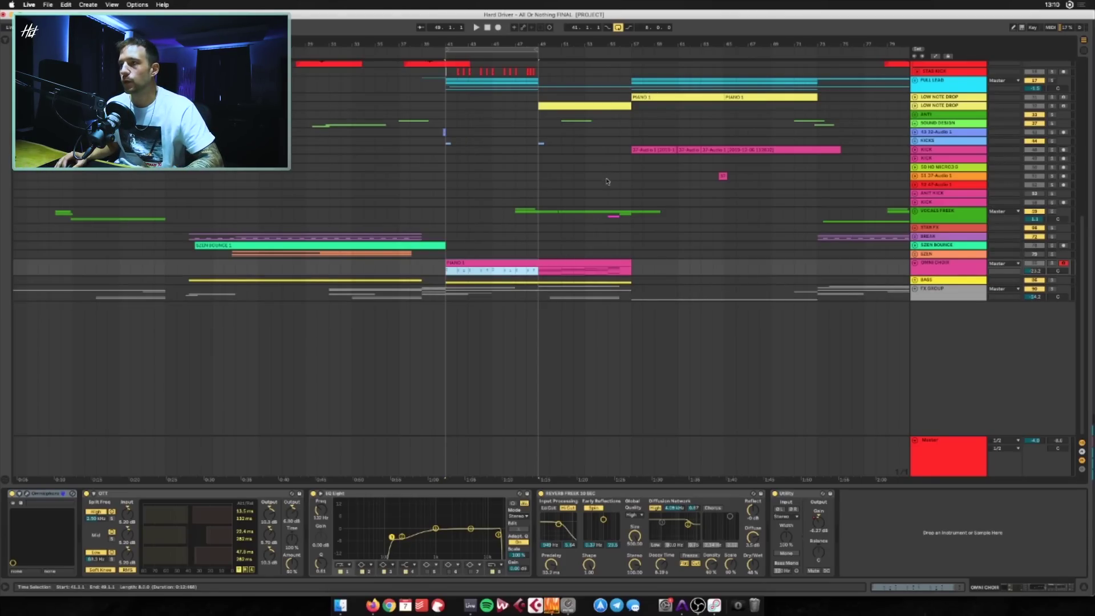
pyautogui.press('space')
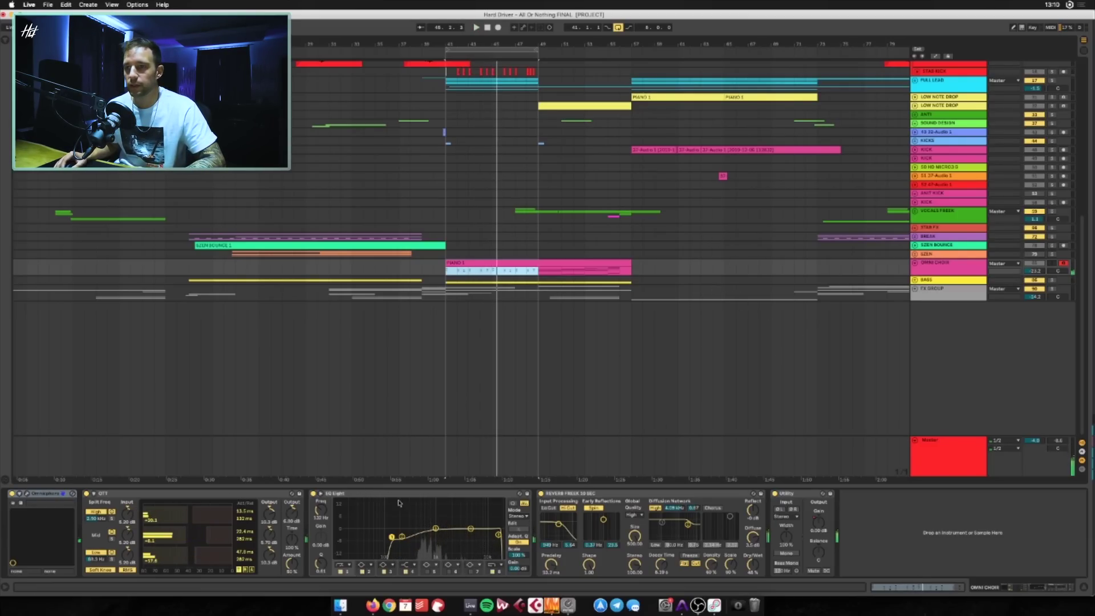
pyautogui.click(598, 495)
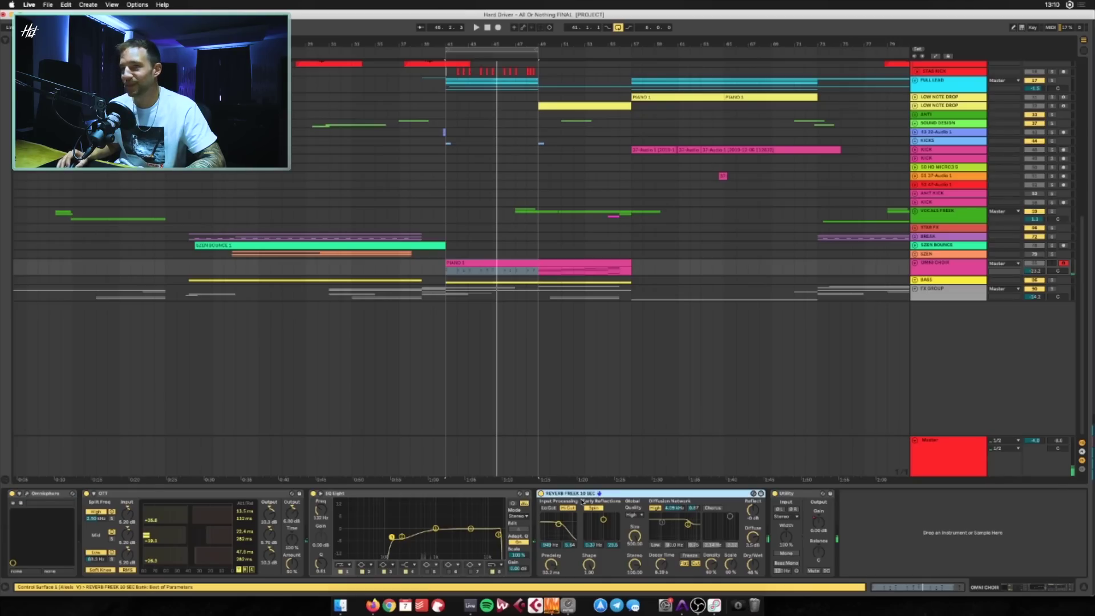
# Unfold the BASS group and audition its lowest REESE track from bar 41
pyautogui.click(917, 281)
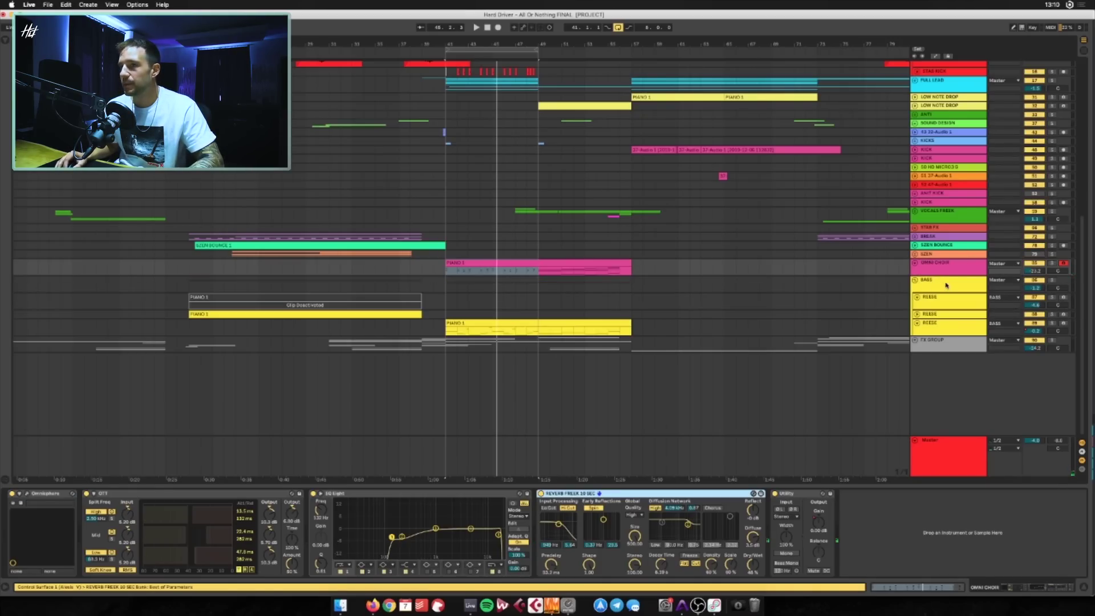
pyautogui.click(940, 327)
pyautogui.press('space')
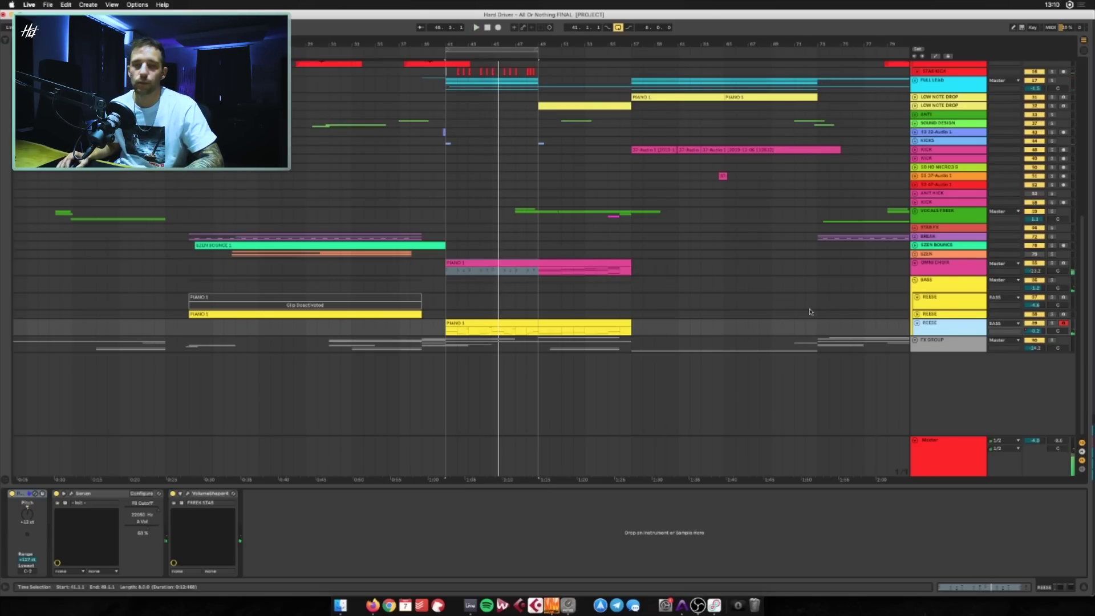
# Unfold the FX GROUP and look over the sweep and impact clips that start at bar 41
pyautogui.click(915, 340)
pyautogui.click(936, 344)
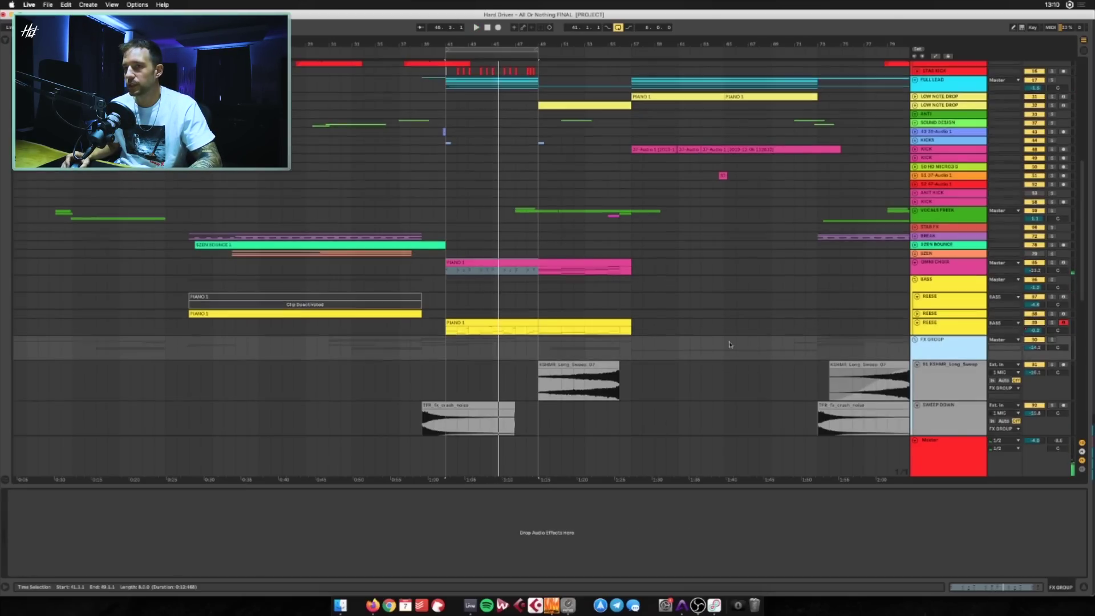
pyautogui.scroll(-5, 512, 213)
pyautogui.scroll(2, 511, 214)
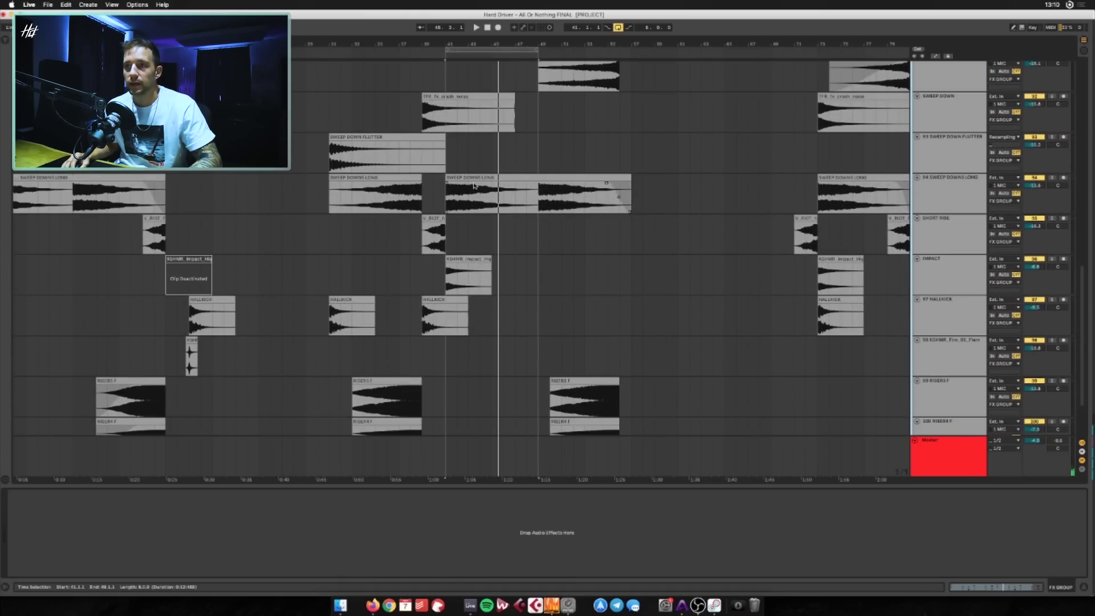
pyautogui.click(449, 159)
pyautogui.scroll(-4, 476, 249)
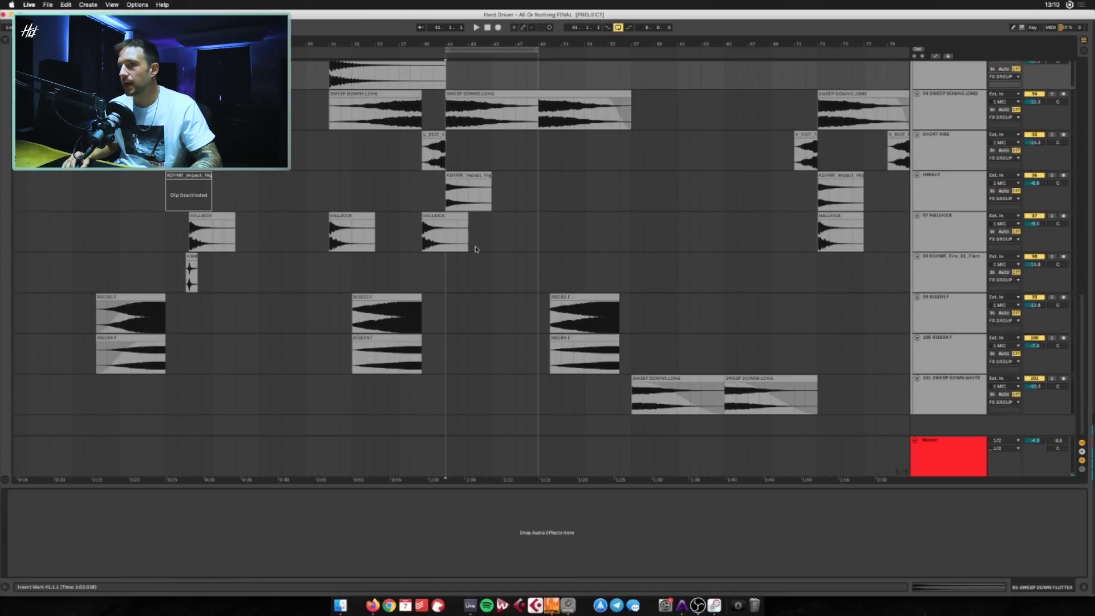
pyautogui.click(452, 197)
# Solo and audition the PERCUSSION group from bar 41, and switch to the FULL LEAD group
pyautogui.scroll(15, 569, 217)
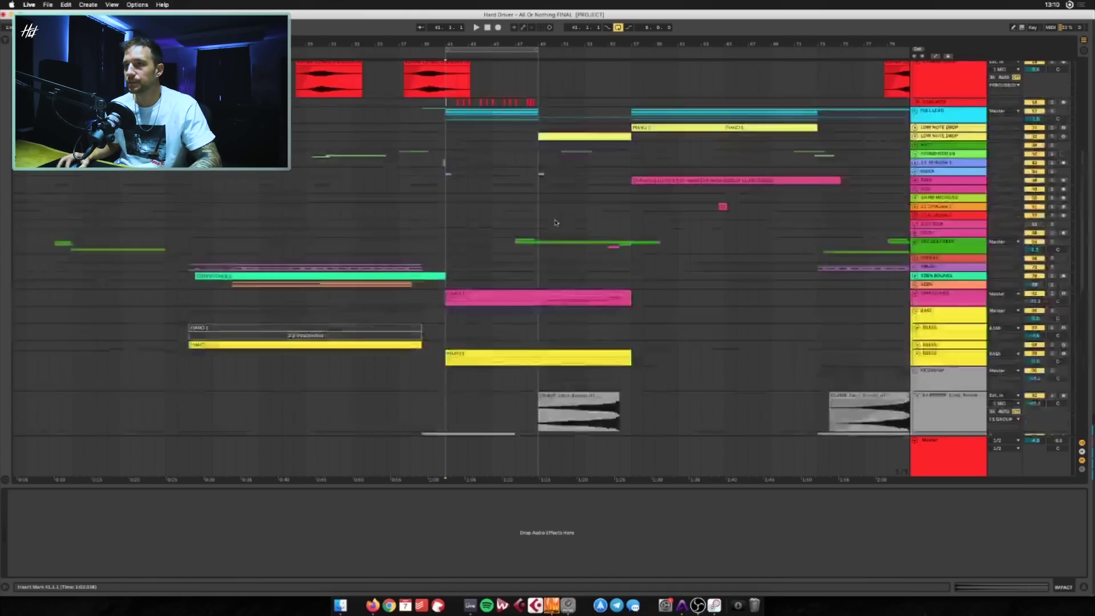
pyautogui.scroll(-6, 612, 299)
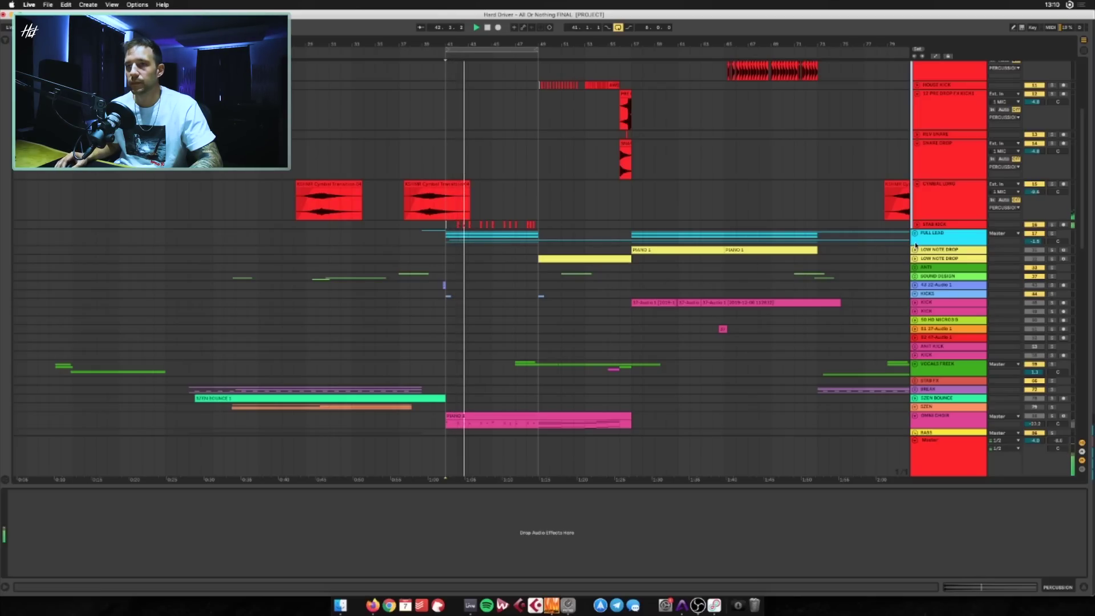
pyautogui.click(941, 235)
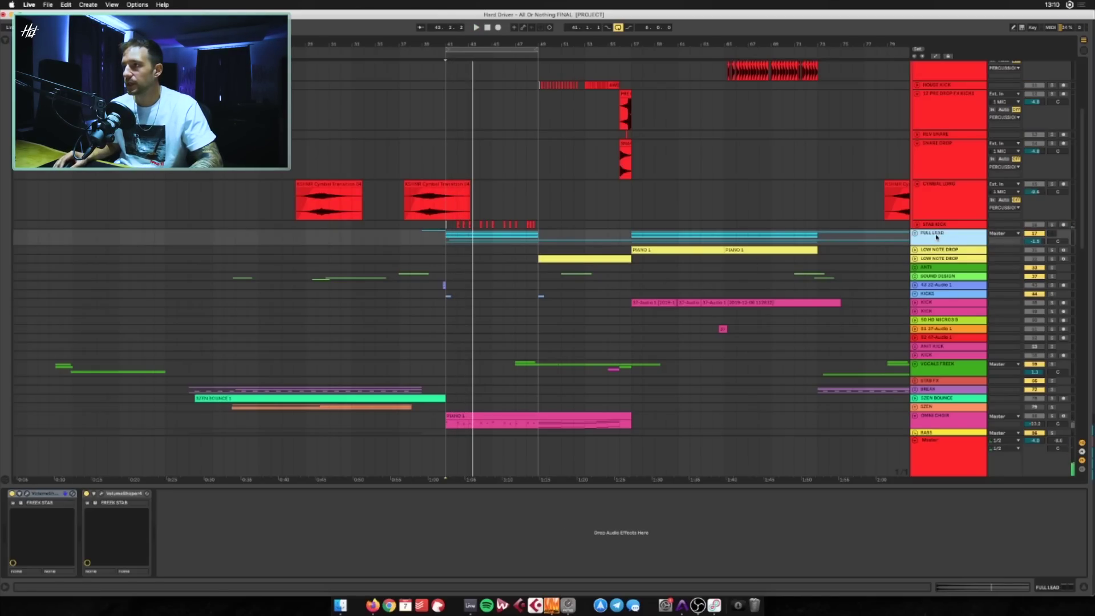
# Play the section from bar 41 with the full mix restored
pyautogui.scroll(5, 935, 240)
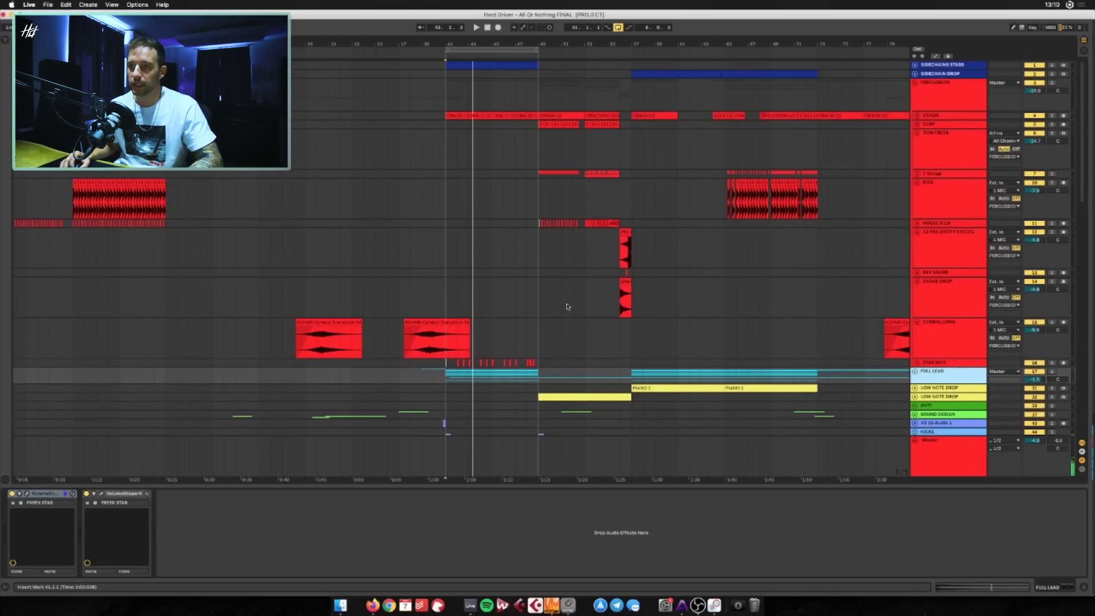
pyautogui.scroll(-1, 502, 242)
pyautogui.press('space')
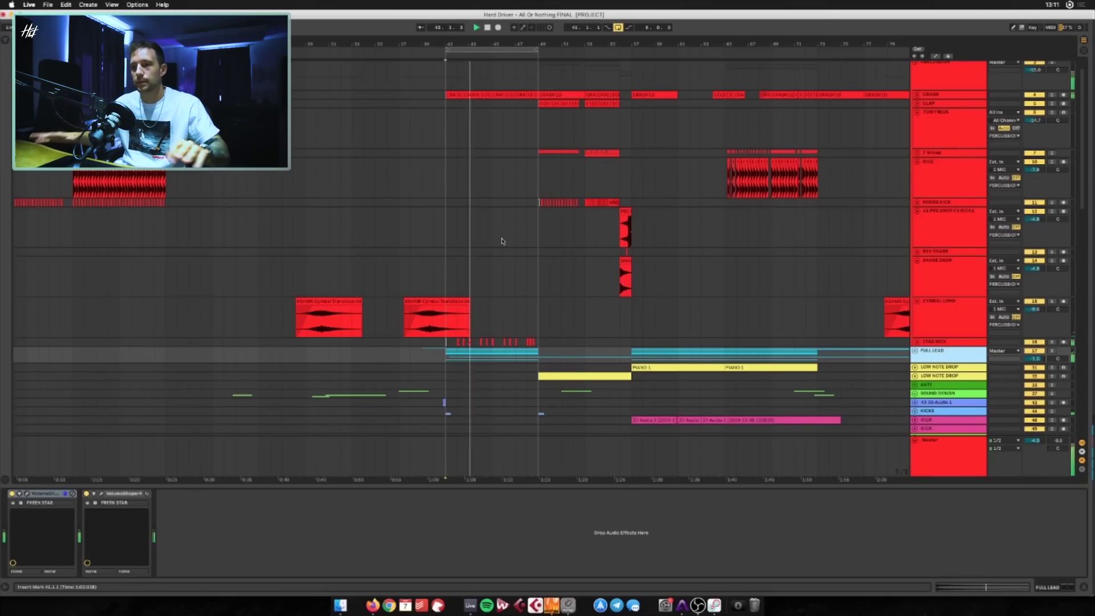
pyautogui.scroll(-1, 511, 222)
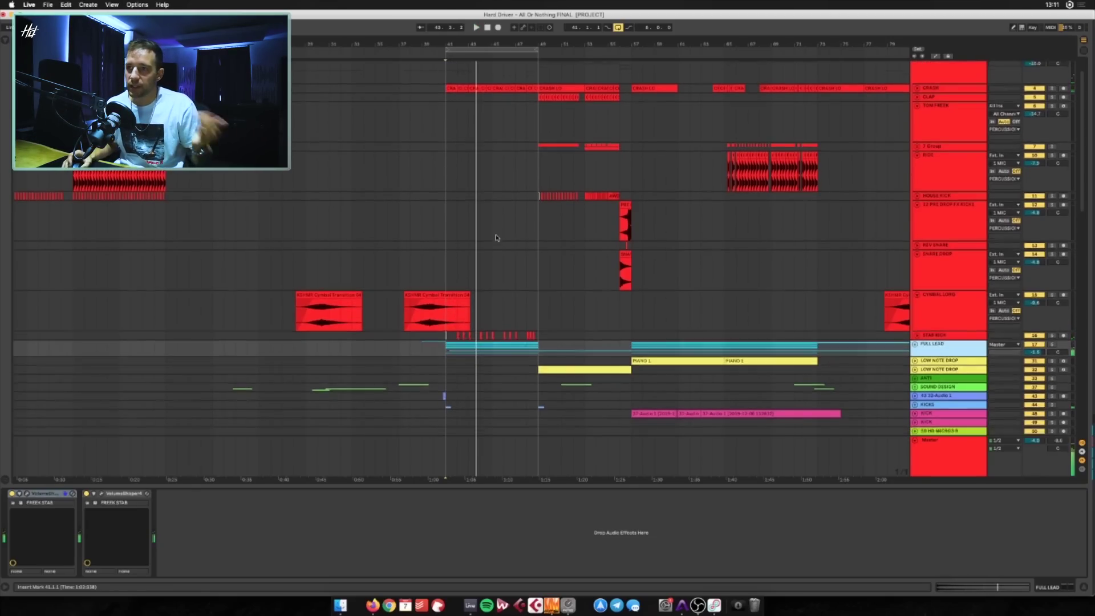
# Solo the lowest REESE track, audition it from bar 41 and examine its VolumeShaper 4 ducking curve
pyautogui.scroll(-15, 496, 238)
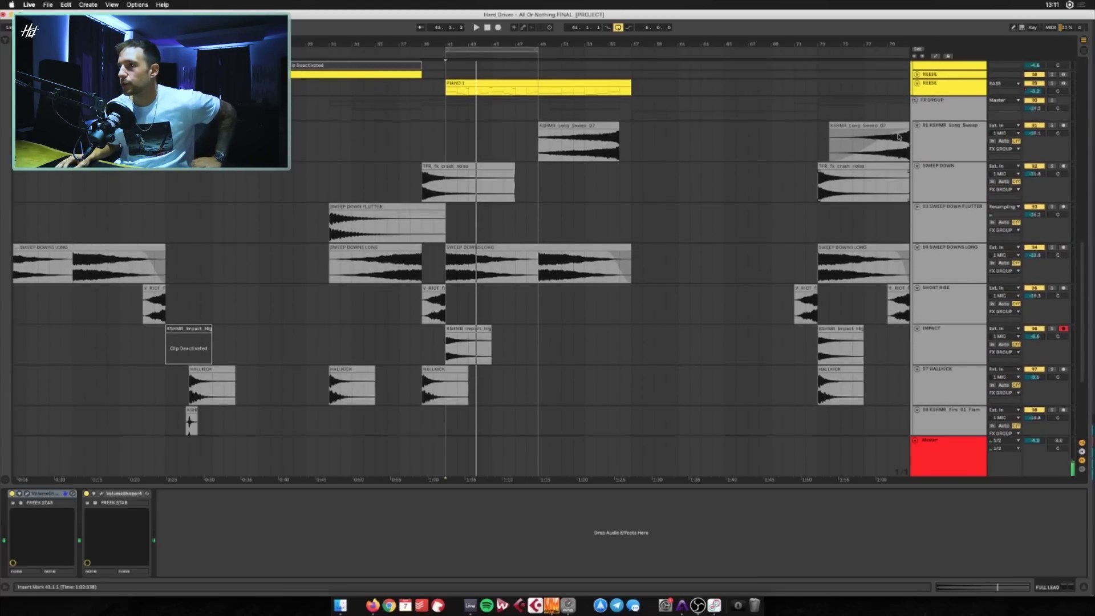
pyautogui.click(936, 92)
pyautogui.press('space')
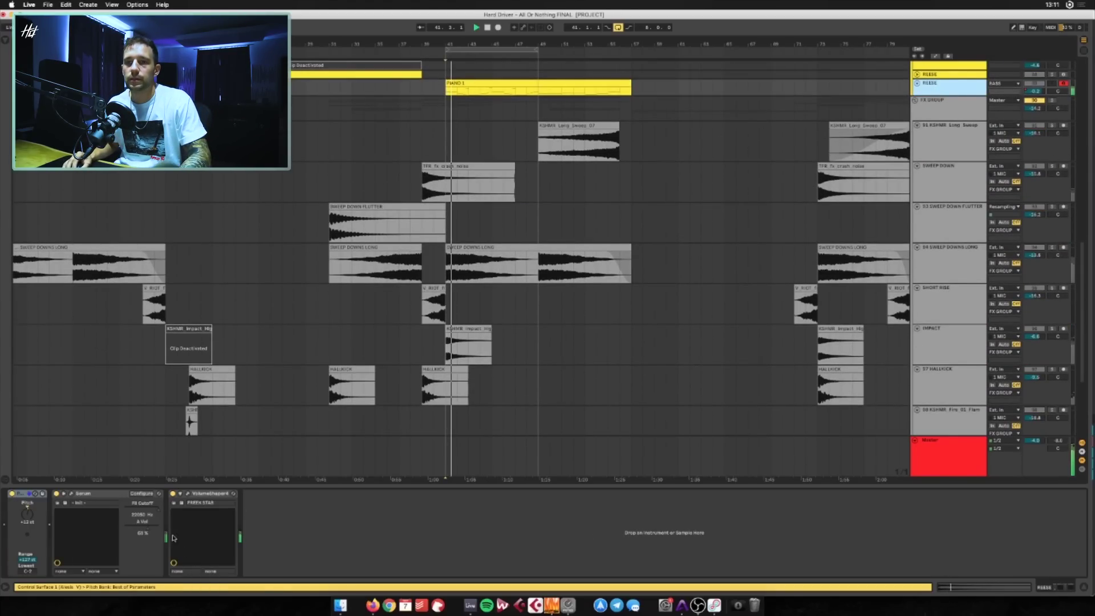
pyautogui.click(188, 495)
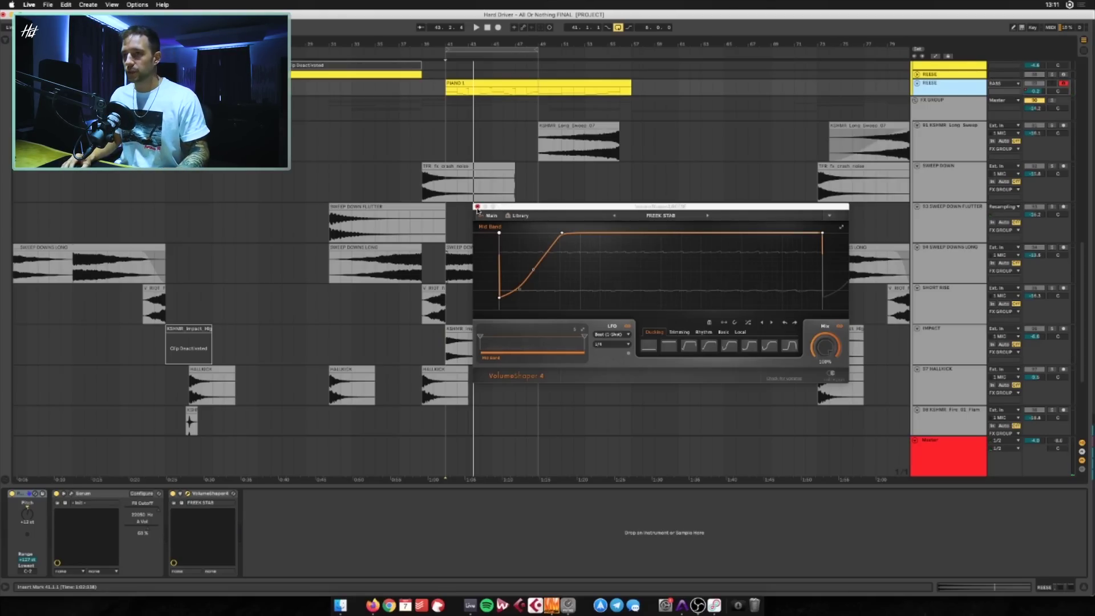
pyautogui.click(478, 207)
# Unfold the SIDECHAINS STABS track and examine its instrument rack chains against the lead and bass tracks
pyautogui.scroll(15, 478, 202)
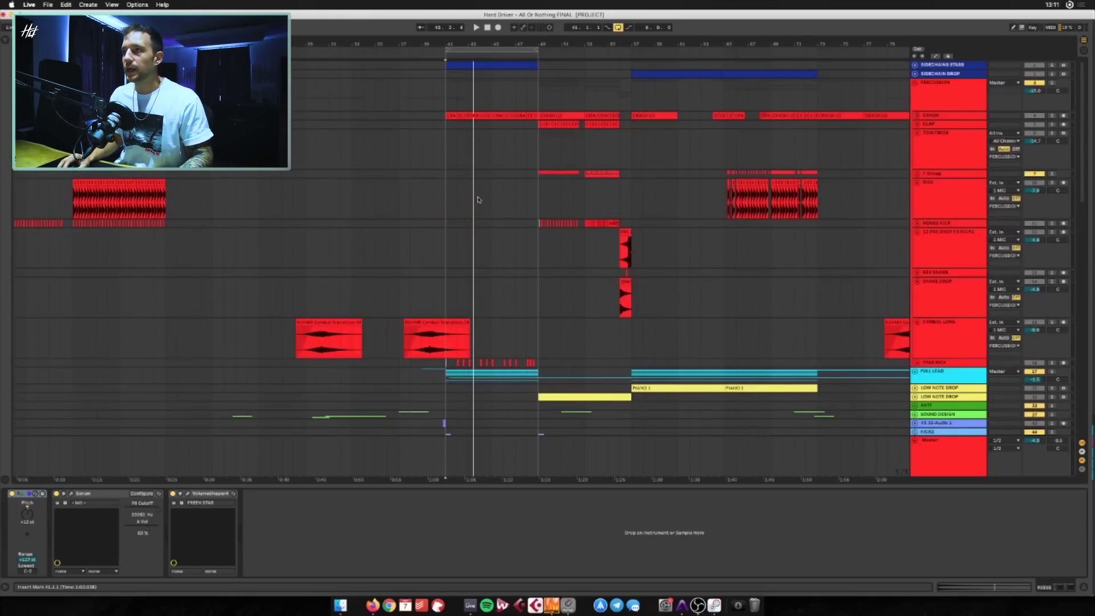
pyautogui.click(915, 65)
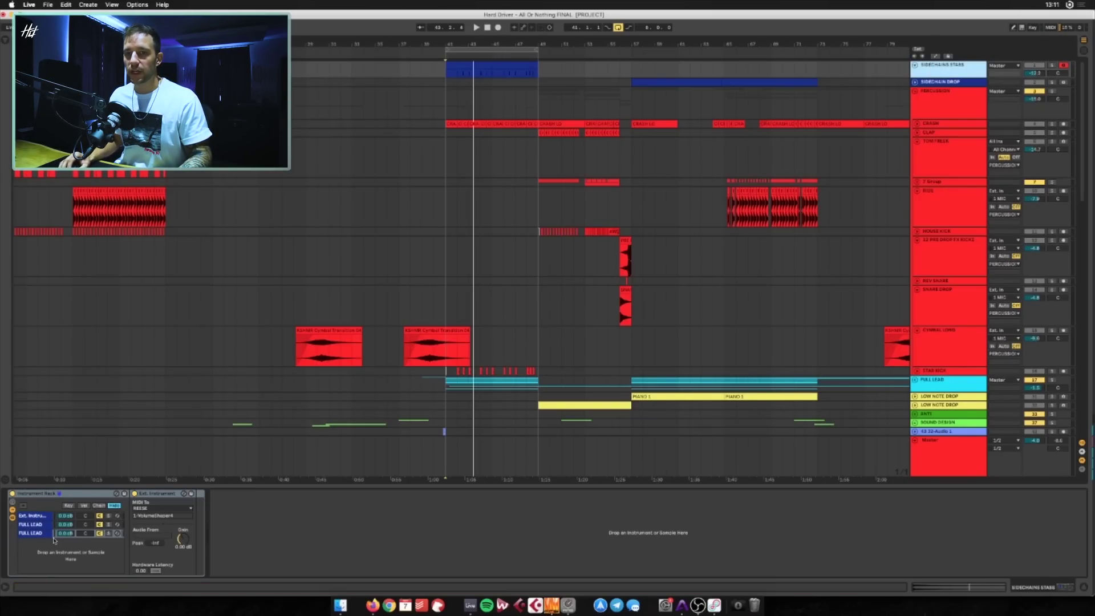
pyautogui.scroll(-10, 482, 206)
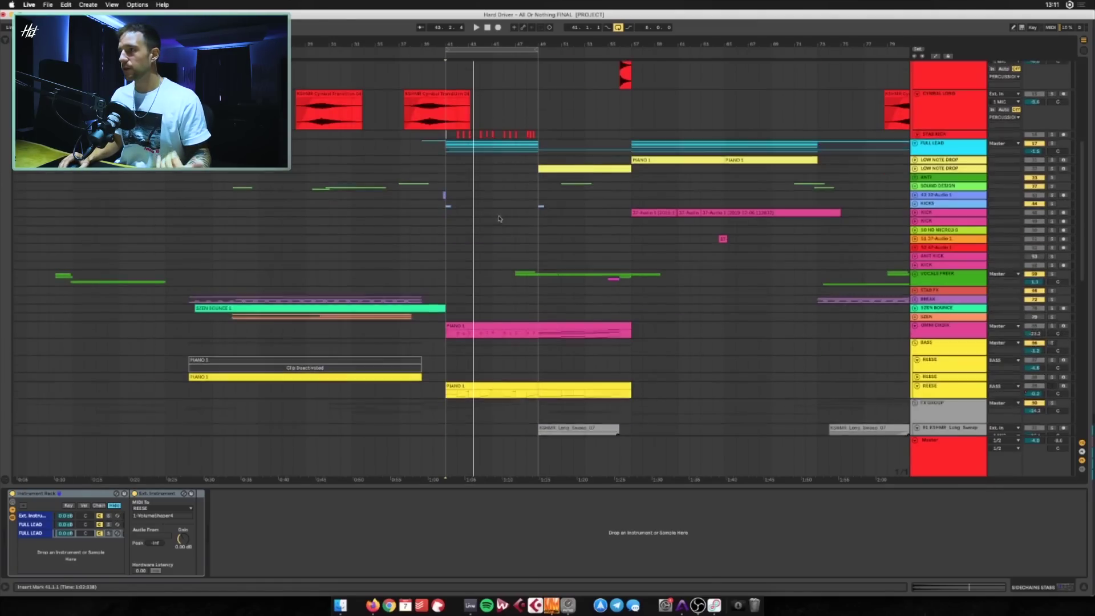
pyautogui.scroll(4, 496, 210)
pyautogui.scroll(-4, 505, 213)
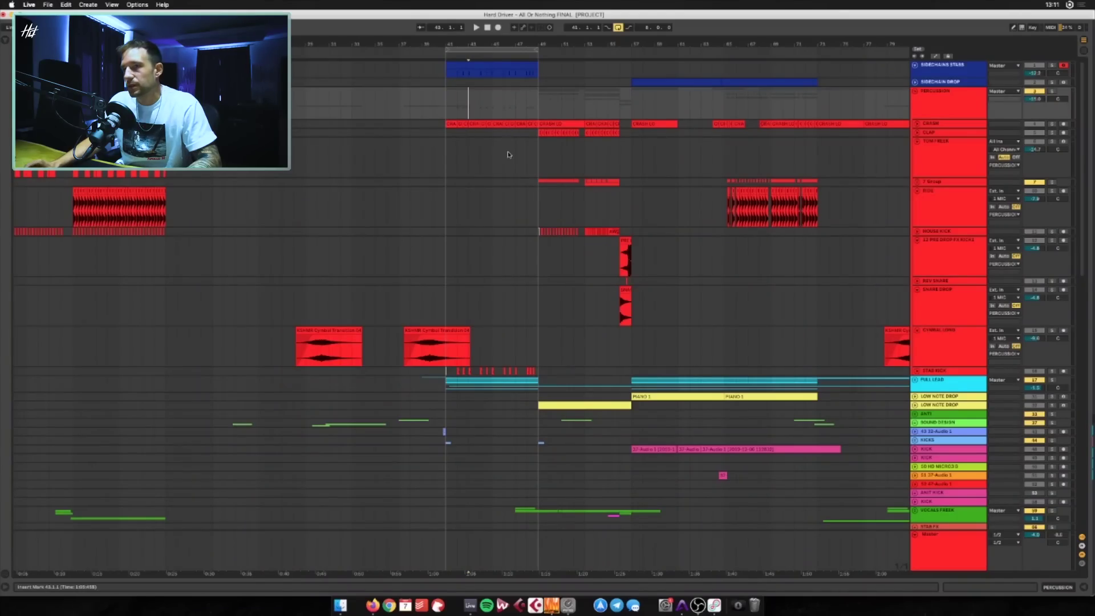
# Unfold the KICKS group and audition its reverb kick around bar 41
pyautogui.scroll(-6, 513, 171)
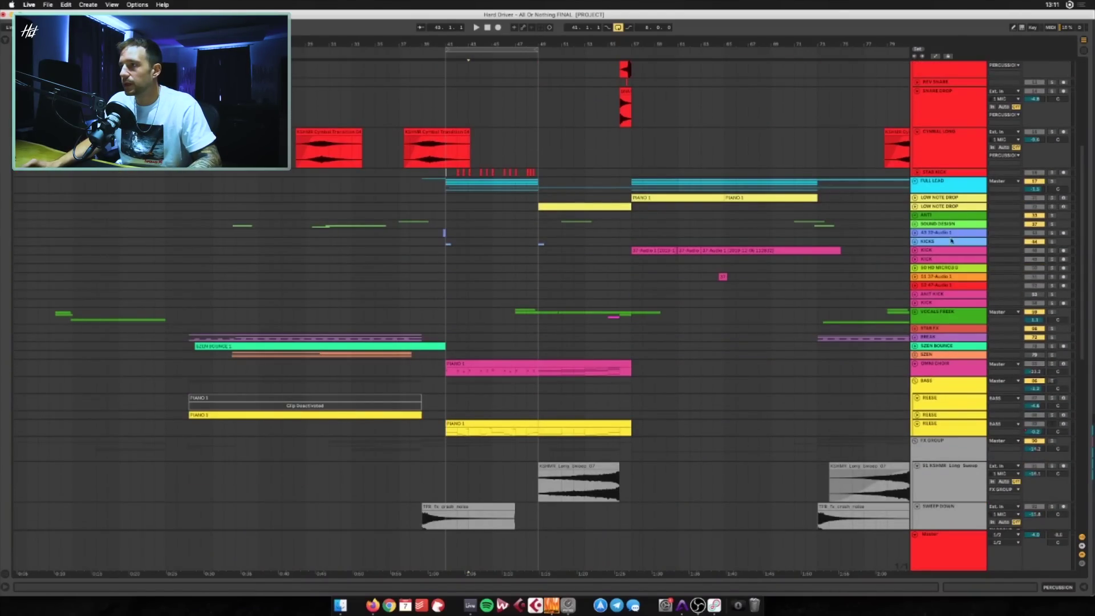
pyautogui.click(952, 241)
pyautogui.press('space')
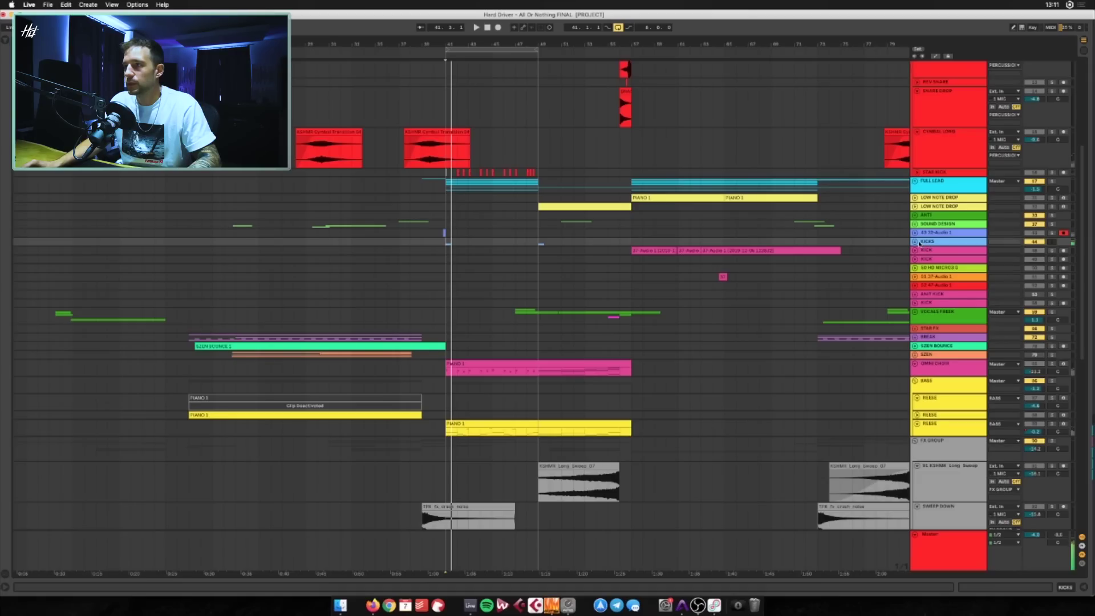
pyautogui.click(916, 241)
pyautogui.click(902, 235)
pyautogui.press('Down')
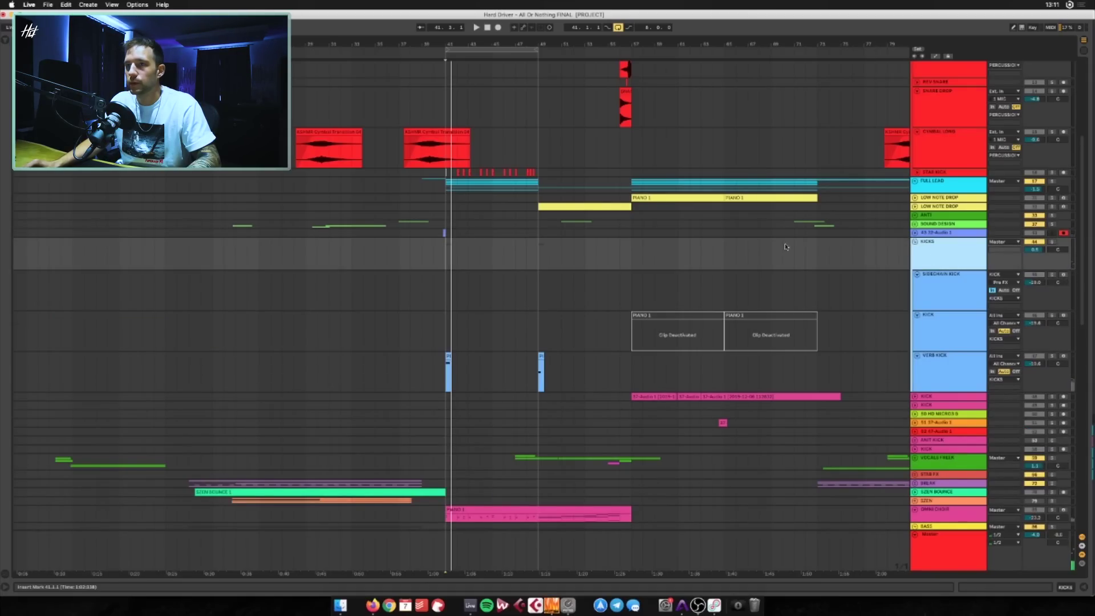
pyautogui.press('space')
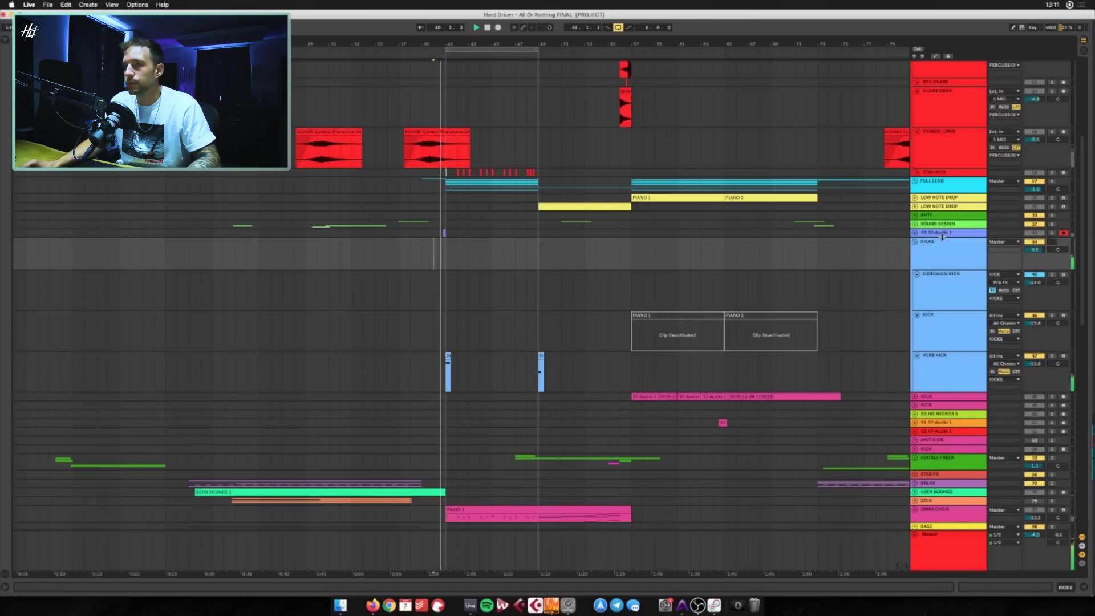
pyautogui.press('space')
# Unfold the VOCALS FREEK group and extend the loop region to 22 bars from bar 41
pyautogui.scroll(-10, 554, 194)
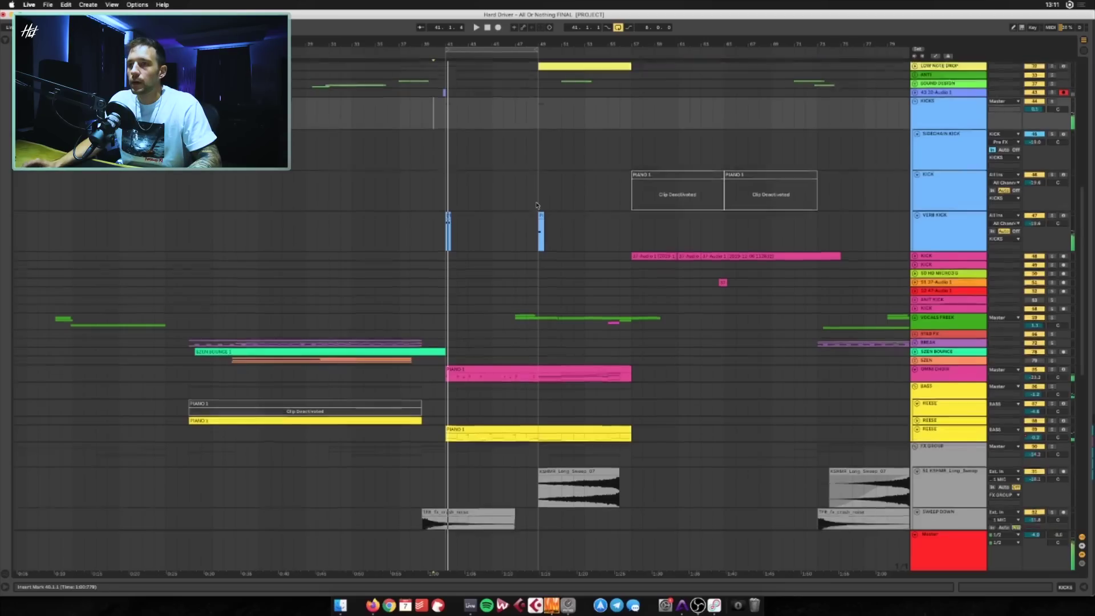
pyautogui.click(515, 206)
pyautogui.click(946, 219)
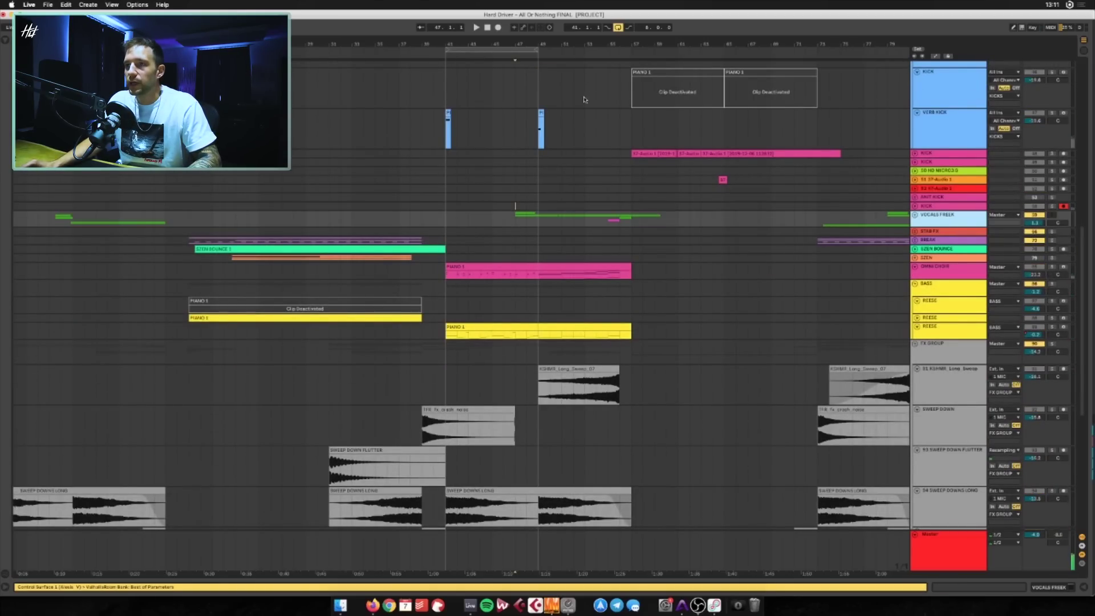
pyautogui.scroll(1, 585, 100)
pyautogui.moveTo(535, 49); pyautogui.dragTo(702, 52)
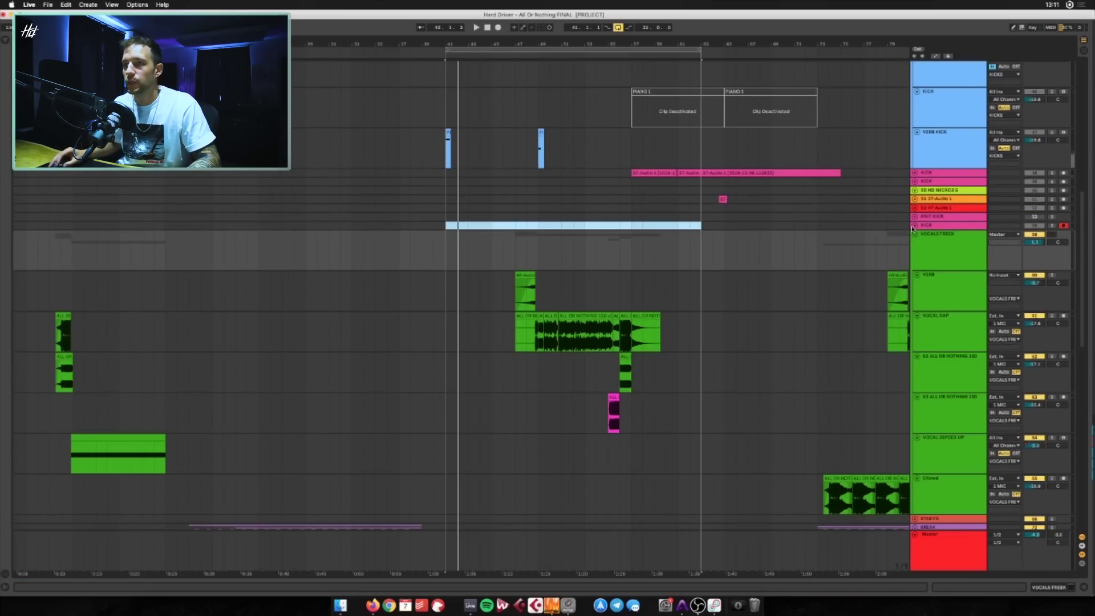
# Play the vocal section from bar 47
pyautogui.press('z')
pyautogui.press('space')
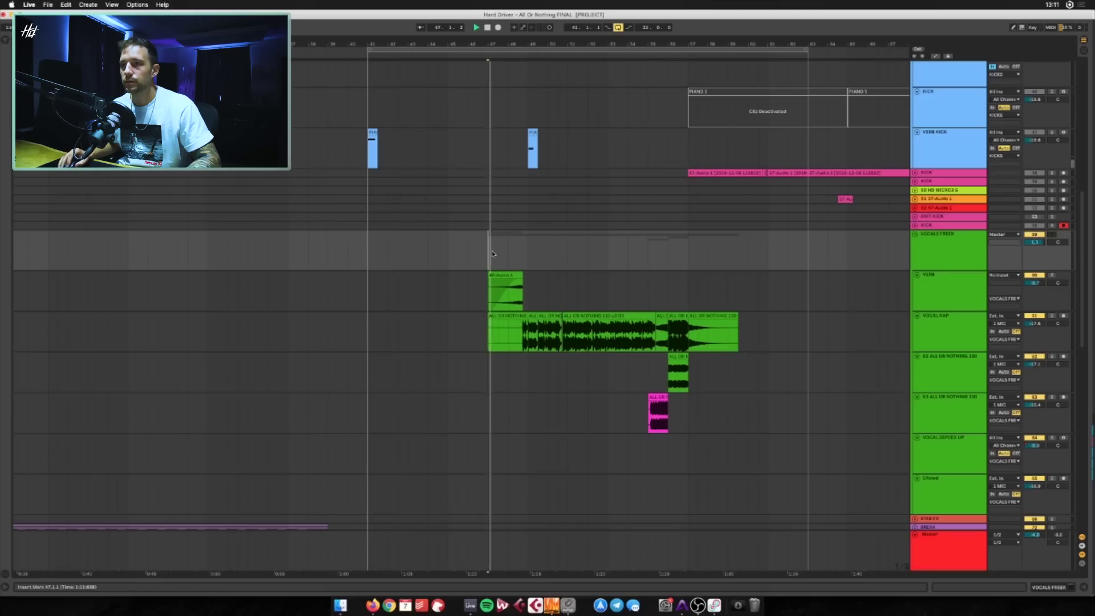
pyautogui.hscroll(2, 613, 252)
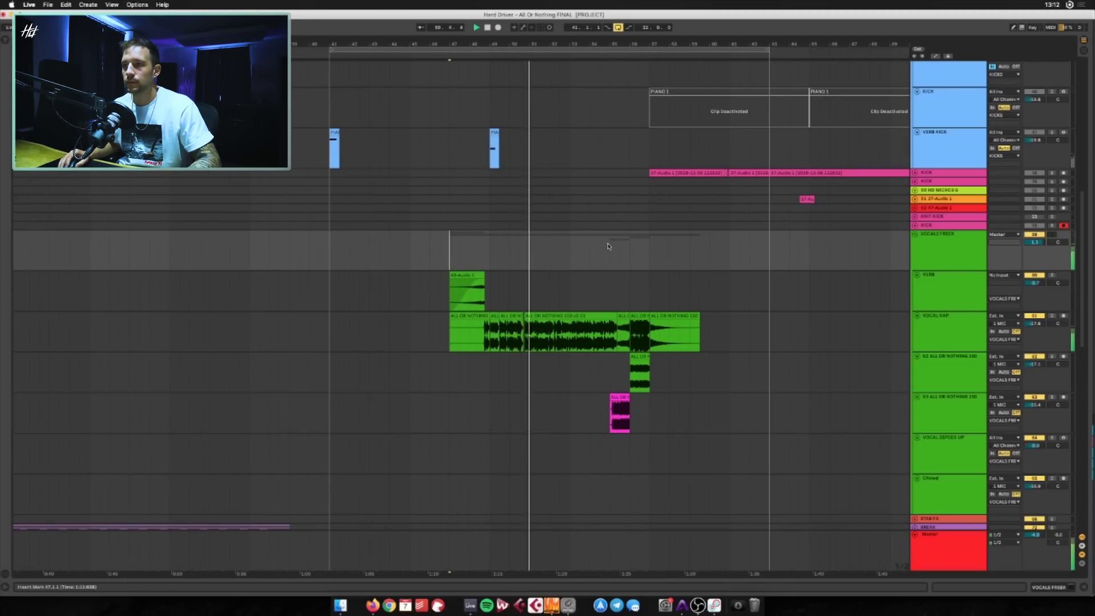
pyautogui.press('super+z')
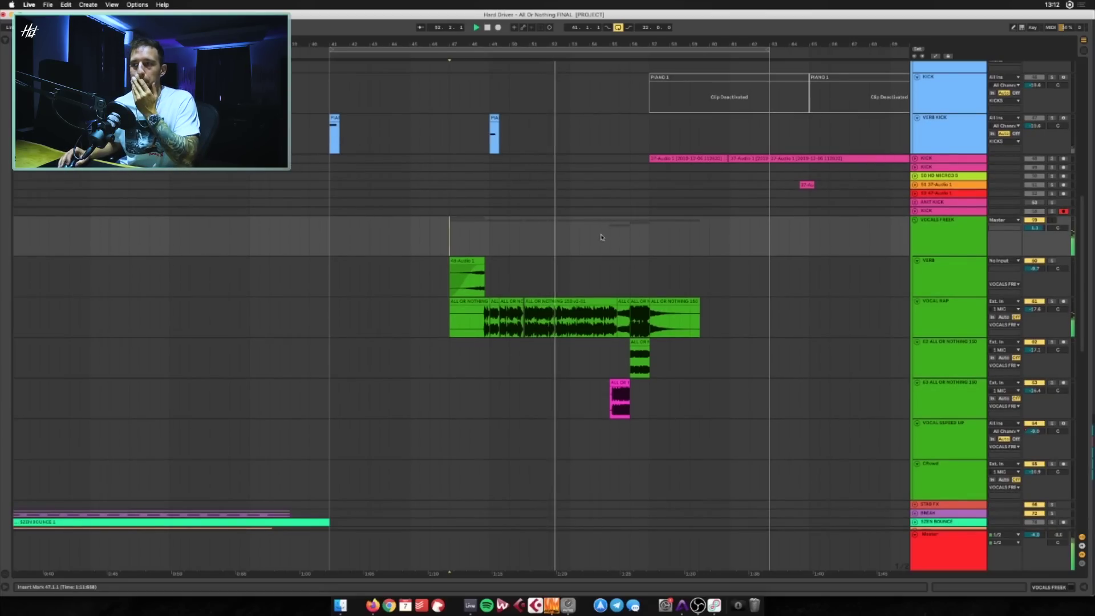
# Examine the VOCAL RAP track's EQ Eight, its delay, dry and reverb effect rack and its Echo, along with its clips
pyautogui.doubleClick(941, 323)
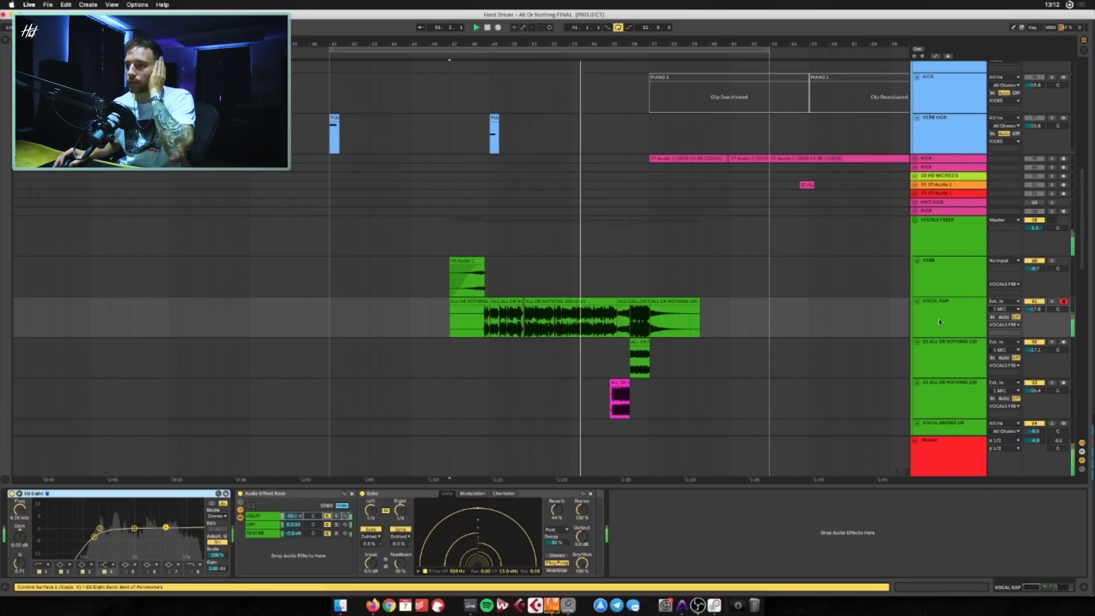
pyautogui.scroll(-1, 914, 350)
pyautogui.scroll(-1, 890, 342)
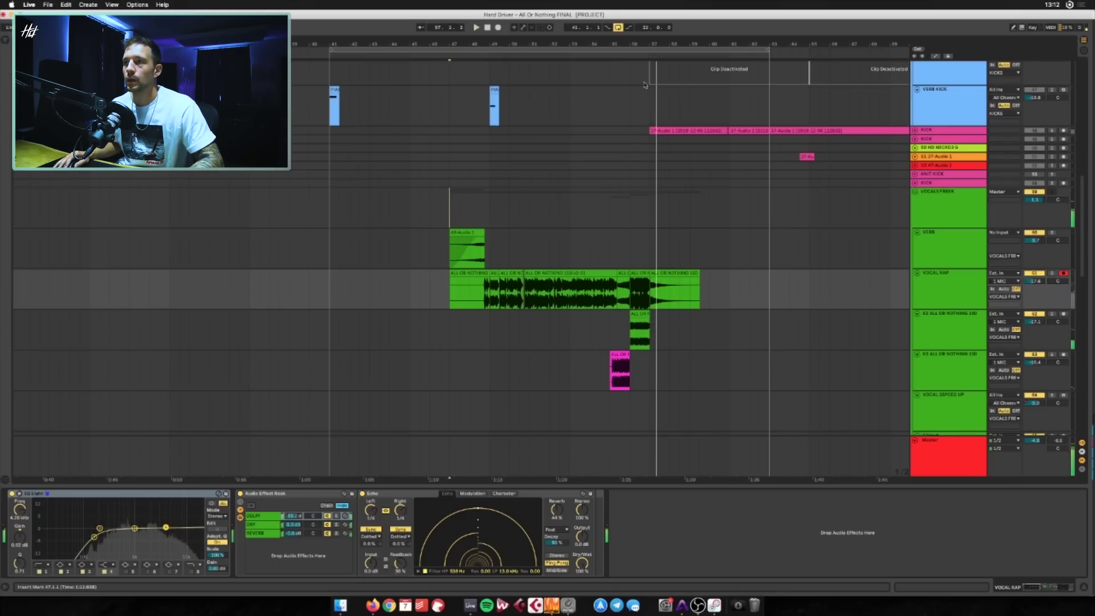
pyautogui.press('+')
pyautogui.press('+')
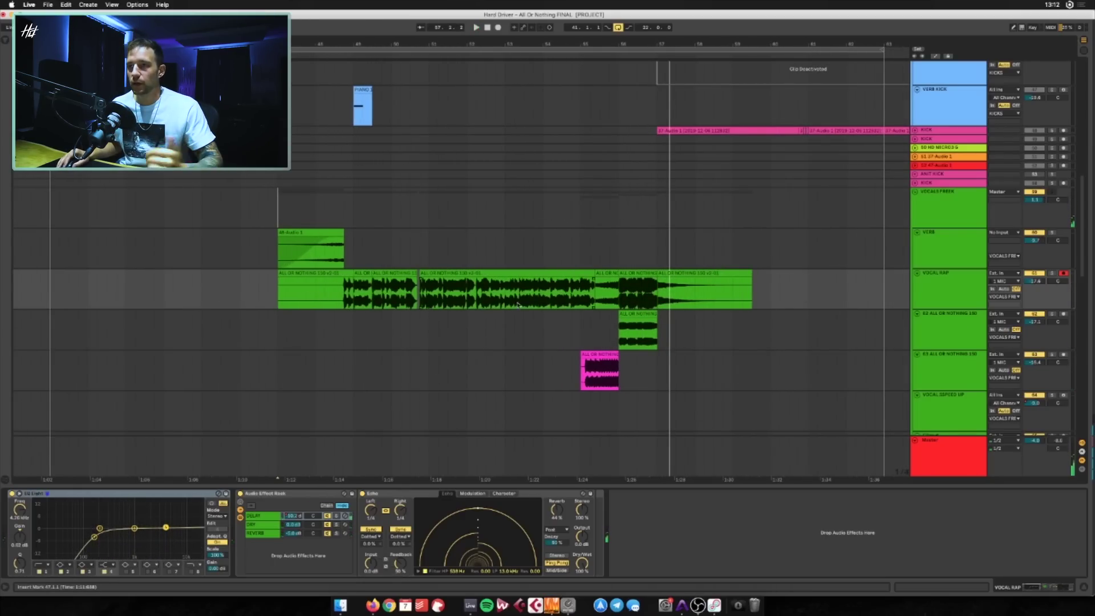
# Play from bar 56 and examine the Reverb on the vocal layer track just below VOCAL RAP
pyautogui.click(600, 251)
pyautogui.click(618, 329)
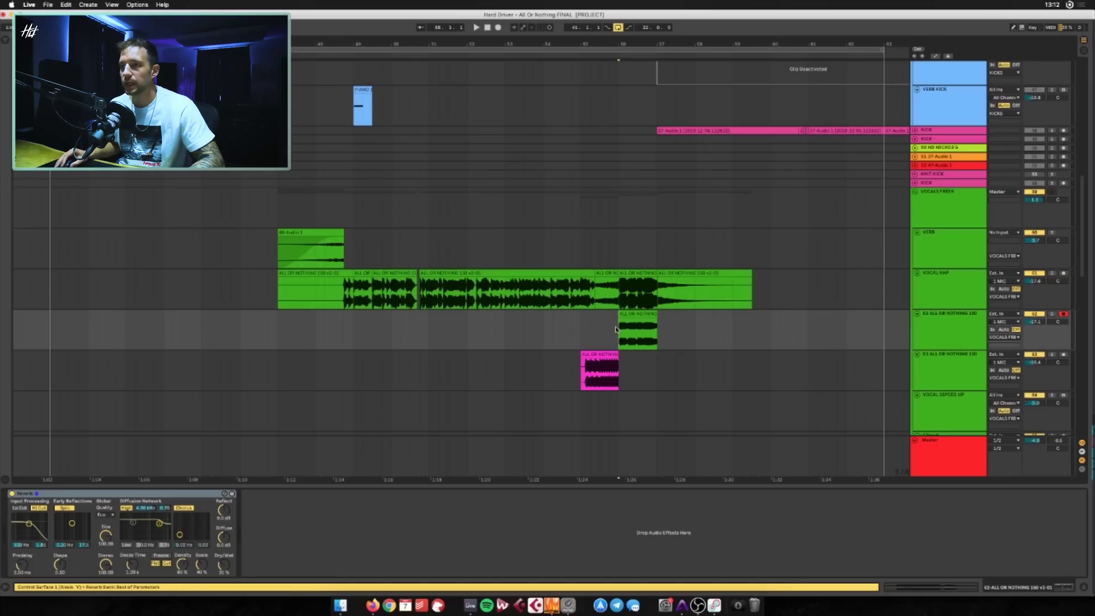
pyautogui.press('space')
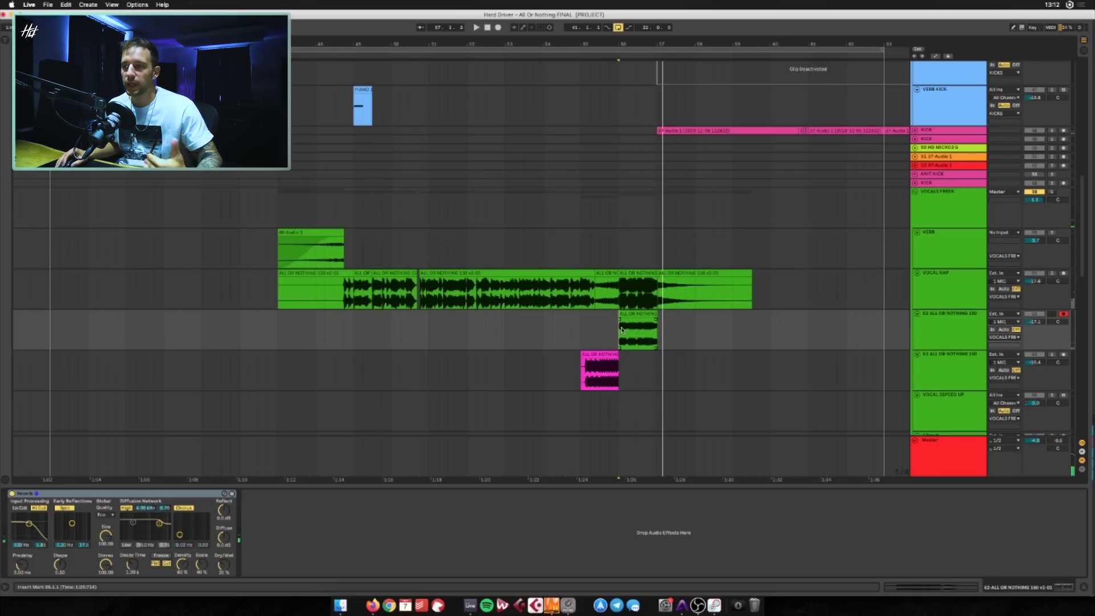
pyautogui.click(950, 291)
pyautogui.click(941, 341)
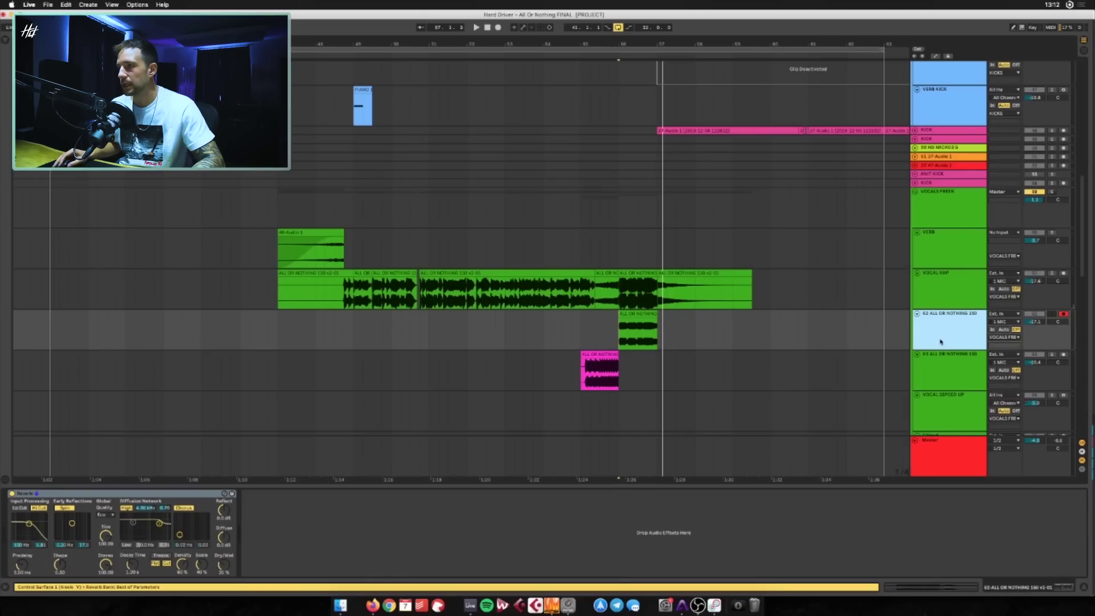
# Check the effects on the VOCALS FREEK group and the VERB track, and play the vocals from bar 55
pyautogui.click(948, 211)
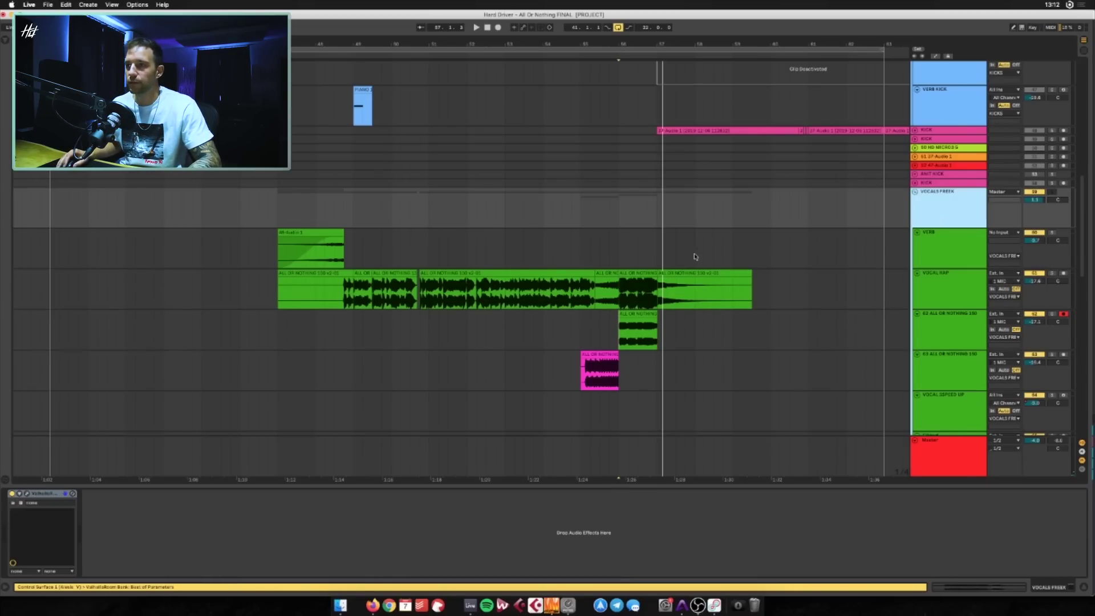
pyautogui.click(590, 247)
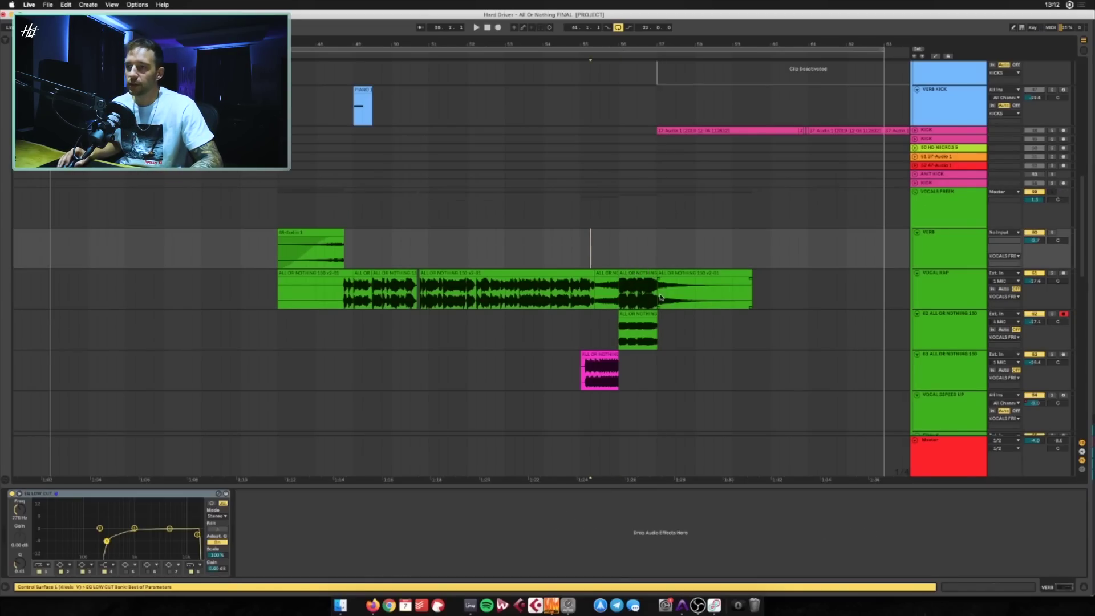
pyautogui.press('space')
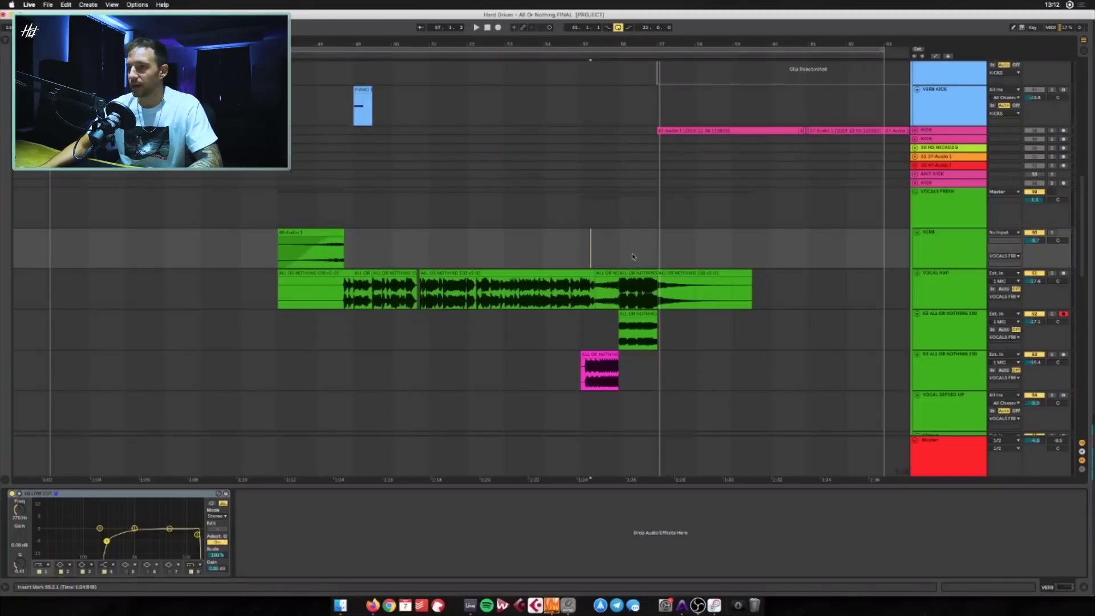
# Examine the Auto Pan on the pink vocal clip's track and audition the clip from bar 55
pyautogui.scroll(-3, 633, 256)
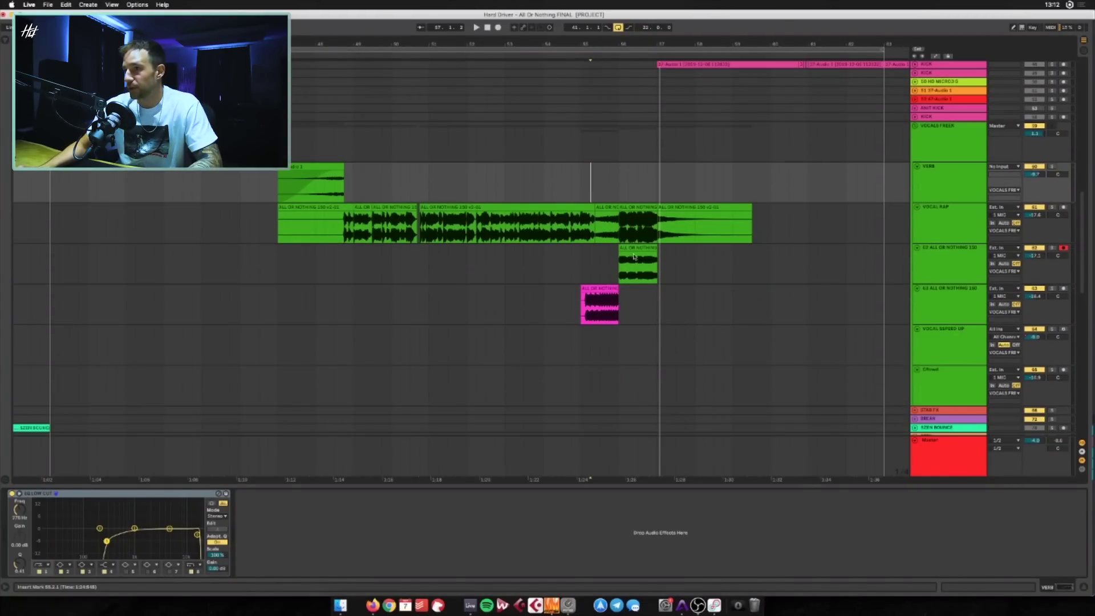
pyautogui.click(843, 299)
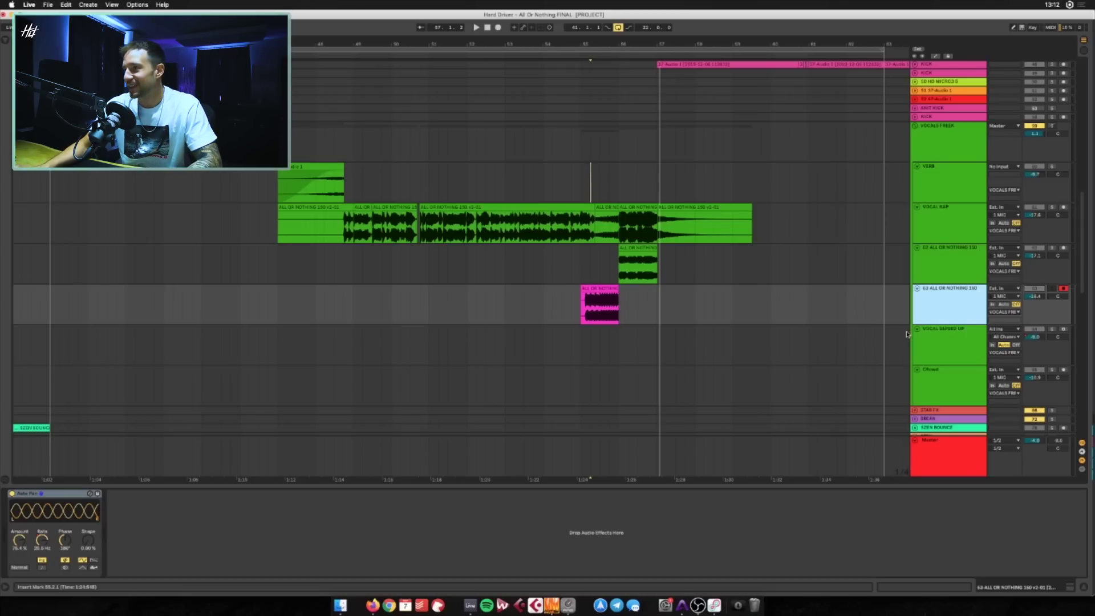
pyautogui.click(587, 312)
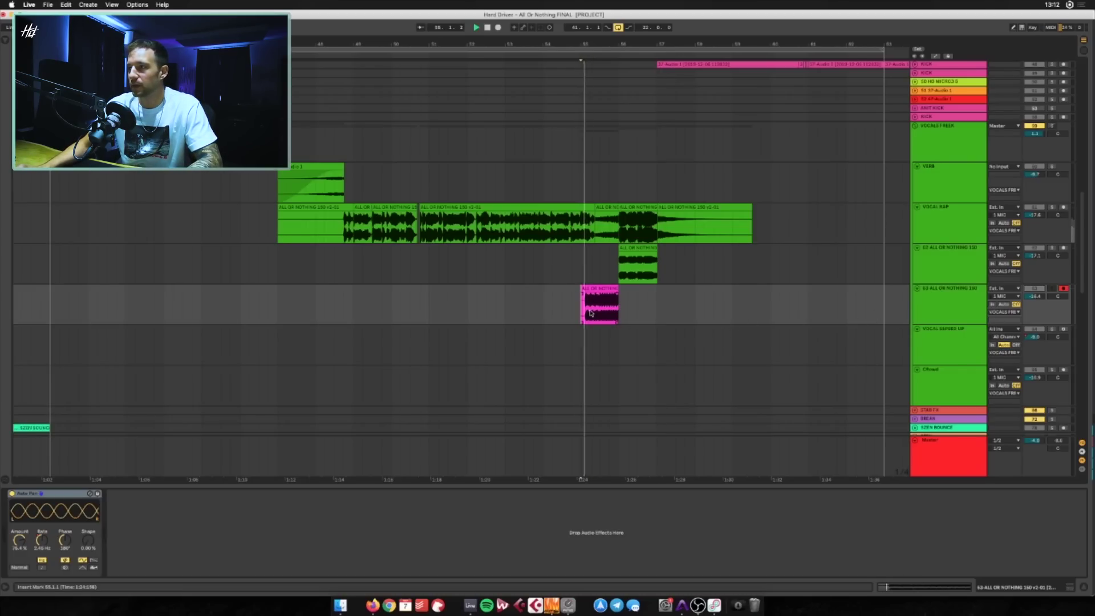
# Open the pink vocal clip's detail view and show its Clip envelopes
pyautogui.click(598, 288)
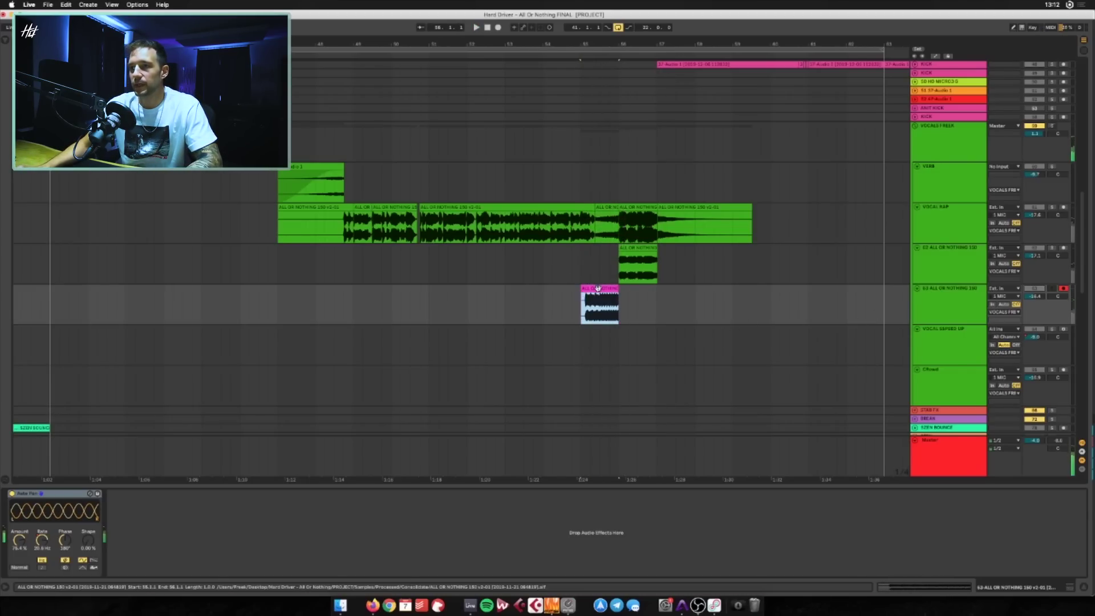
pyautogui.doubleClick(598, 288)
pyautogui.click(164, 231)
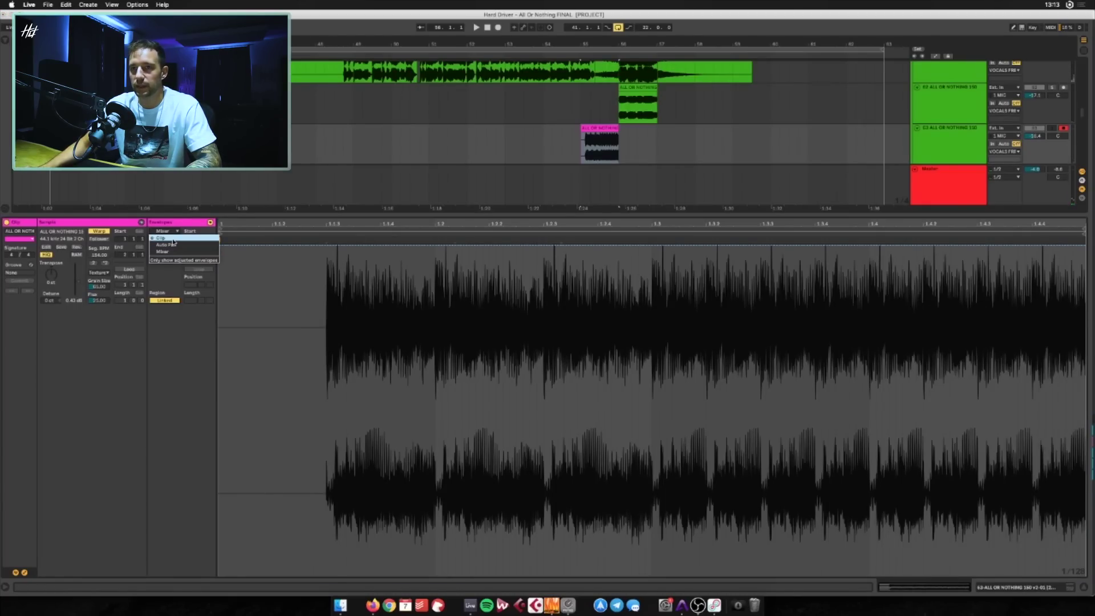
pyautogui.click(173, 238)
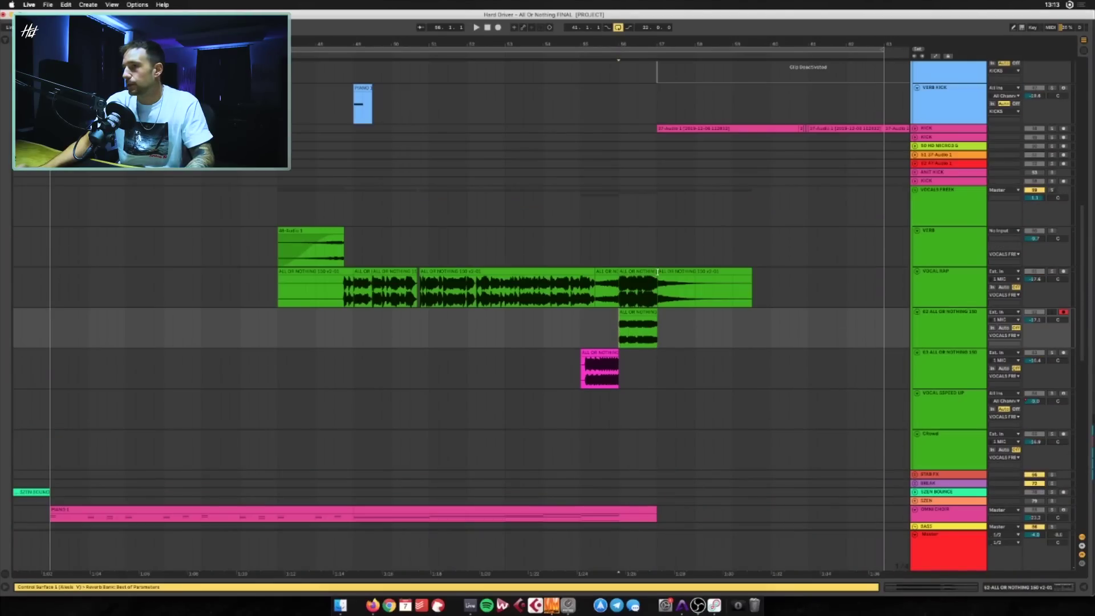
# Fold the VOCALS FREEK group and unfold the FULL LEAD group with its CHORDS subgroup
pyautogui.click(935, 202)
pyautogui.click(916, 190)
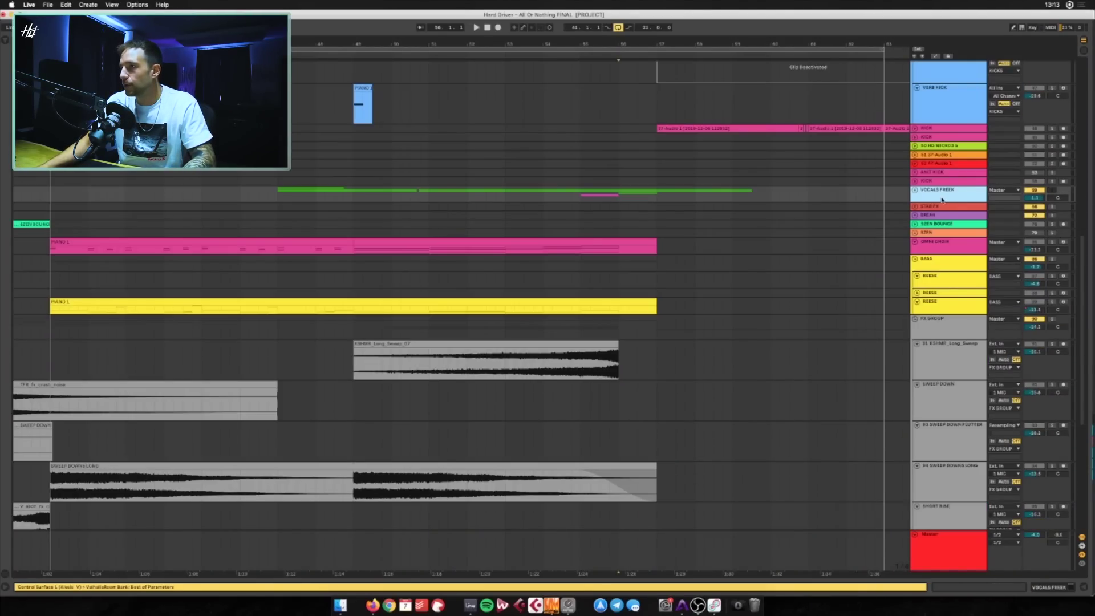
pyautogui.scroll(-2, 586, 510)
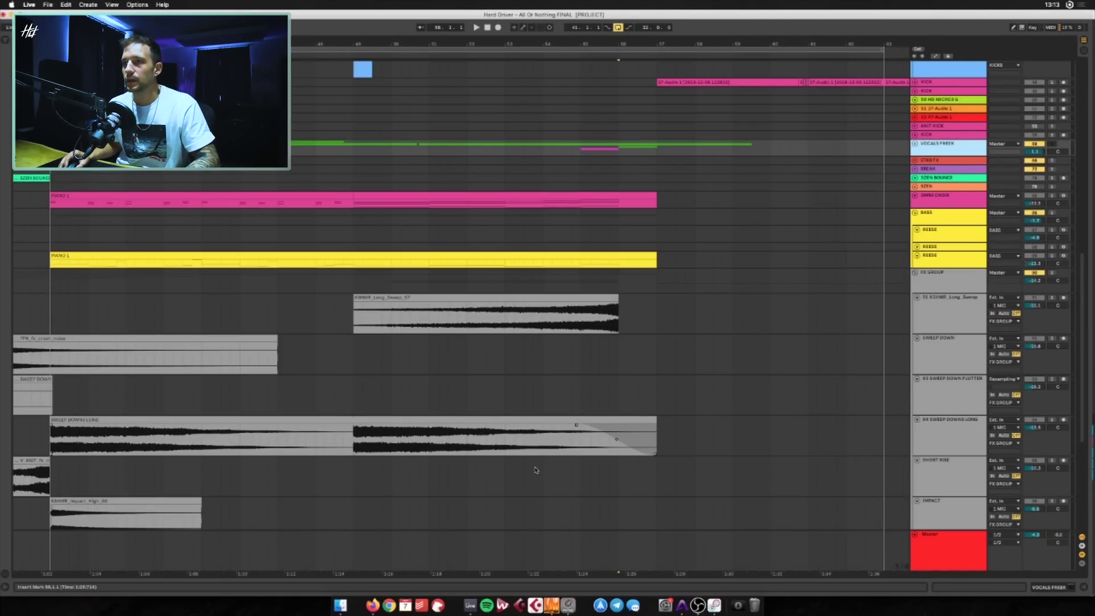
pyautogui.scroll(3, 532, 469)
pyautogui.scroll(5, 919, 230)
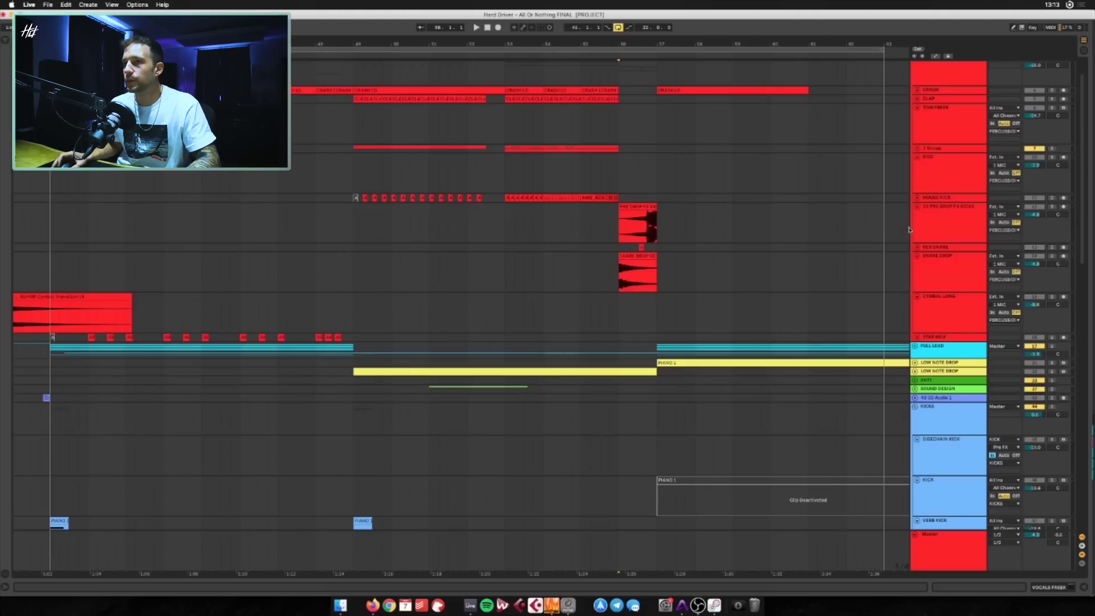
pyautogui.click(915, 346)
pyautogui.scroll(-4, 950, 288)
pyautogui.click(917, 262)
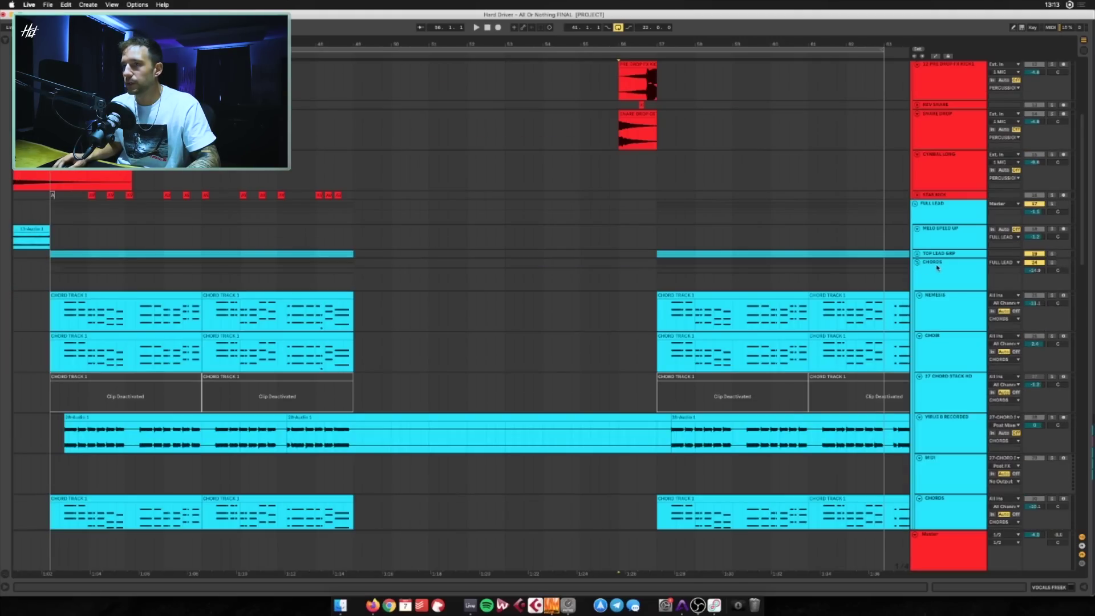
# Play the section from bar 49 and examine the lower LOW NOTE DROP track and its clip
pyautogui.scroll(-9, 791, 398)
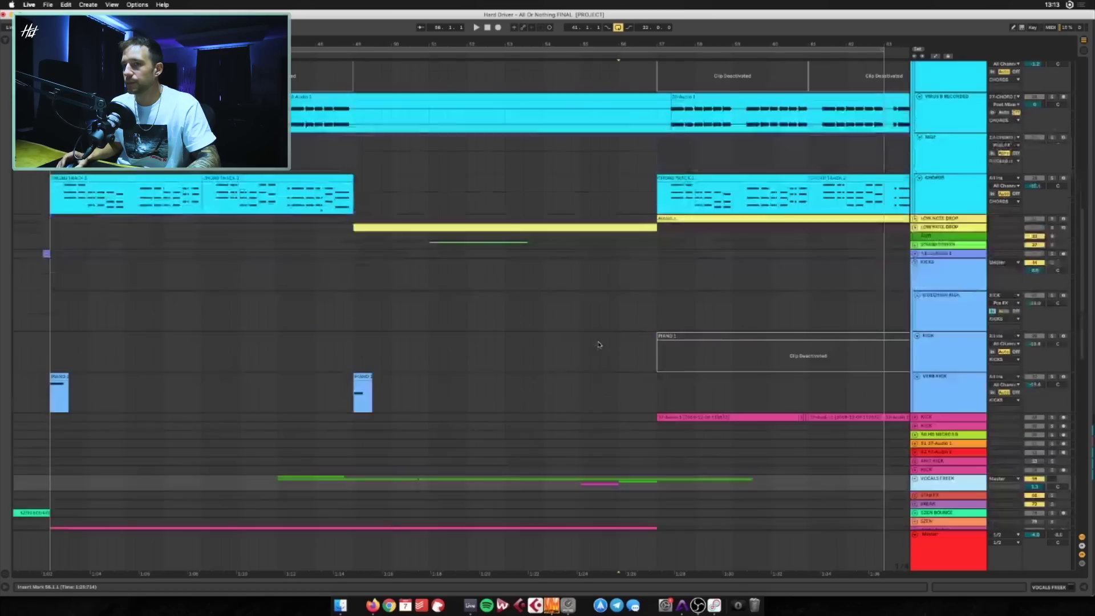
pyautogui.click(932, 218)
pyautogui.click(376, 167)
pyautogui.press('space')
pyautogui.scroll(4, 630, 198)
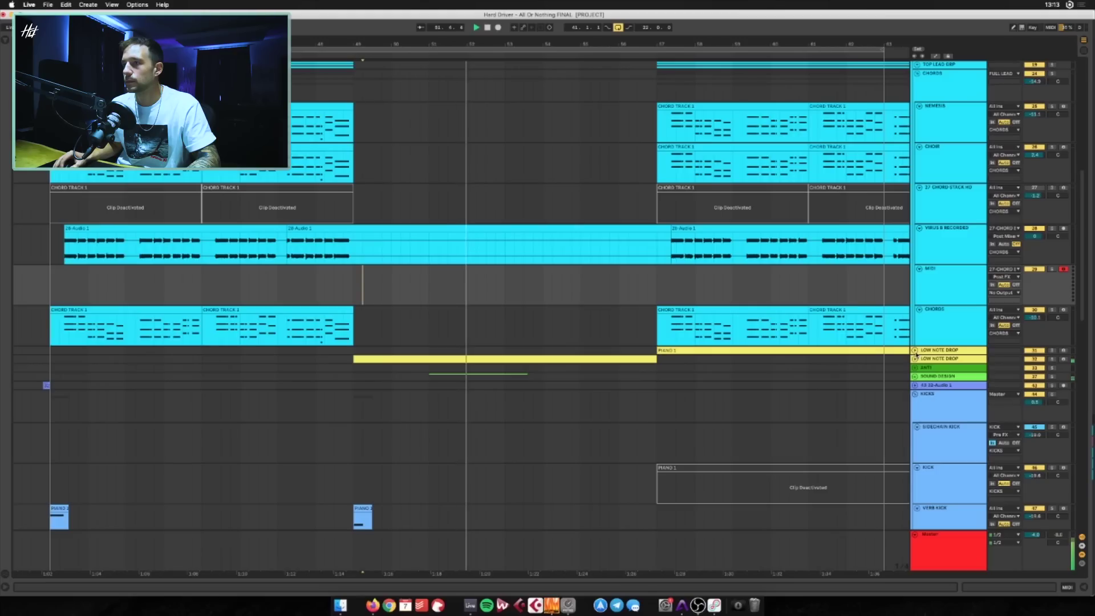
pyautogui.click(934, 359)
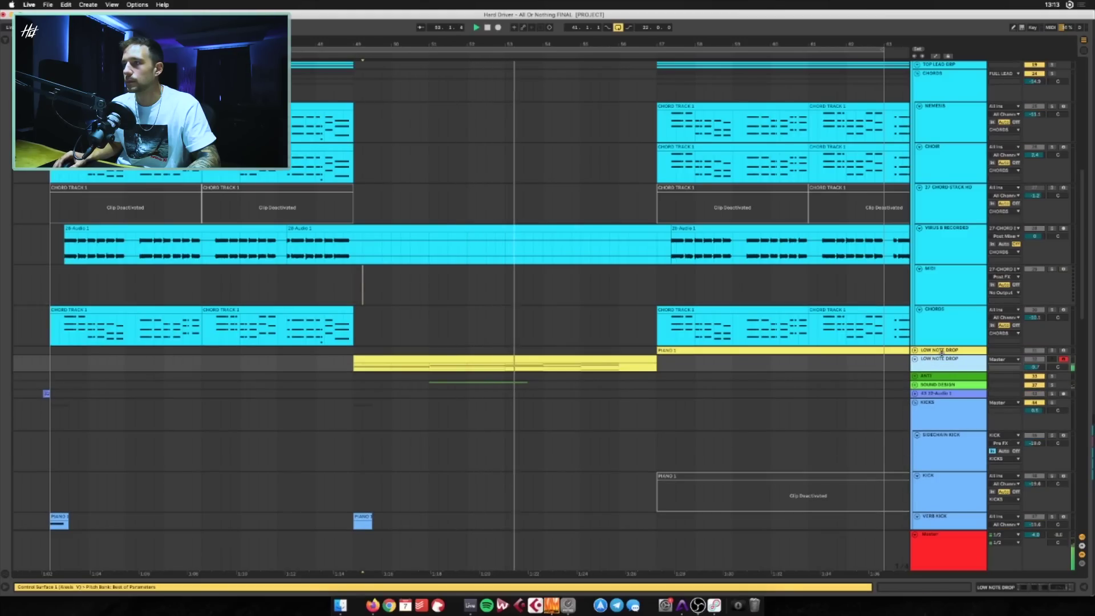
pyautogui.scroll(-4, 737, 330)
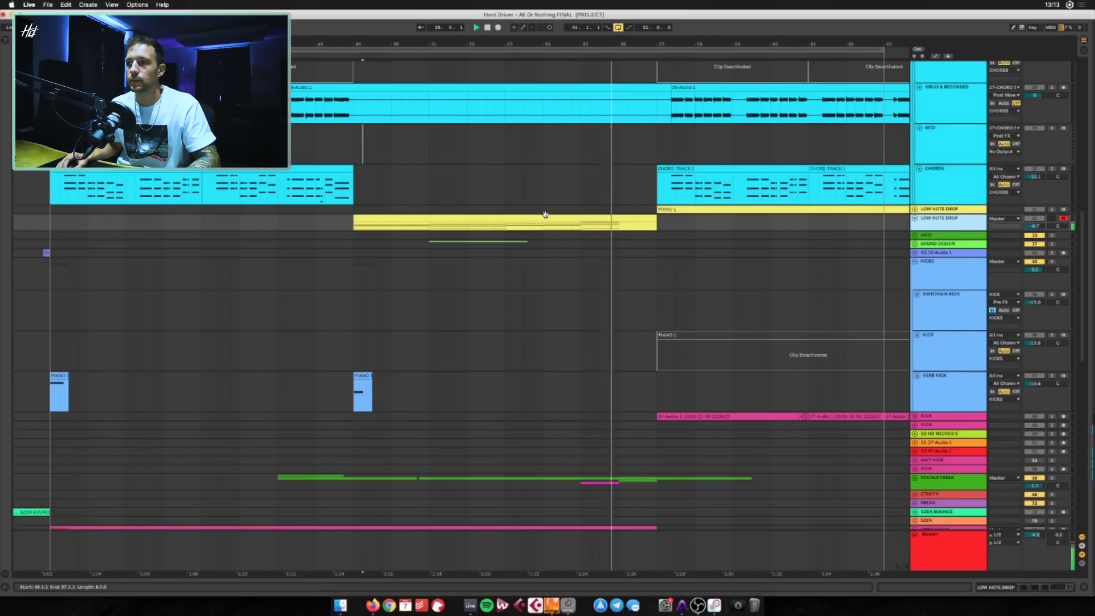
# Show the automation lanes and examine the Master's Utility Stereo Width and Gain automation before the drop
pyautogui.press('a')
pyautogui.scroll(-8, 728, 479)
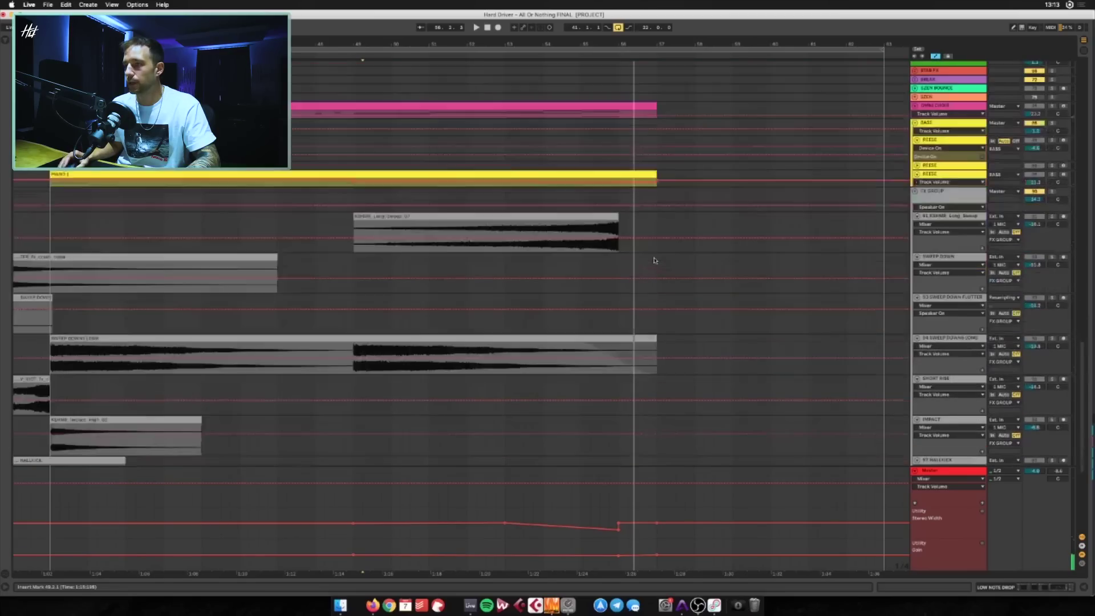
pyautogui.scroll(5, 568, 308)
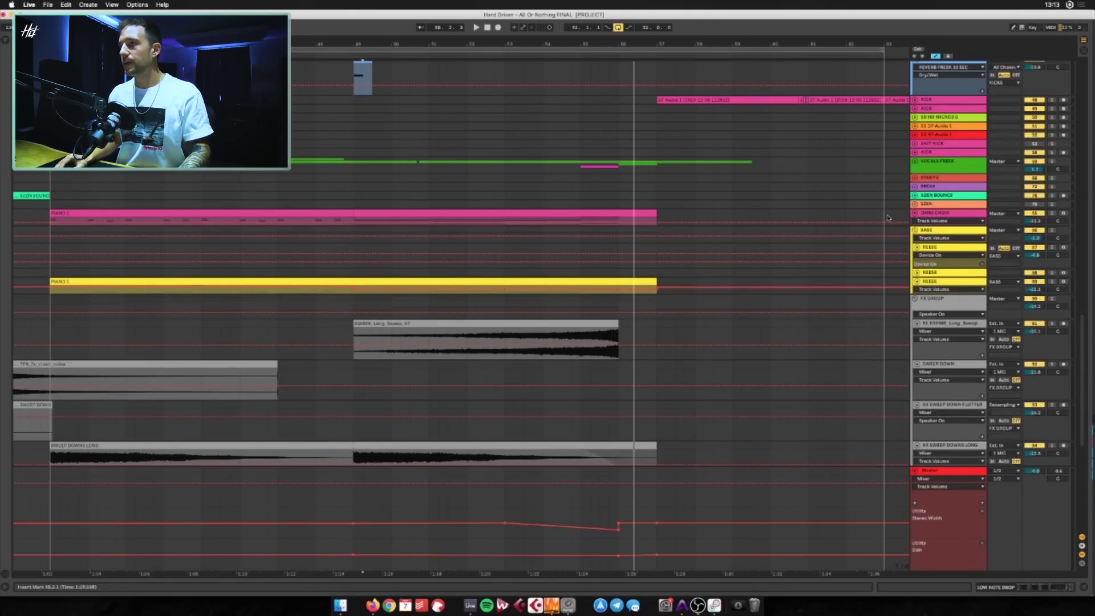
# Hide the automation lanes and enlarge the OMNI CHOIR track to show its MIDI notes
pyautogui.click(927, 214)
pyautogui.click(915, 214)
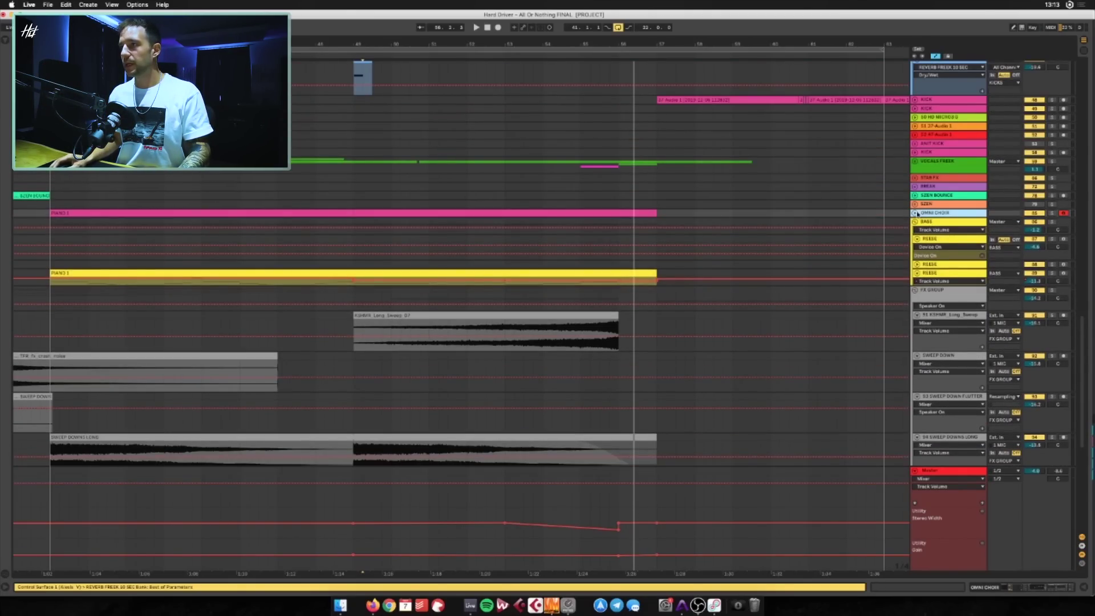
pyautogui.press('a')
pyautogui.moveTo(934, 226); pyautogui.dragTo(934, 343)
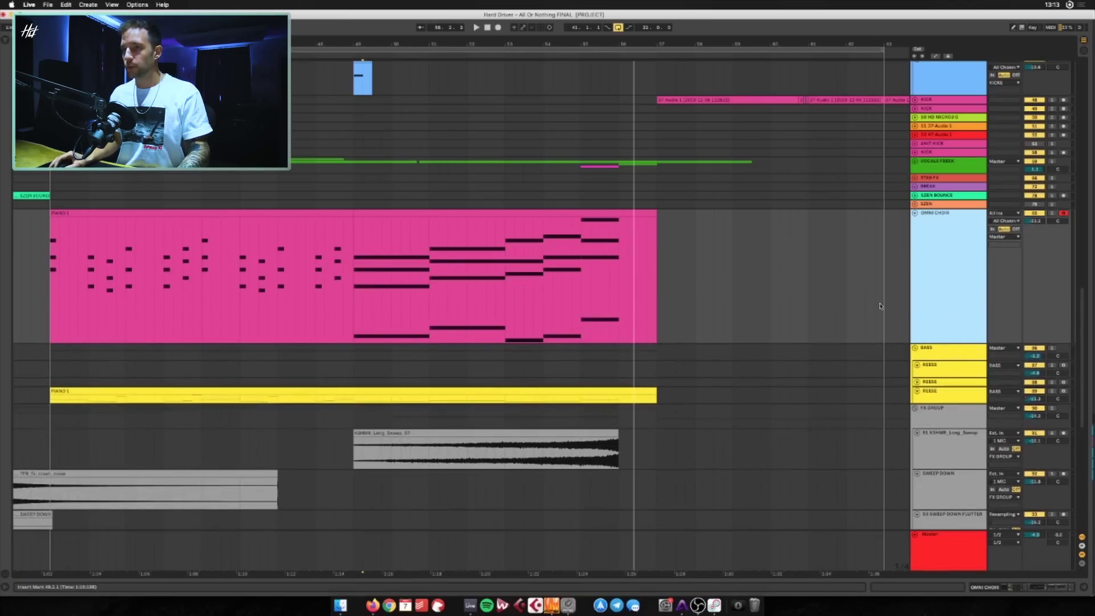
# Play the OMNI CHOIR on its own from bar 49 and examine the clip's chord notes
pyautogui.click(354, 246)
pyautogui.press('space')
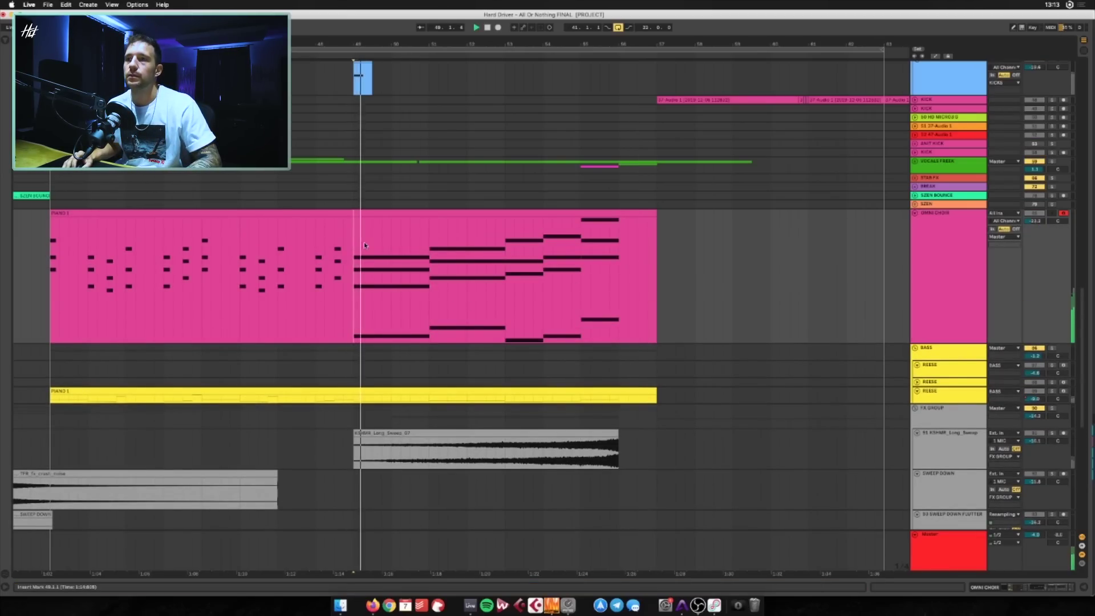
pyautogui.doubleClick(405, 212)
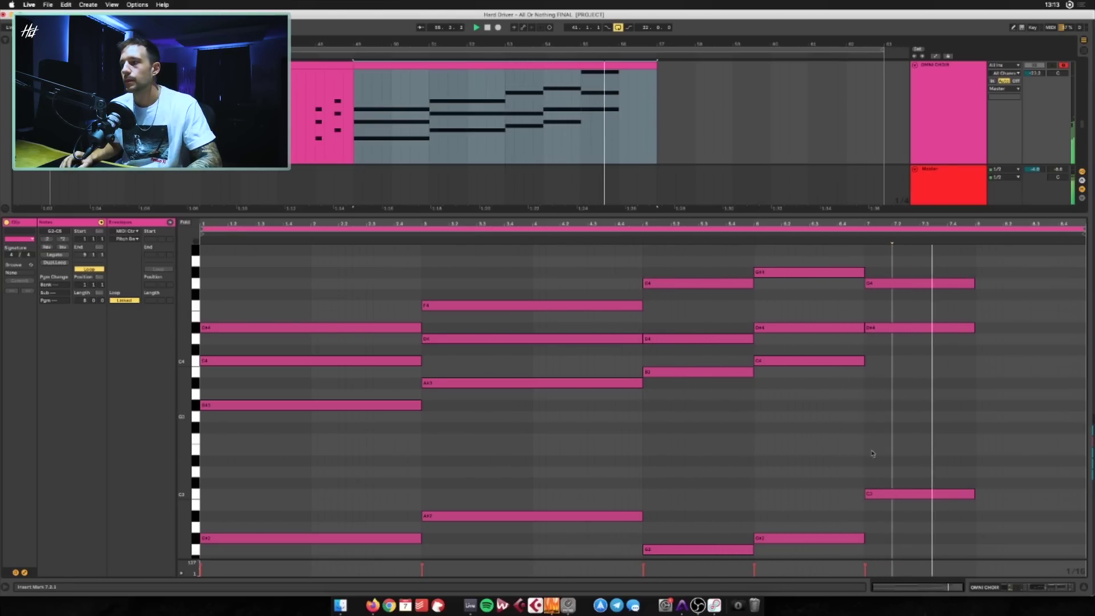
pyautogui.click(1085, 588)
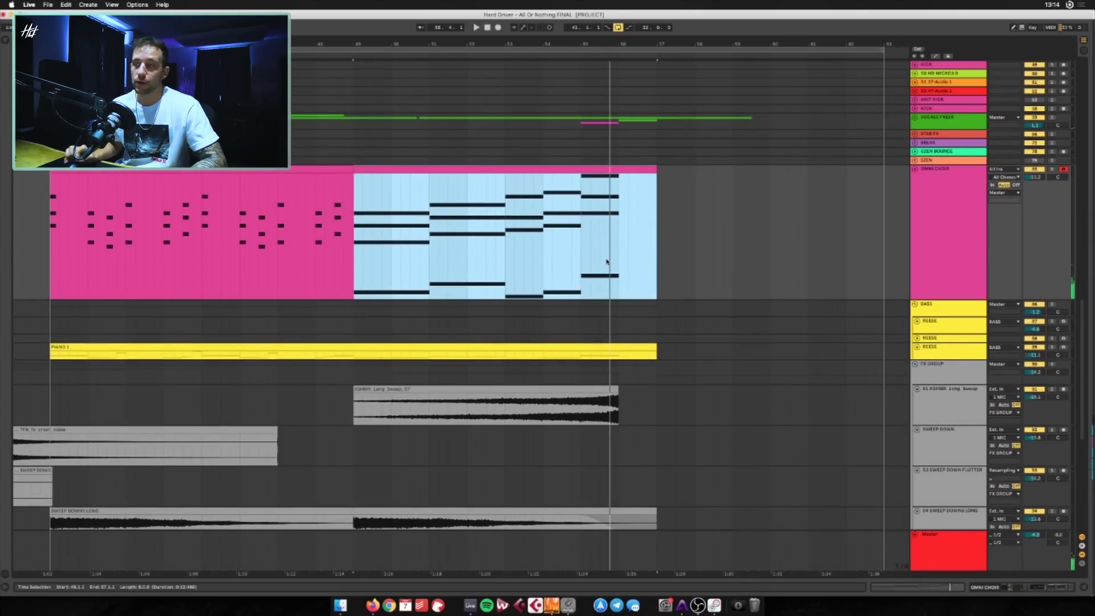
# Unfold the SOUND DESIGN group and play the green SCREECH clip from bar 51
pyautogui.scroll(15, 607, 261)
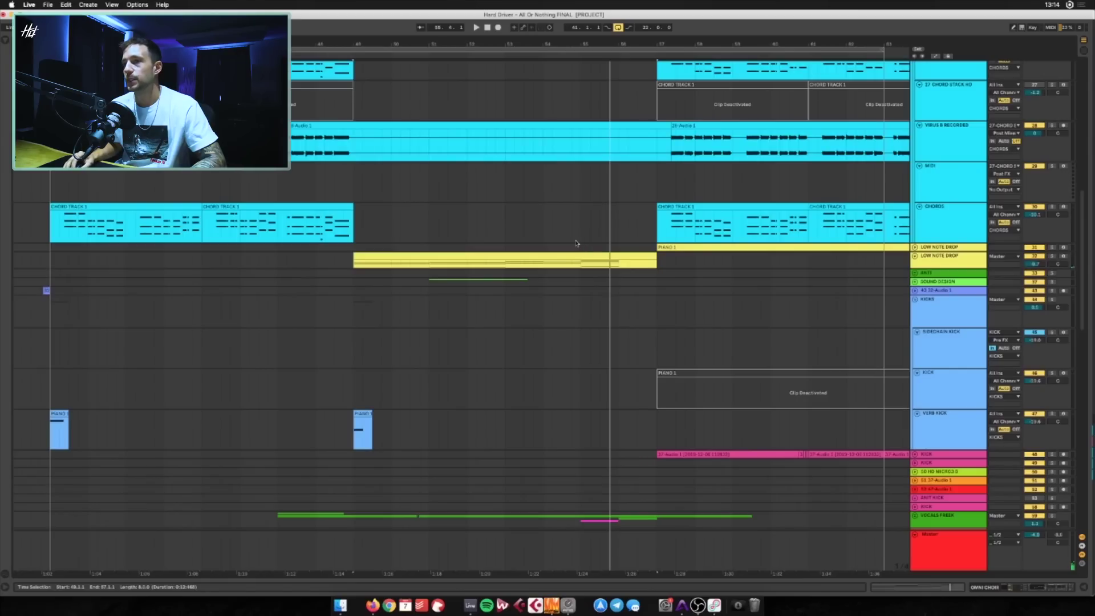
pyautogui.click(913, 282)
pyautogui.click(915, 282)
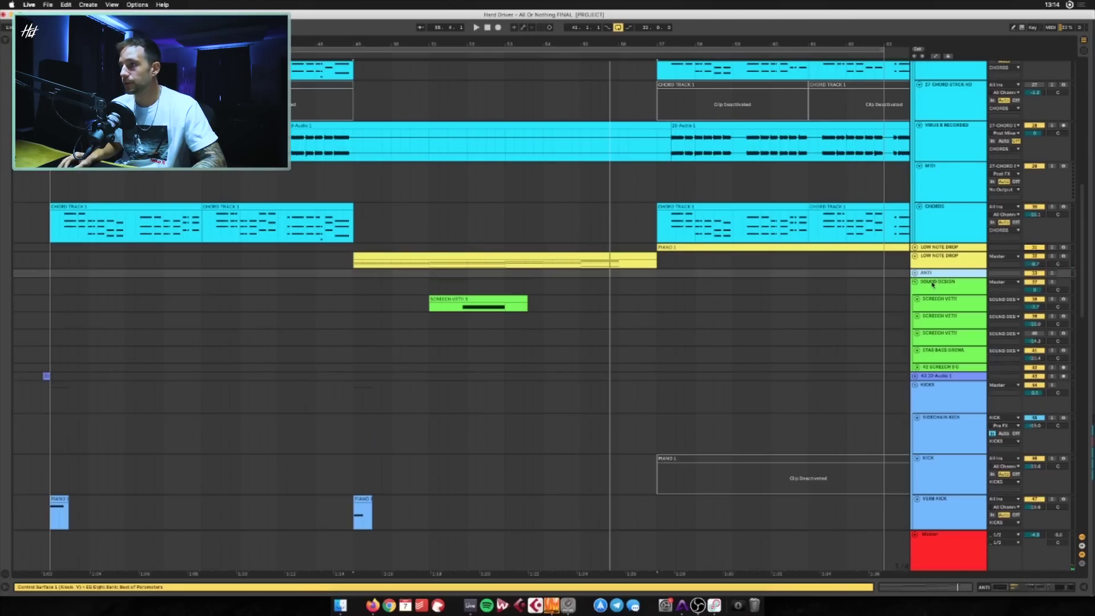
pyautogui.click(438, 303)
pyautogui.press('space')
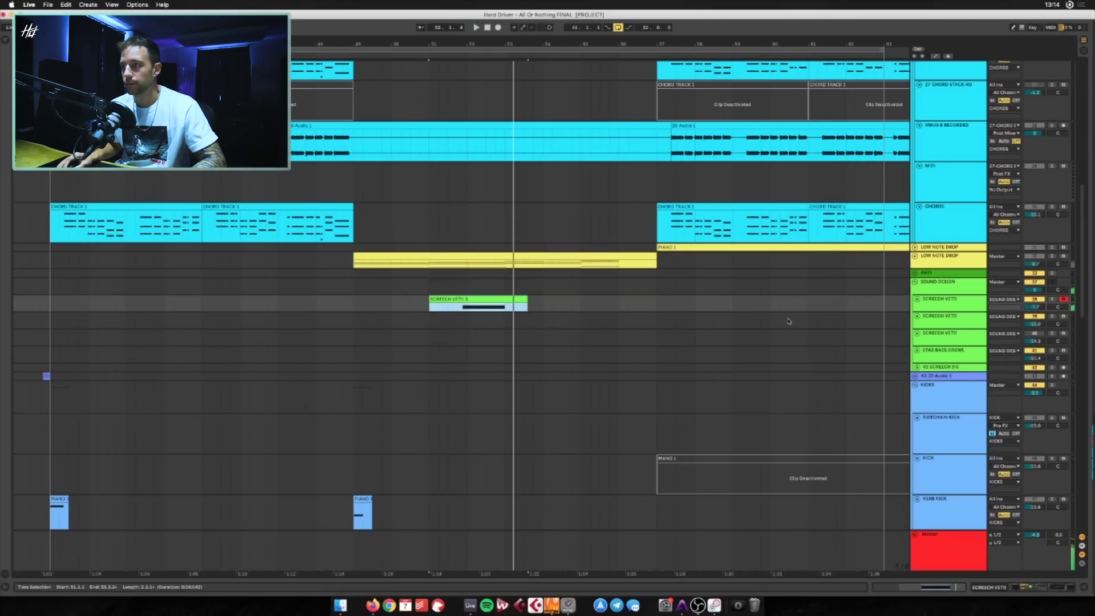
# Examine the SCREECH track's device chain and its DUNE 2 synth settings
pyautogui.doubleClick(950, 306)
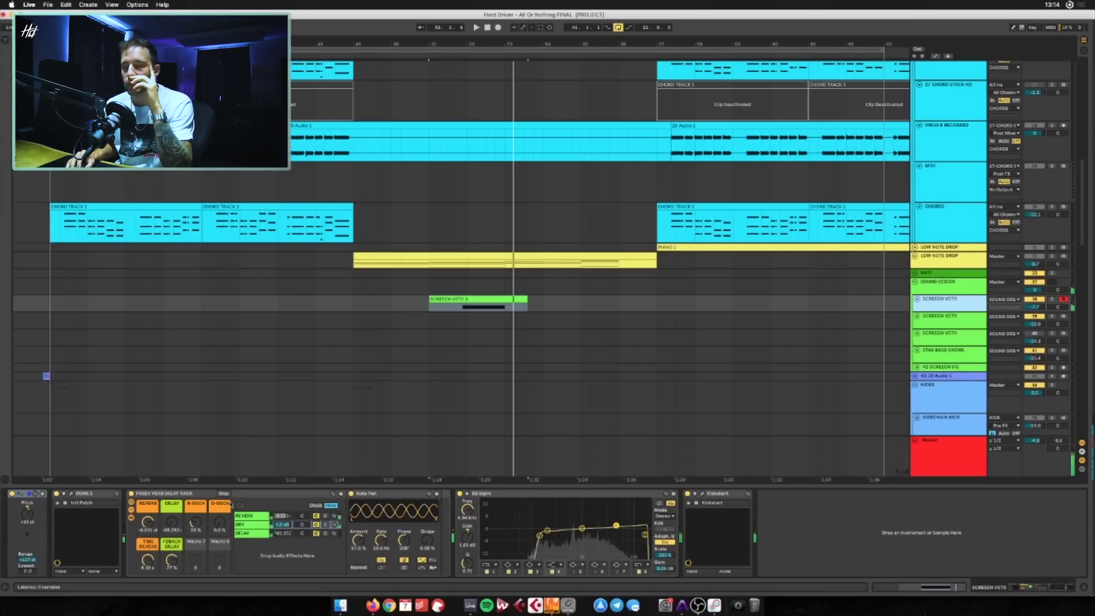
pyautogui.press('super+alt+p')
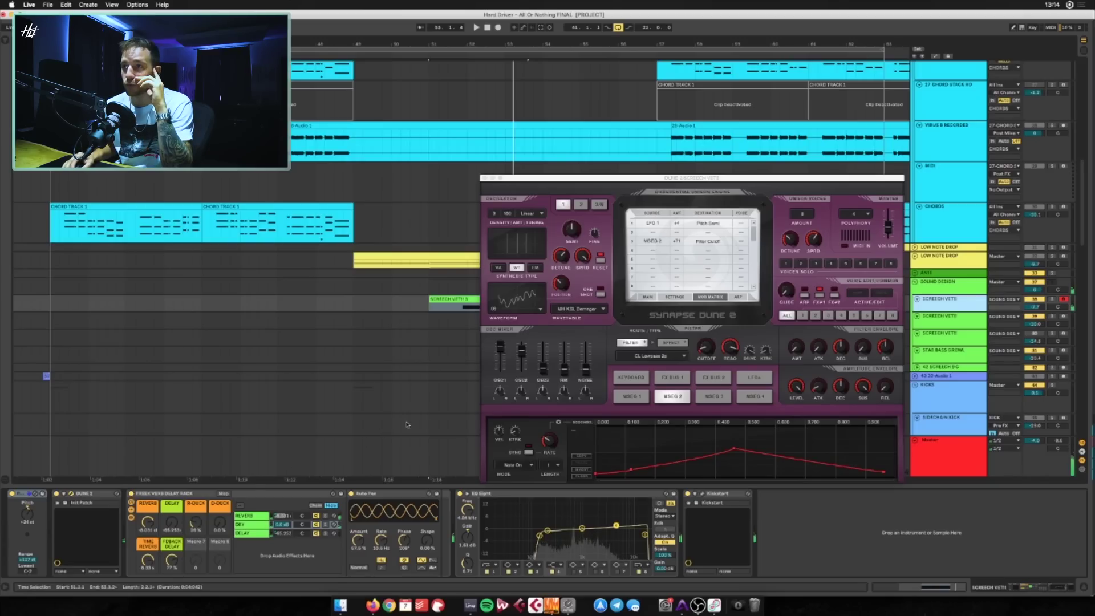
pyautogui.click(484, 179)
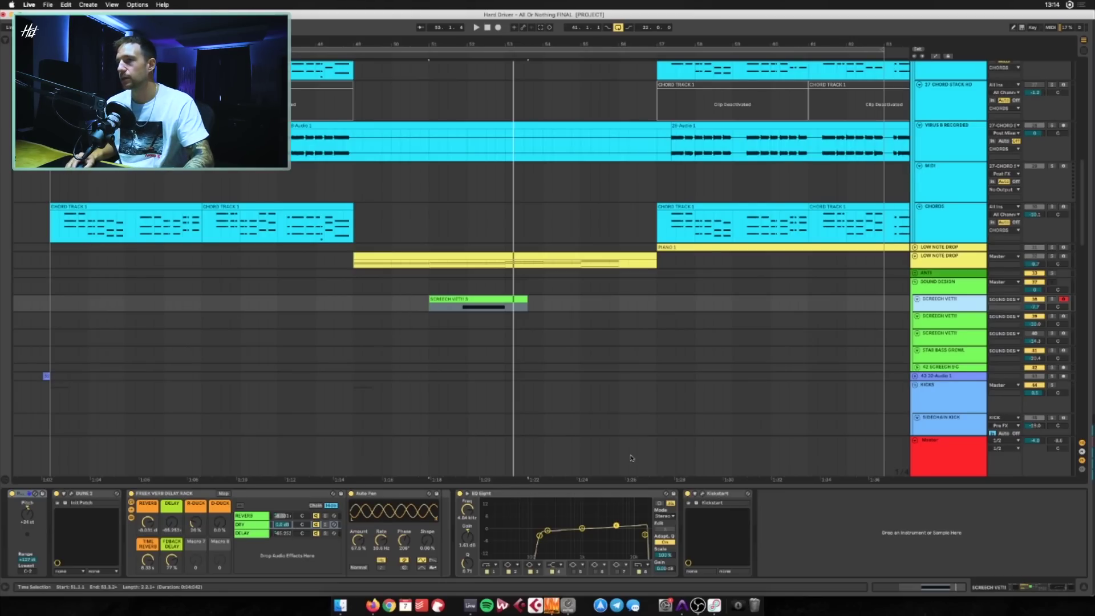
# Play the transition into the drop from between bars 55 and 56 and bring the PERCUSSION tracks into view
pyautogui.scroll(5, 632, 458)
pyautogui.scroll(-5, 819, 320)
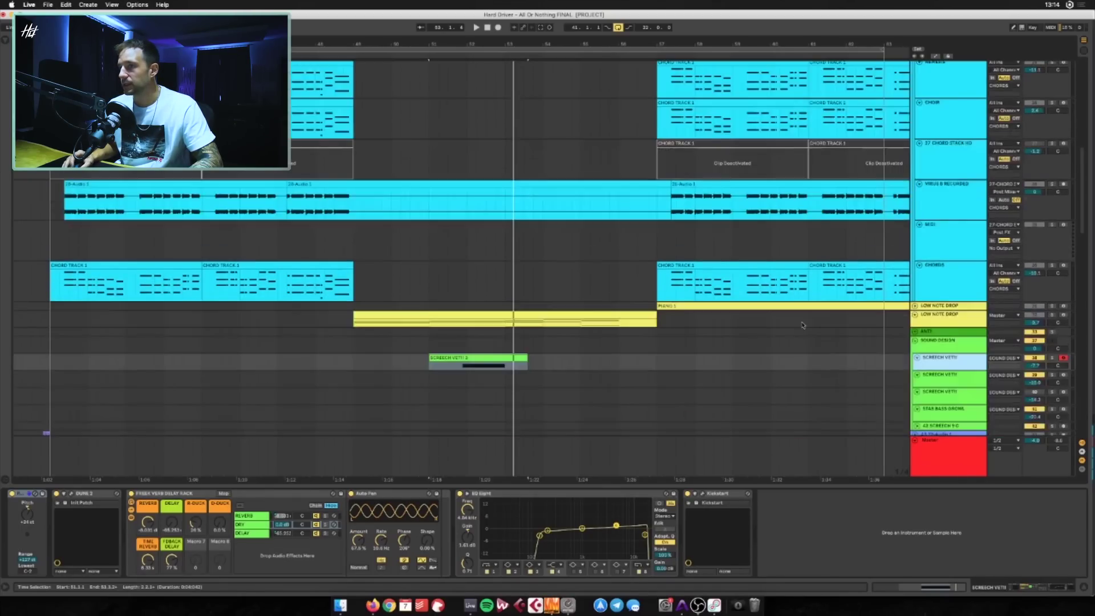
pyautogui.scroll(-3, 665, 177)
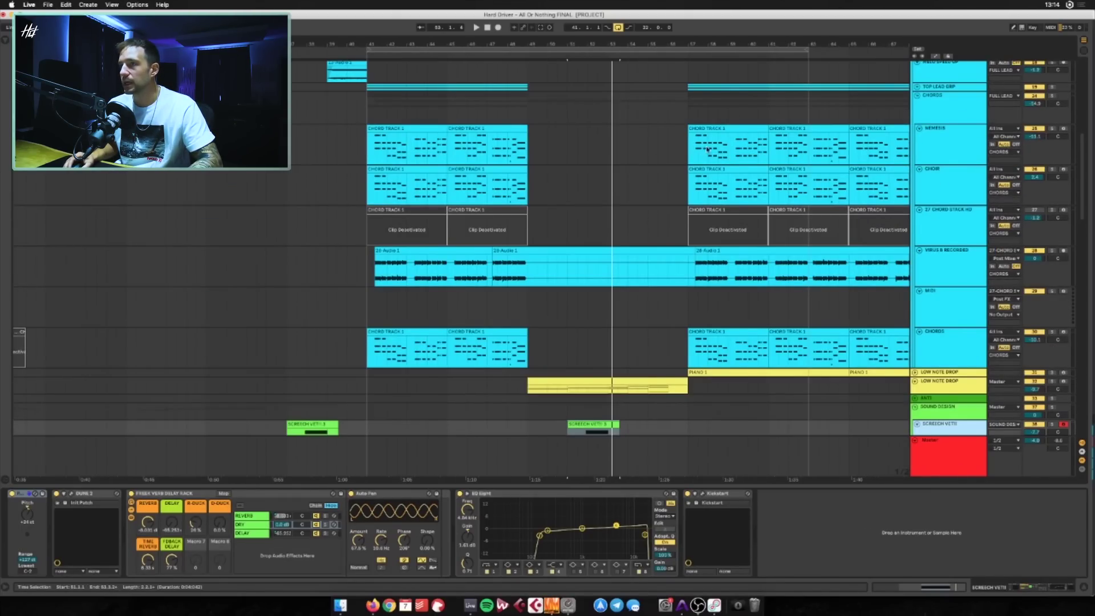
pyautogui.click(662, 107)
pyautogui.press('space')
pyautogui.scroll(8, 672, 161)
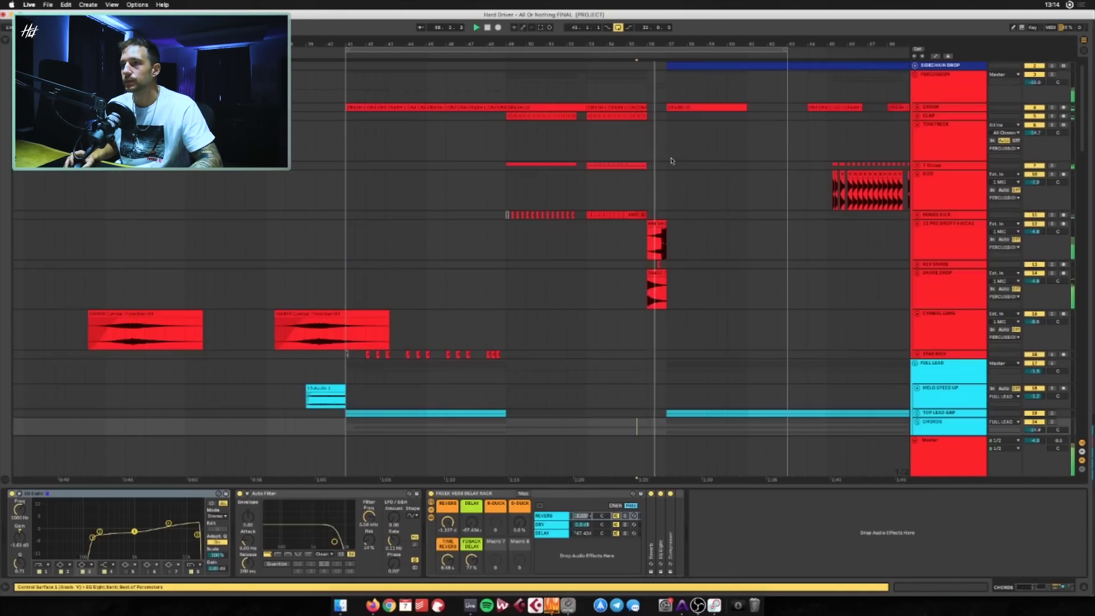
# Set the arrangement loop to the eight bars from bar 57 to bar 65
pyautogui.hscroll(2, 671, 161)
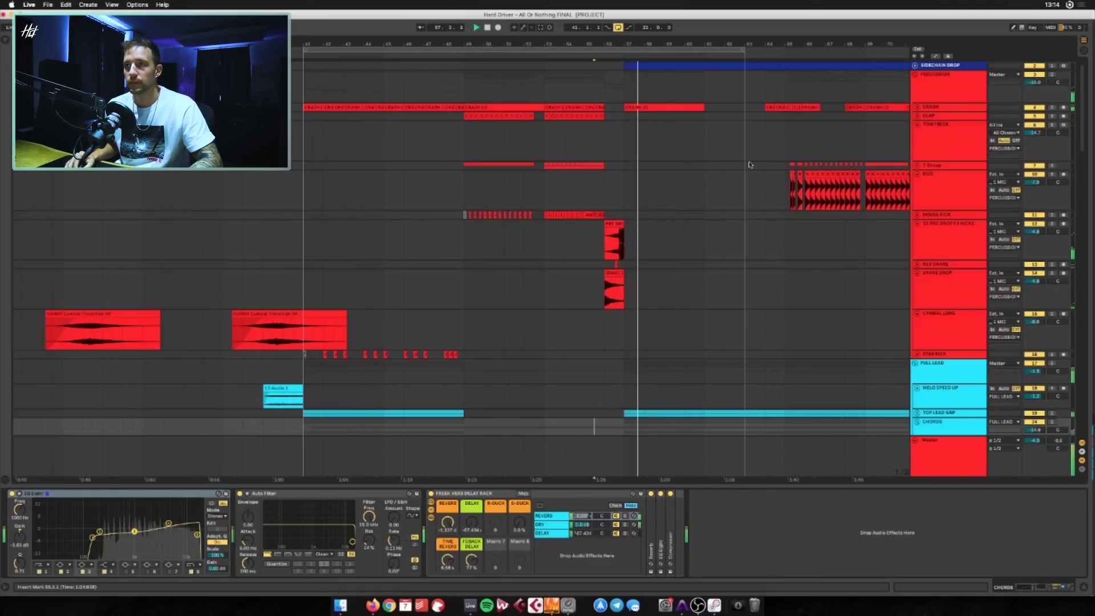
pyautogui.moveTo(744, 50); pyautogui.dragTo(785, 50)
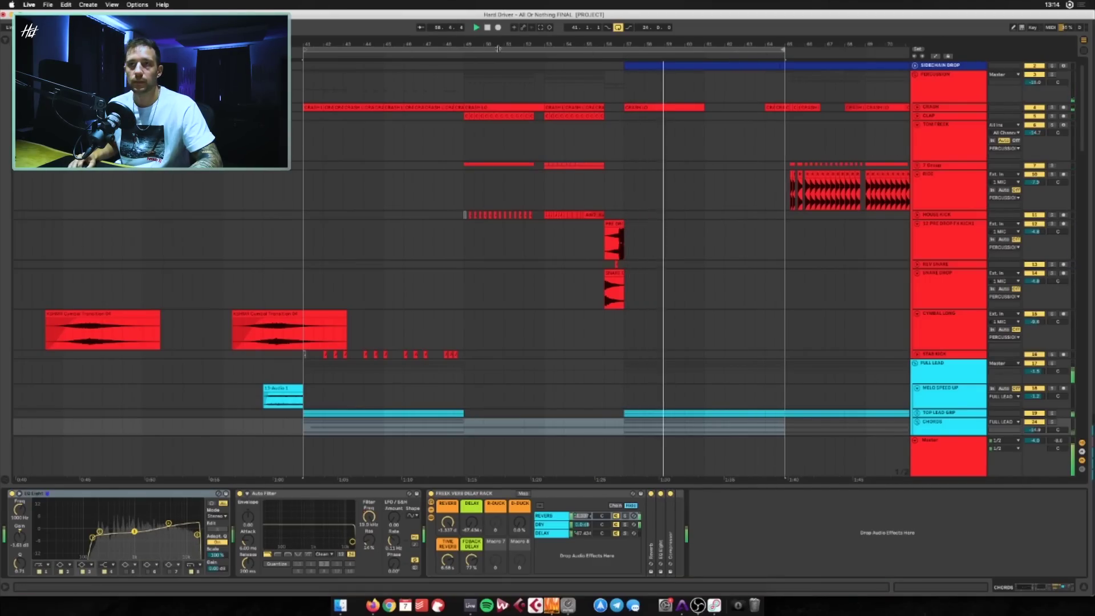
pyautogui.moveTo(303, 50); pyautogui.dragTo(624, 51)
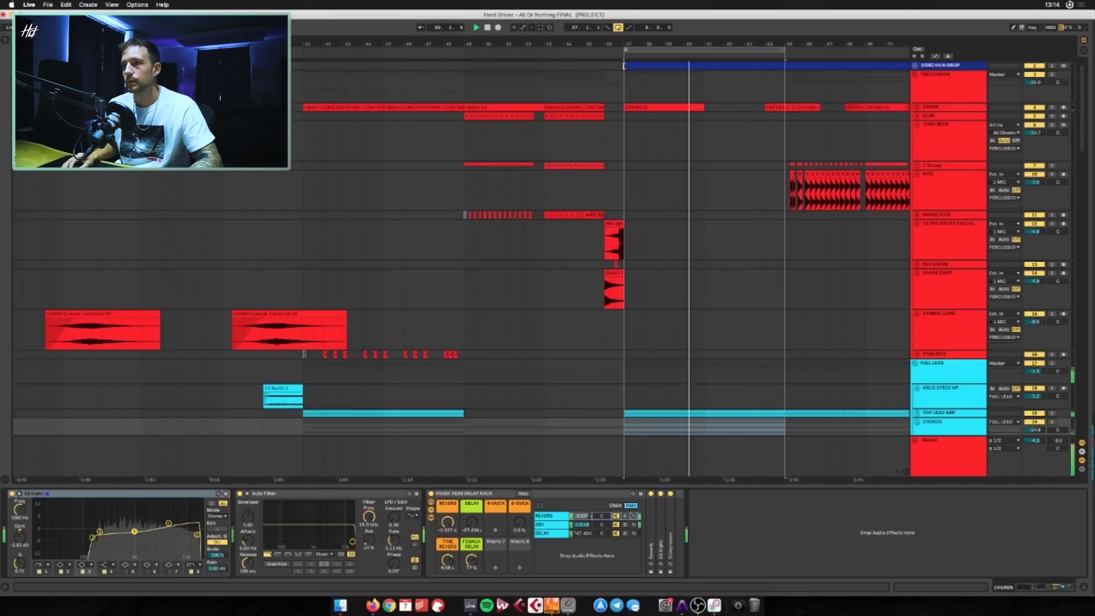
# Unfold the 7-Group of snares and play it on its own from bar 49 and from bar 53
pyautogui.hscroll(1, 713, 229)
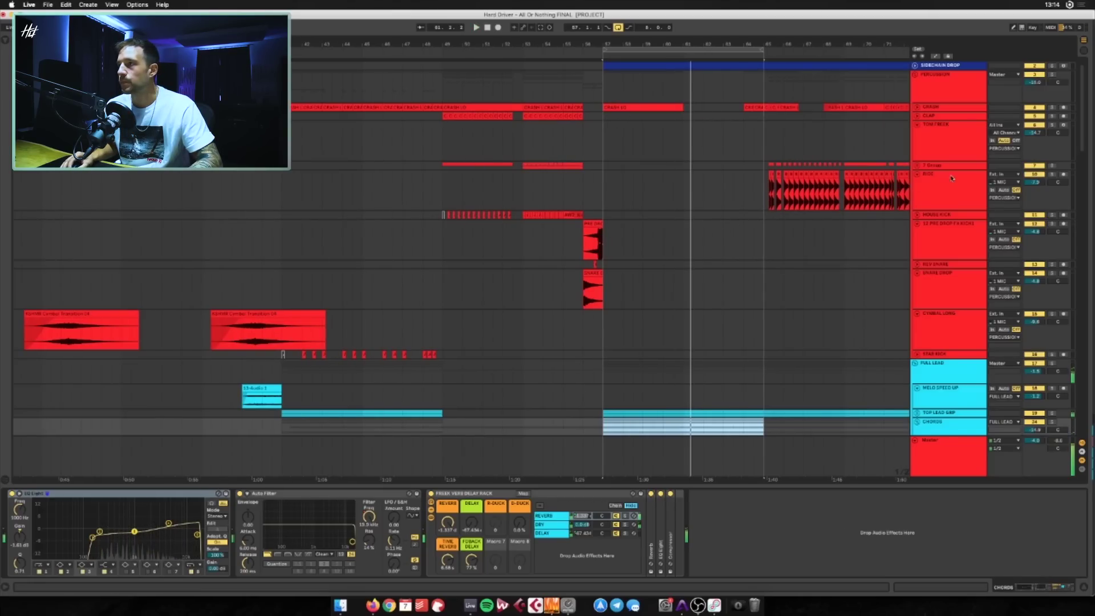
pyautogui.click(916, 167)
pyautogui.scroll(-2, 576, 150)
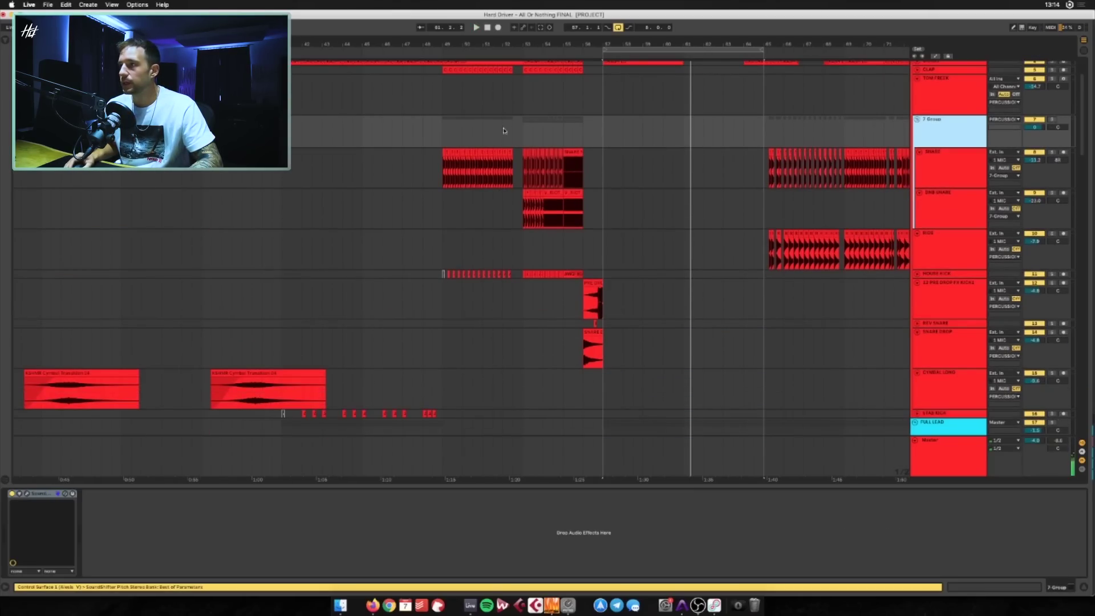
pyautogui.scroll(2, 485, 145)
pyautogui.click(444, 165)
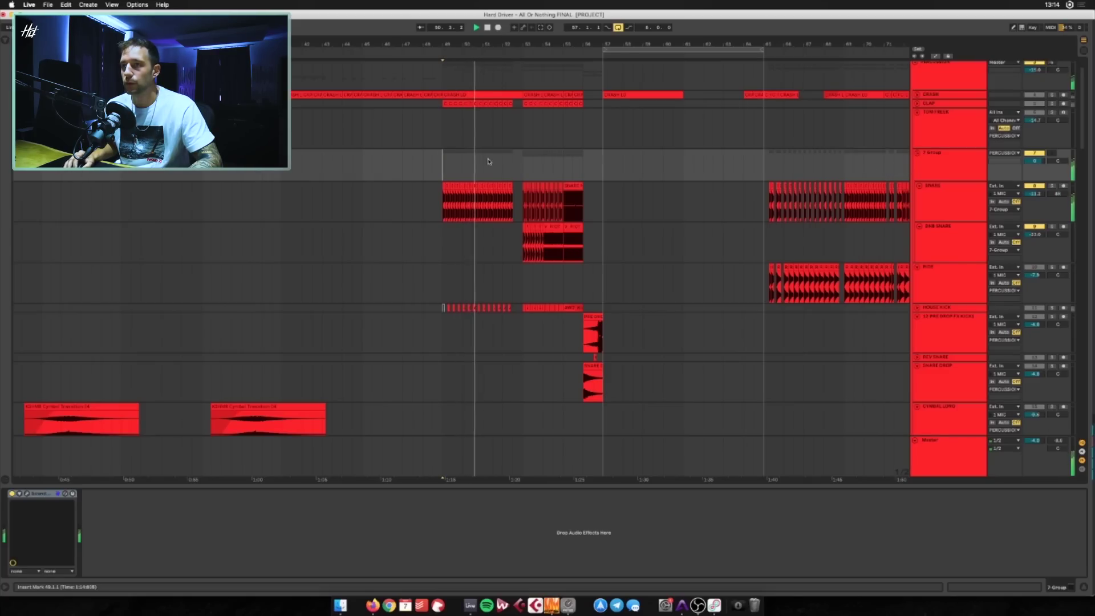
pyautogui.click(524, 165)
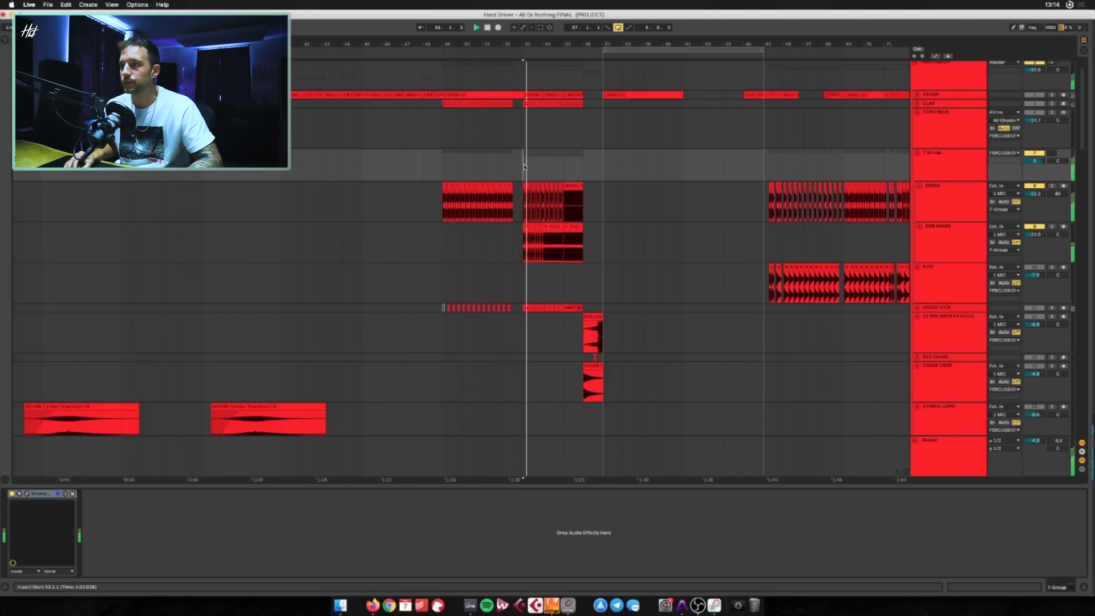
pyautogui.scroll(-1, 646, 177)
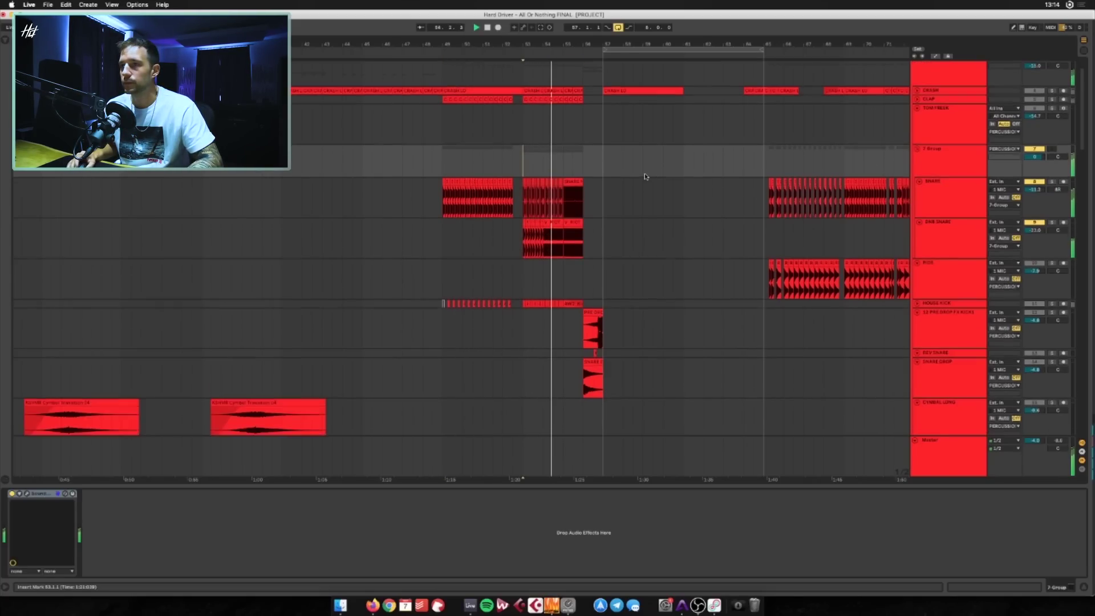
# Examine the Transposition envelope of the DNB SNARE clip at bar 55
pyautogui.scroll(-5, 645, 177)
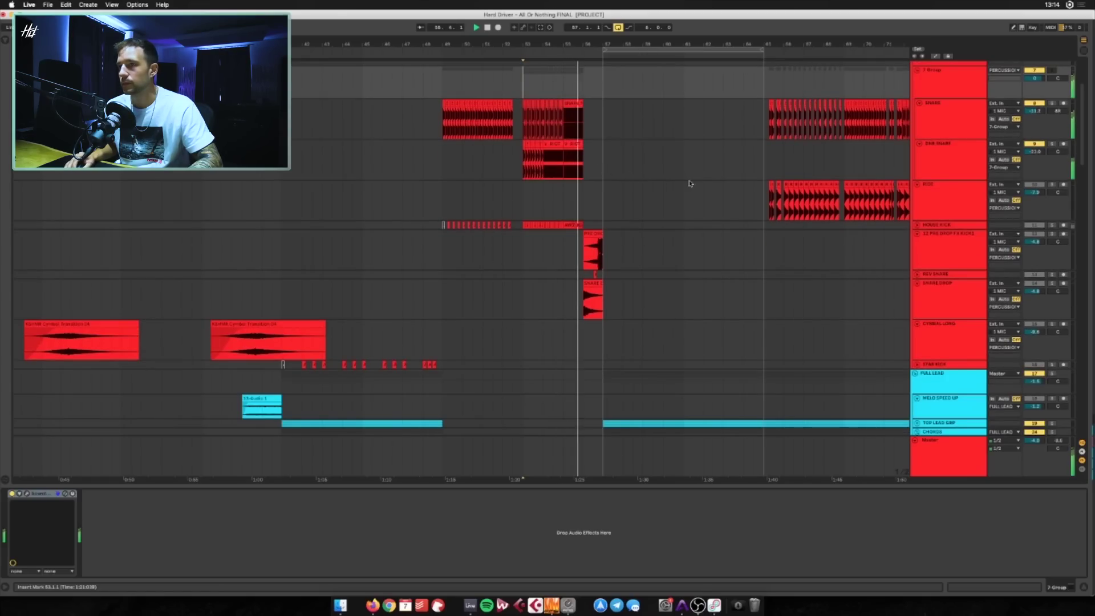
pyautogui.doubleClick(577, 146)
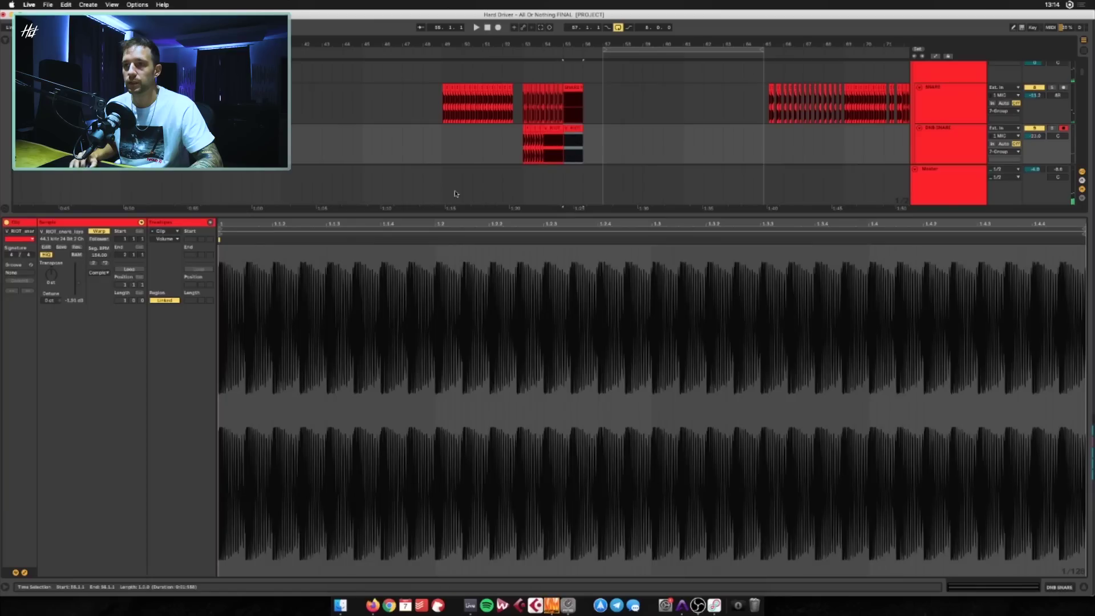
pyautogui.click(167, 239)
pyautogui.click(173, 254)
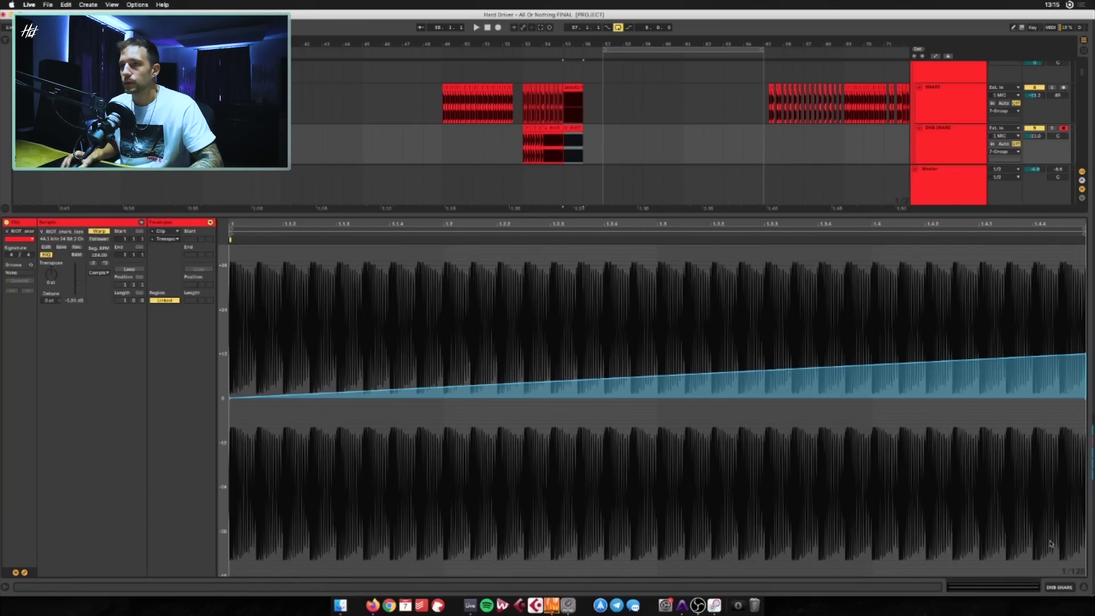
pyautogui.press('super+alt+l')
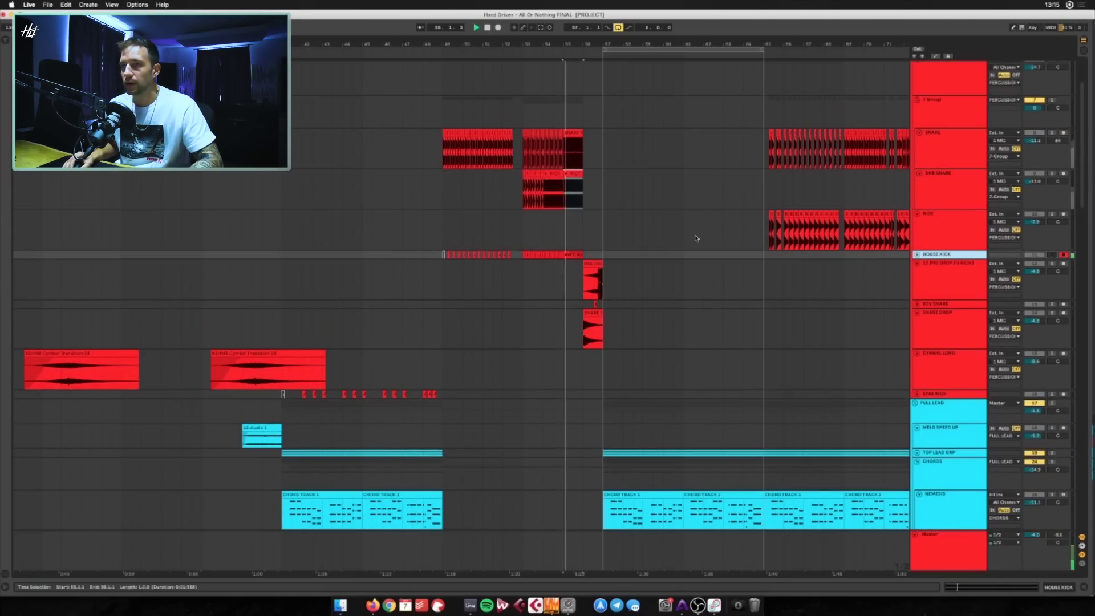
# Play the HOUSE KICK build-up on its own from bar 53
pyautogui.click(530, 244)
pyautogui.press('space')
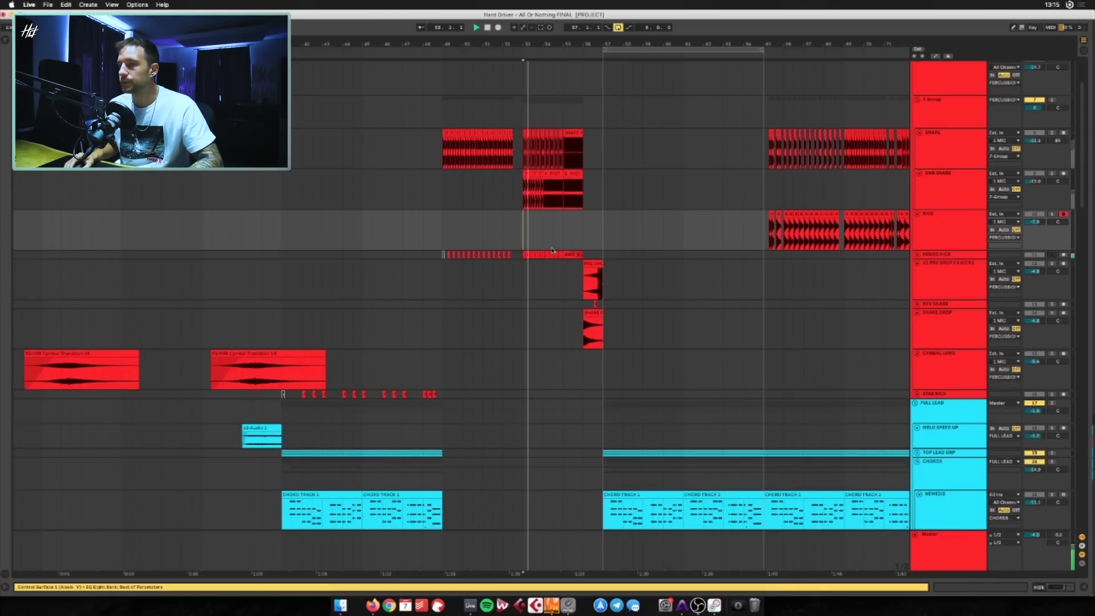
pyautogui.scroll(3, 552, 251)
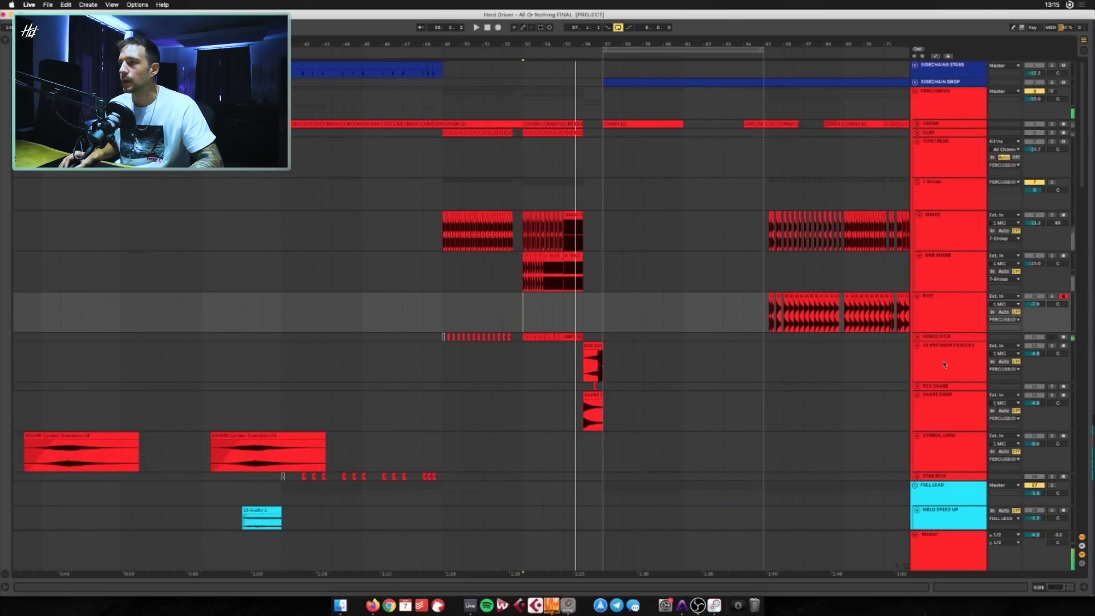
# Select the tracks from PRE DROP FX to SNARE DROP and play them on their own from bar 56
pyautogui.click(917, 367)
pyautogui.keyDown('shift'); pyautogui.click(948, 409); pyautogui.keyUp('shift')
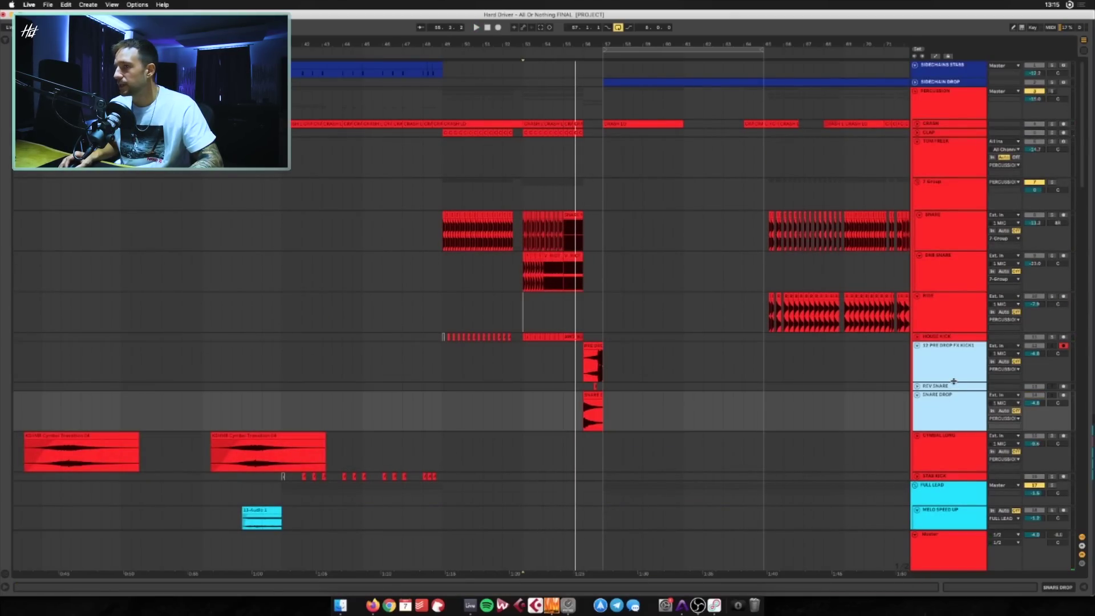
pyautogui.click(583, 330)
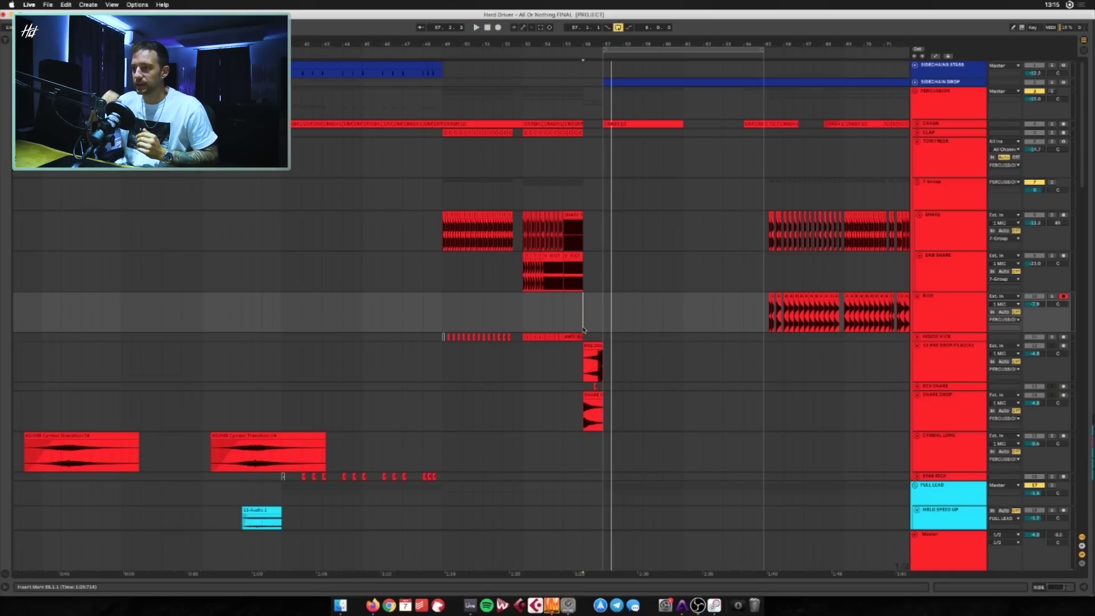
# Play the SNARE DROP clip at bar 56 on its own
pyautogui.scroll(5, 584, 329)
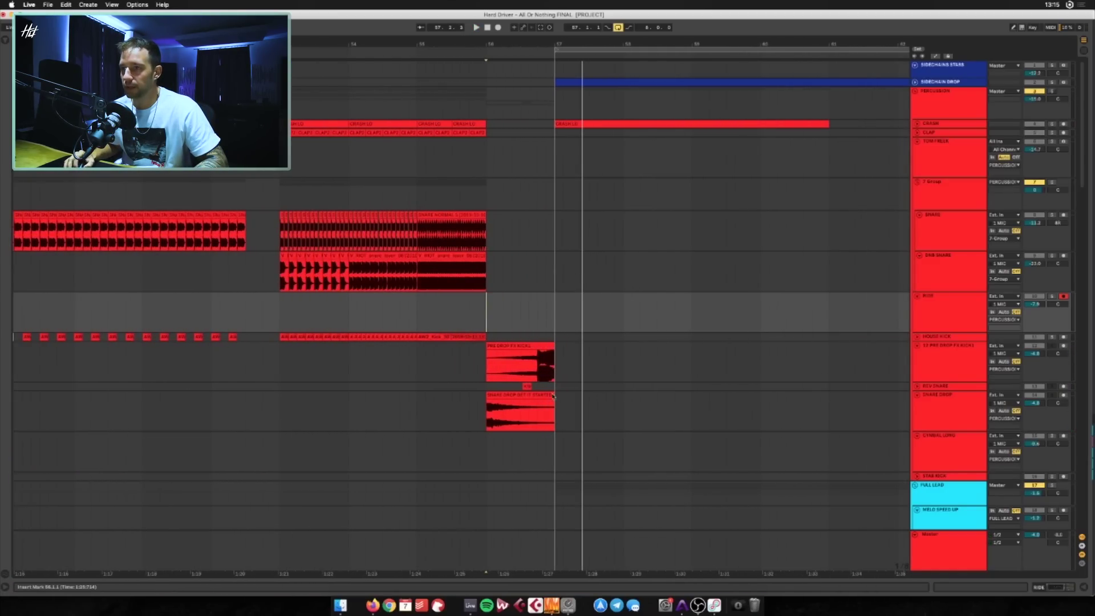
pyautogui.click(530, 401)
pyautogui.click(938, 409)
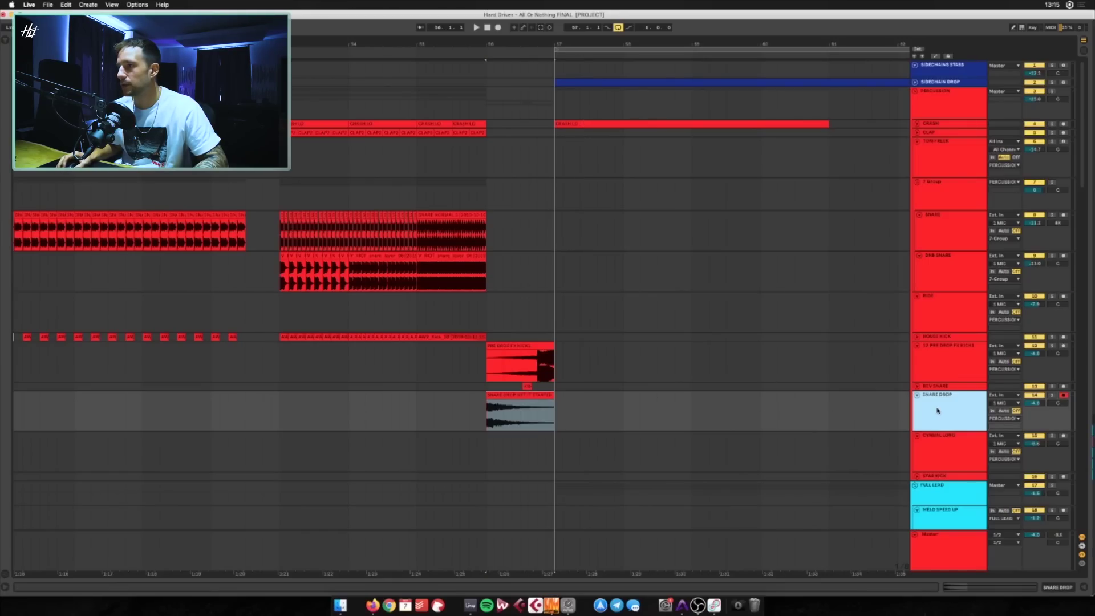
pyautogui.press('space')
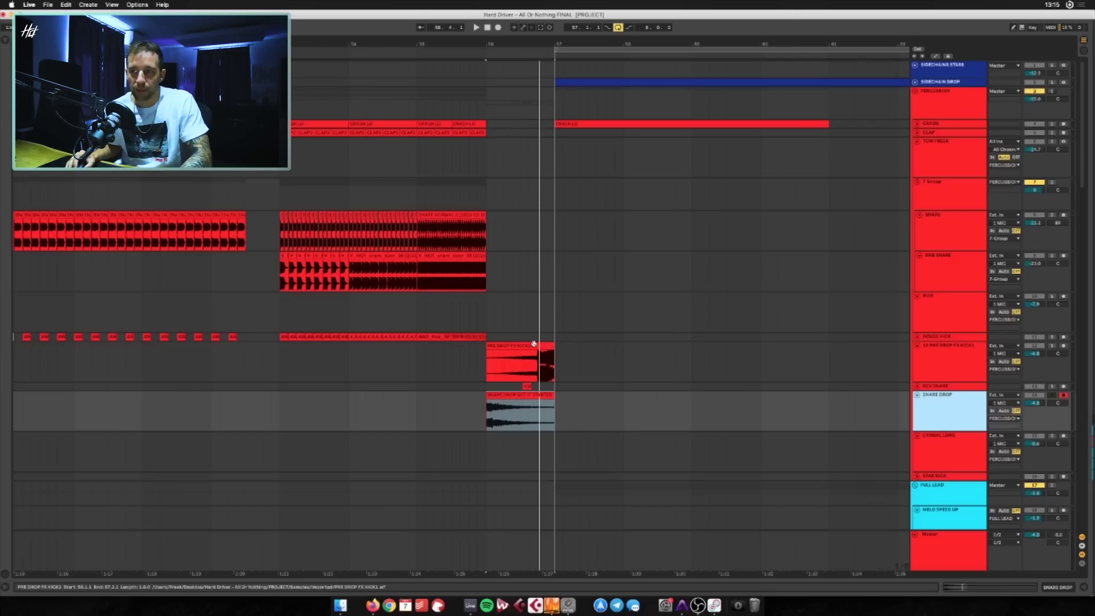
# Extend the end of the PRE DROP FX clip to bar 59 and play it on its own
pyautogui.click(940, 354)
pyautogui.moveTo(551, 346); pyautogui.dragTo(692, 351)
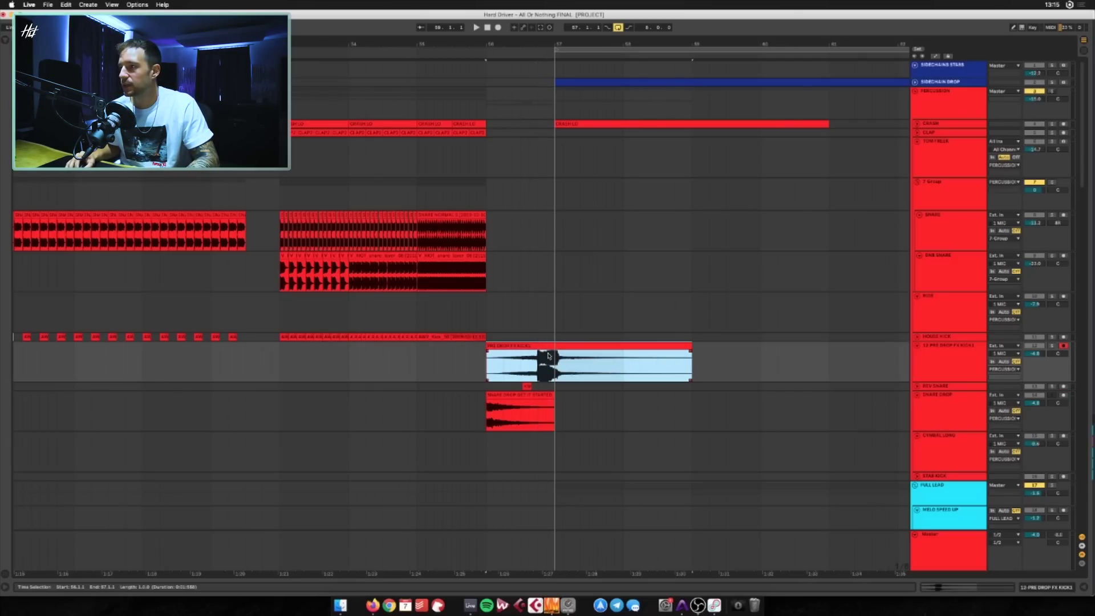
pyautogui.click(905, 361)
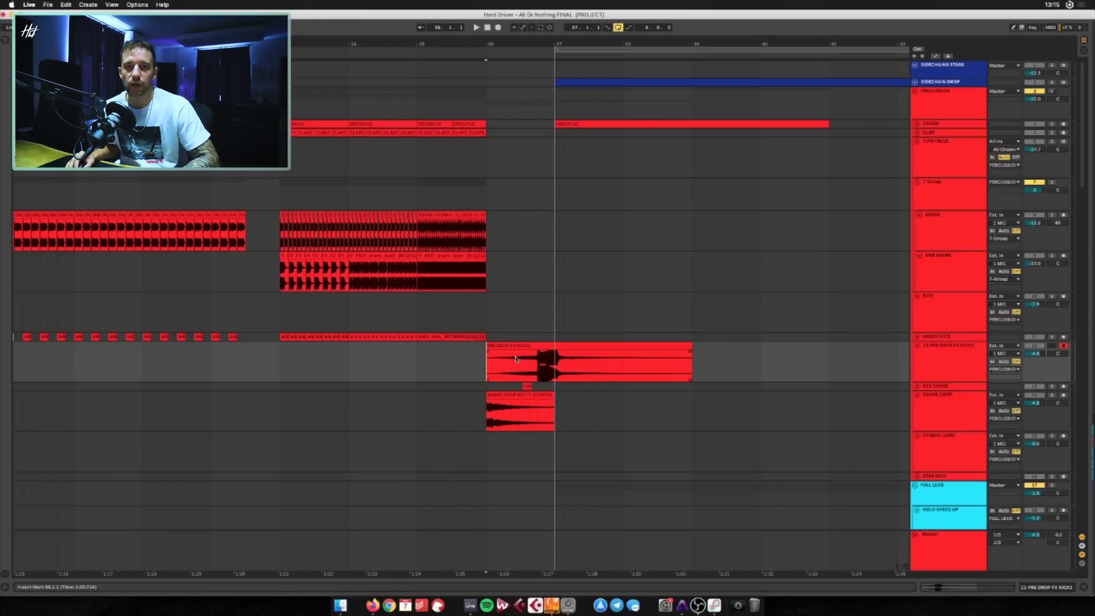
# Play the PRE DROP FX clip again, from bar 56 and from its loud hit just before bar 57
pyautogui.press('space')
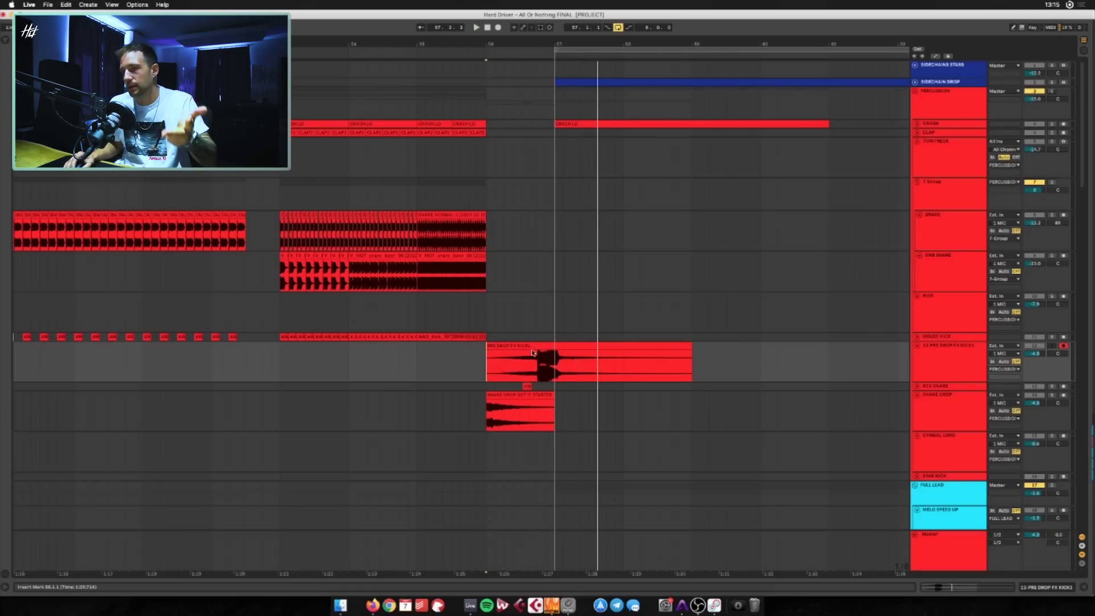
pyautogui.click(536, 359)
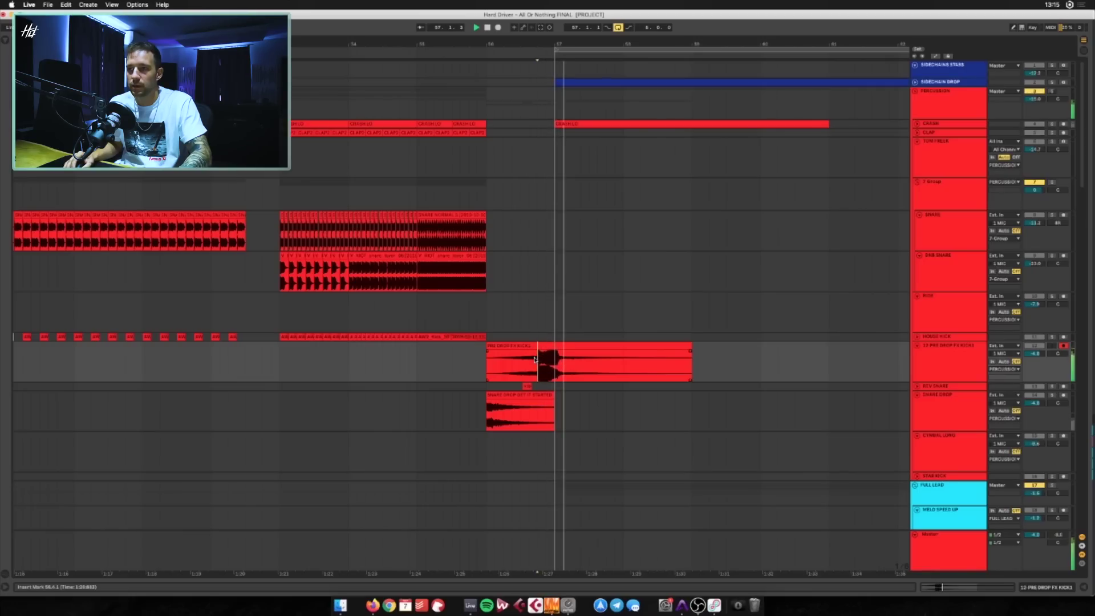
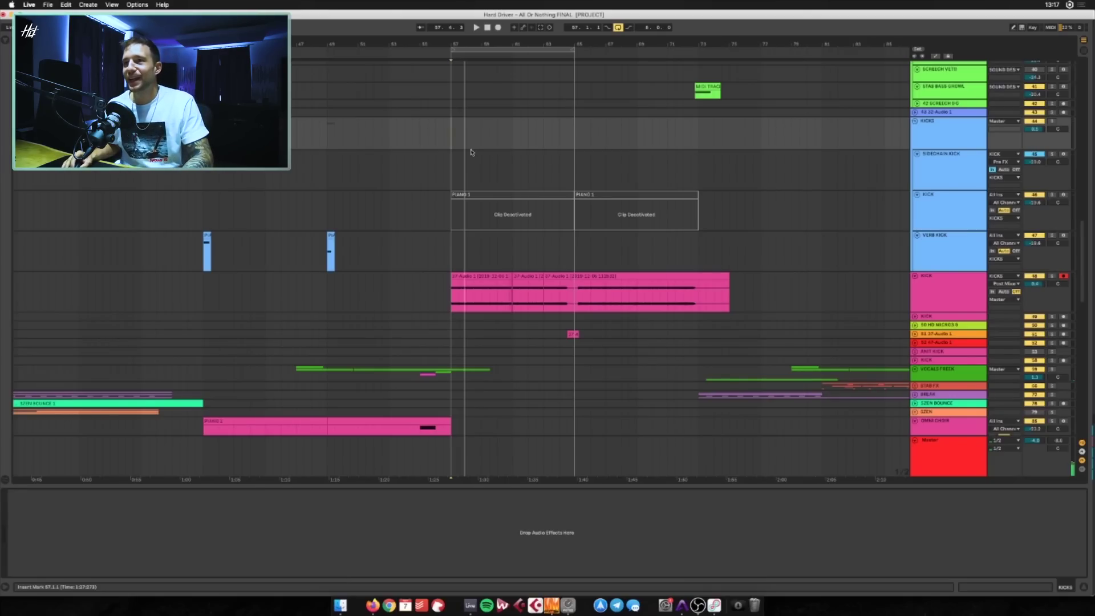
# Play the drop's kick section from bar 57 and view the tracks around the KICKS group
pyautogui.scroll(3, 480, 156)
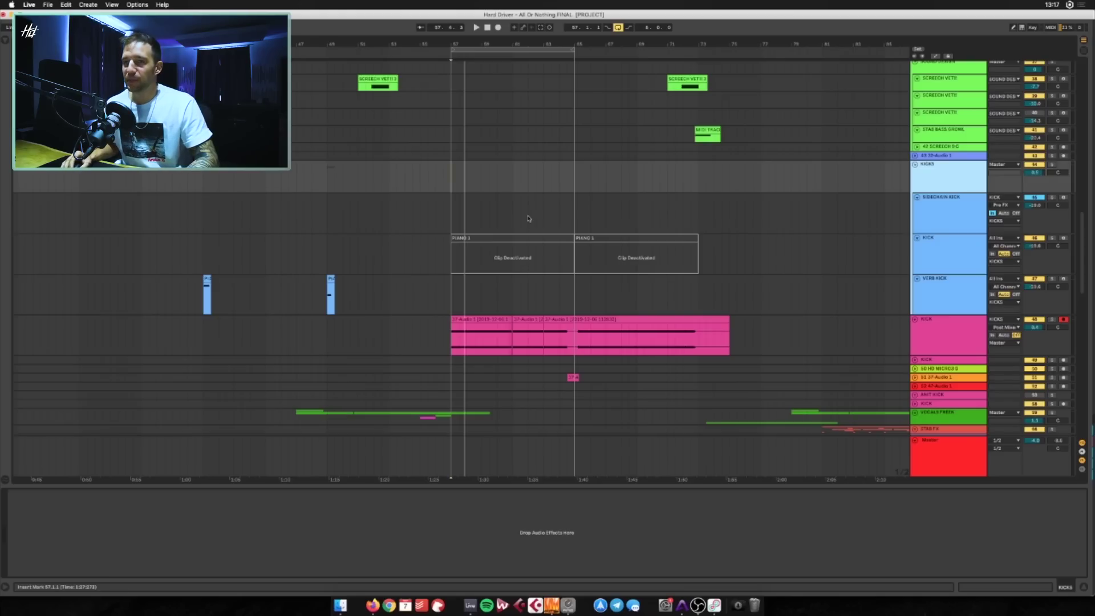
pyautogui.press('space')
pyautogui.scroll(2, 584, 206)
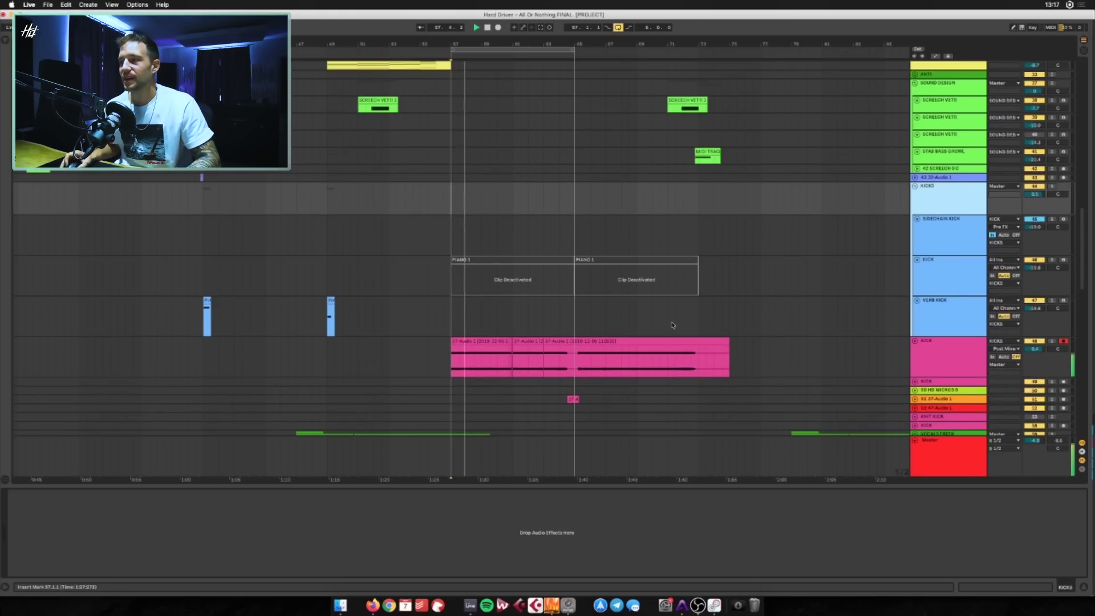
pyautogui.scroll(-5, 555, 266)
pyautogui.scroll(-3, 555, 266)
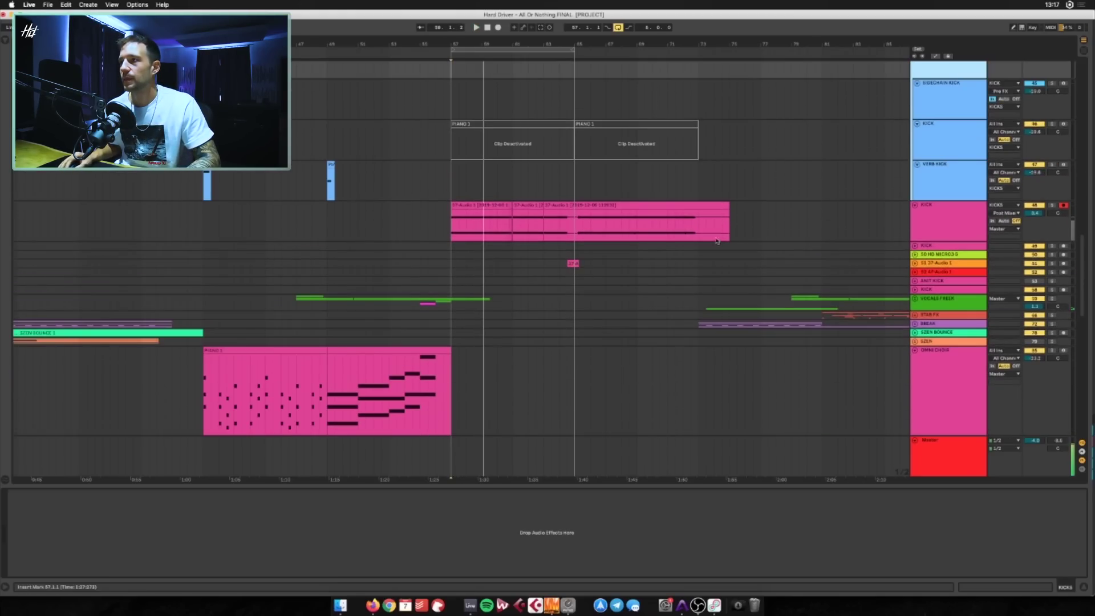
# Play the pink KICK audio track from bar 60 and extend the loop from bar 57 to 75.3.1
pyautogui.click(936, 216)
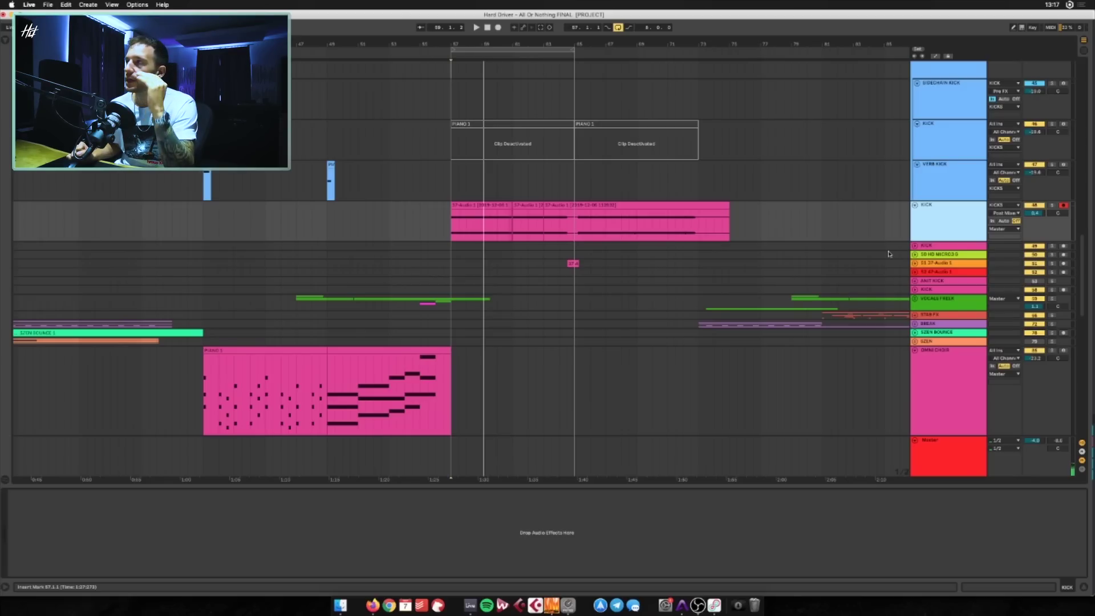
pyautogui.scroll(1, 806, 234)
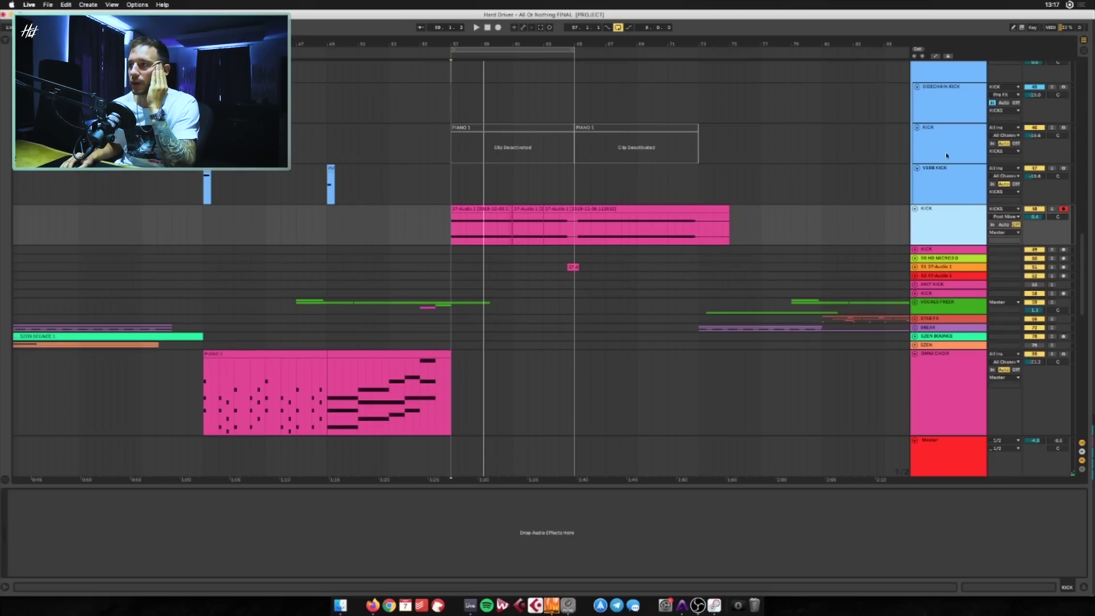
pyautogui.click(499, 221)
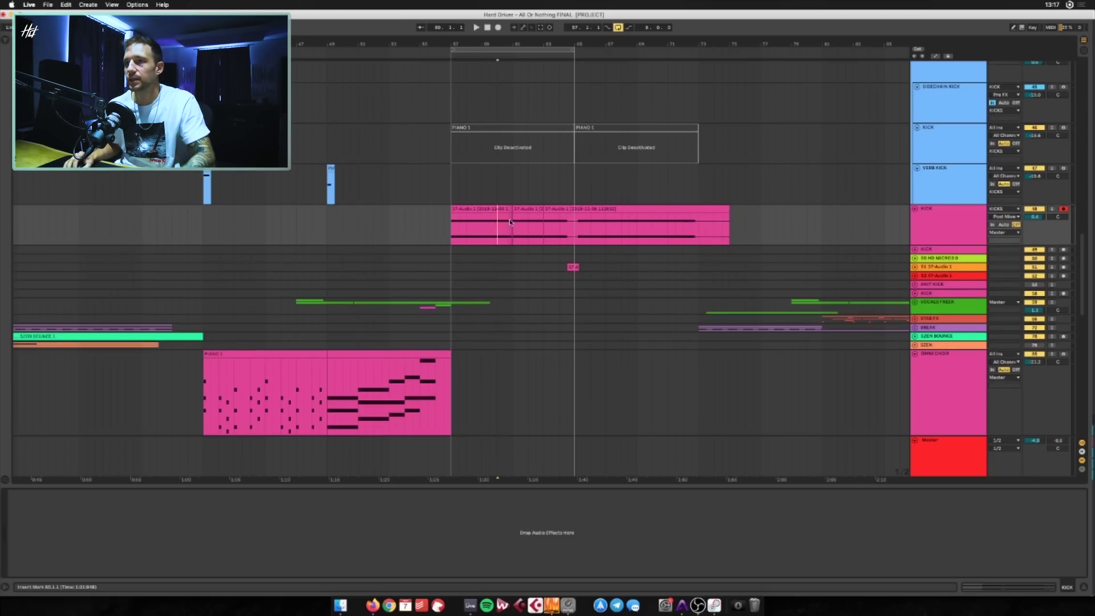
pyautogui.click(505, 222)
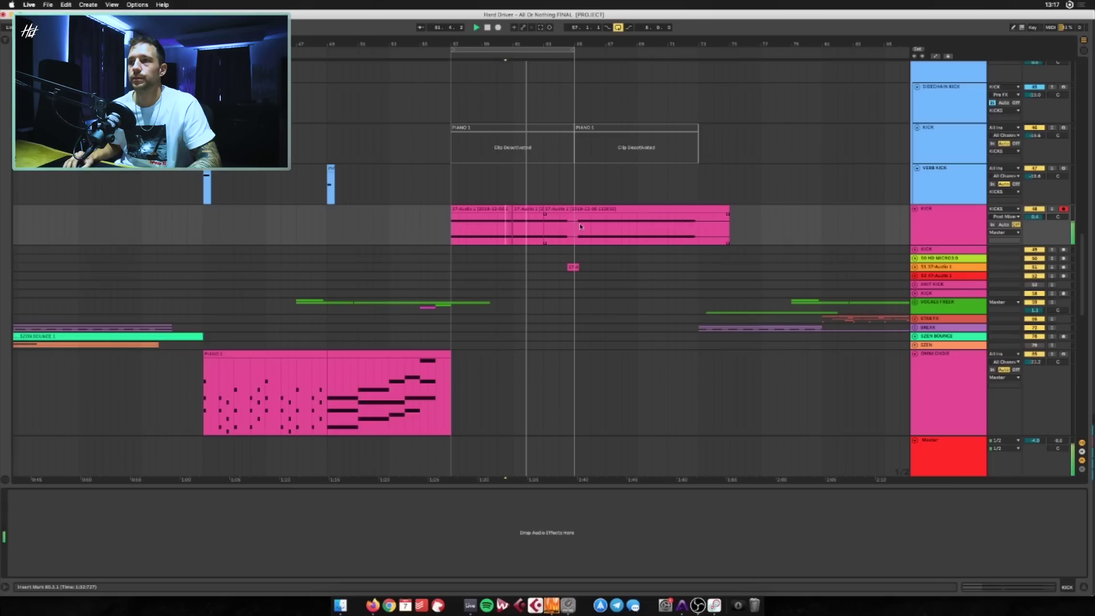
pyautogui.moveTo(572, 48); pyautogui.dragTo(718, 191)
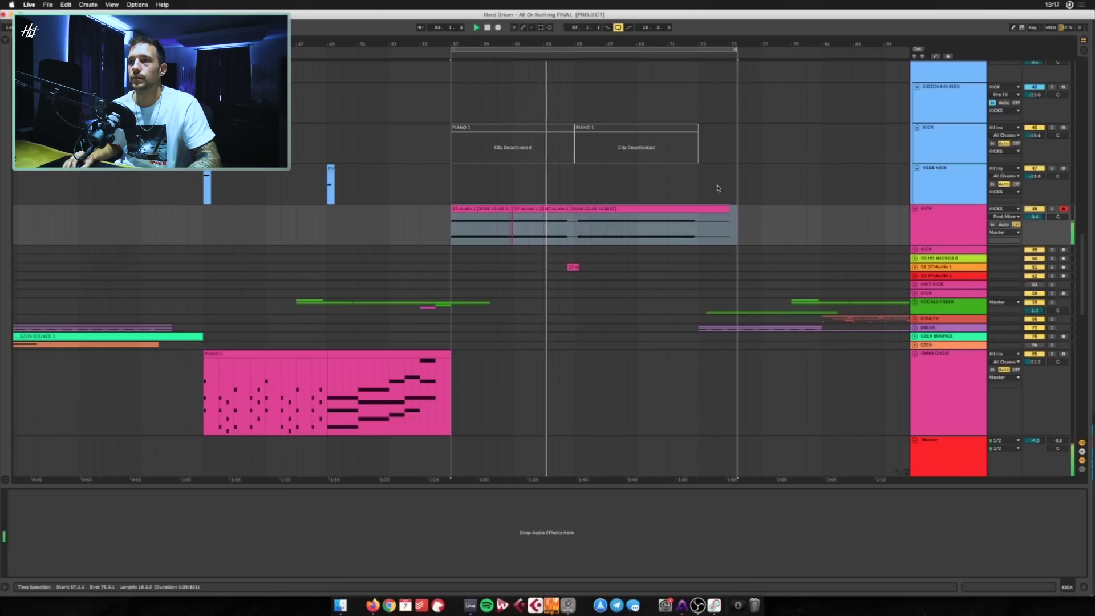
# Unfold the 51 37-Audio 1 track and set the playback start just before its short clip in bar 64
pyautogui.scroll(-2, 901, 227)
pyautogui.click(915, 250)
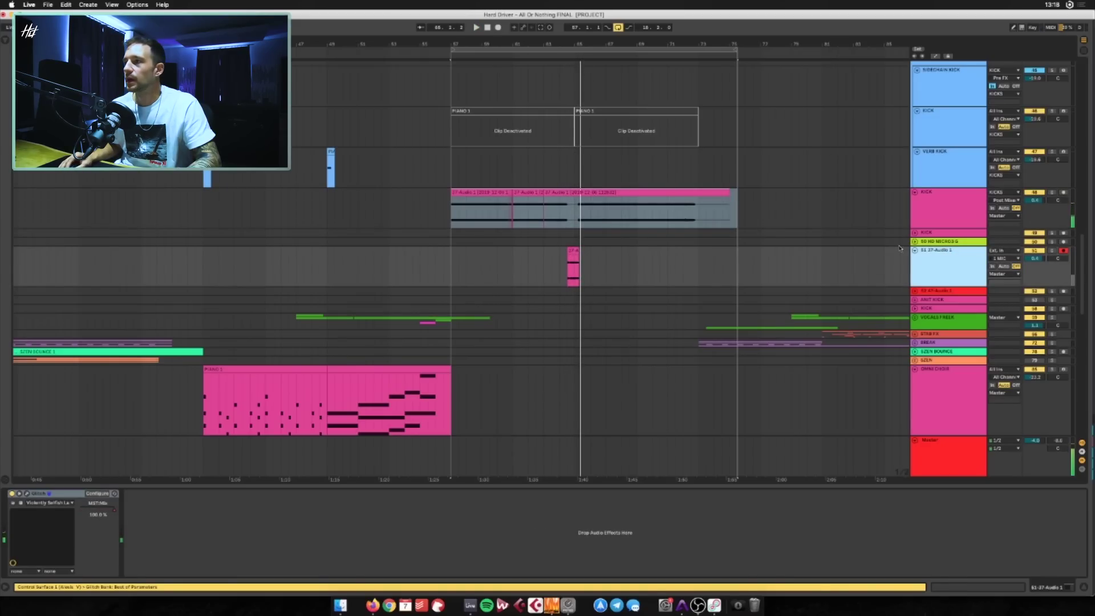
pyautogui.moveTo(564, 44); pyautogui.dragTo(524, 190)
pyautogui.click(487, 270)
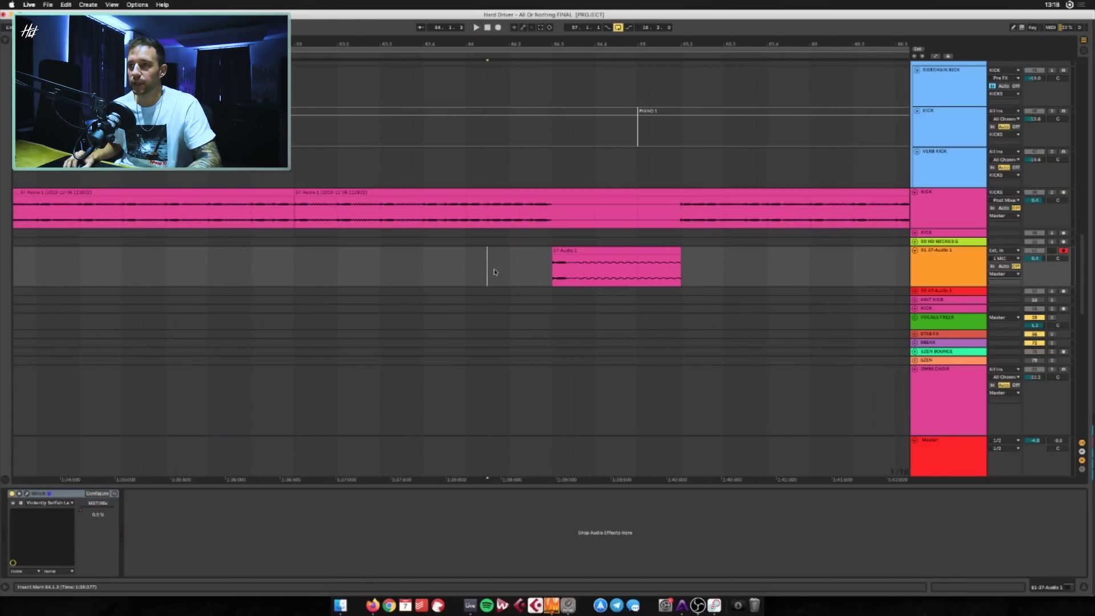
# Play the clip on the orange 37-Audio 1 track from its start and inspect its Glitch 2 plugin's settings
pyautogui.click(553, 267)
pyautogui.press('space')
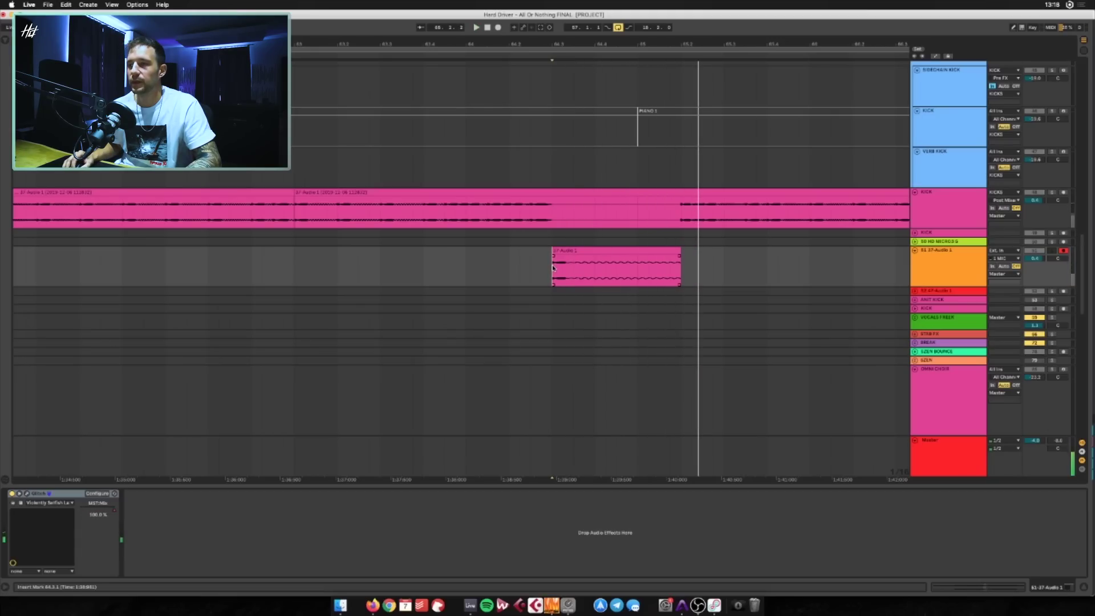
pyautogui.click(26, 494)
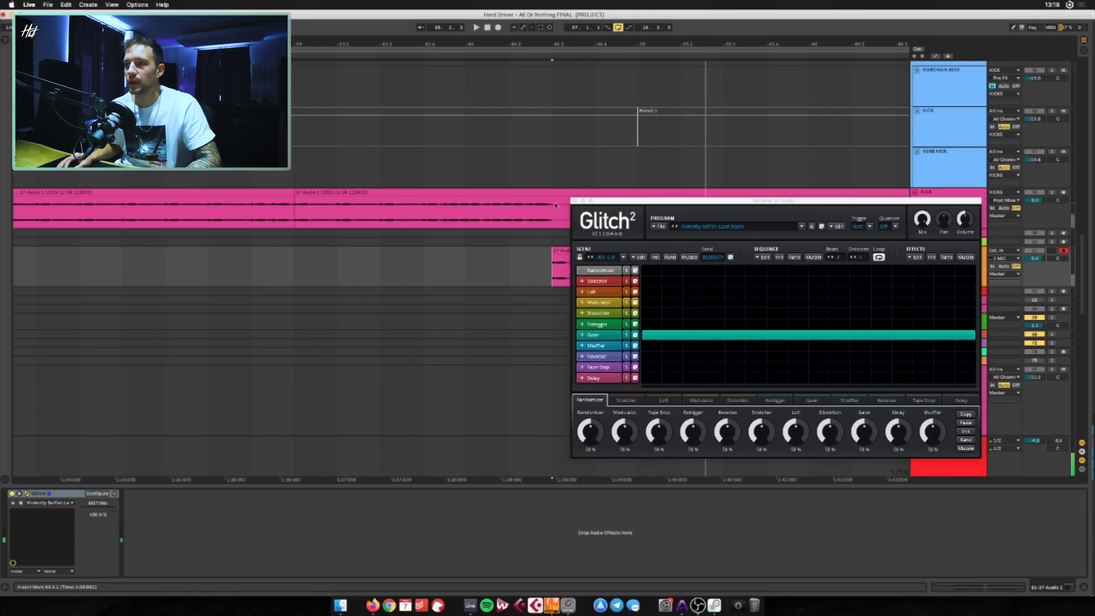
pyautogui.click(574, 200)
# Show the Transpose envelope of the clip on the orange 37-Audio 1 track and listen to the pitch drop
pyautogui.doubleClick(561, 266)
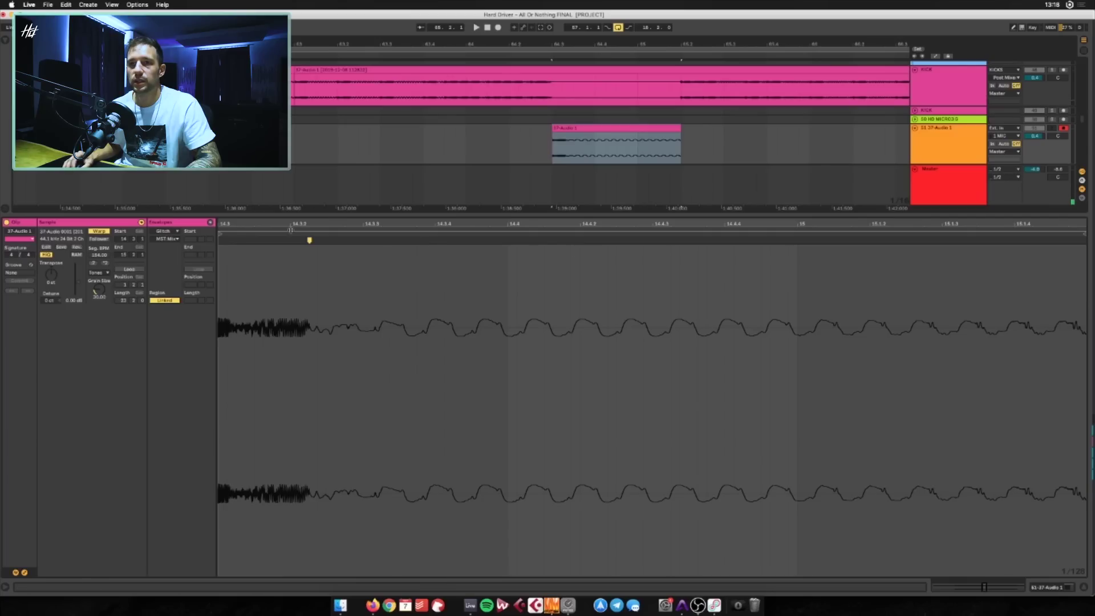
pyautogui.click(165, 231)
pyautogui.click(165, 241)
pyautogui.click(166, 239)
pyautogui.click(167, 255)
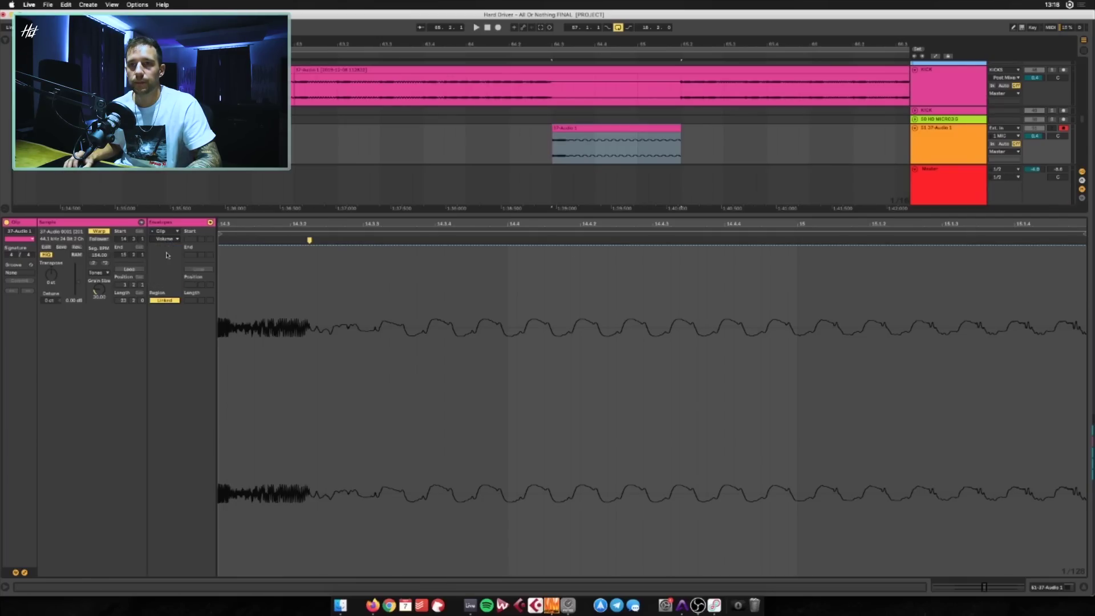
pyautogui.press('space')
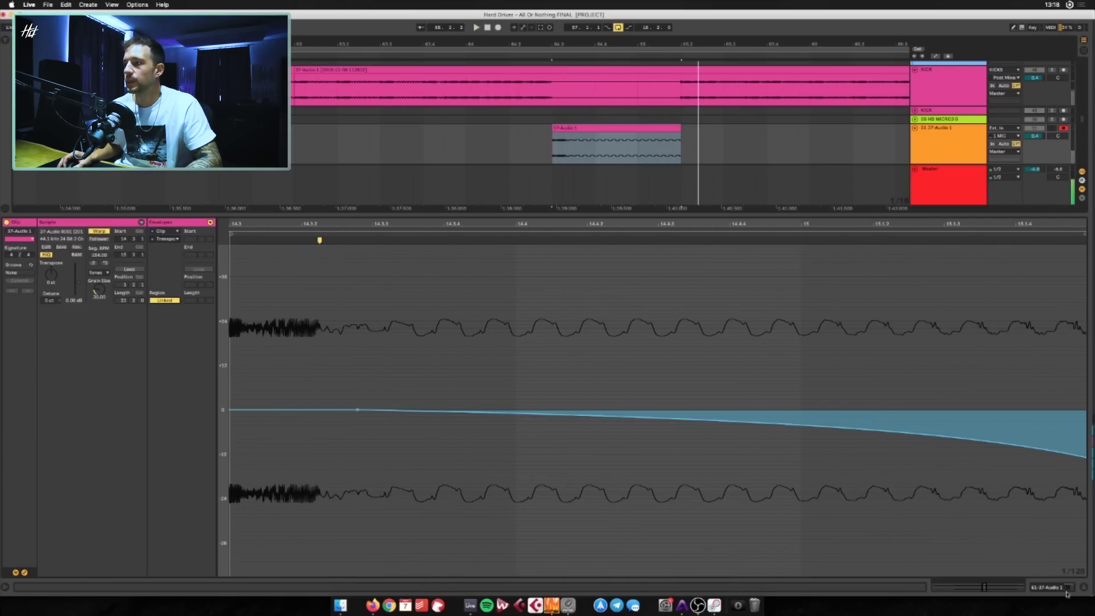
# Close the clip editor and play the kick section from bar 63, ahead of the orange track's pitch-drop clip
pyautogui.press('super+alt+l')
pyautogui.click(326, 188)
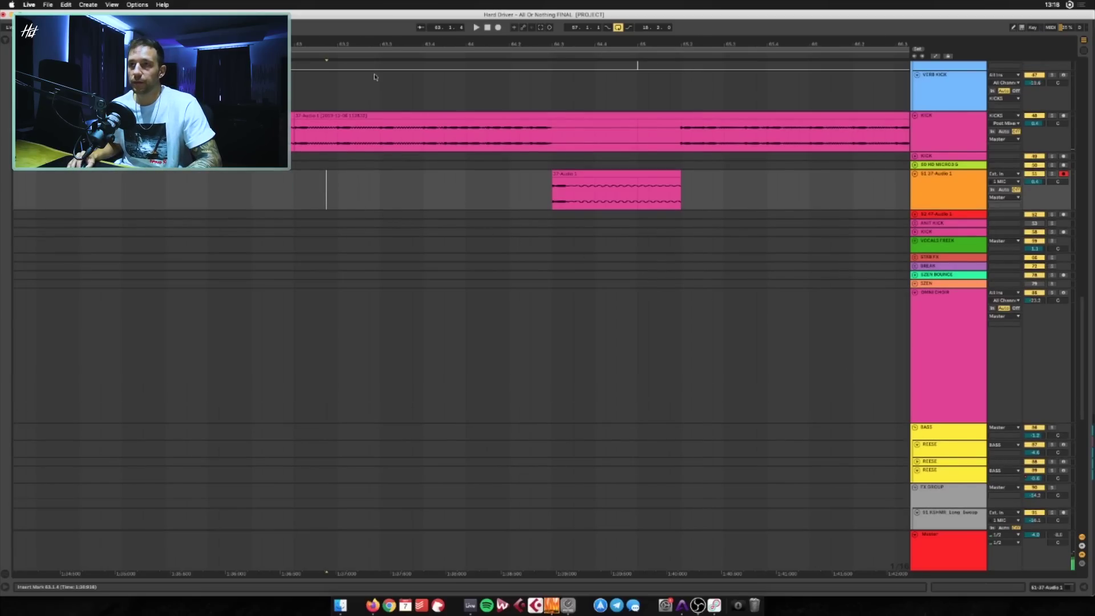
pyautogui.press('space')
pyautogui.press('-')
pyautogui.press('-')
pyautogui.press('-')
pyautogui.press('-')
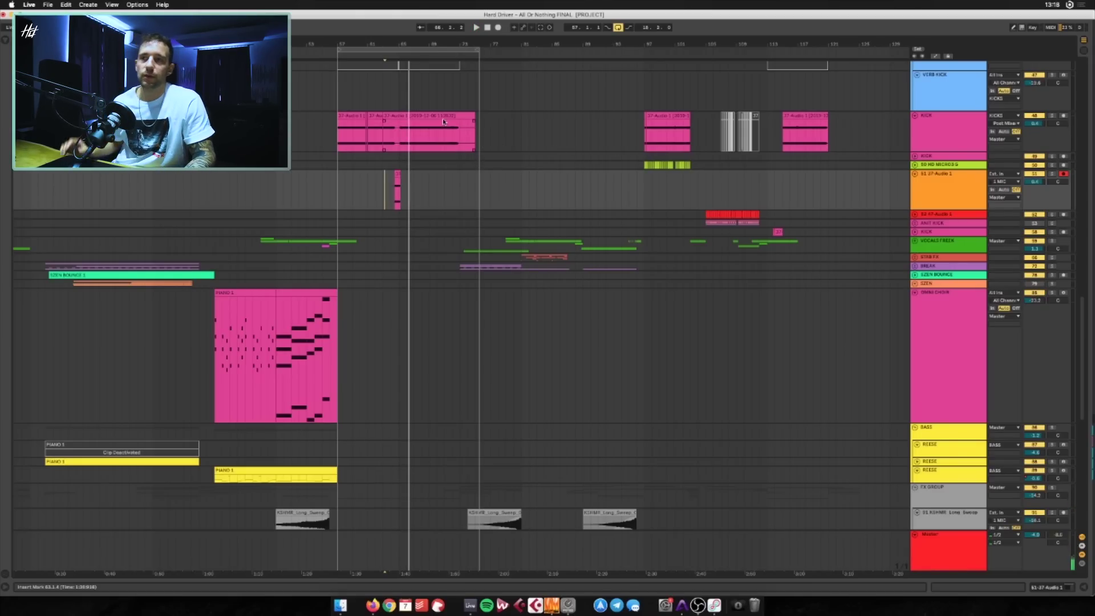
# Play the short chopped clip just before bar 61 on the KICK track and inspect its waveform
pyautogui.moveTo(366, 46); pyautogui.dragTo(385, 137)
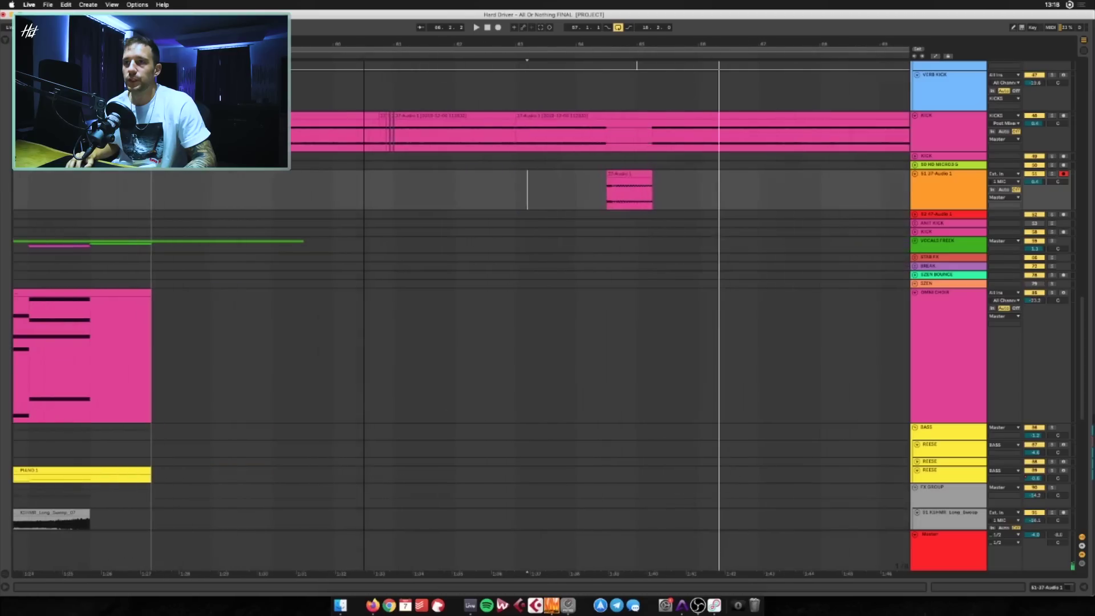
pyautogui.click(382, 130)
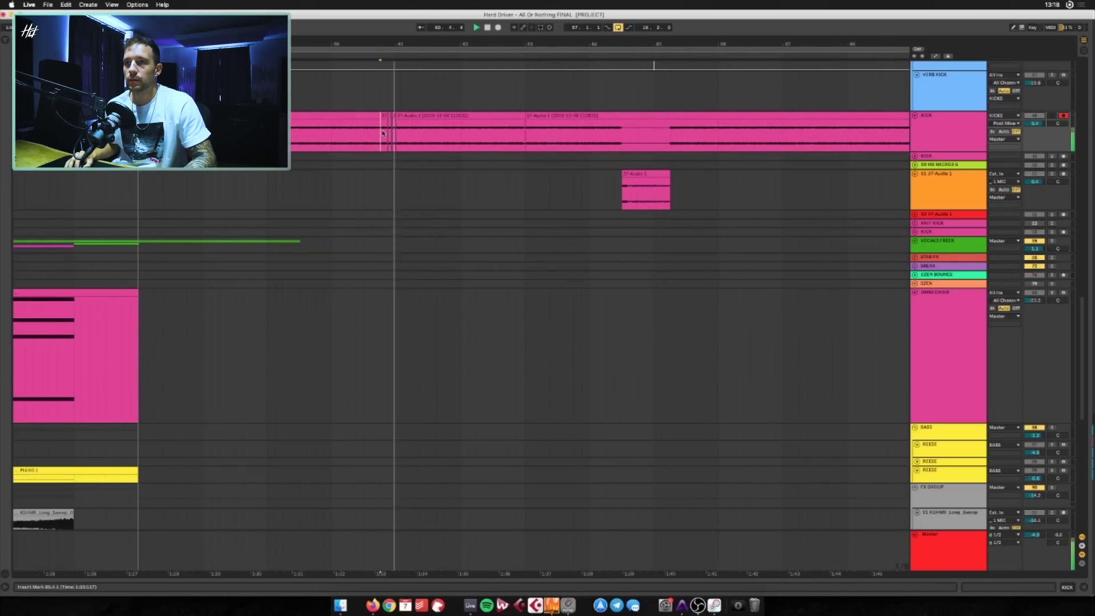
pyautogui.doubleClick(382, 118)
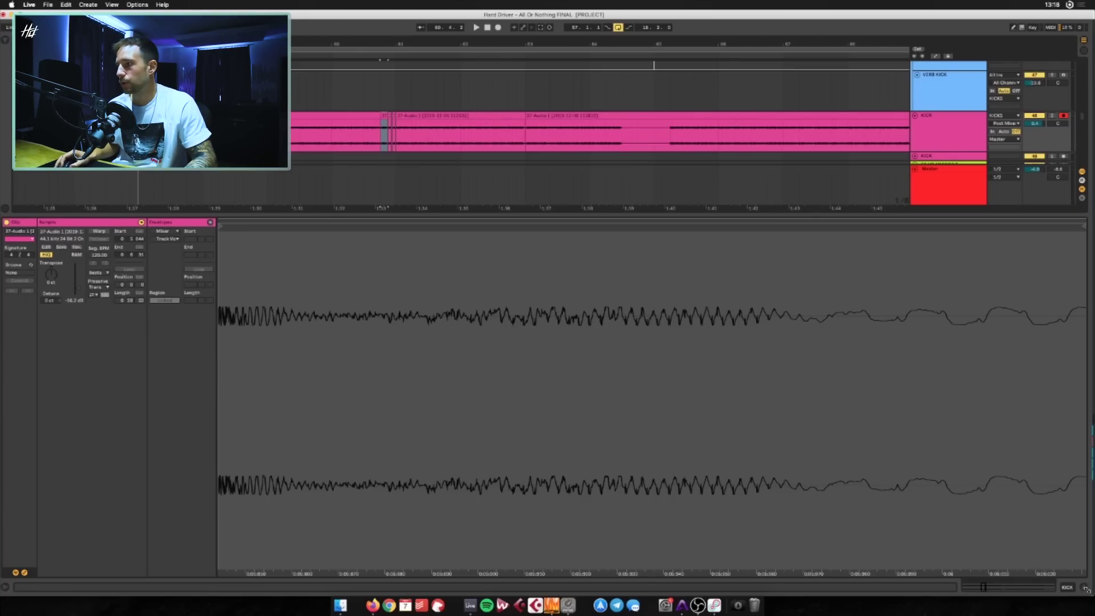
pyautogui.click(1087, 588)
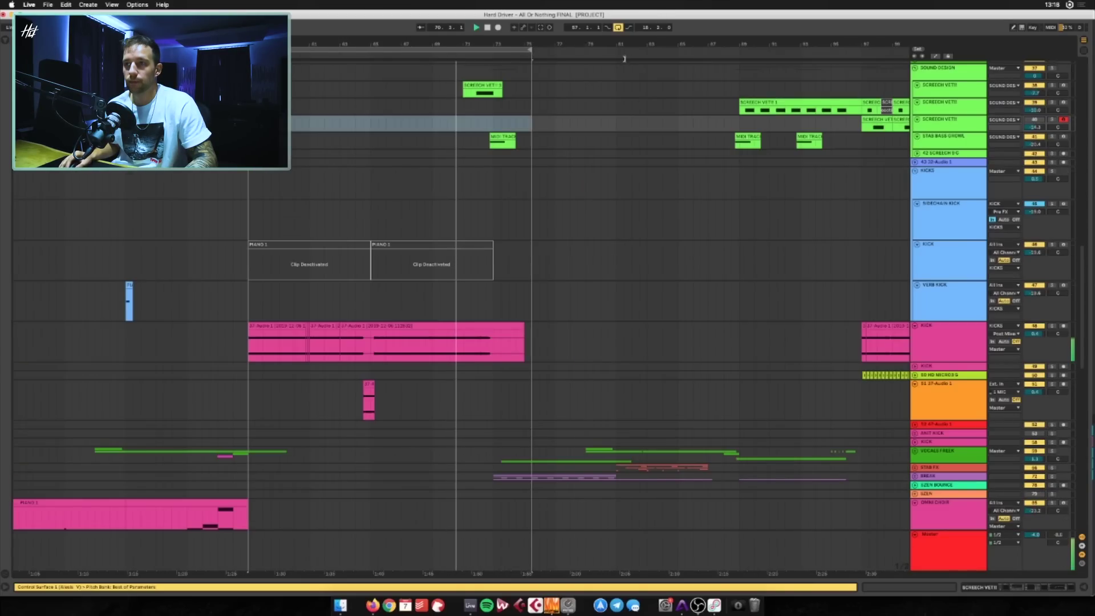
# Review the tracks during playback and set the arrangement loop to run from bar 57 to about bar 89
pyautogui.scroll(6, 515, 199)
pyautogui.scroll(3, 522, 200)
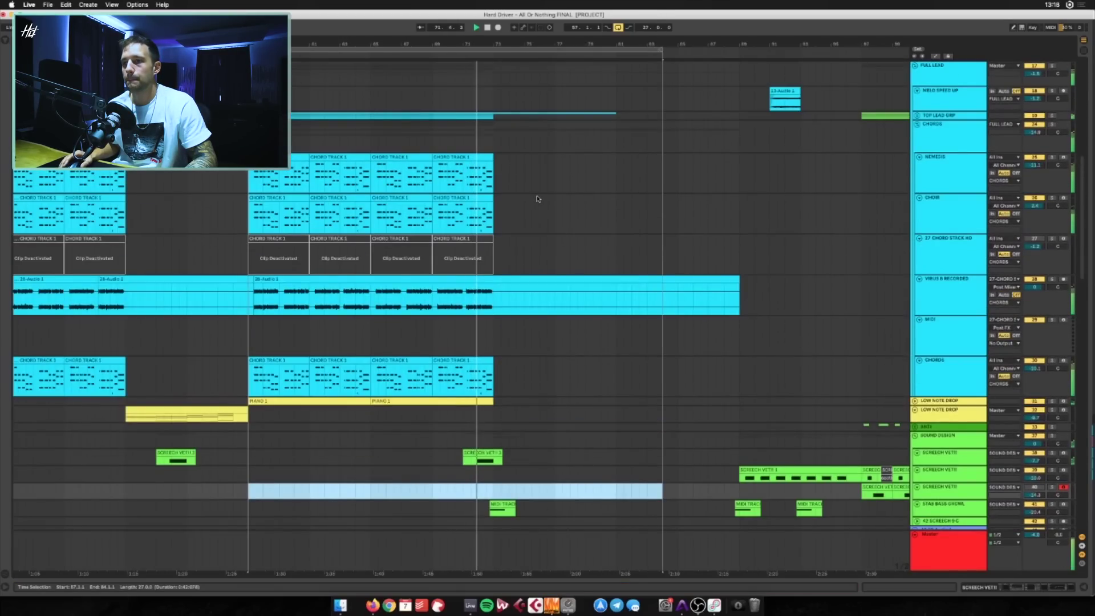
pyautogui.scroll(-4, 534, 205)
pyautogui.scroll(-10, 535, 211)
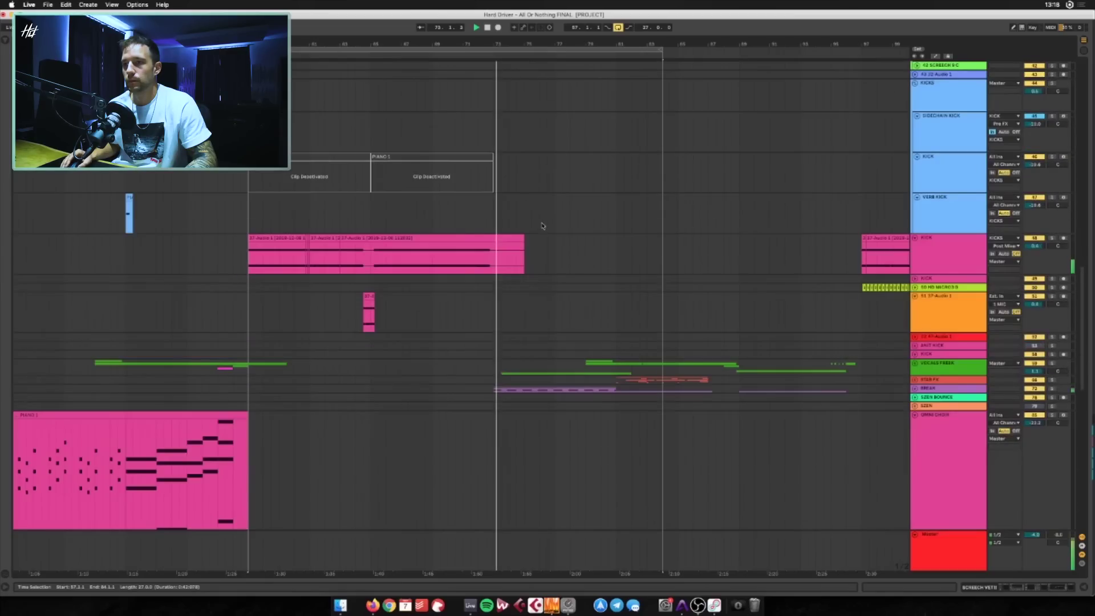
pyautogui.scroll(-3, 659, 260)
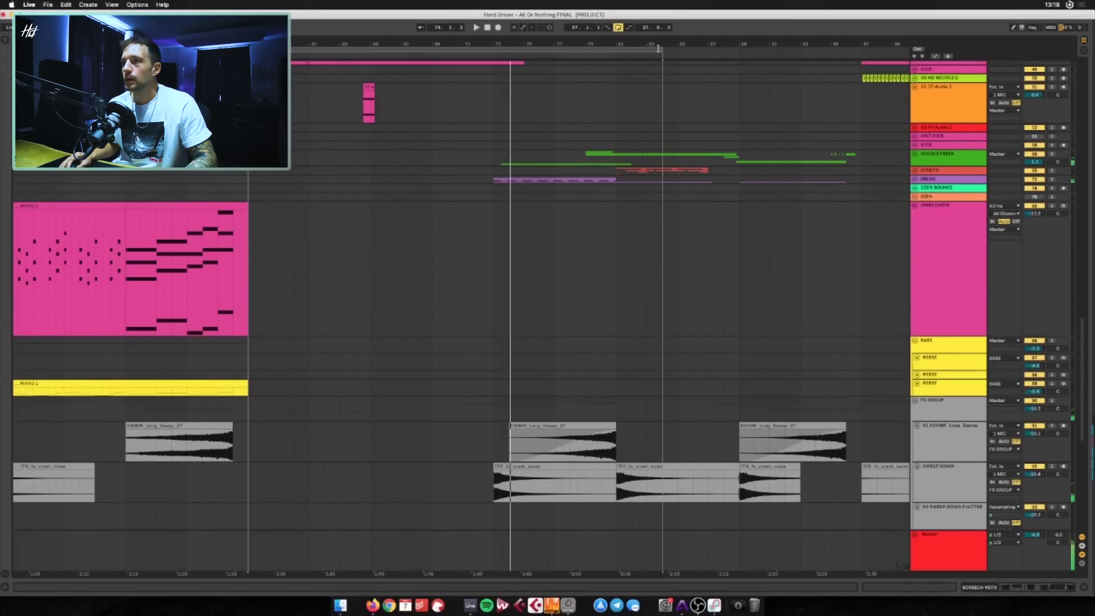
pyautogui.click(732, 50)
pyautogui.scroll(-2, 932, 161)
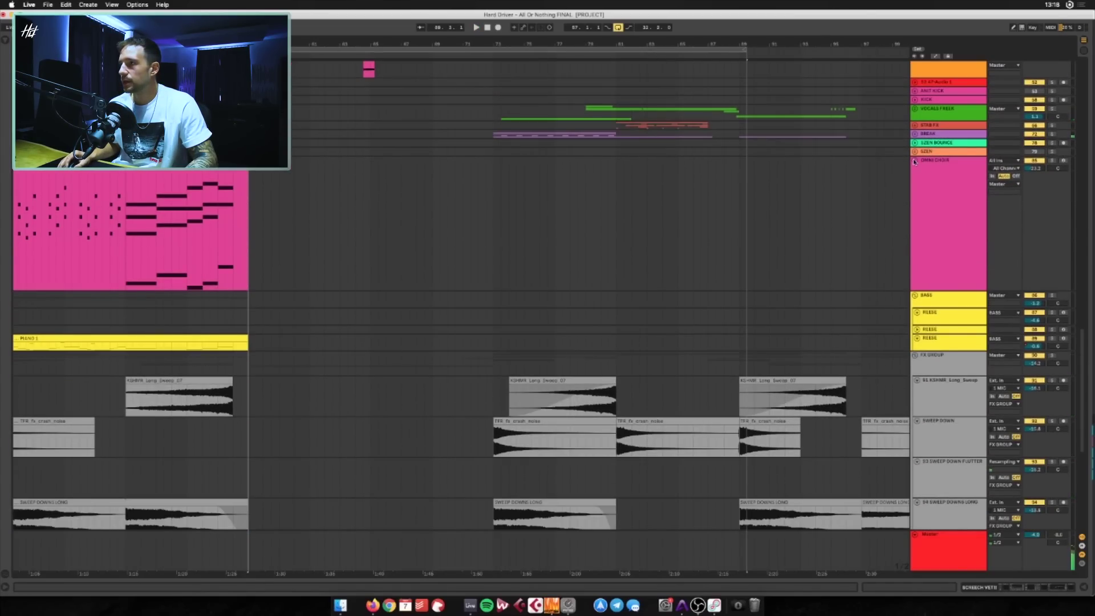
# Fold all tracks and unfold only the BREAK group around bars 73 to 89
pyautogui.keyDown('alt'); pyautogui.click(915, 161); pyautogui.keyUp('alt')
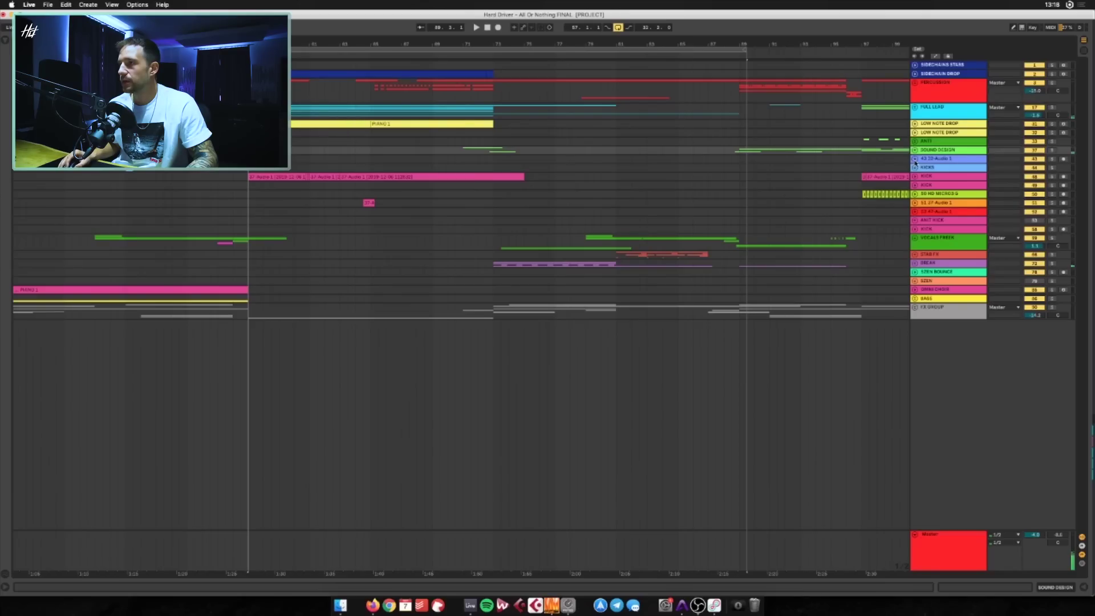
pyautogui.click(915, 264)
pyautogui.moveTo(566, 45); pyautogui.dragTo(515, 244)
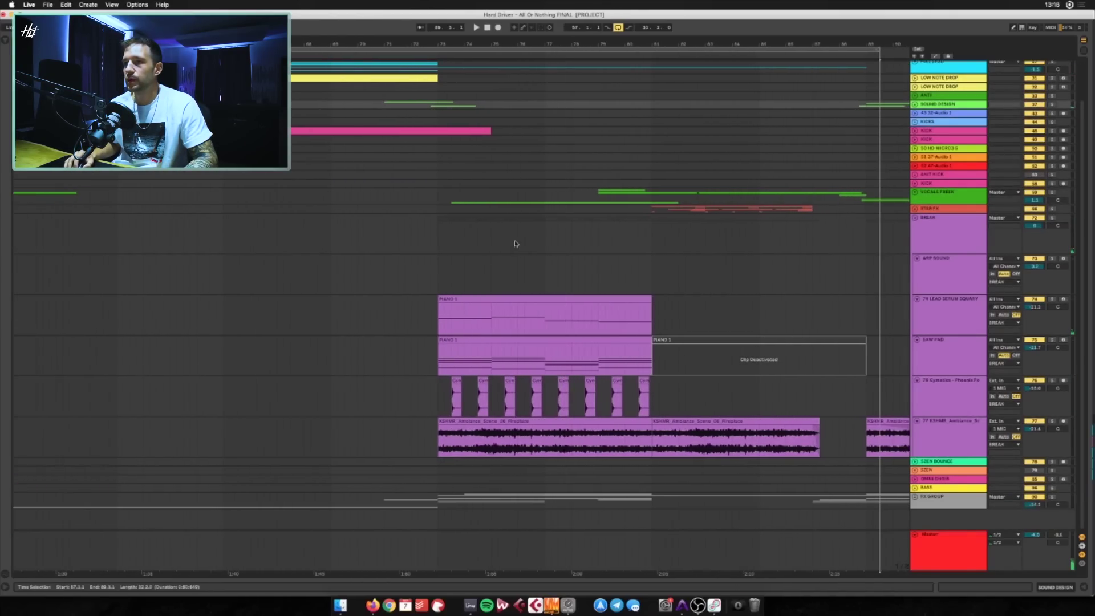
# Audition the BREAK group from bar 73, focusing on the LEAD SERUM SQUARE and SAW PAD tracks
pyautogui.click(559, 296)
pyautogui.click(957, 314)
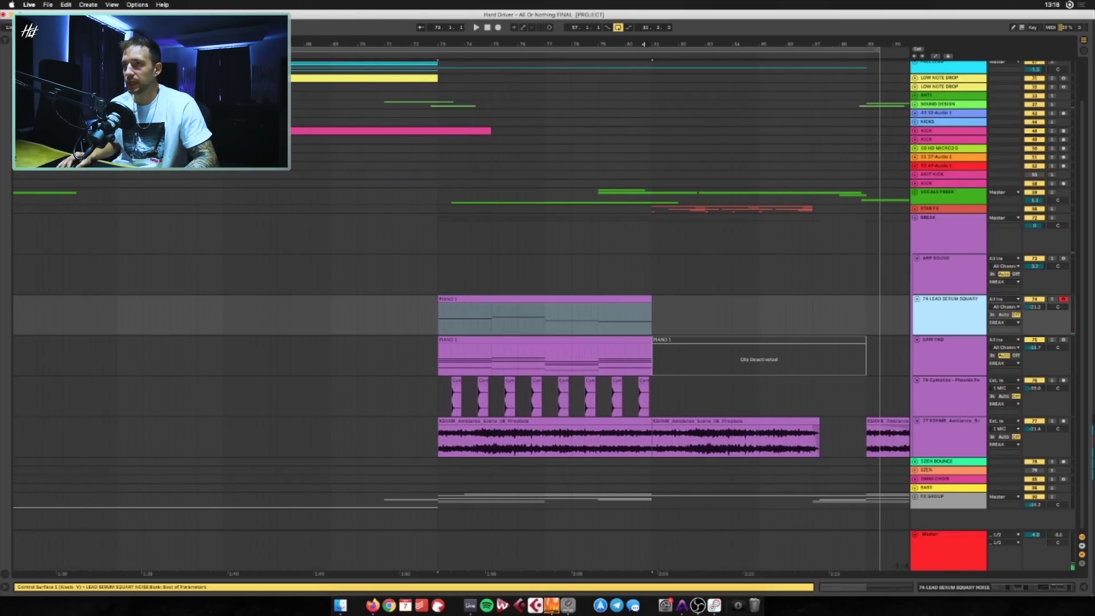
pyautogui.press('space')
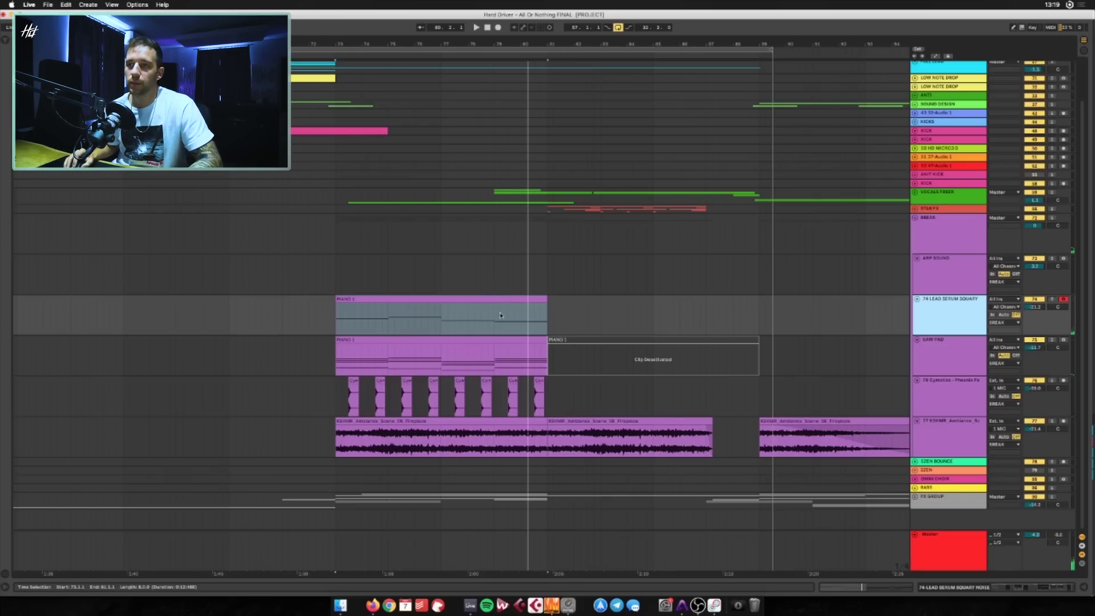
pyautogui.press('space')
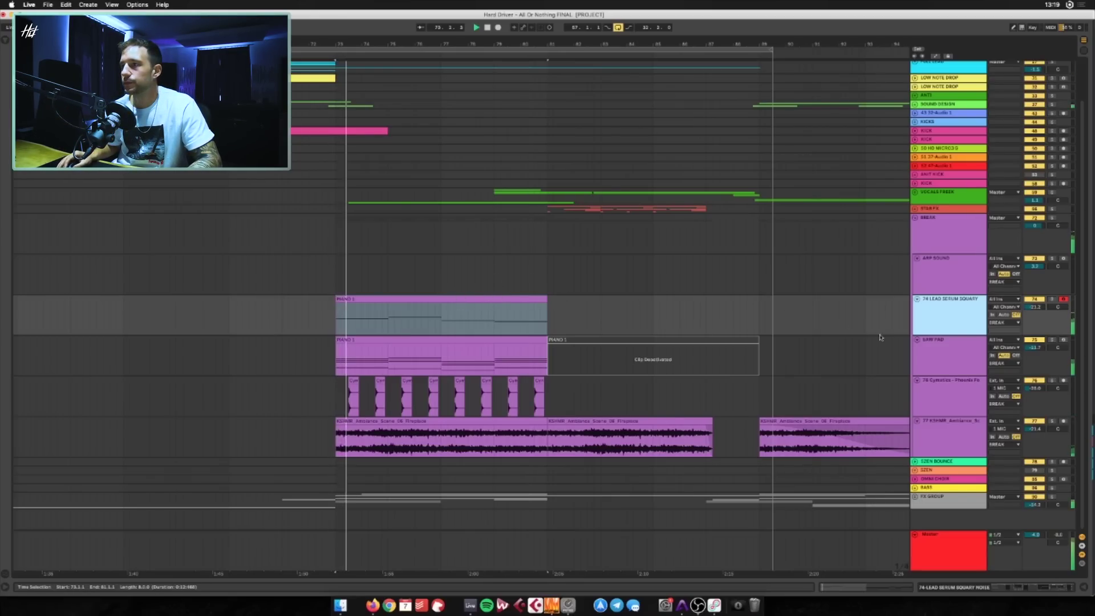
pyautogui.click(963, 351)
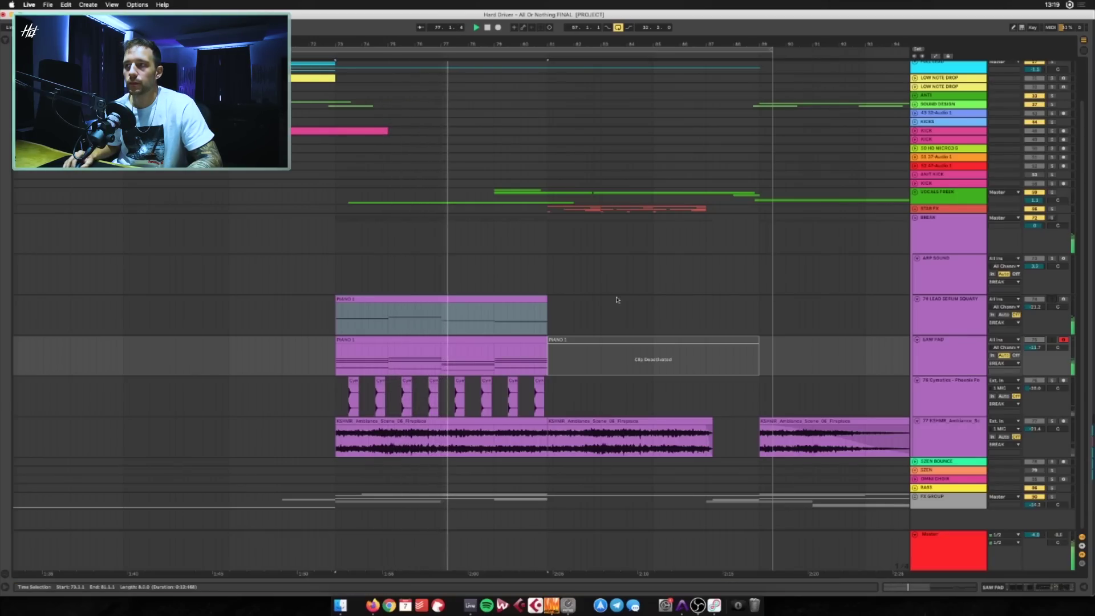
pyautogui.click(656, 298)
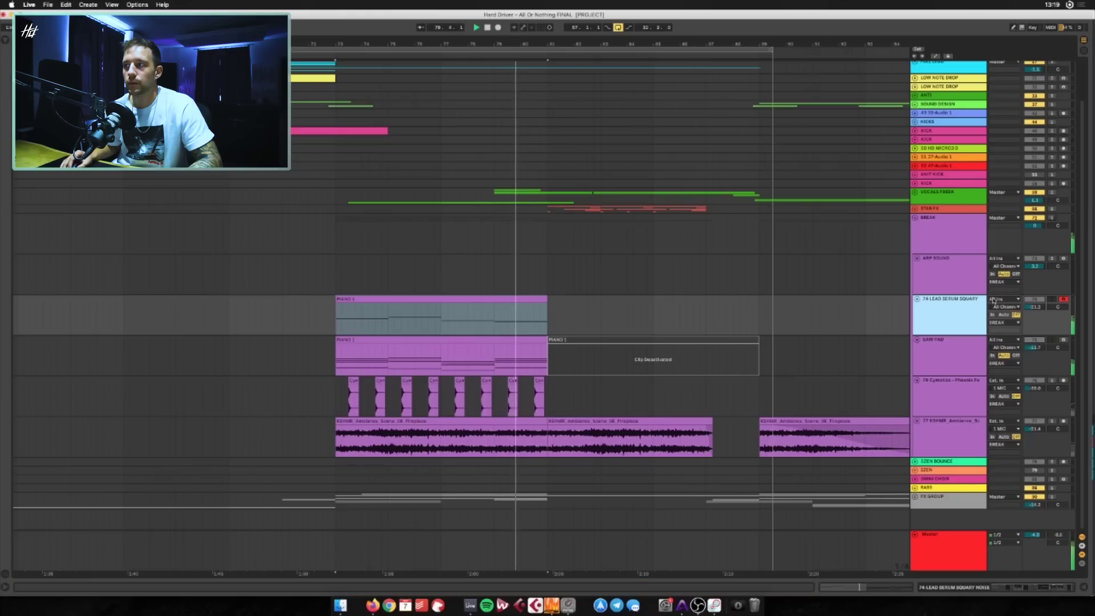
pyautogui.click(1041, 224)
pyautogui.click(942, 234)
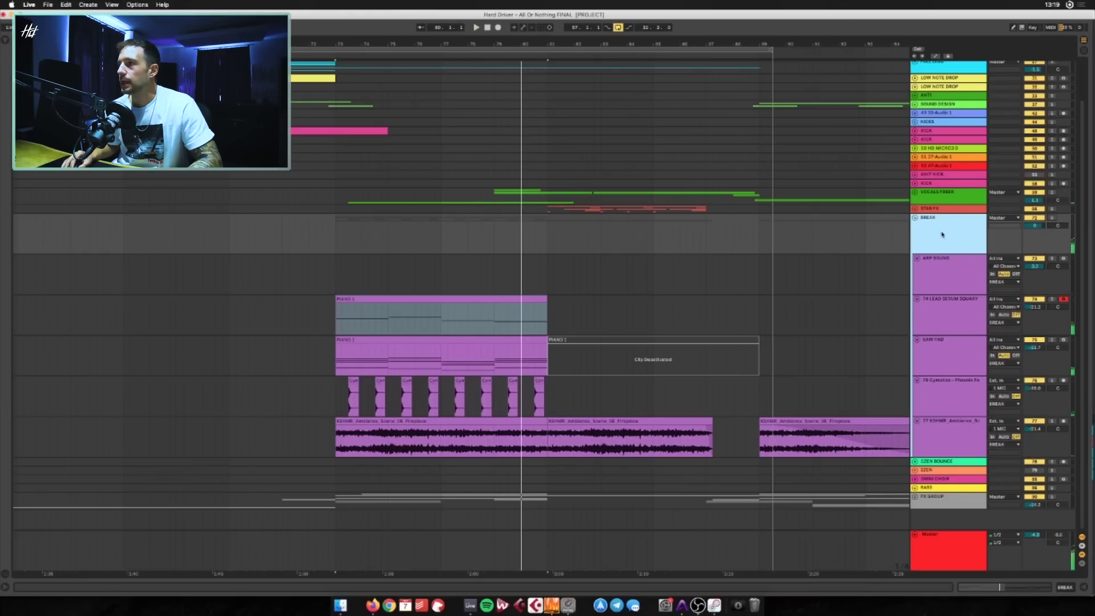
# Unfold the VOCALS FREEK group and play the Crowd track's clips from just after bar 73
pyautogui.click(919, 197)
pyautogui.click(916, 193)
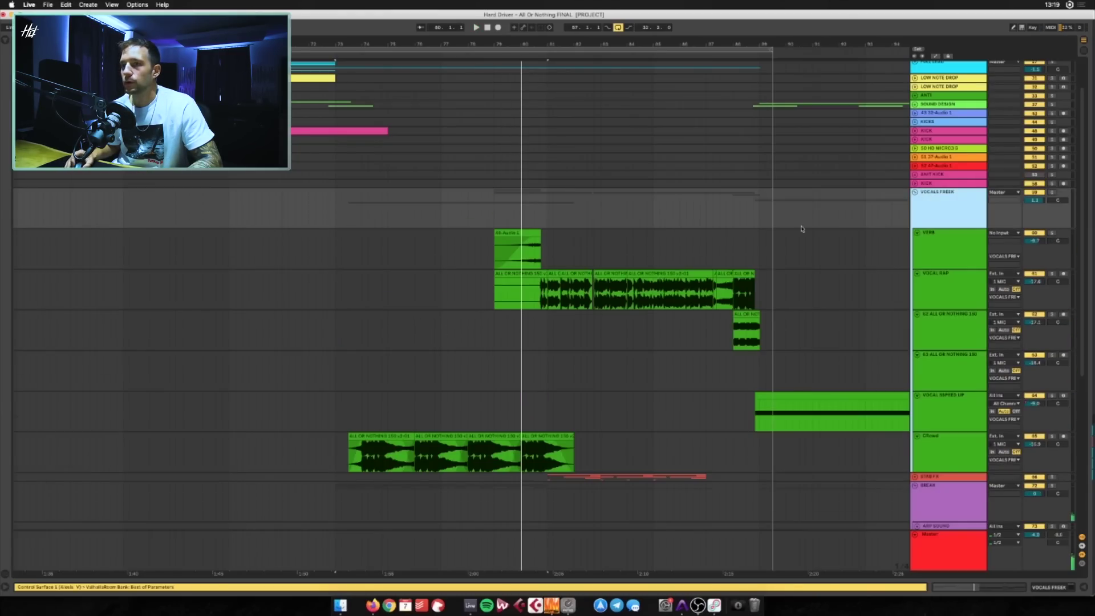
pyautogui.scroll(-3, 345, 357)
pyautogui.click(342, 318)
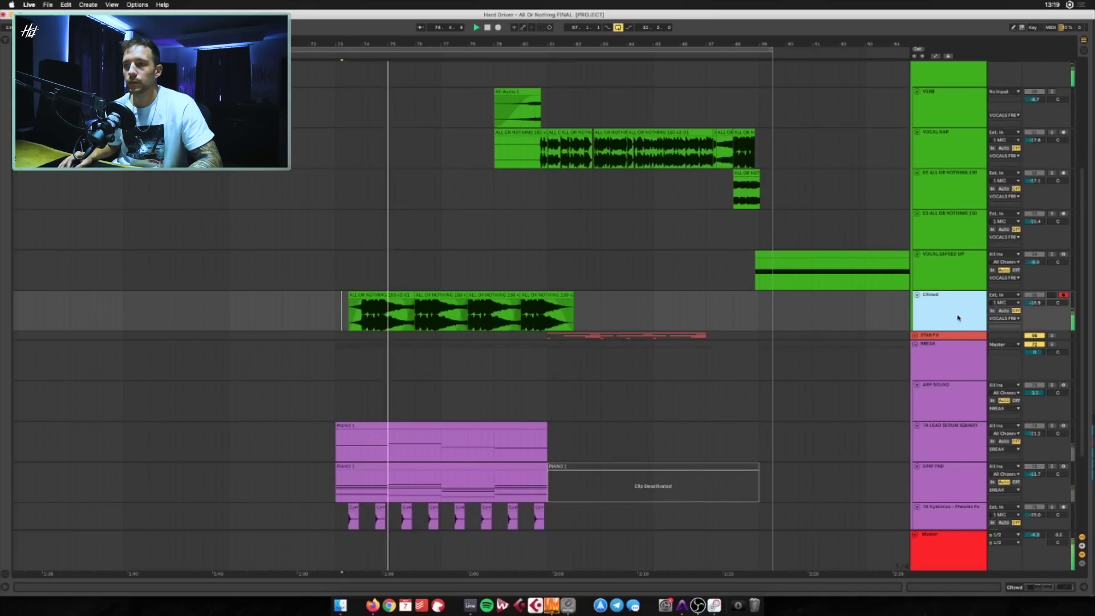
# Examine the Crowd track's effect chain and follow the vocal and break tracks as playback continues
pyautogui.moveTo(112, 577); pyautogui.dragTo(112, 480)
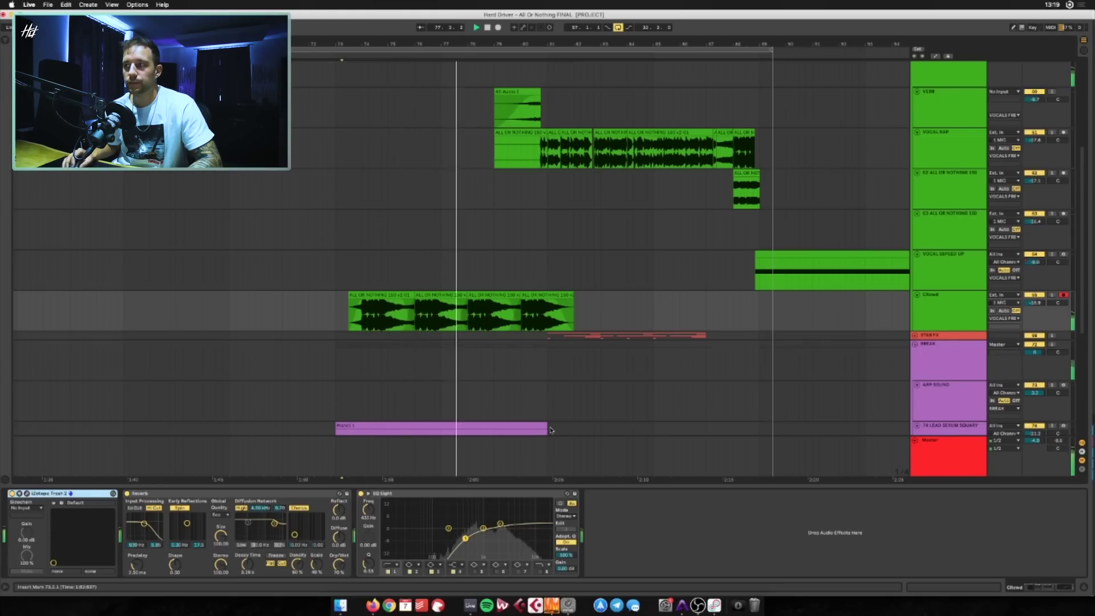
pyautogui.scroll(-1, 508, 285)
pyautogui.scroll(-6, 508, 285)
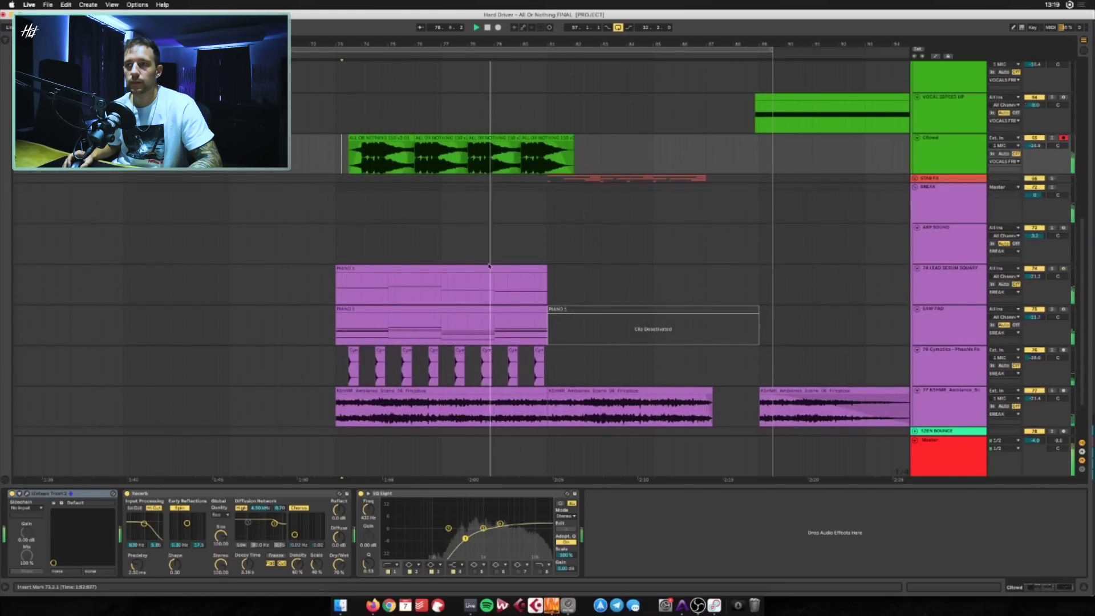
pyautogui.scroll(7, 516, 271)
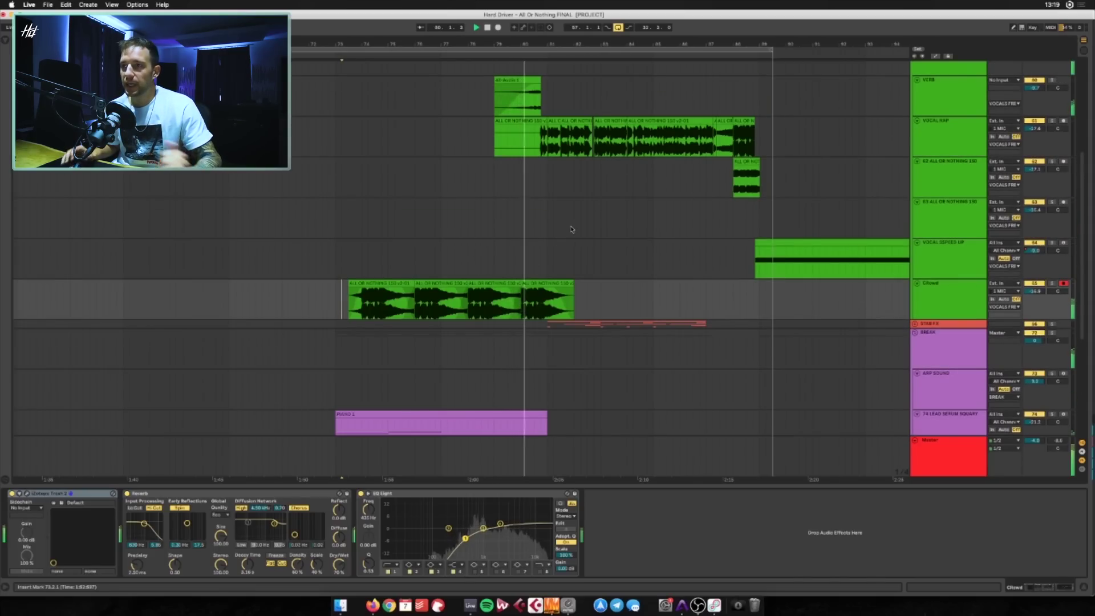
pyautogui.scroll(-2, 630, 276)
pyautogui.hscroll(2, 630, 276)
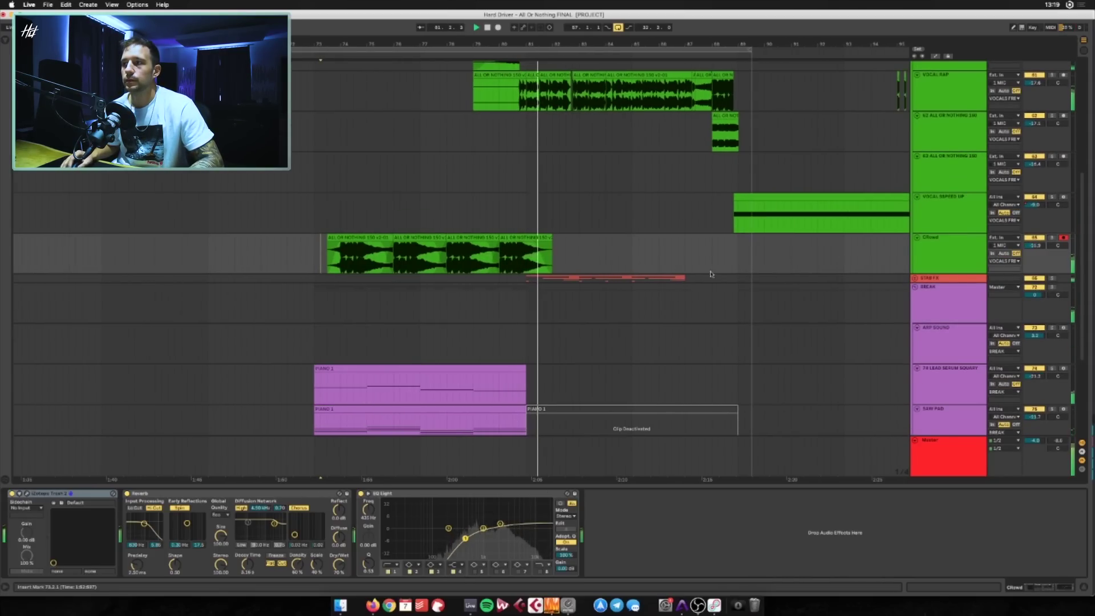
# Fold all tracks and unfold only the STAB FX group around bars 81 to 87
pyautogui.keyDown('alt'); pyautogui.click(916, 288); pyautogui.keyUp('alt')
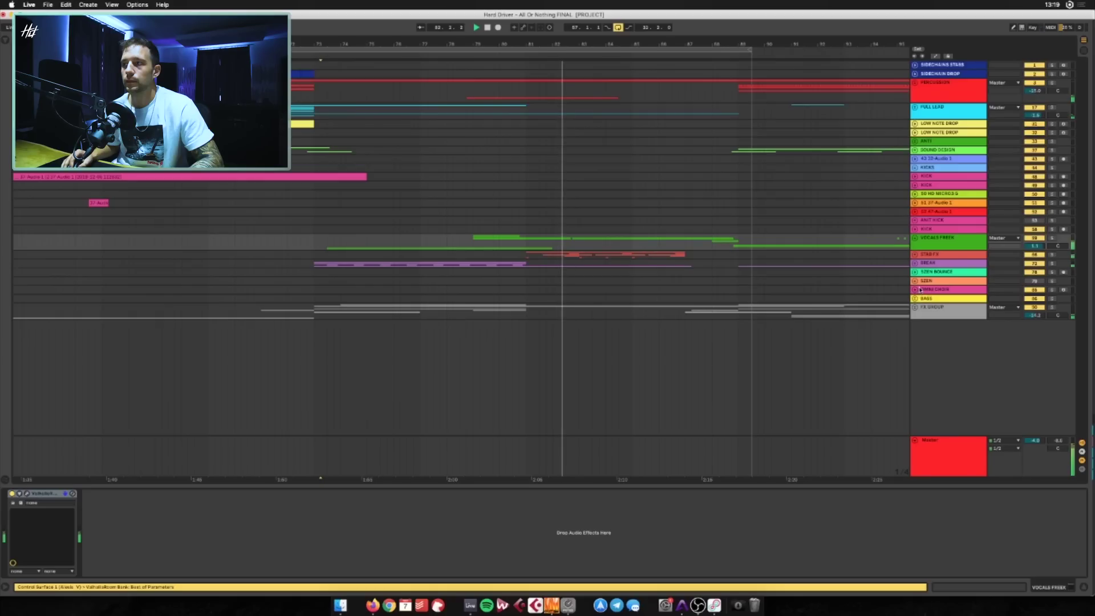
pyautogui.click(915, 256)
pyautogui.scroll(-6, 753, 227)
pyautogui.hscroll(5, 702, 198)
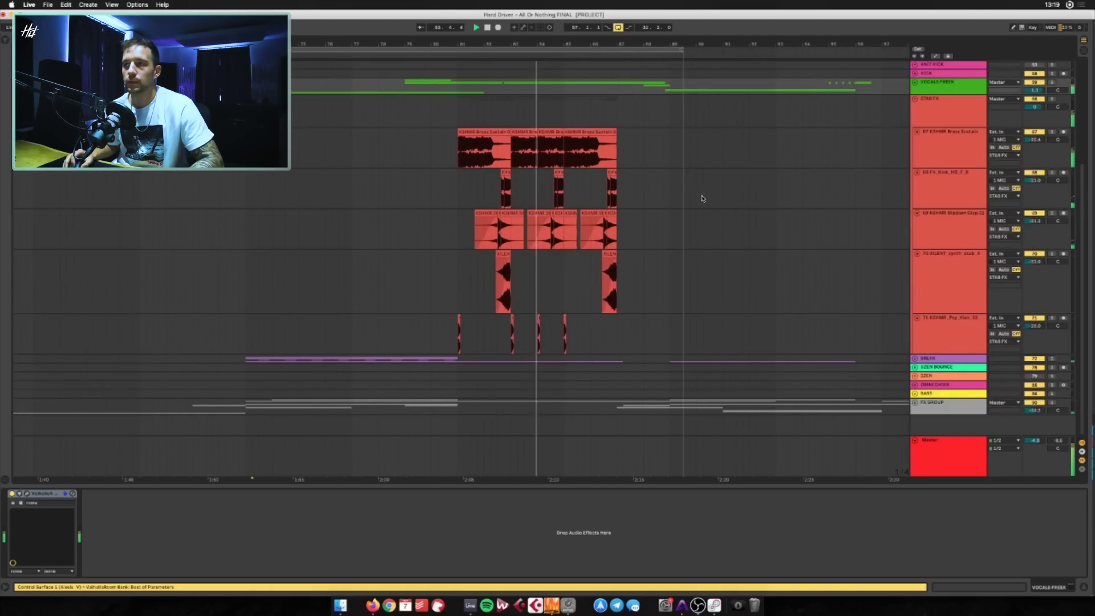
pyautogui.hscroll(5, 576, 42)
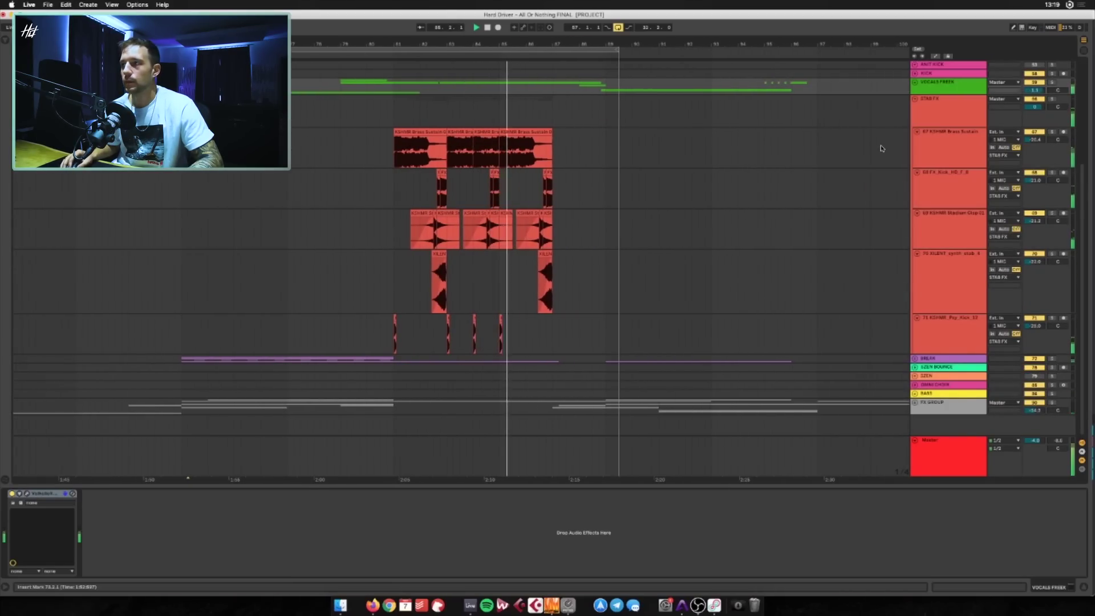
# Audition the STAB FX group from bar 81
pyautogui.click(956, 105)
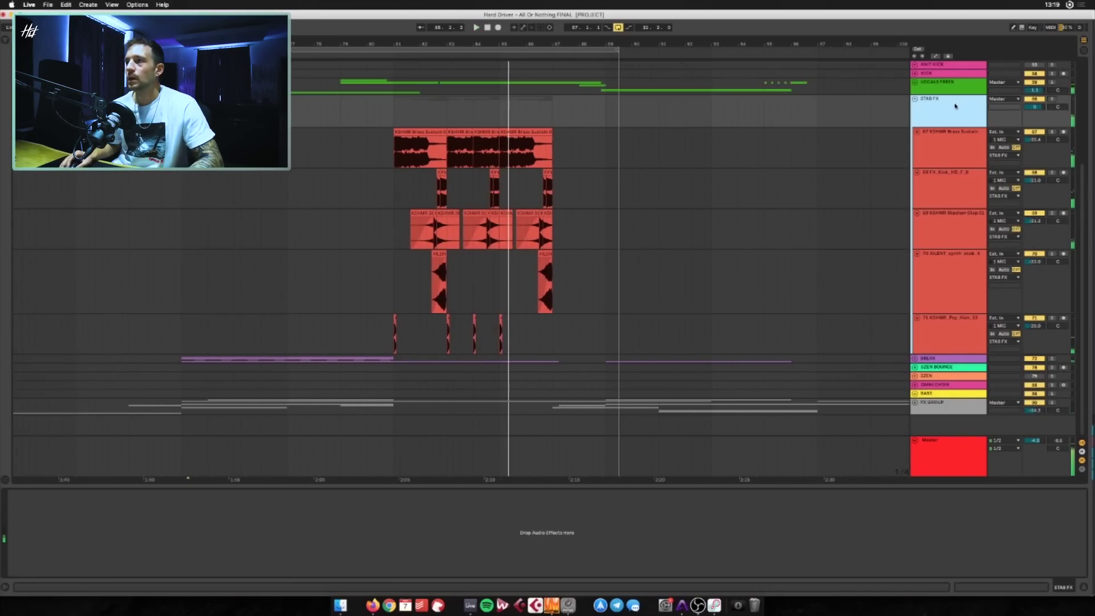
pyautogui.click(393, 111)
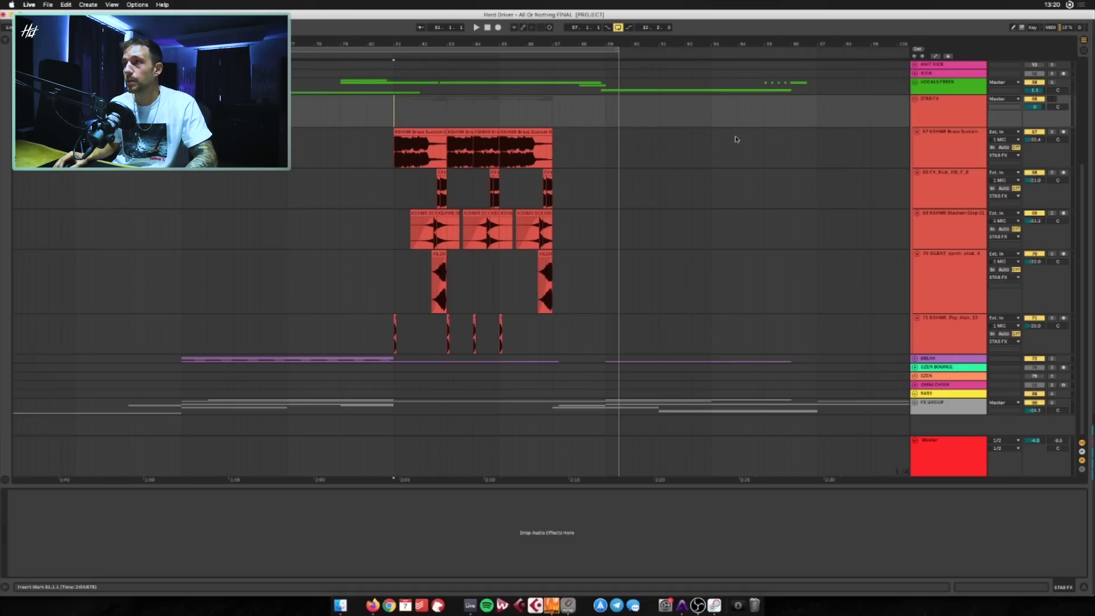
pyautogui.click(969, 110)
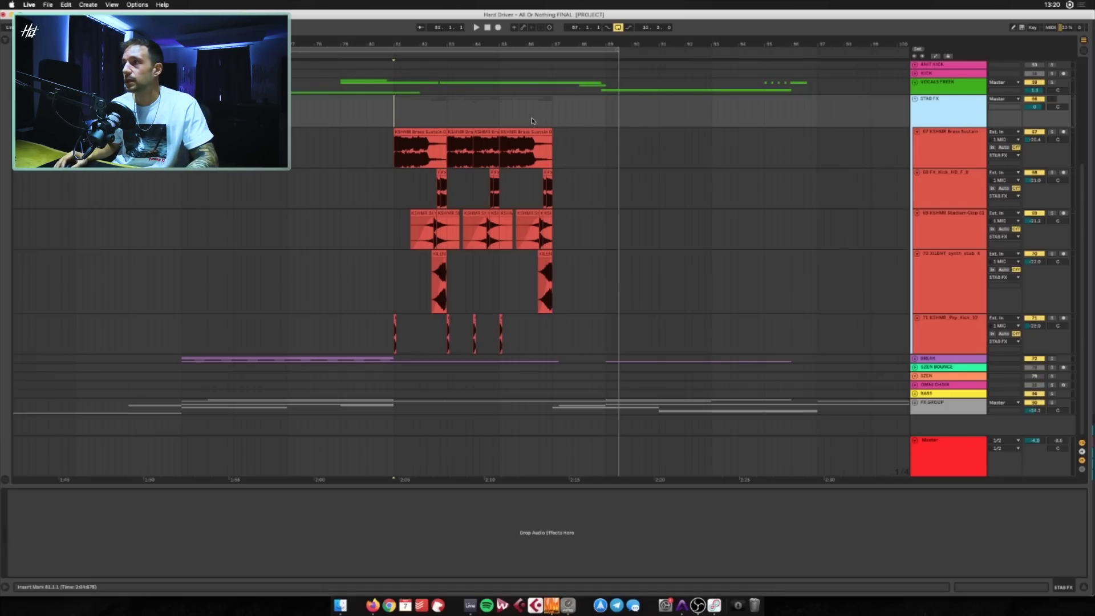
# Play through the STAB FX group's clips from bar 81 and examine the Brass Sustain track's effect chain
pyautogui.press('space')
pyautogui.scroll(1, 513, 165)
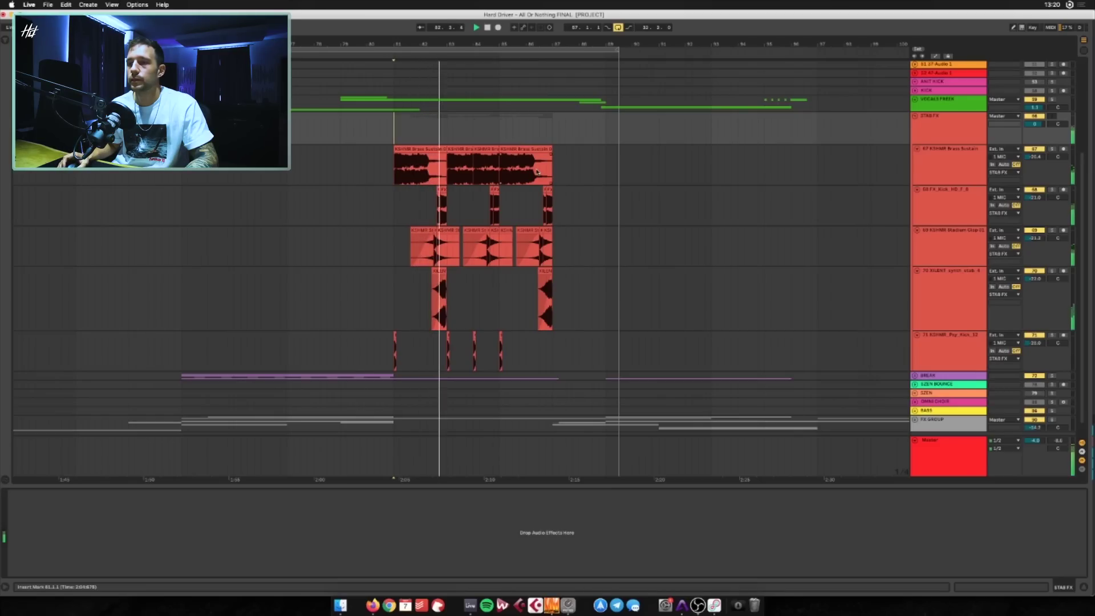
pyautogui.scroll(1, 528, 167)
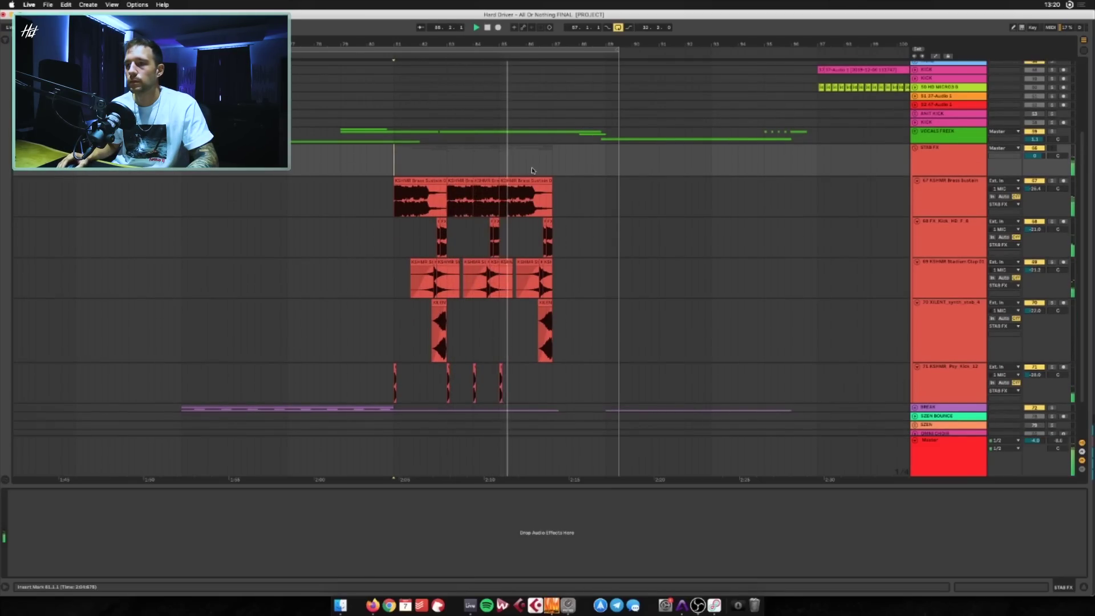
pyautogui.scroll(-2, 845, 344)
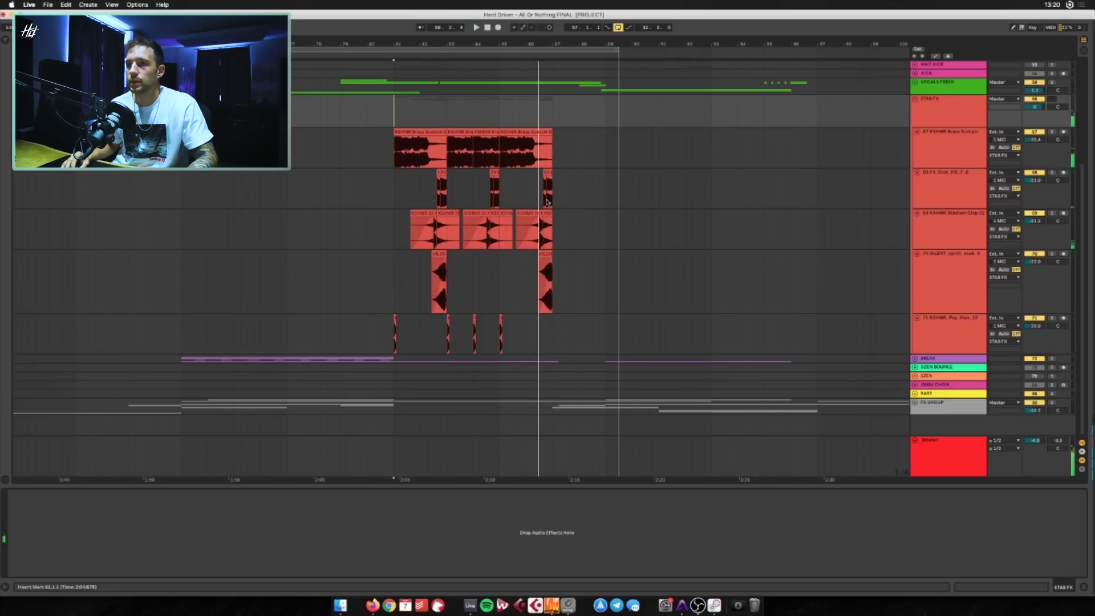
pyautogui.click(523, 139)
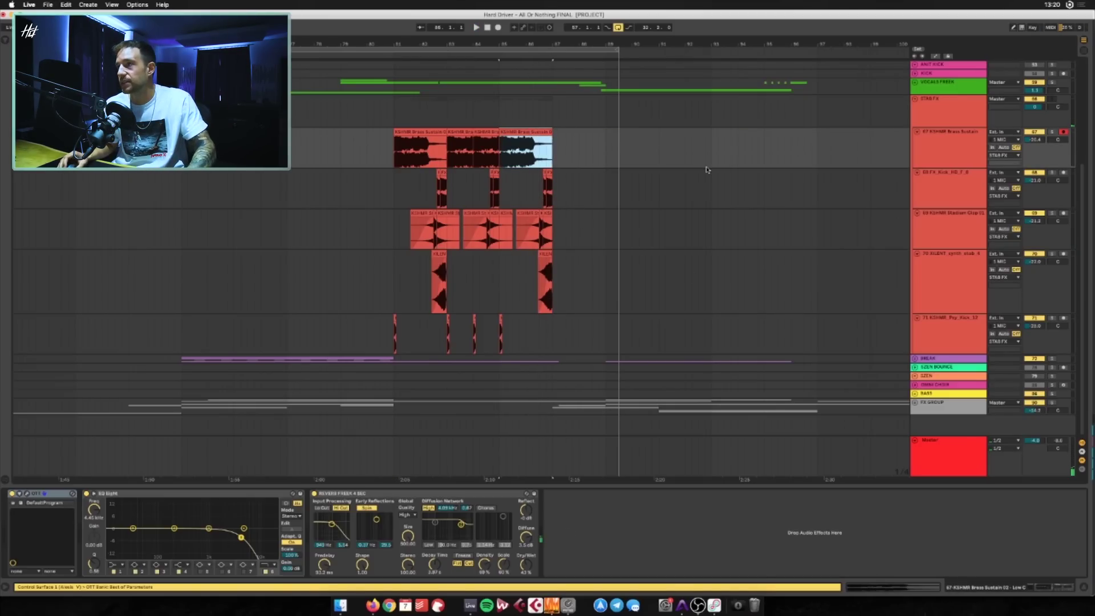
# Play the stab section from bar 81 in the full mix, with the STAB FX group no longer soloed
pyautogui.scroll(1, 1009, 135)
pyautogui.click(1054, 96)
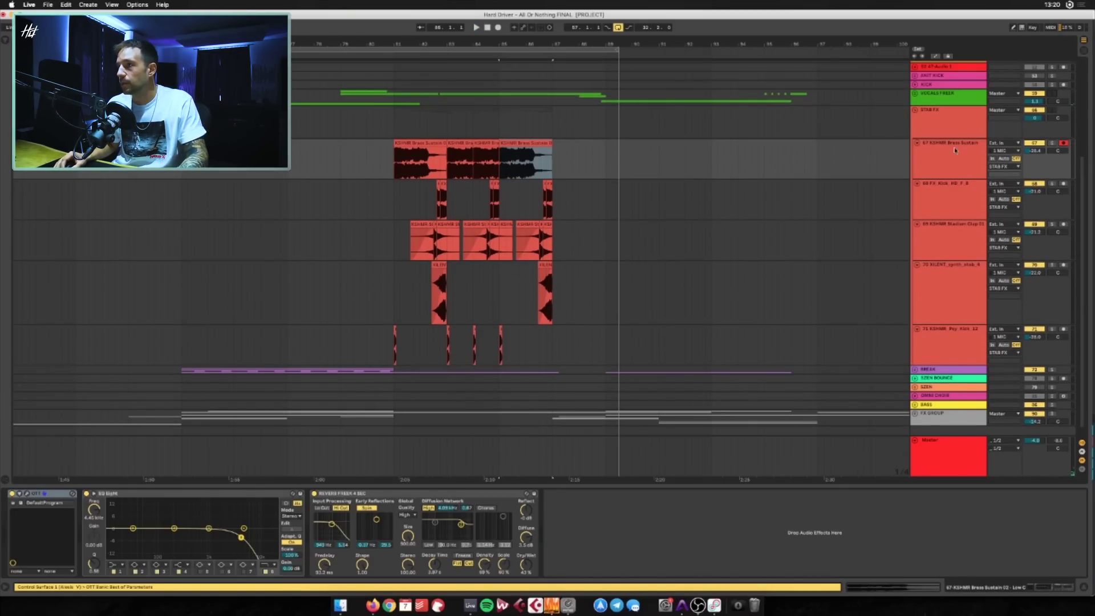
pyautogui.click(383, 114)
pyautogui.press('space')
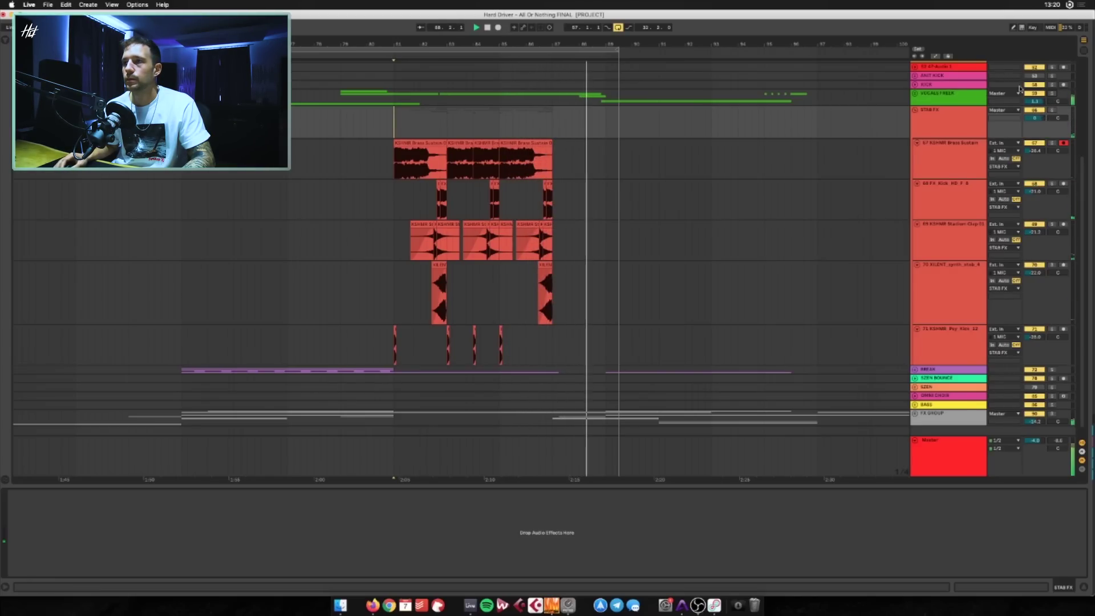
# Set the arrangement loop to start at bar 73 and run for 52 bars
pyautogui.moveTo(619, 122); pyautogui.dragTo(877, 122)
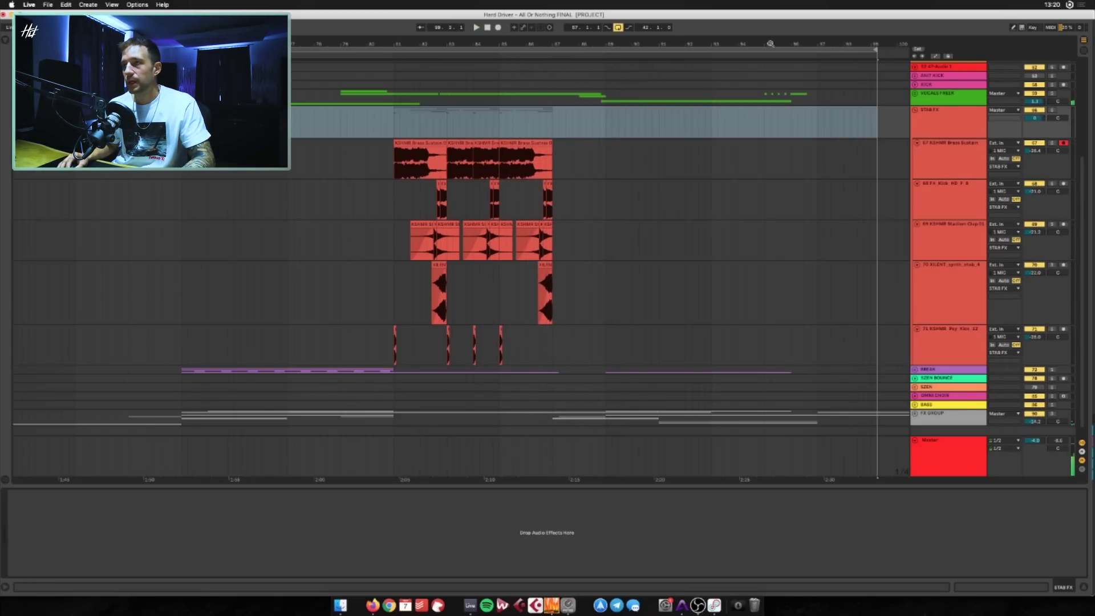
pyautogui.moveTo(771, 43); pyautogui.dragTo(771, 17)
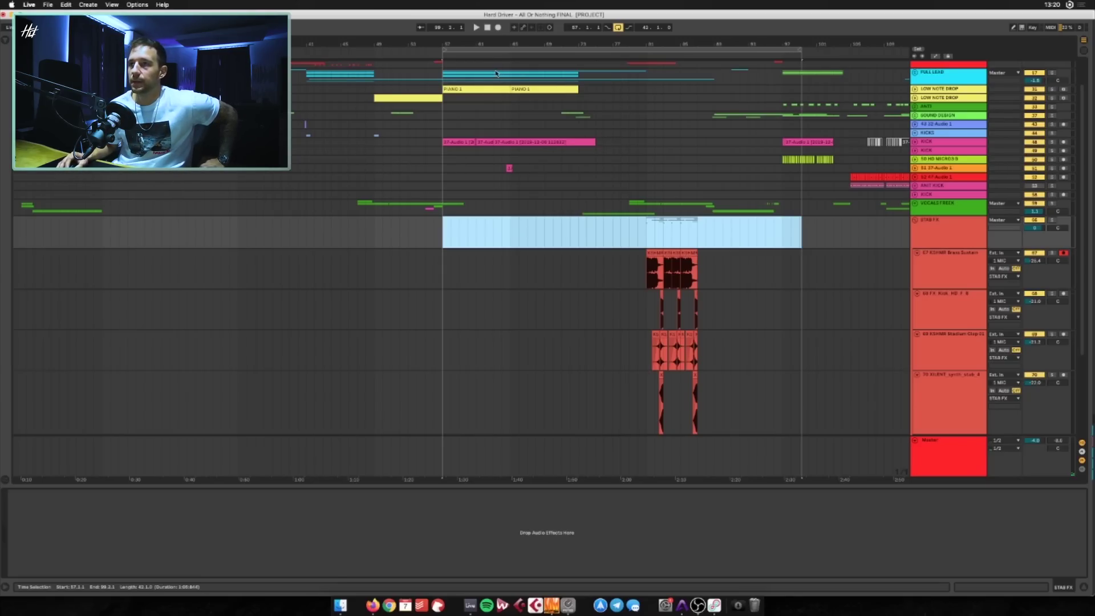
pyautogui.moveTo(444, 49); pyautogui.dragTo(404, 48)
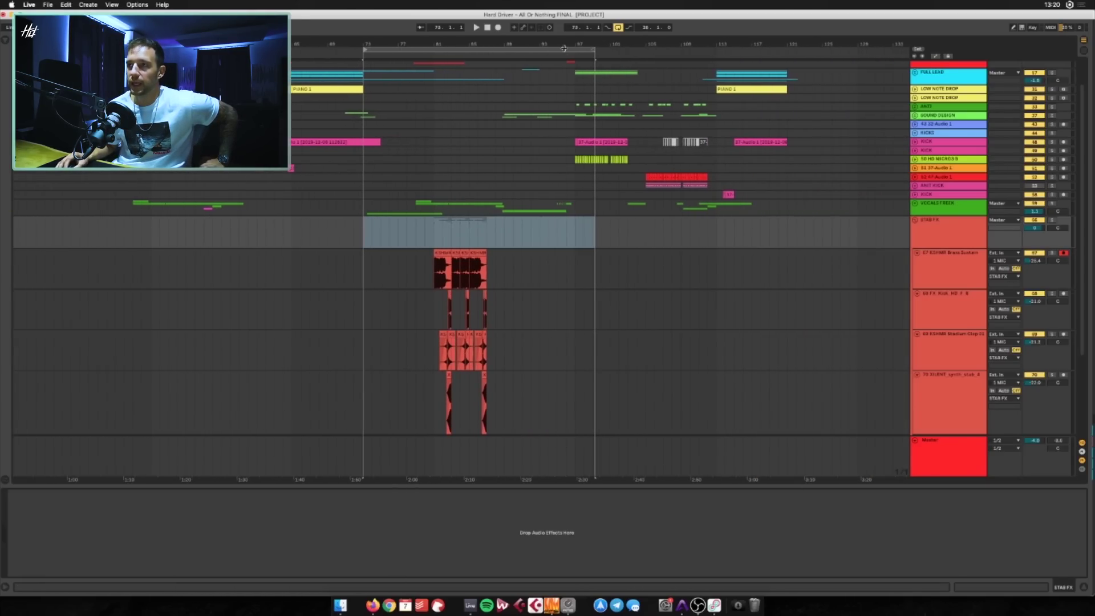
pyautogui.moveTo(596, 50); pyautogui.dragTo(735, 50)
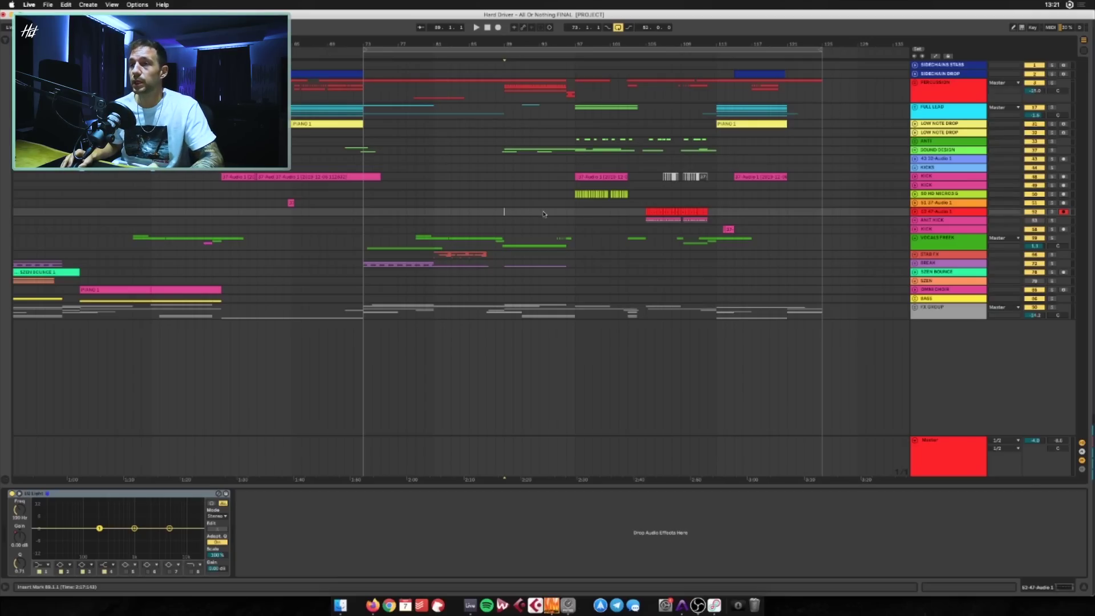
# Play the full arrangement from bar 88
pyautogui.click(435, 219)
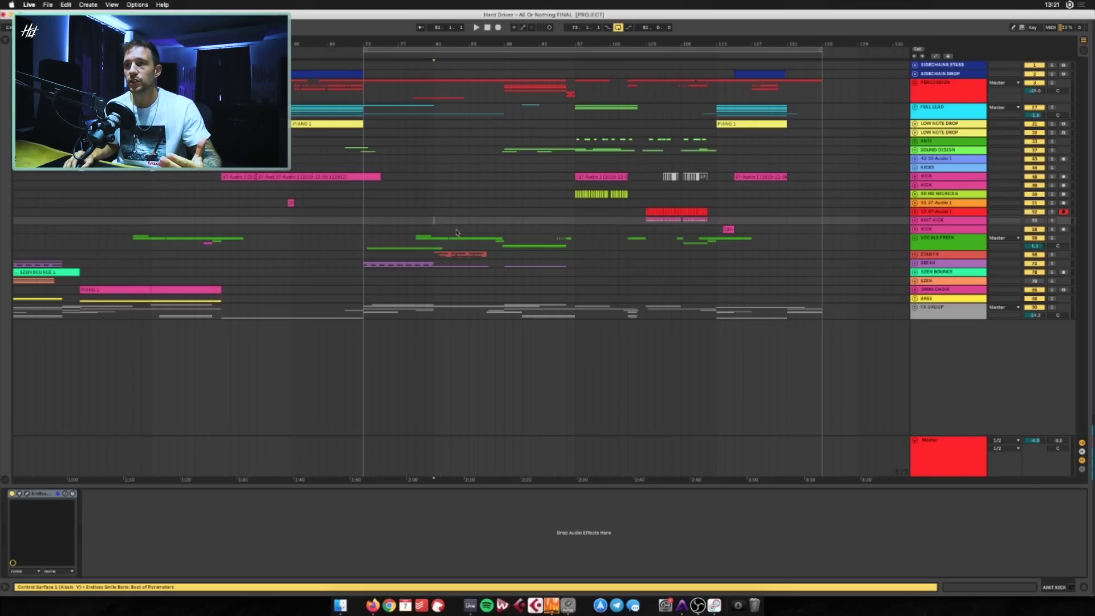
pyautogui.click(496, 211)
pyautogui.press('space')
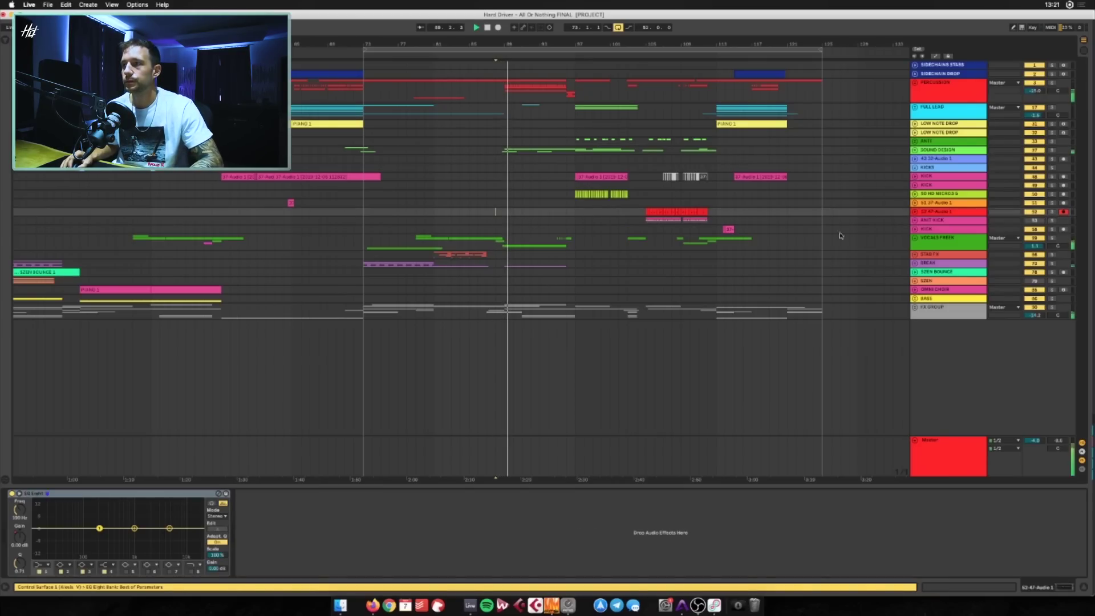
# Unfold the VOCALS FREEK group and place the playback start at bar 89, where the sped-up vocal clip begins
pyautogui.click(887, 235)
pyautogui.scroll(-5, 639, 204)
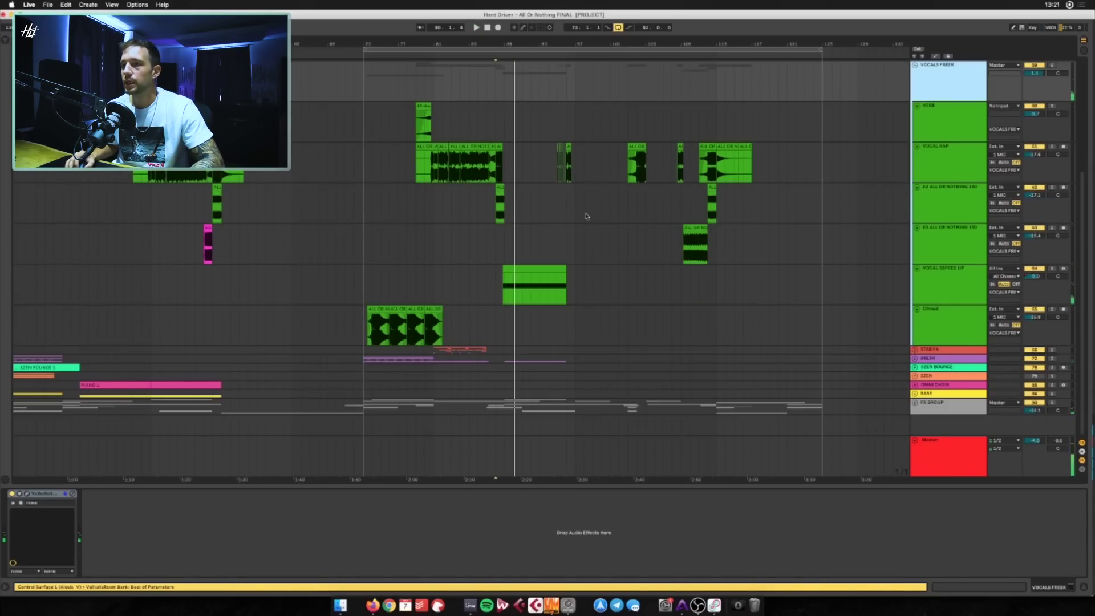
pyautogui.click(504, 260)
pyautogui.press('space')
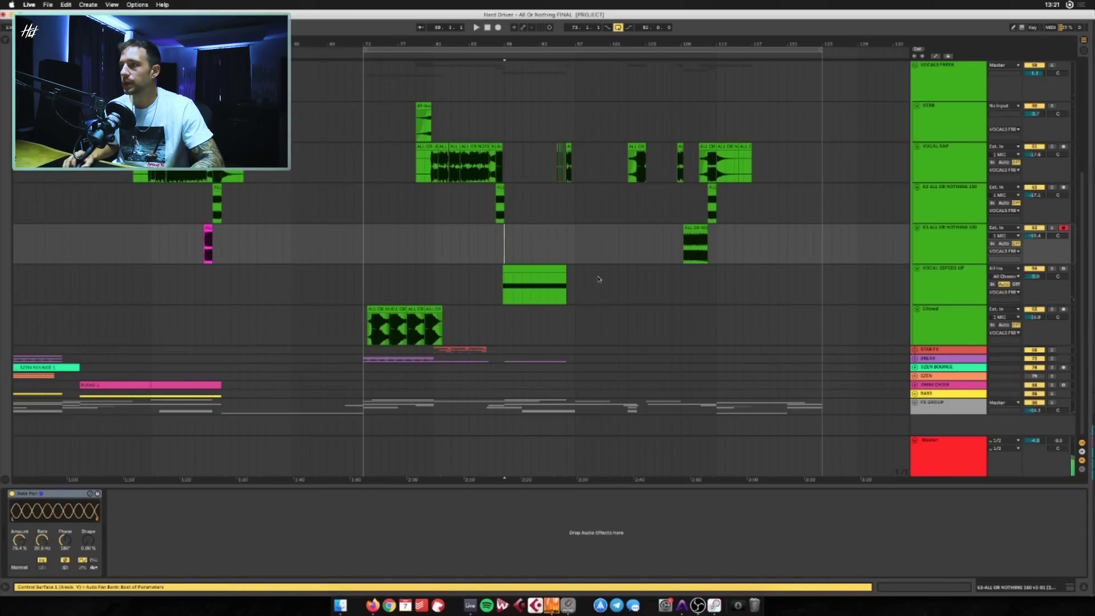
# Audition the sped-up vocal track within the soloed vocal group and examine the loop region in its sampler's waveform
pyautogui.click(943, 93)
pyautogui.click(916, 279)
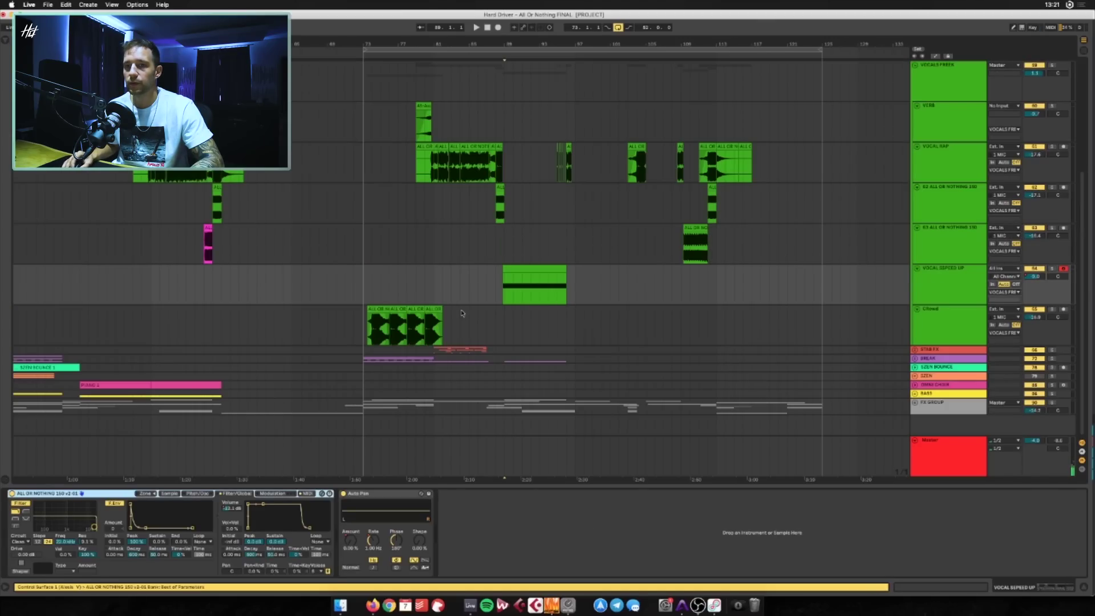
pyautogui.click(923, 285)
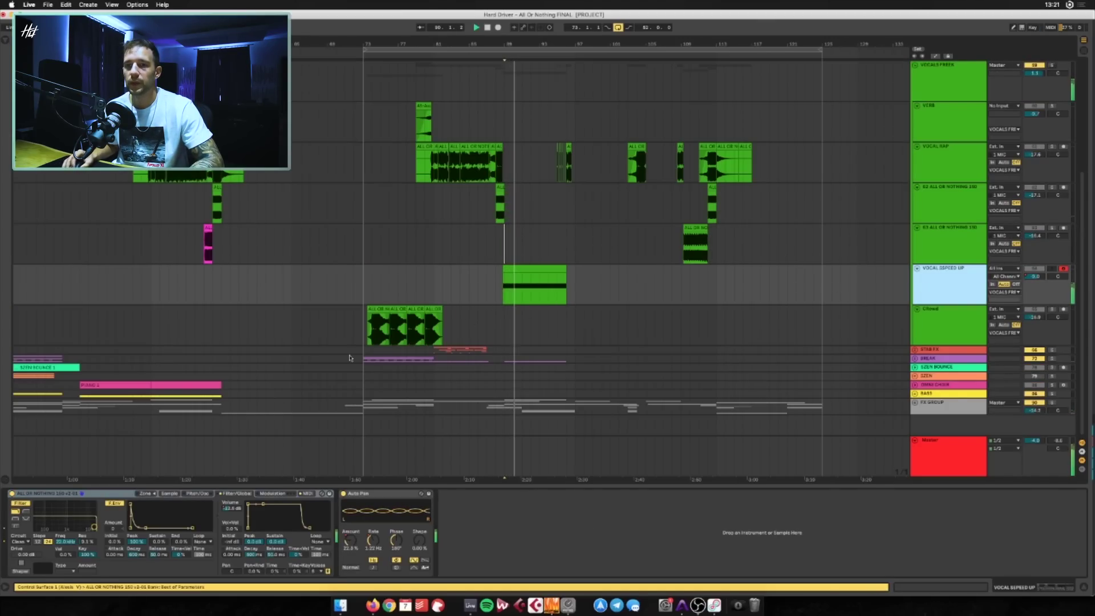
pyautogui.click(149, 494)
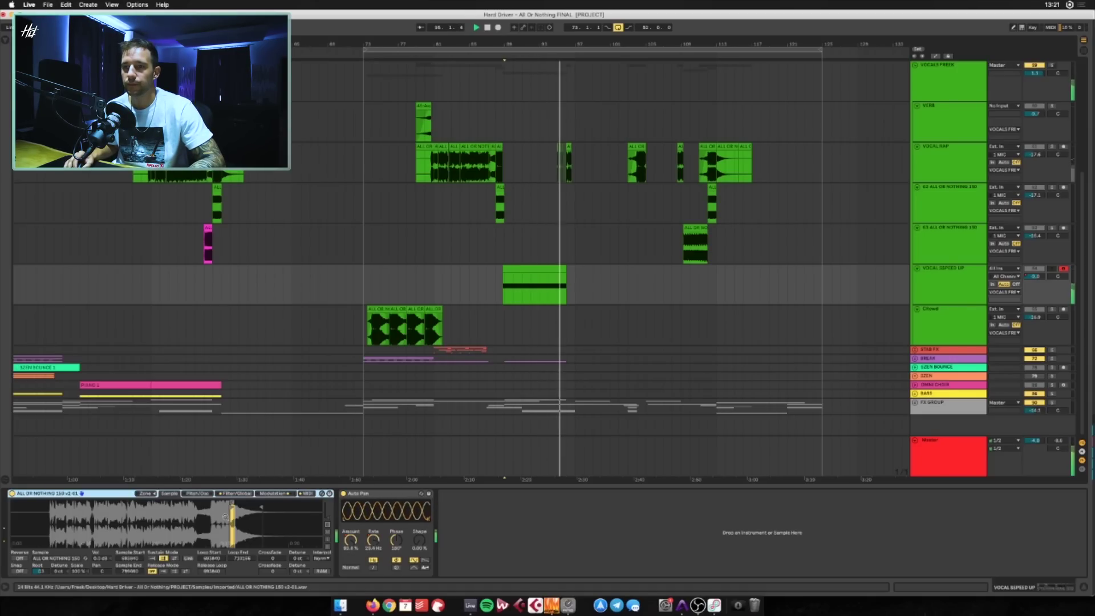
pyautogui.moveTo(225, 516); pyautogui.dragTo(272, 500)
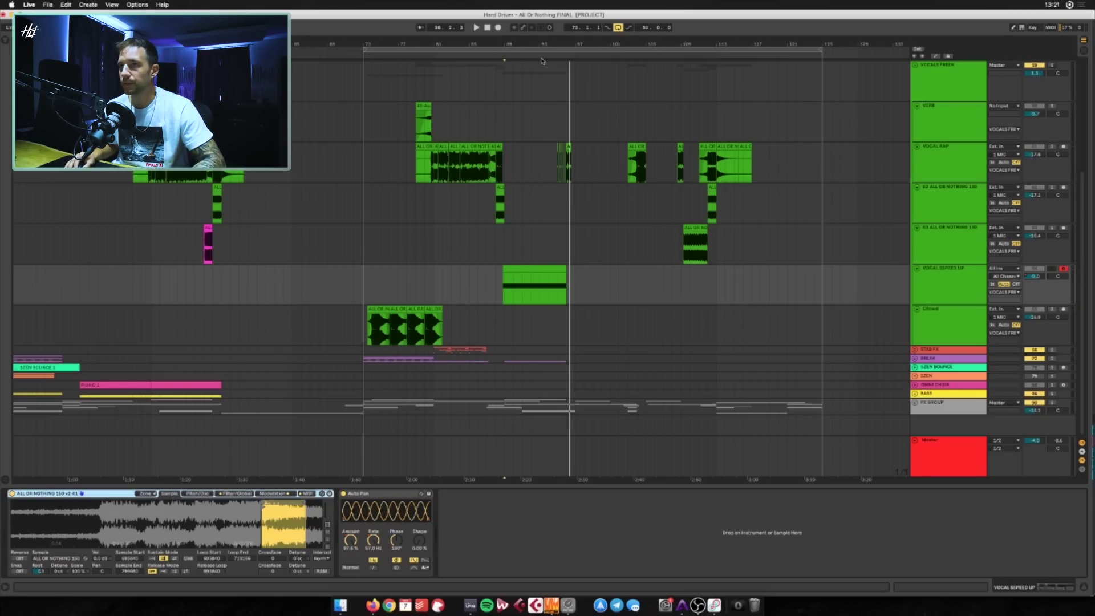
# Play the sped-up vocal section from bar 89 in the full mix and show the VOCAL RAP track's effect chain
pyautogui.moveTo(542, 61); pyautogui.dragTo(543, 49)
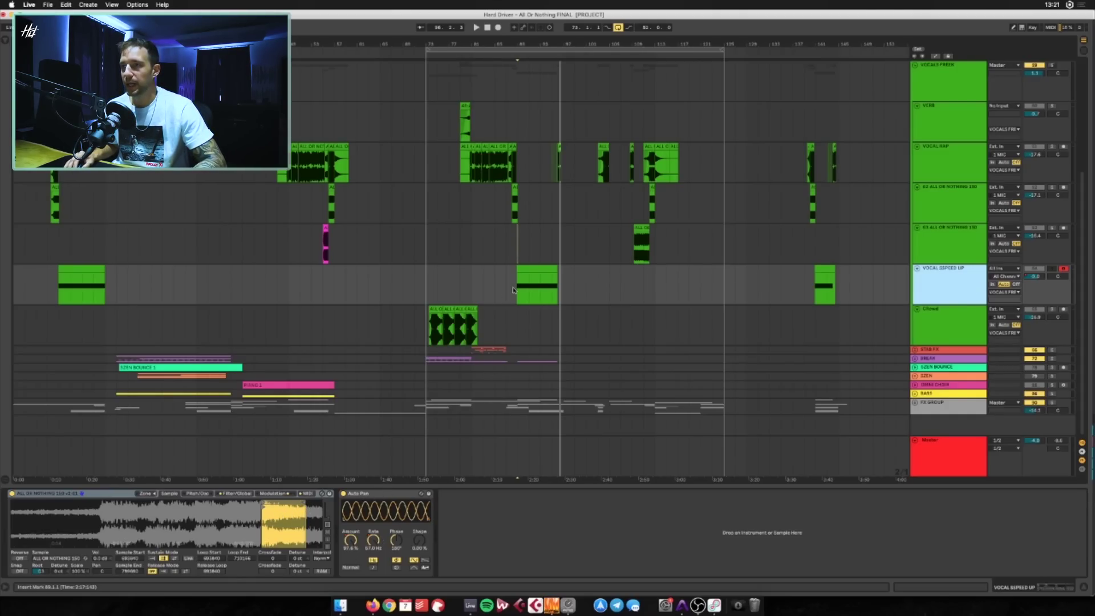
pyautogui.click(540, 267)
pyautogui.press('space')
pyautogui.scroll(6, 567, 278)
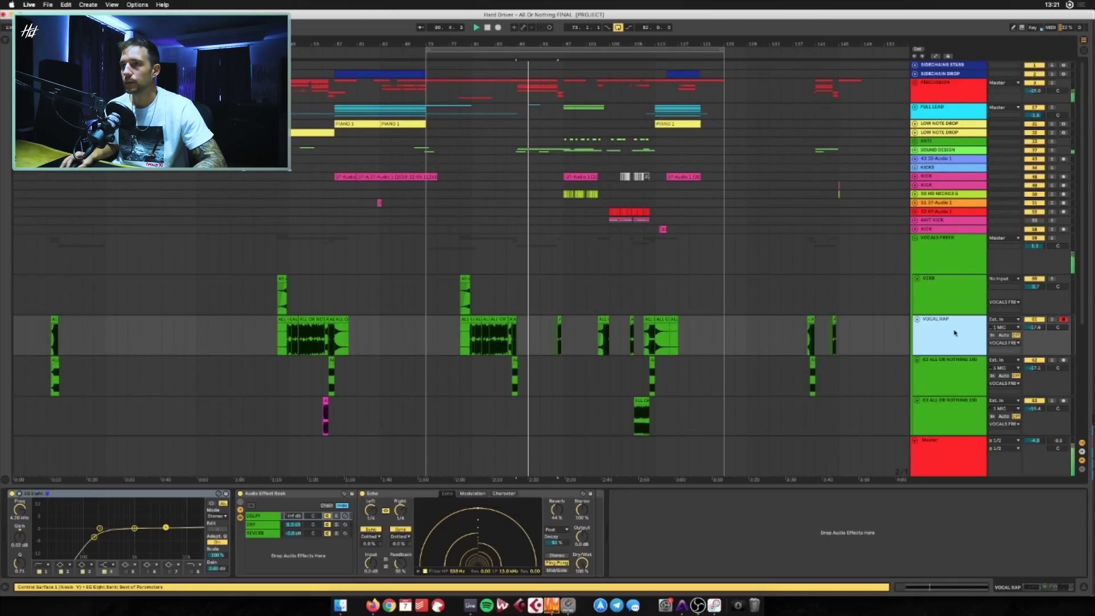
pyautogui.press('Up')
# Unfold the SOUND DESIGN group, play from bar 89 and inspect the device chain of the second SCREECH YETI track
pyautogui.moveTo(517, 46); pyautogui.dragTo(517, 103)
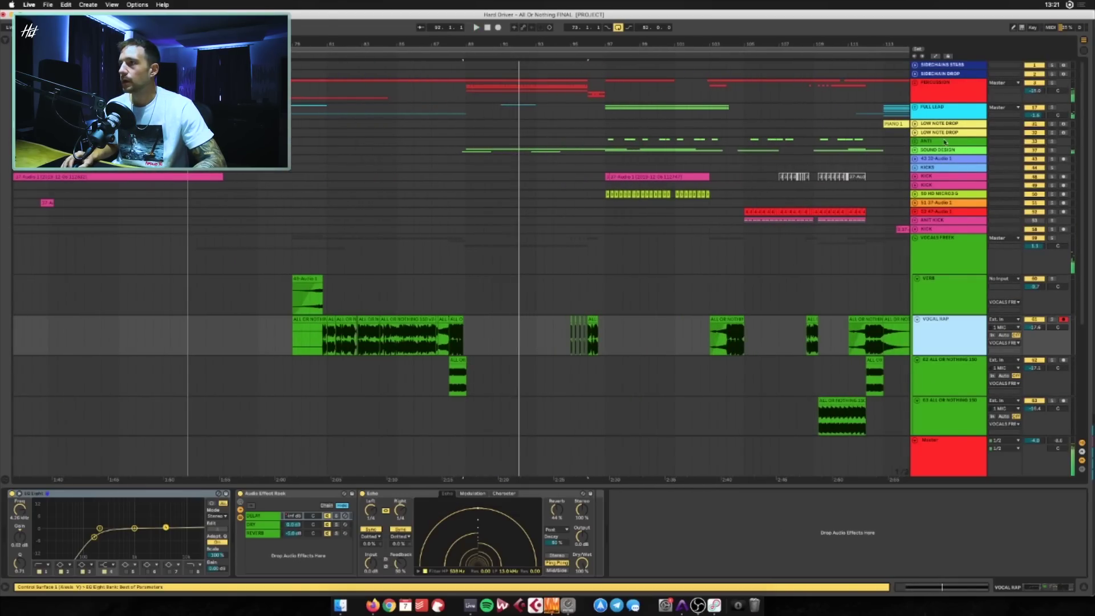
pyautogui.click(925, 151)
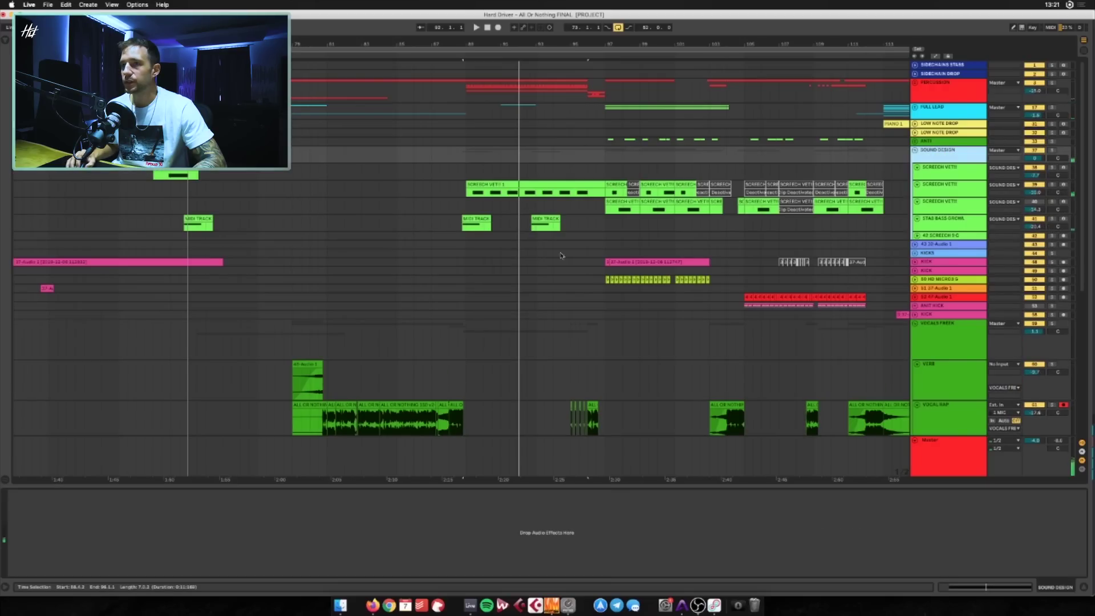
pyautogui.click(469, 178)
pyautogui.press('space')
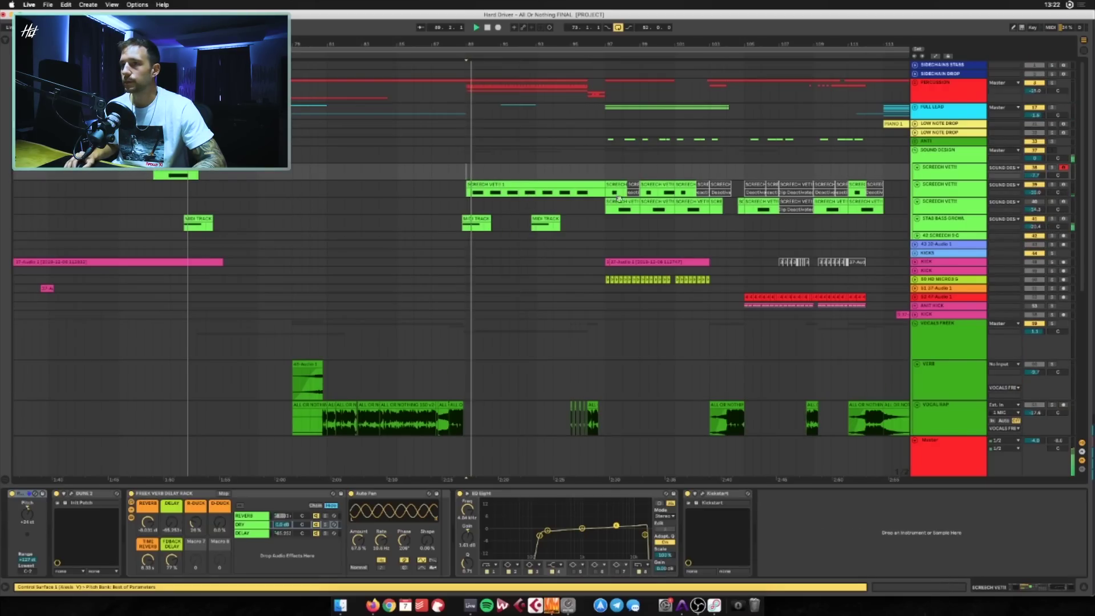
pyautogui.click(952, 194)
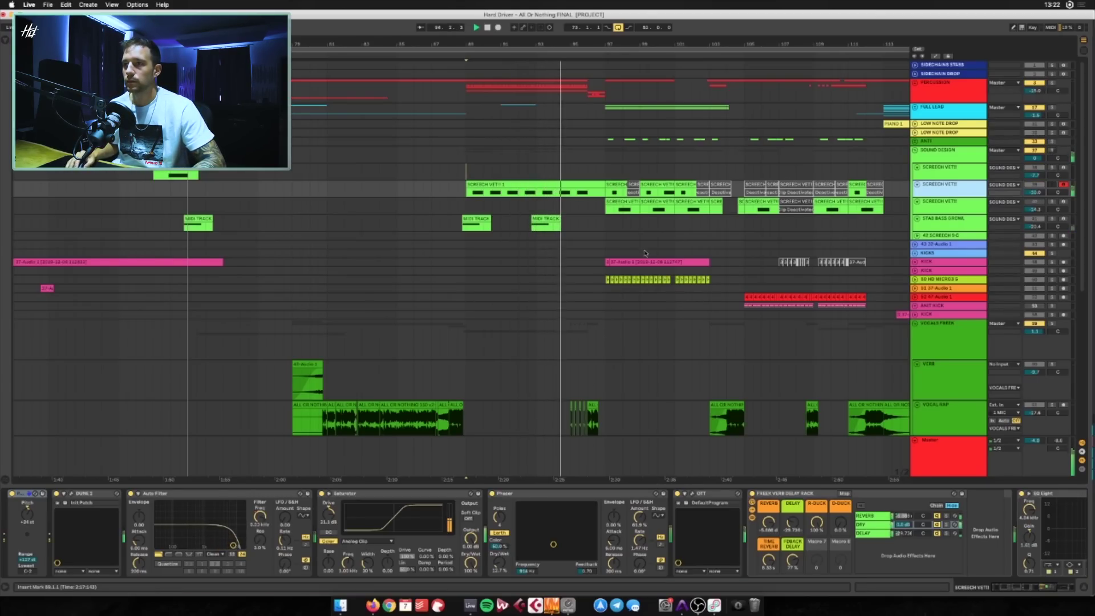
# Audition the VOCALS FREEK group's chopped vocal clips from bar 95
pyautogui.click(959, 359)
pyautogui.scroll(-1, 558, 321)
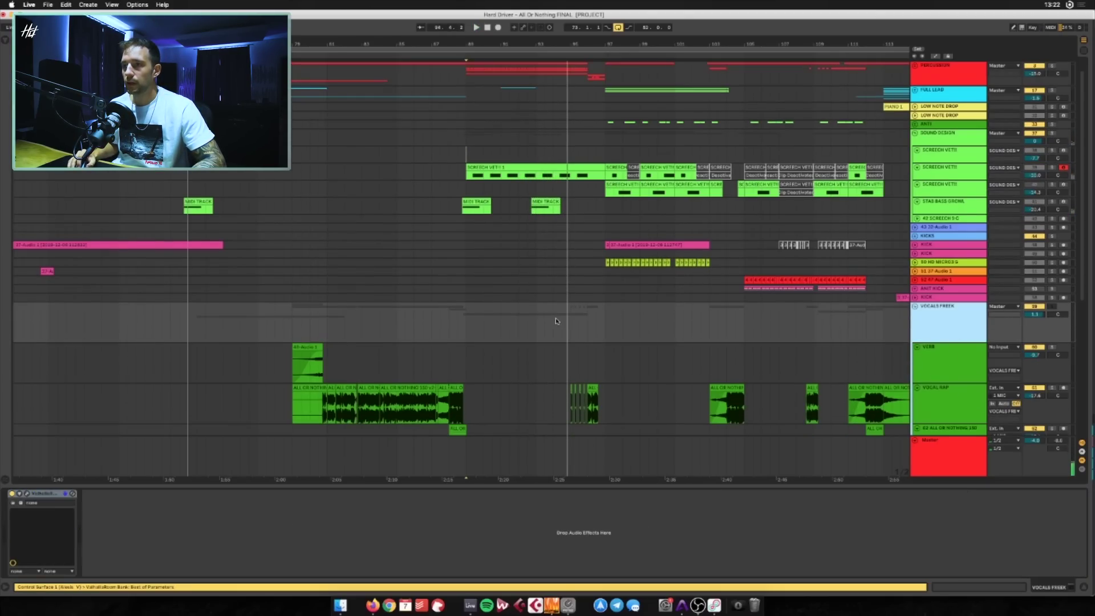
pyautogui.scroll(-2, 584, 330)
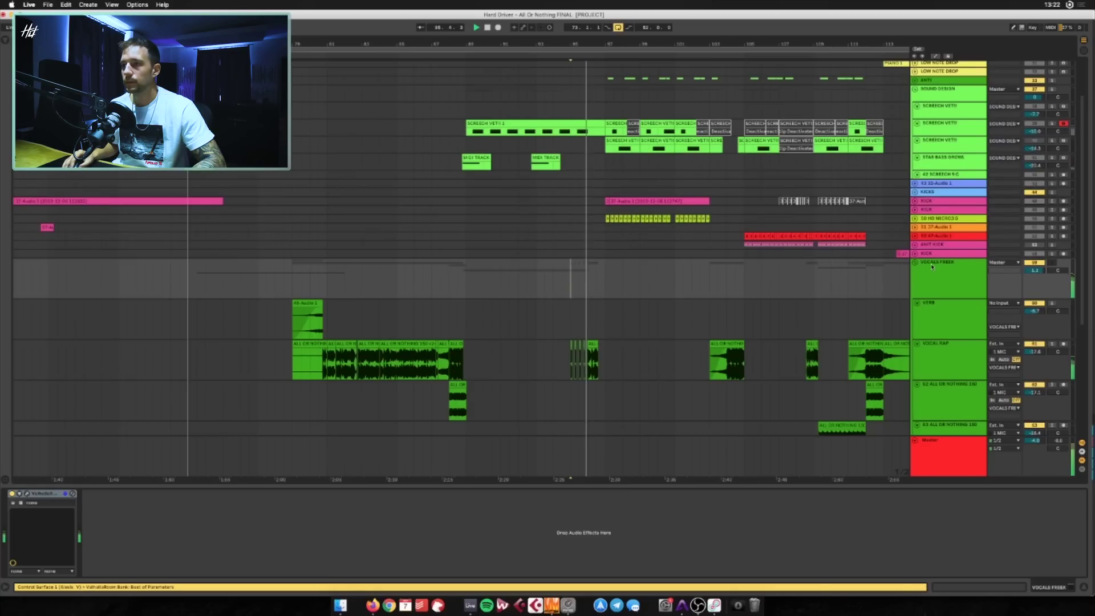
pyautogui.scroll(1, 604, 254)
pyautogui.scroll(2, 606, 246)
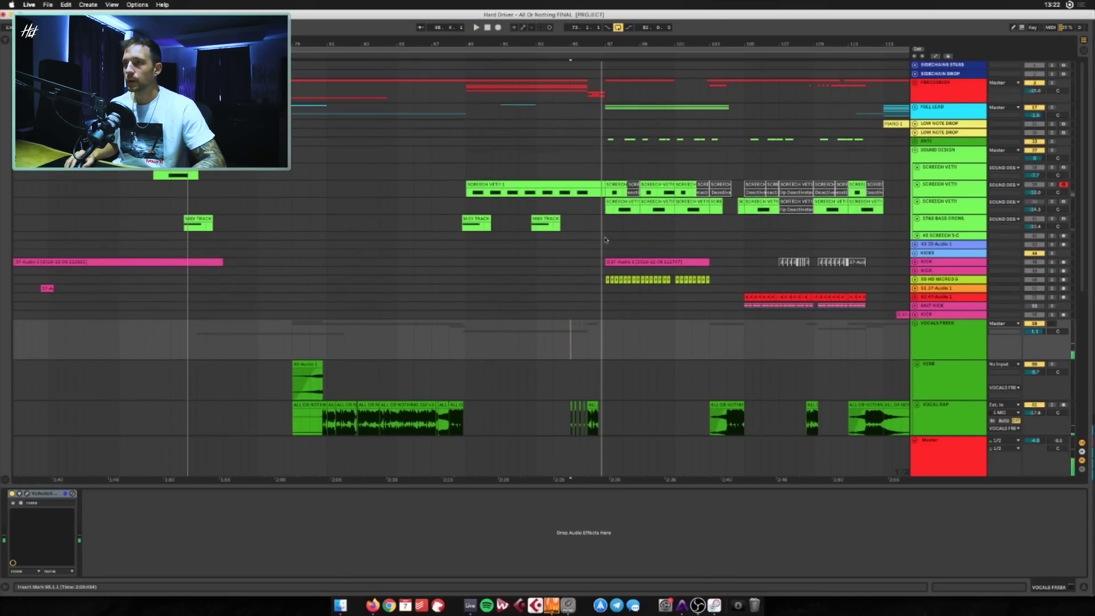
# Play the drop from bar 97 and unfold the HD MICRO track to follow its clips
pyautogui.click(598, 222)
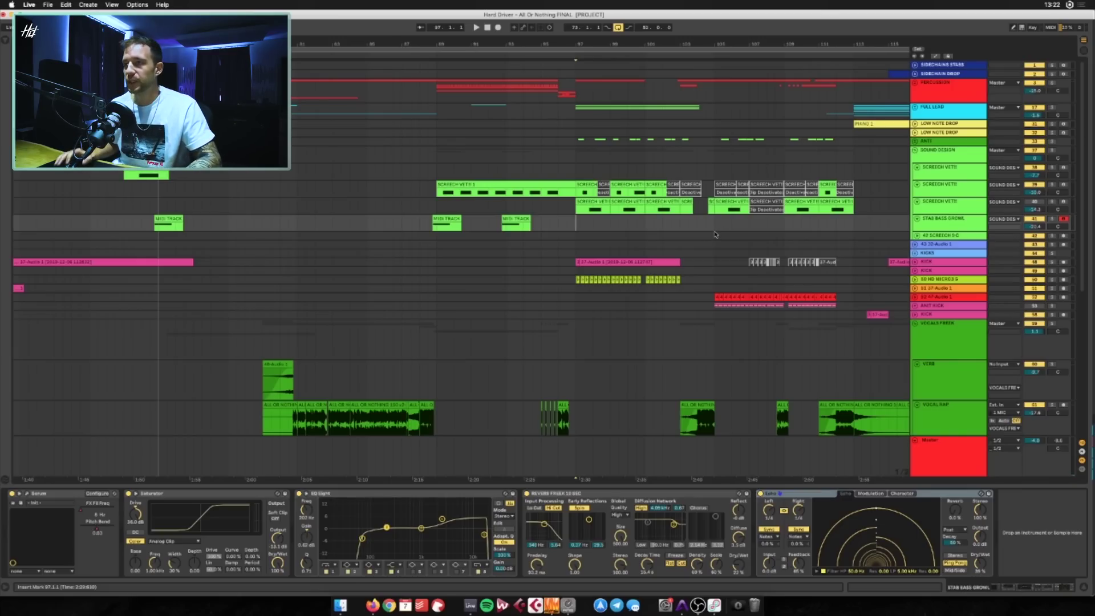
pyautogui.press('space')
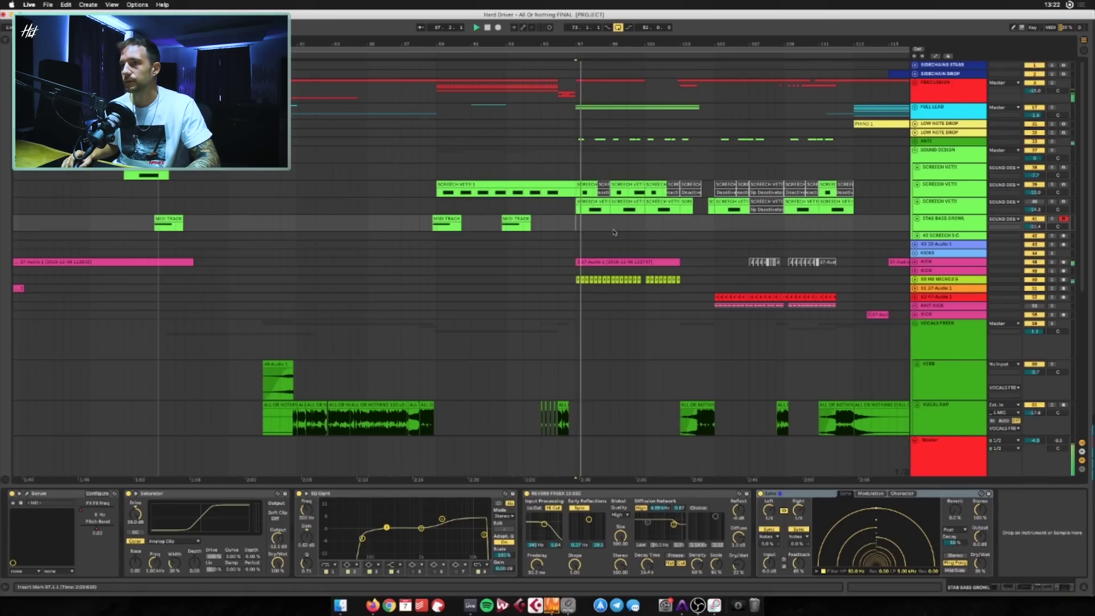
pyautogui.click(915, 279)
pyautogui.scroll(-1, 739, 242)
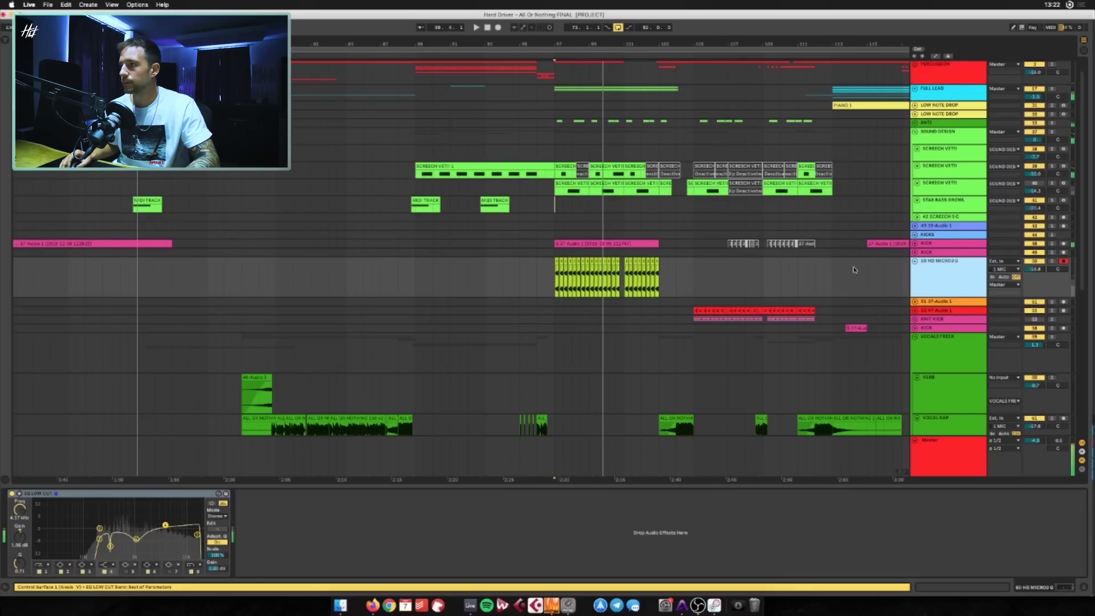
pyautogui.press('+')
pyautogui.press('space')
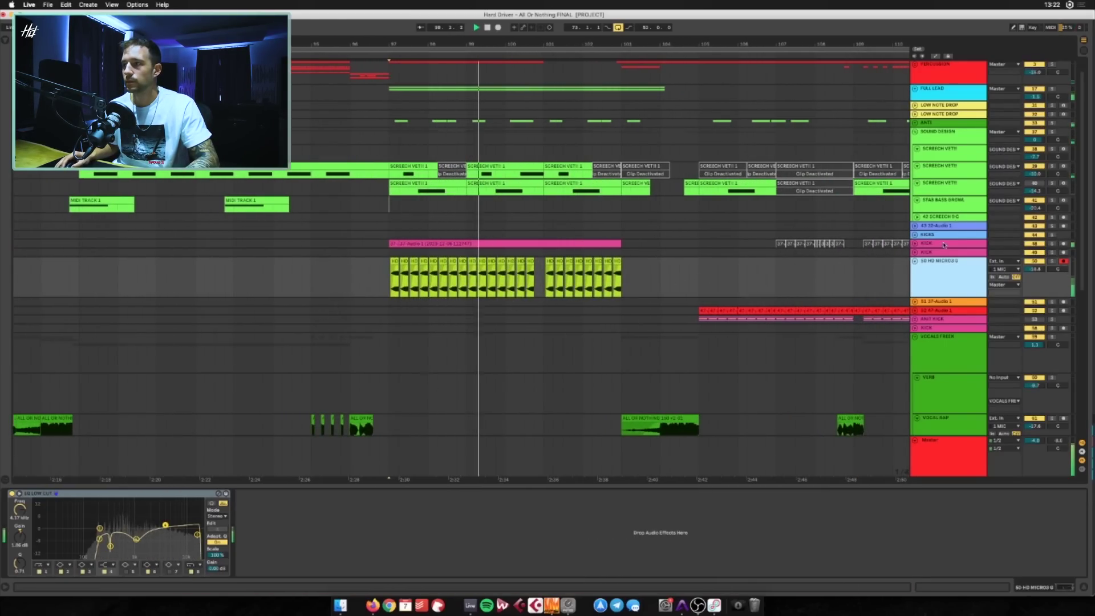
# Unfold the ANTI group, place a lengthened copy of its chopped audio clip before bar 97 and play it
pyautogui.scroll(1, 850, 250)
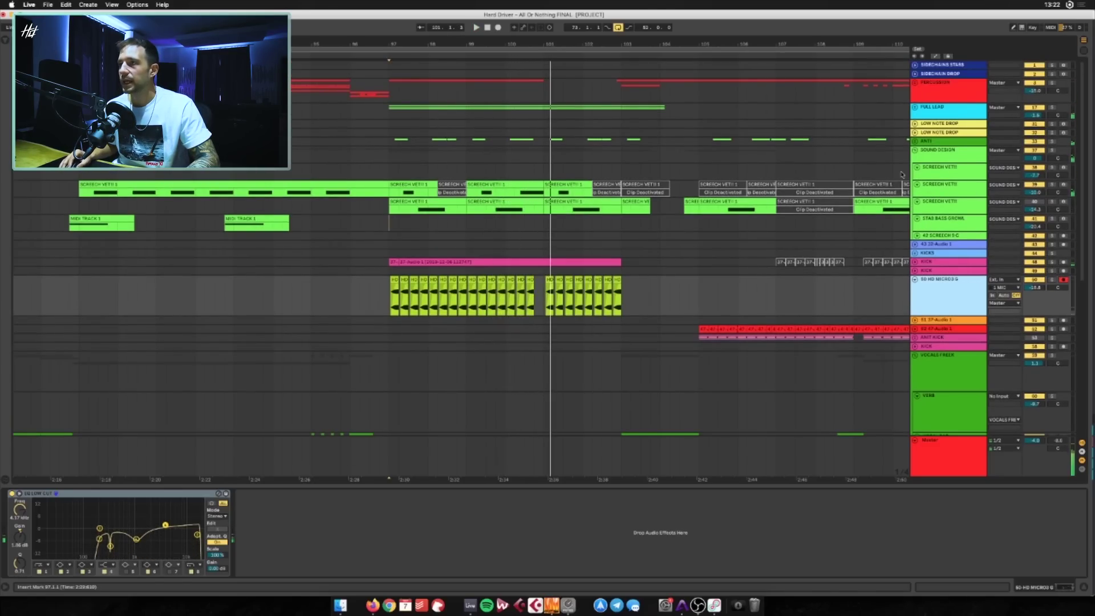
pyautogui.click(914, 141)
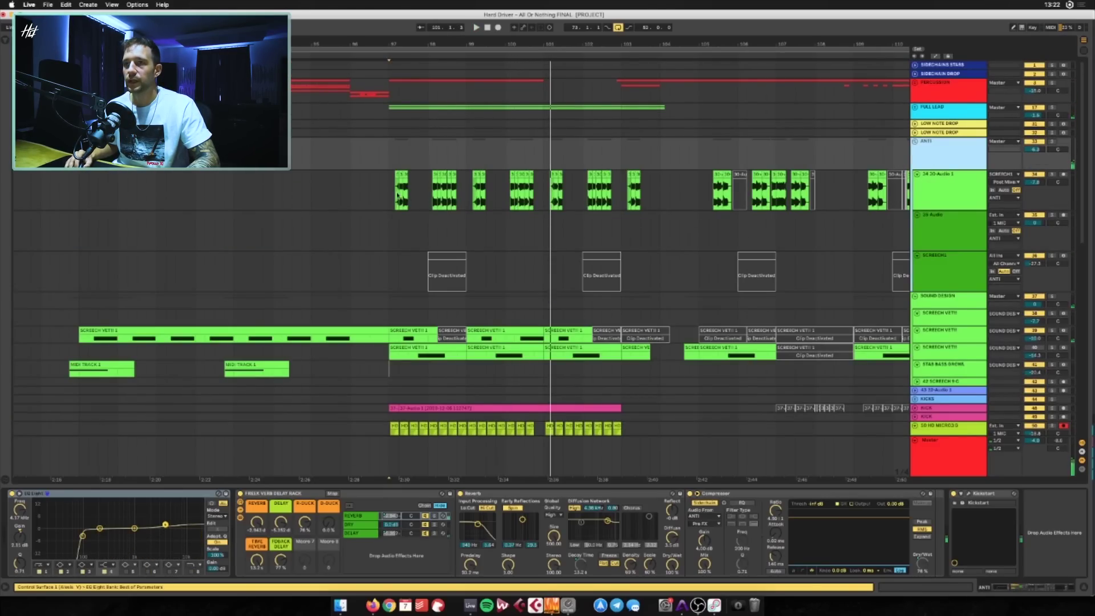
pyautogui.click(392, 192)
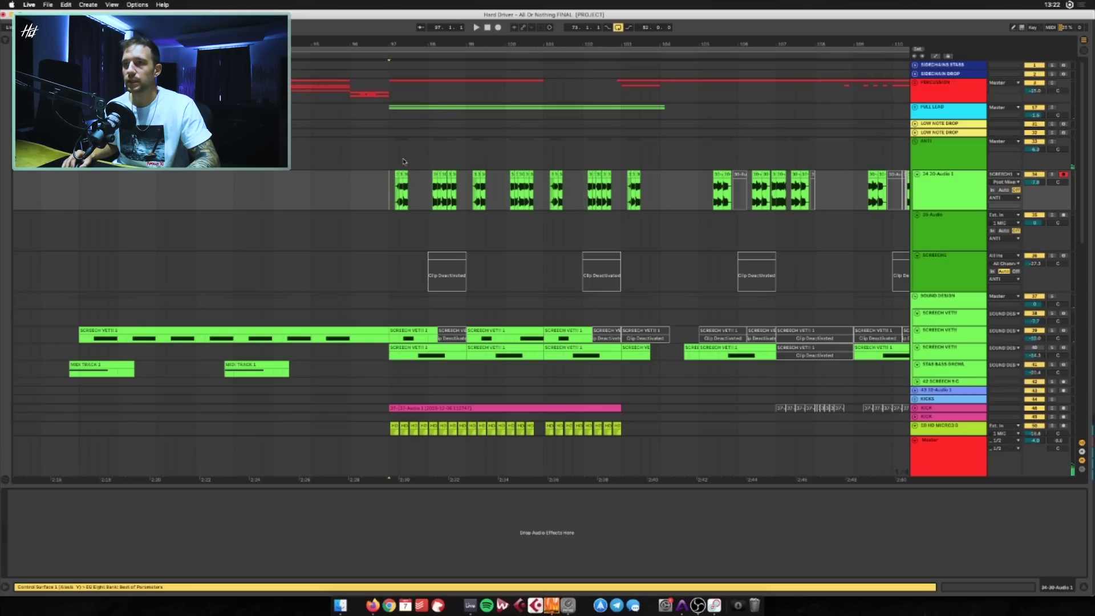
pyautogui.moveTo(402, 191); pyautogui.dragTo(409, 191)
pyautogui.hotkey('ctrl', 'z')
pyautogui.press('space')
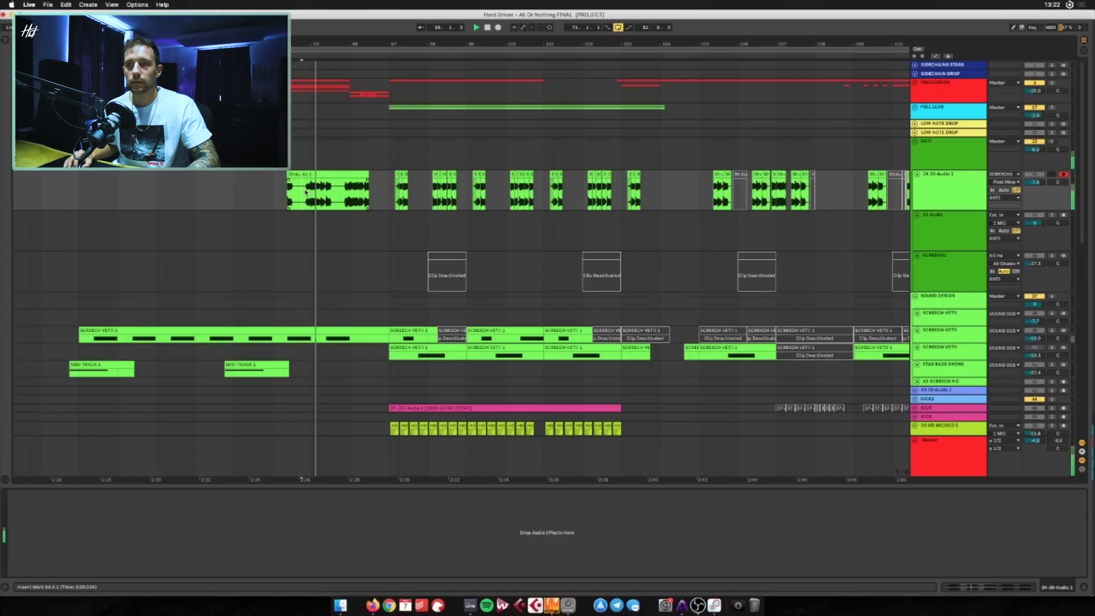
# Undo the last change to the copied clip on the 34 30-Audio 1 track and replay it
pyautogui.press('space')
pyautogui.hotkey('ctrl', 'z')
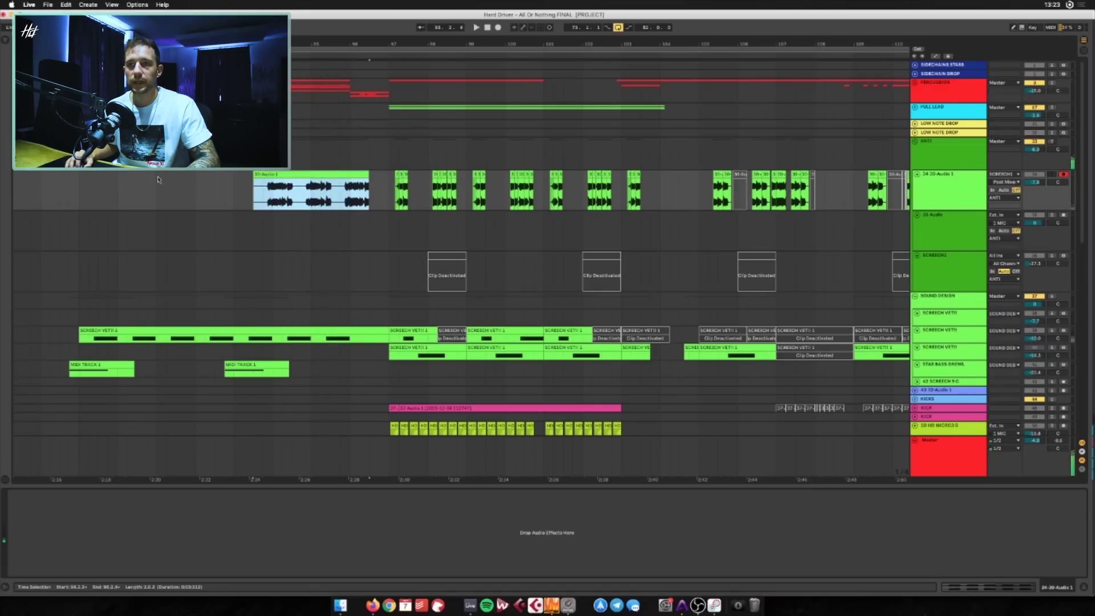
pyautogui.click(264, 195)
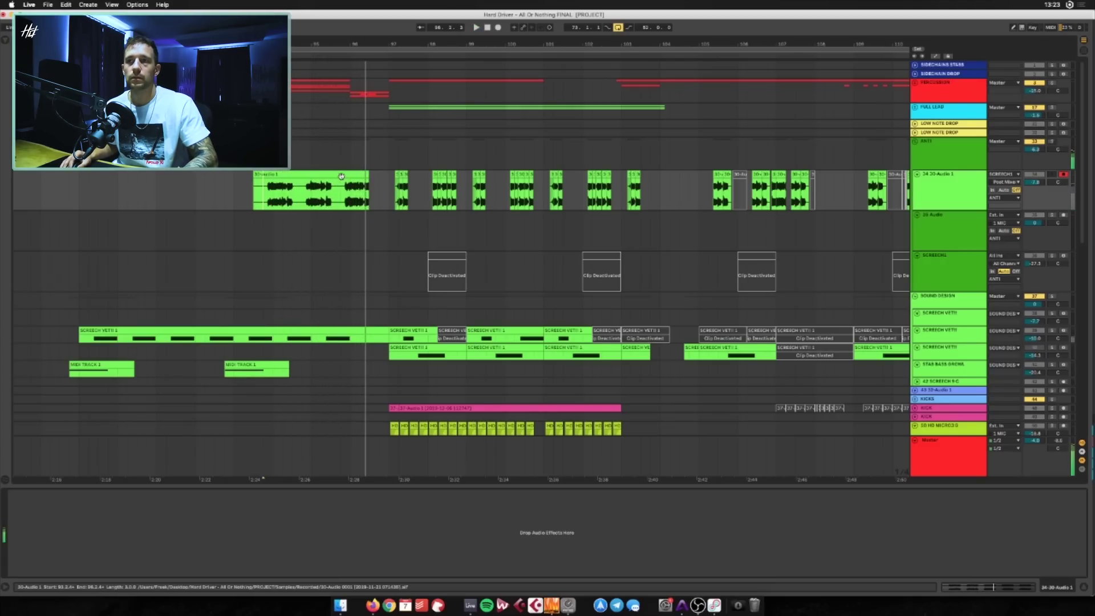
# Move the copied chopped clip back to about bar 88, lengthen it to about bar 93 and play its end
pyautogui.moveTo(341, 176); pyautogui.dragTo(178, 178)
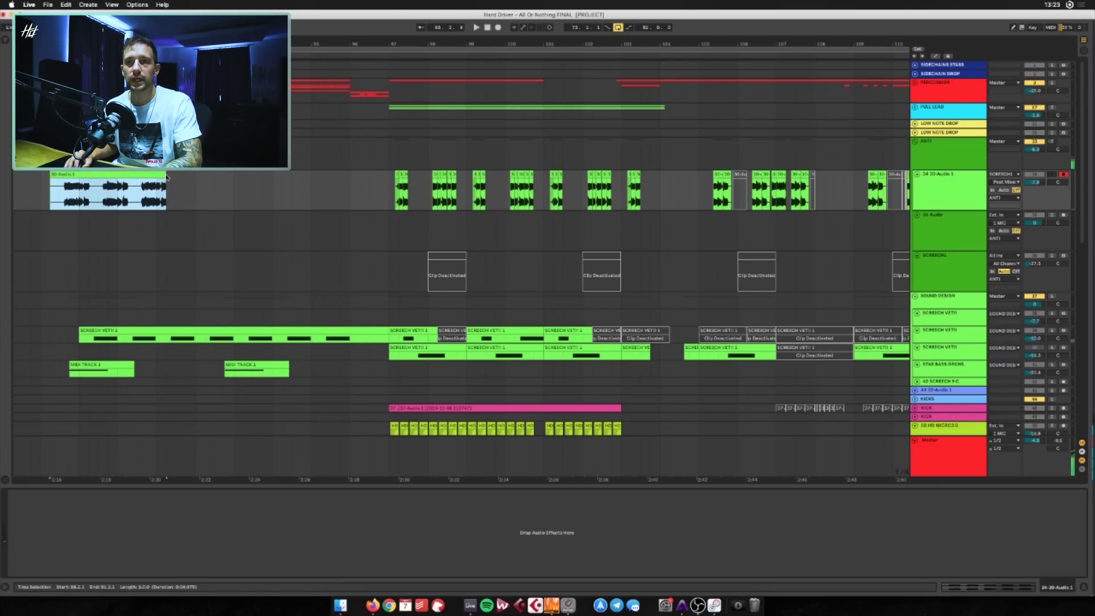
pyautogui.moveTo(270, 180); pyautogui.dragTo(253, 180)
pyautogui.click(137, 199)
pyautogui.press('space')
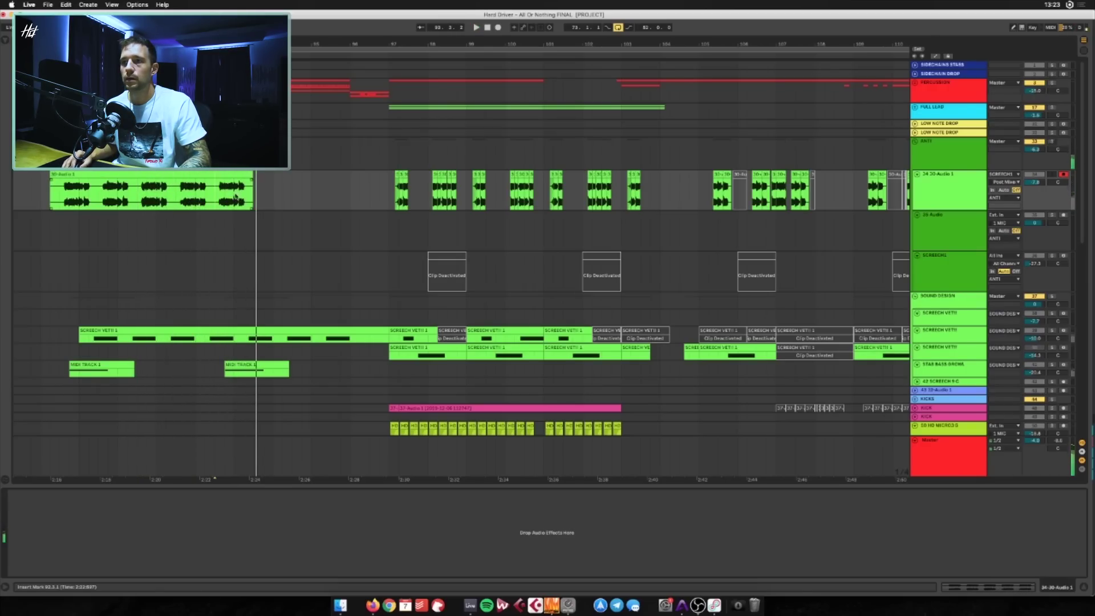
pyautogui.click(209, 181)
pyautogui.press('space')
# Activate the deactivated clip at bar 98 on the ANTI group's screech track and play it while viewing its Serum patch
pyautogui.click(440, 253)
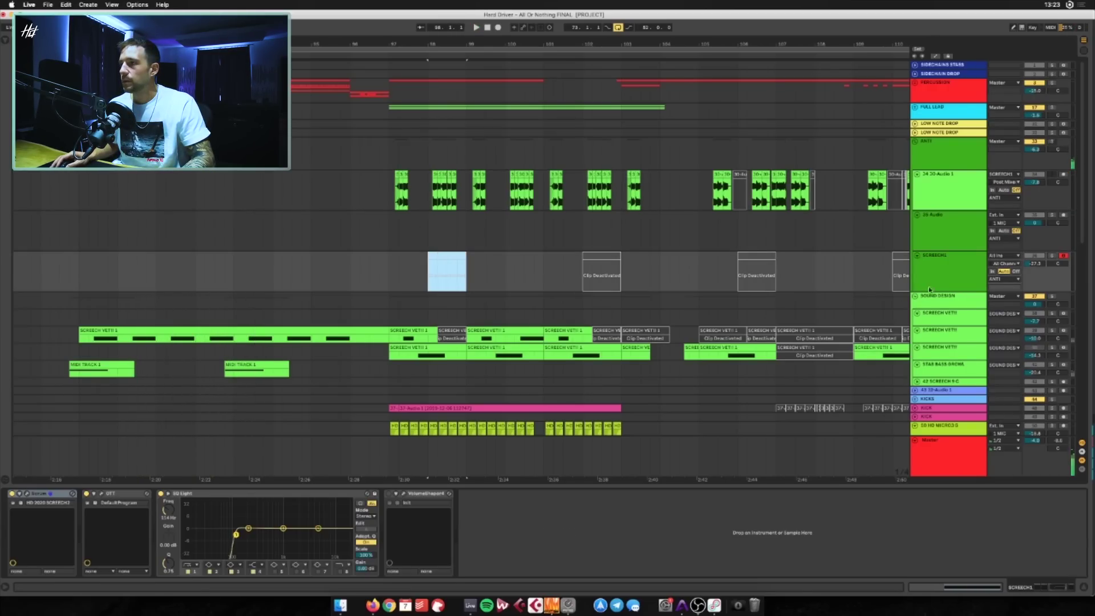
pyautogui.rightClick(965, 277)
pyautogui.click(963, 272)
pyautogui.click(455, 256)
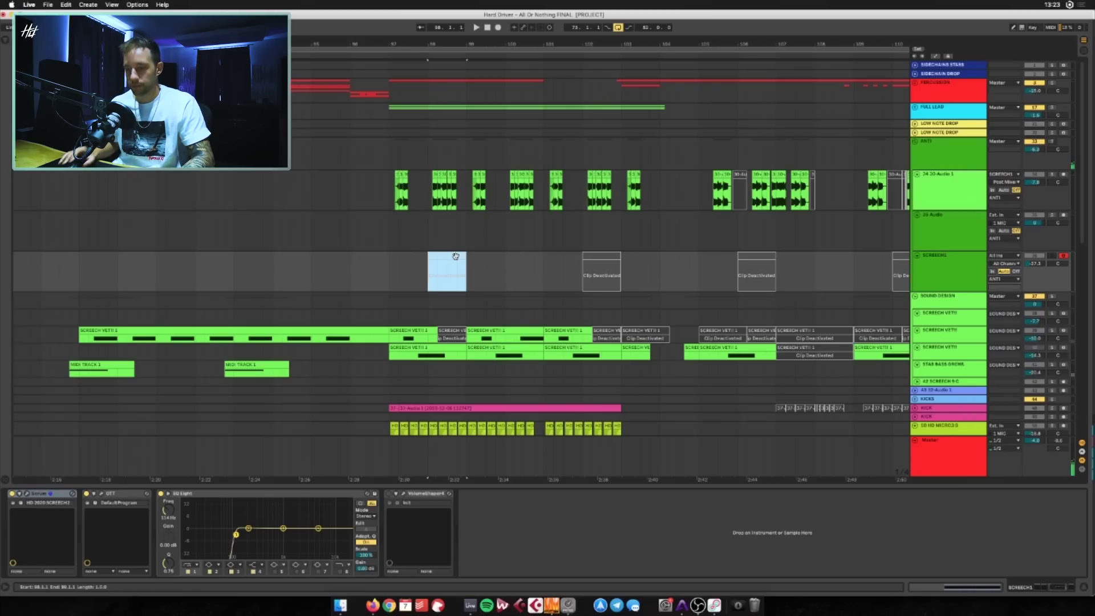
pyautogui.press('space')
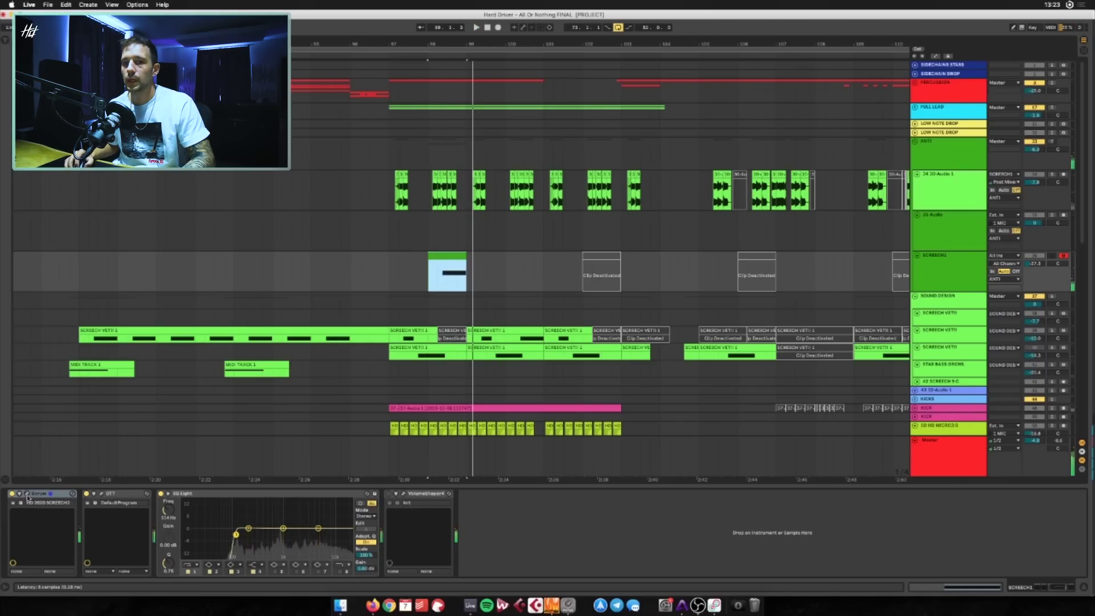
pyautogui.press('super+alt+p')
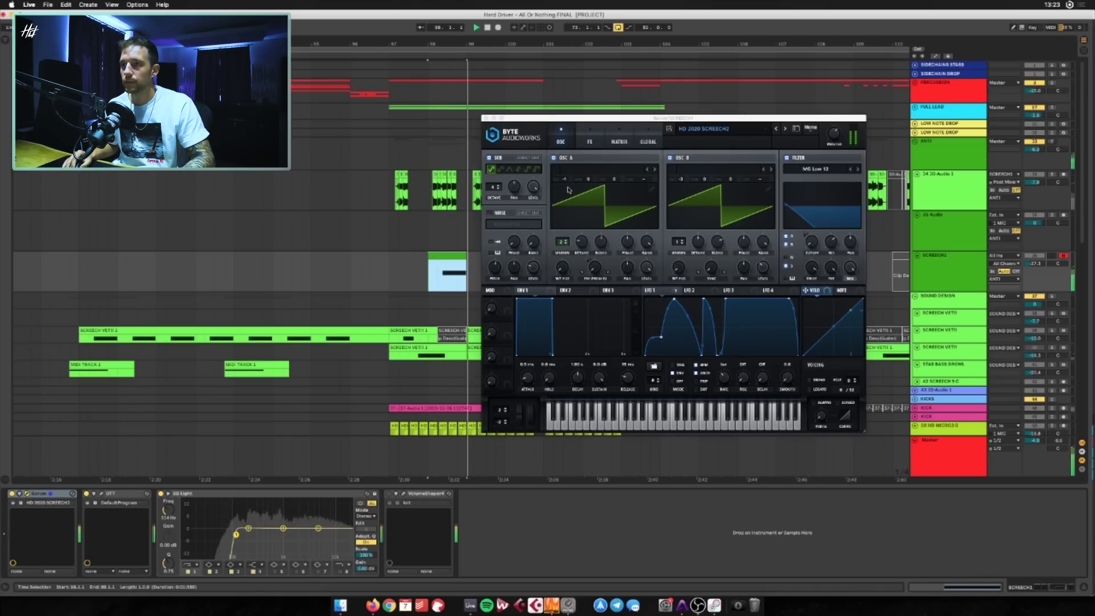
pyautogui.click(485, 119)
# Select the 34 30-Audio 1 track and play its chopped clips with the full mix from bar 98
pyautogui.click(952, 186)
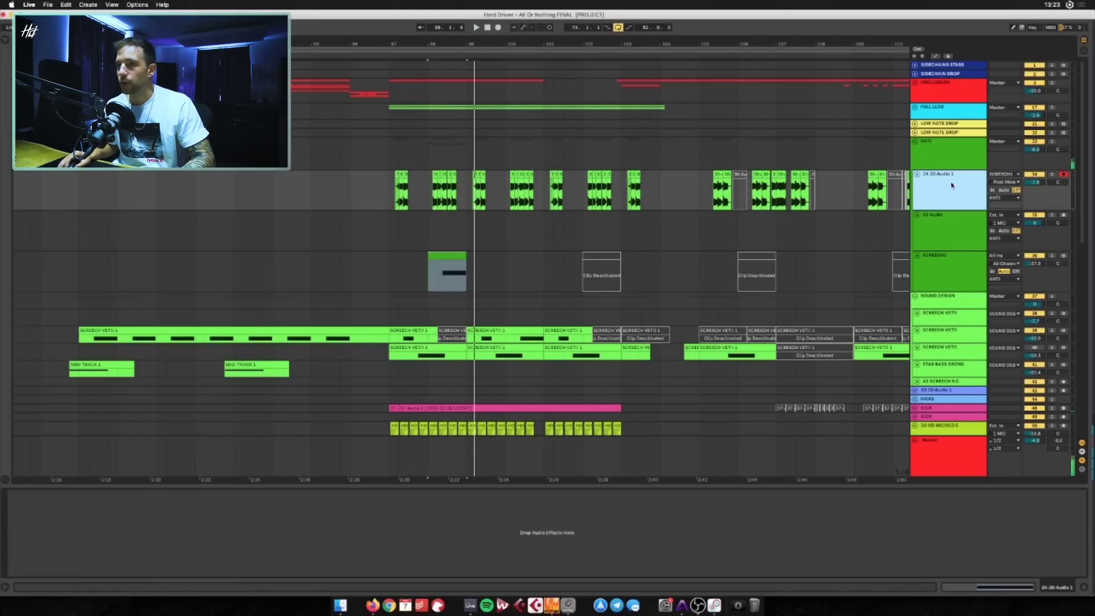
pyautogui.click(934, 183)
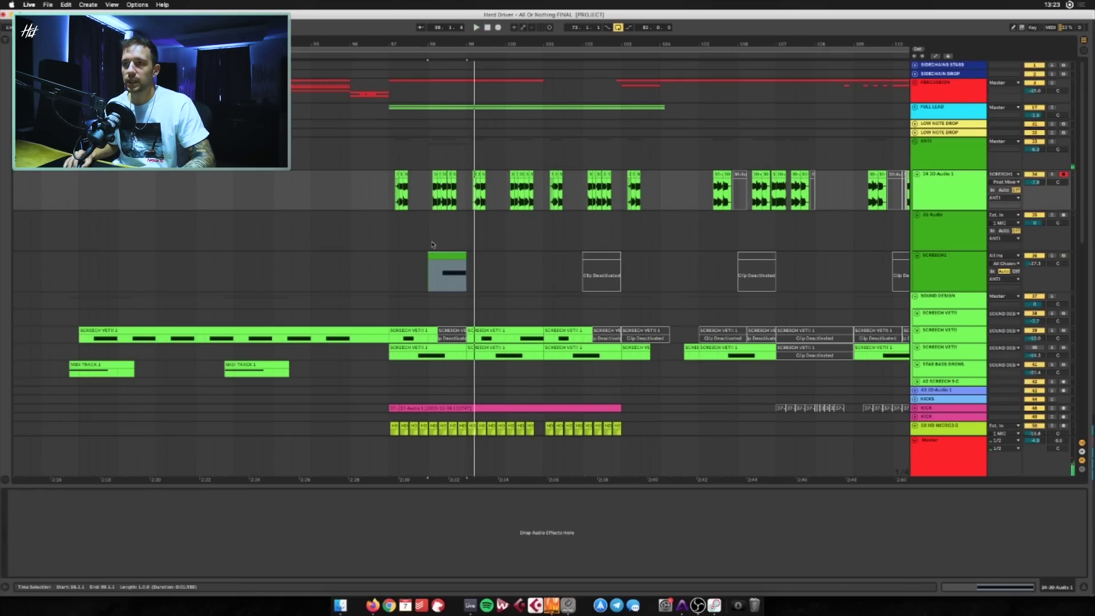
pyautogui.click(428, 198)
pyautogui.press('space')
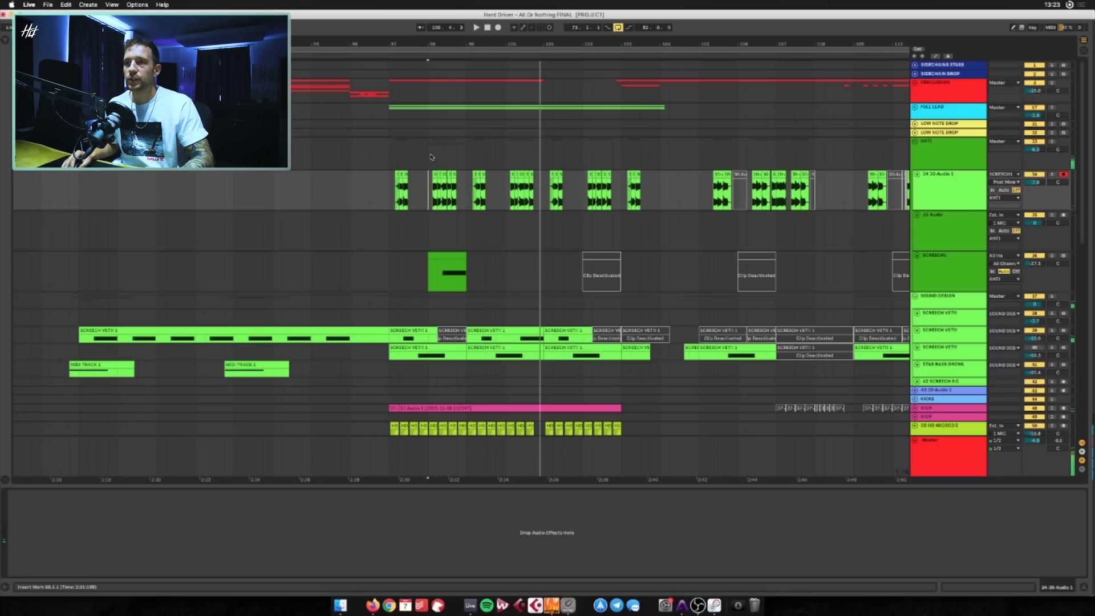
pyautogui.press('space')
# Play the drop from bar 97 and look through the tracks below the ANTI group
pyautogui.click(390, 156)
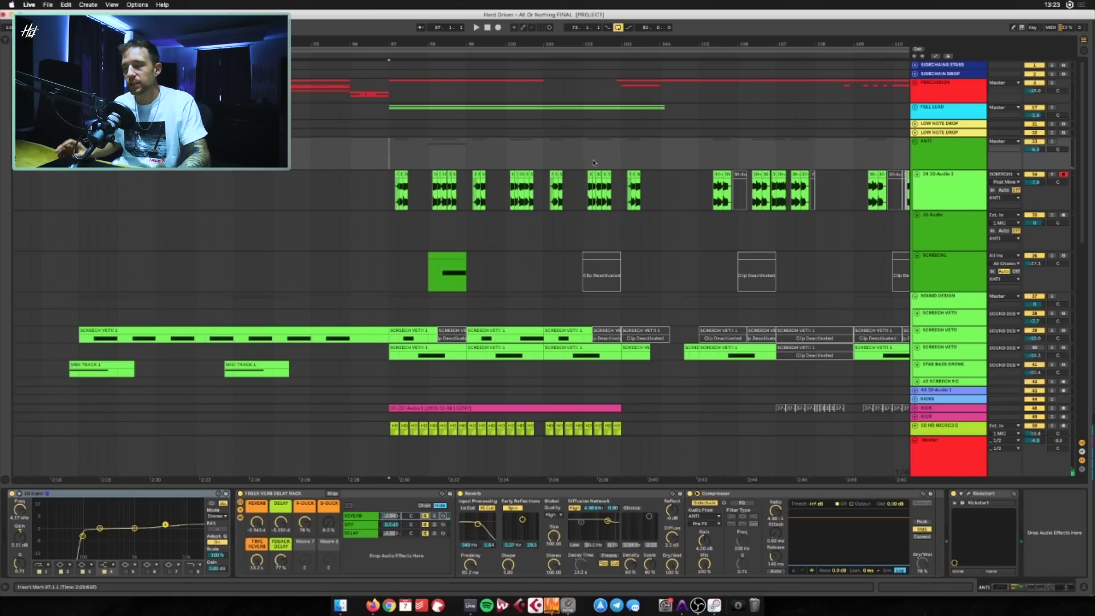
pyautogui.scroll(-5, 599, 194)
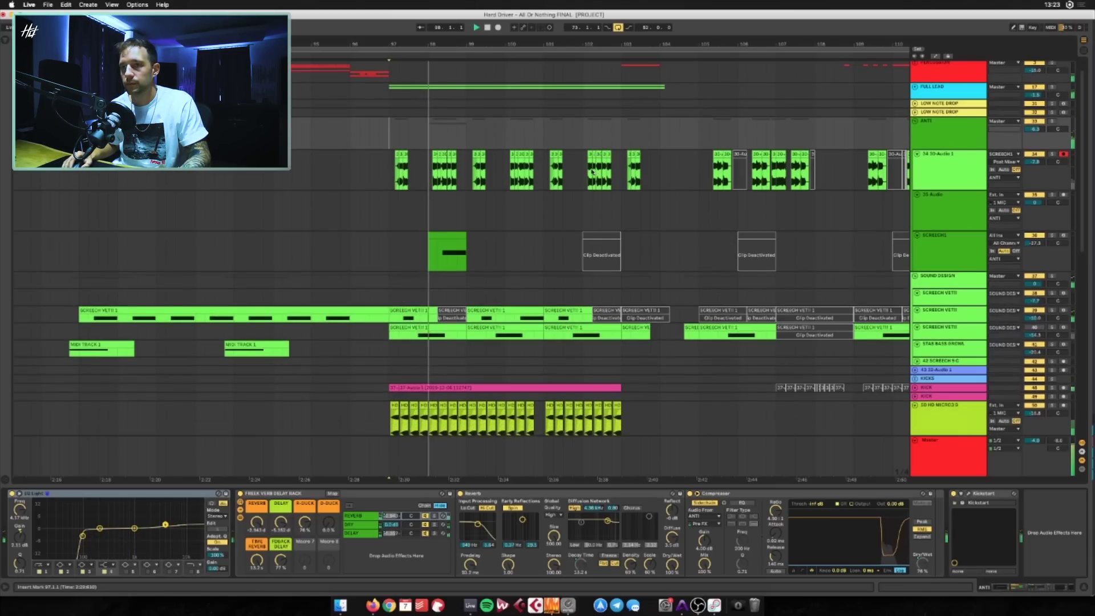
pyautogui.scroll(-5, 607, 226)
pyautogui.scroll(2, 742, 220)
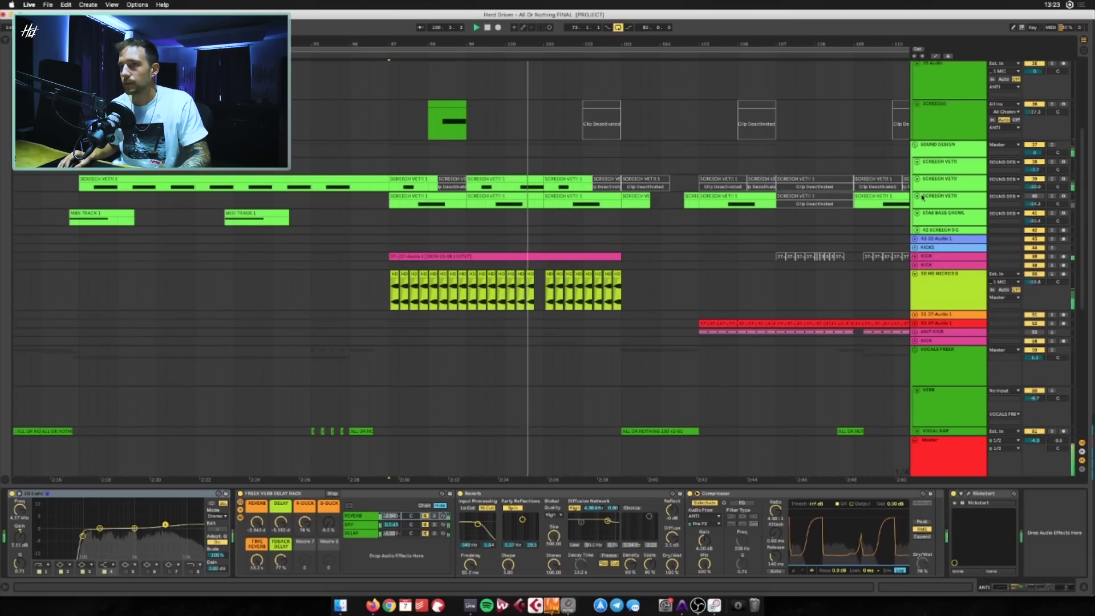
pyautogui.scroll(4, 881, 197)
# Solo the second SCREECH YETI track and play its clips from bar 97
pyautogui.click(947, 248)
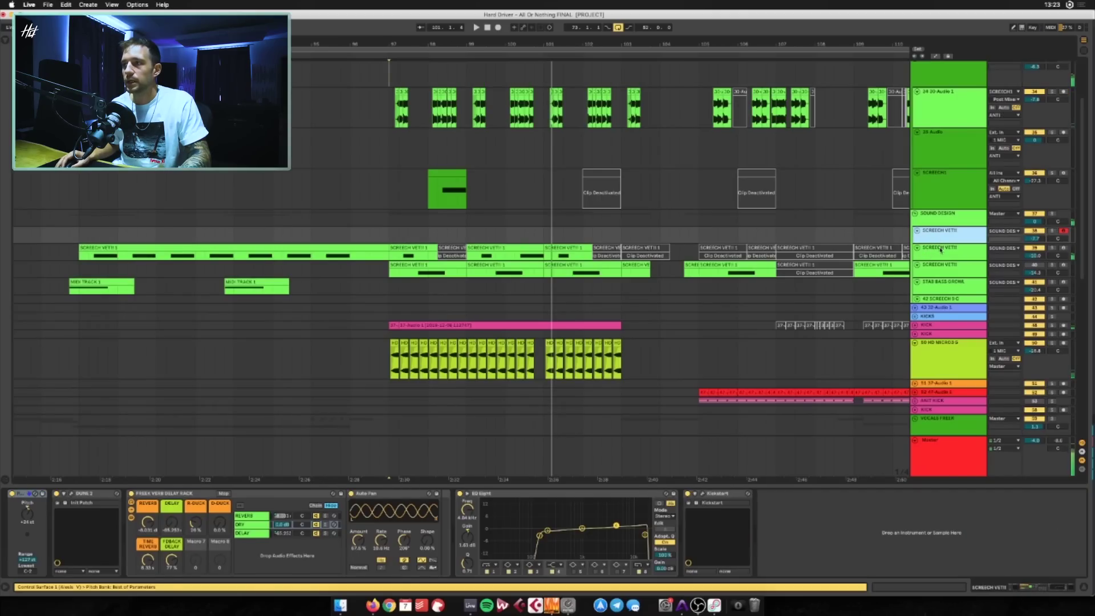
pyautogui.click(455, 270)
pyautogui.click(402, 259)
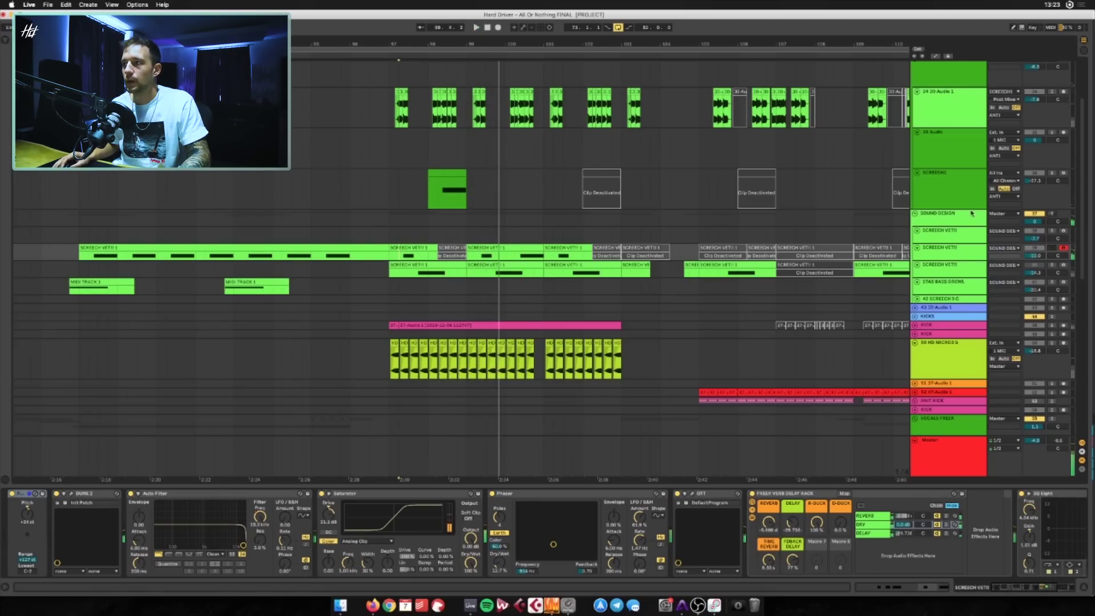
# Select the ANTI group's screech track and play its reactivated clip with the full mix from bar 98
pyautogui.click(942, 165)
pyautogui.click(948, 185)
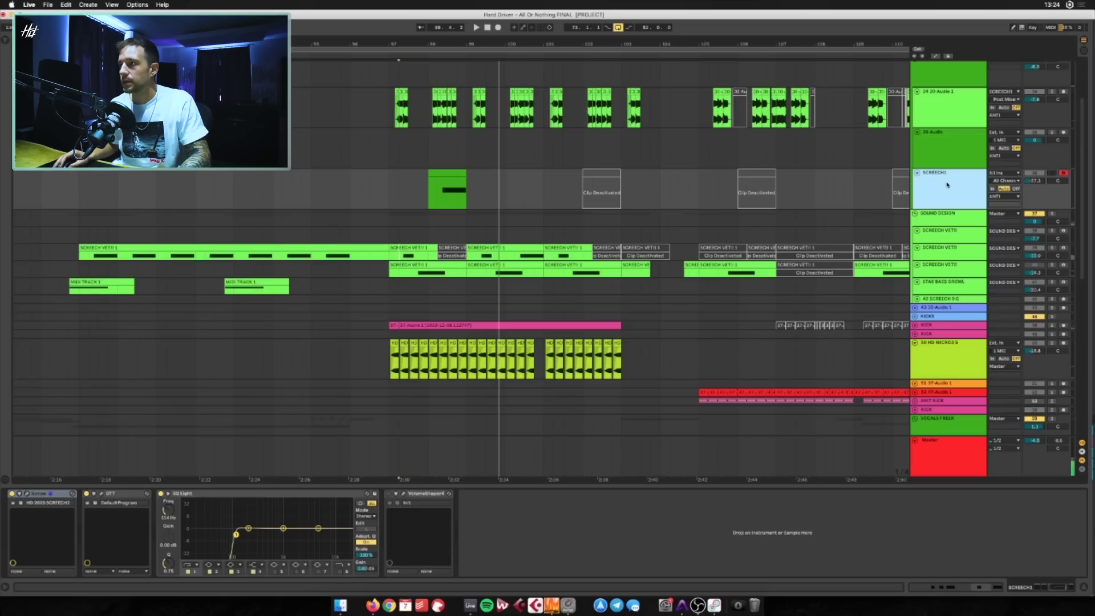
pyautogui.click(435, 193)
pyautogui.press('space')
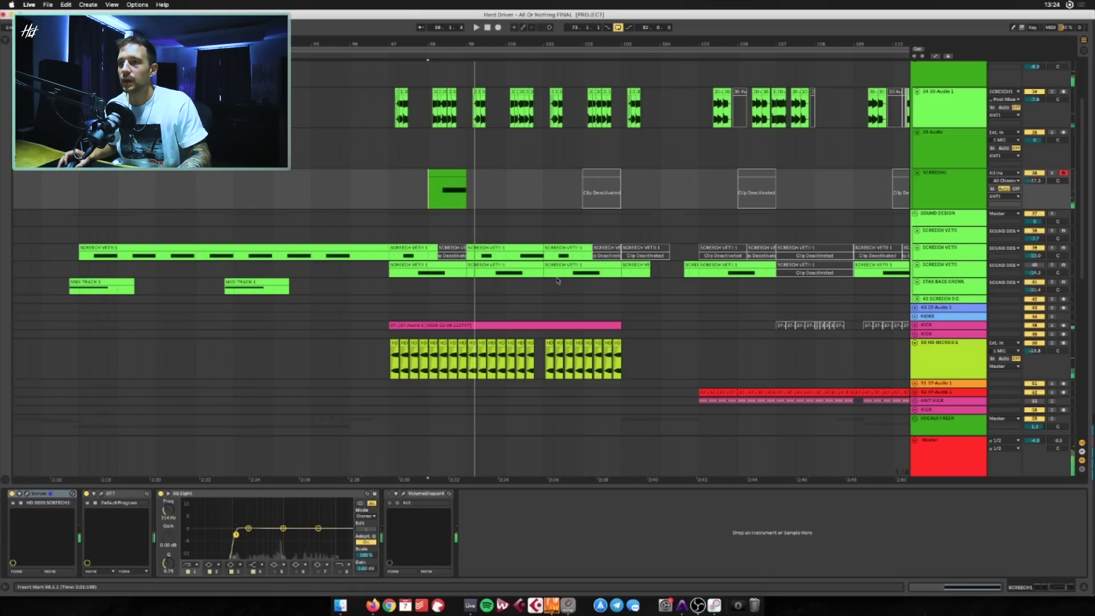
# Solo the third SCREECH YETI track and audition its clips from bar 97
pyautogui.scroll(-5, 514, 251)
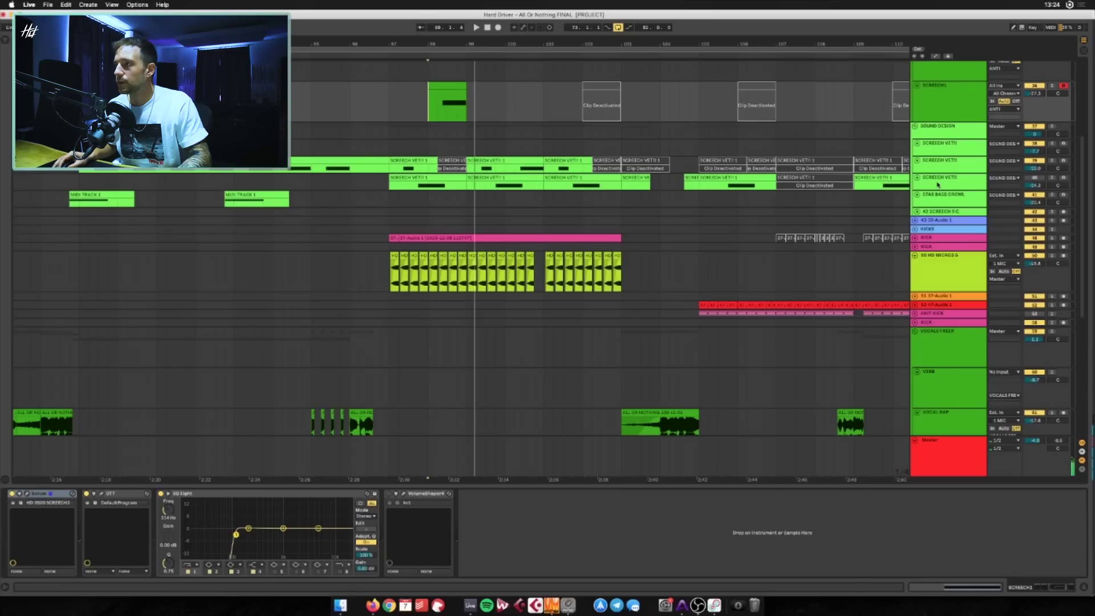
pyautogui.click(938, 180)
pyautogui.press('space')
pyautogui.press('space')
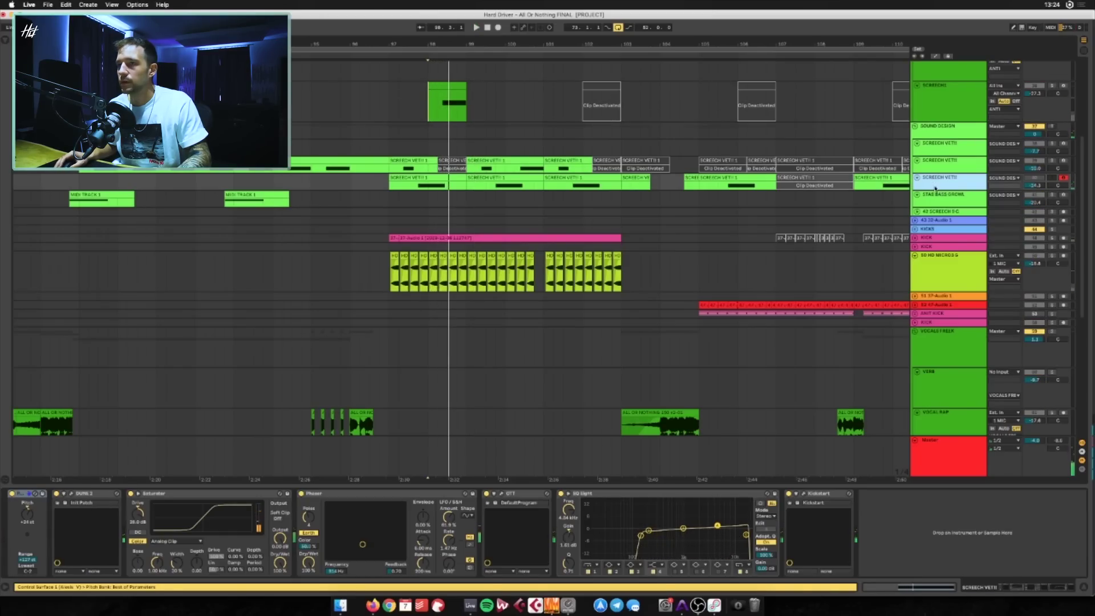
pyautogui.click(409, 187)
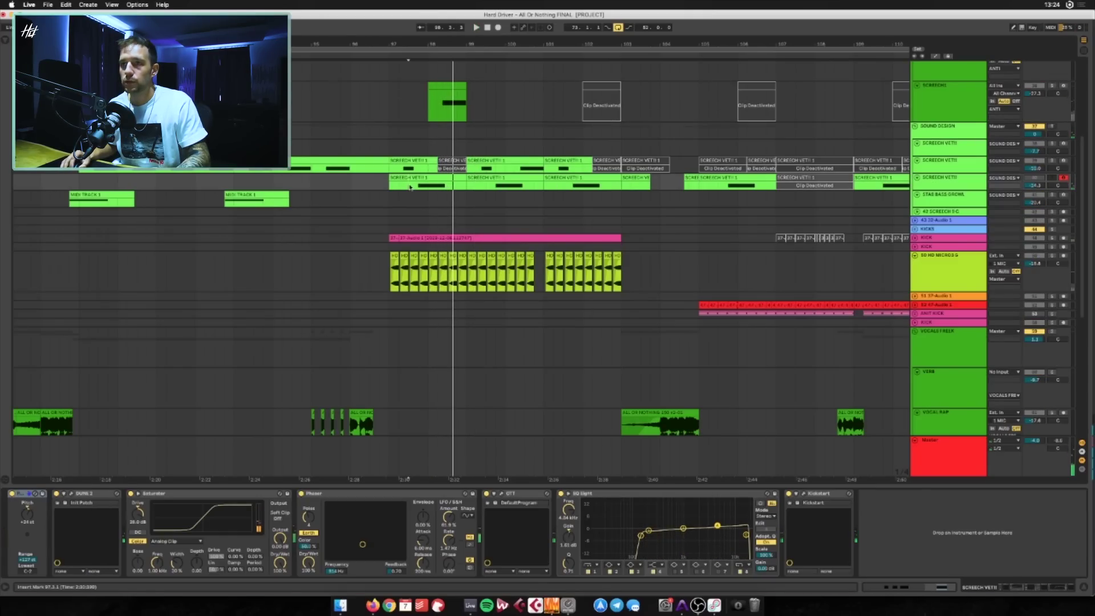
# Unfold the FULL LEAD group with its TOP LEAD layers and play them from bar 97
pyautogui.scroll(-15, 451, 191)
pyautogui.scroll(16, 452, 194)
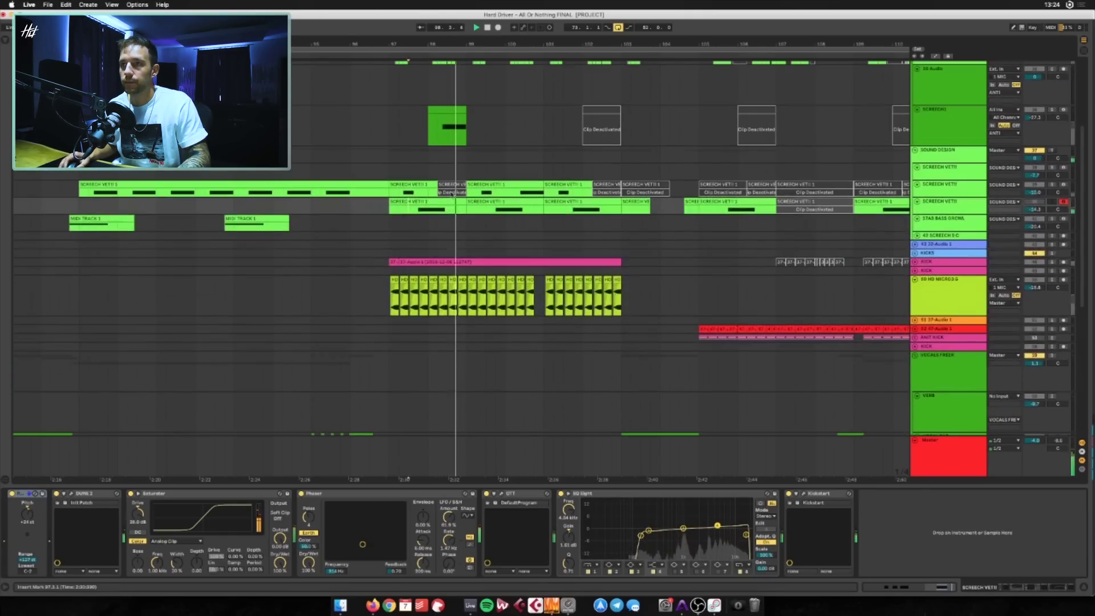
pyautogui.scroll(-10, 453, 194)
pyautogui.click(416, 202)
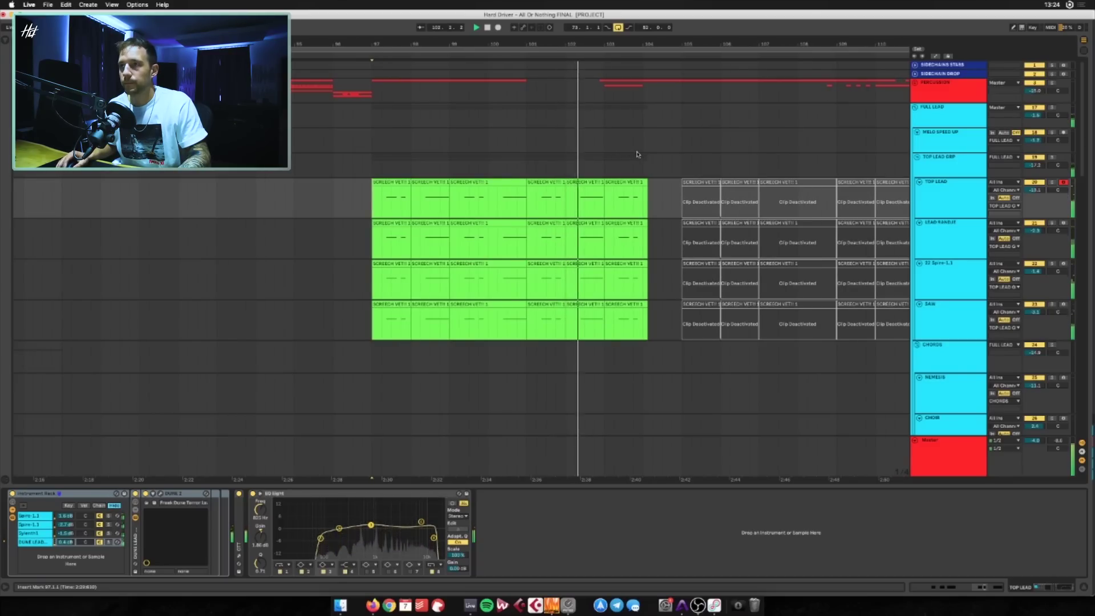
# Play the arrangement from bar 103 and follow the lead, screech, kick and vocal tracks through the section
pyautogui.scroll(-2, 622, 137)
pyautogui.click(606, 117)
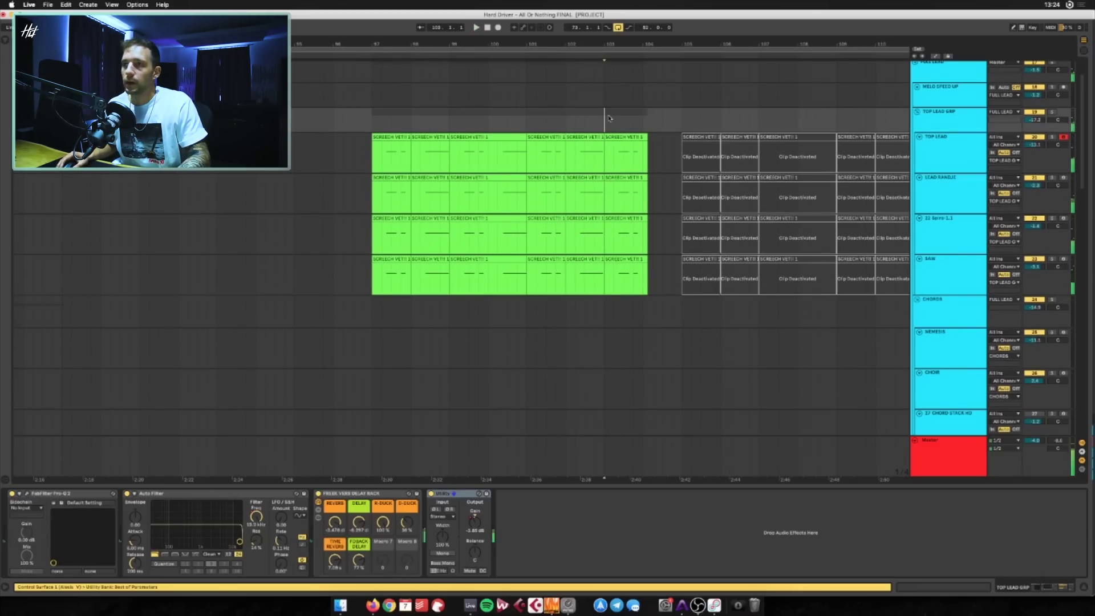
pyautogui.hscroll(2, 608, 114)
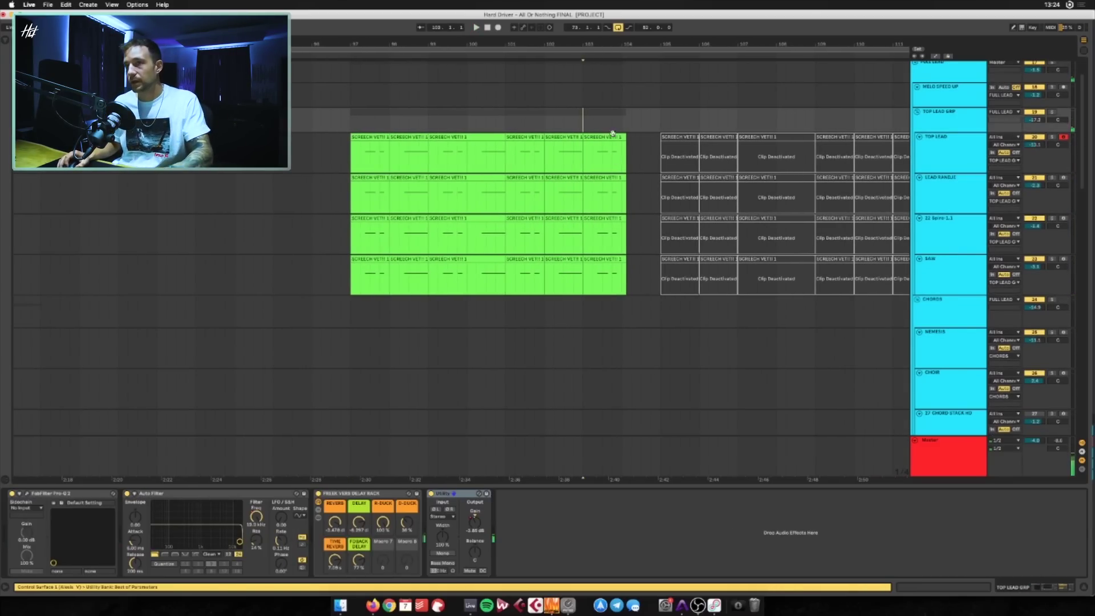
pyautogui.scroll(-2, 599, 119)
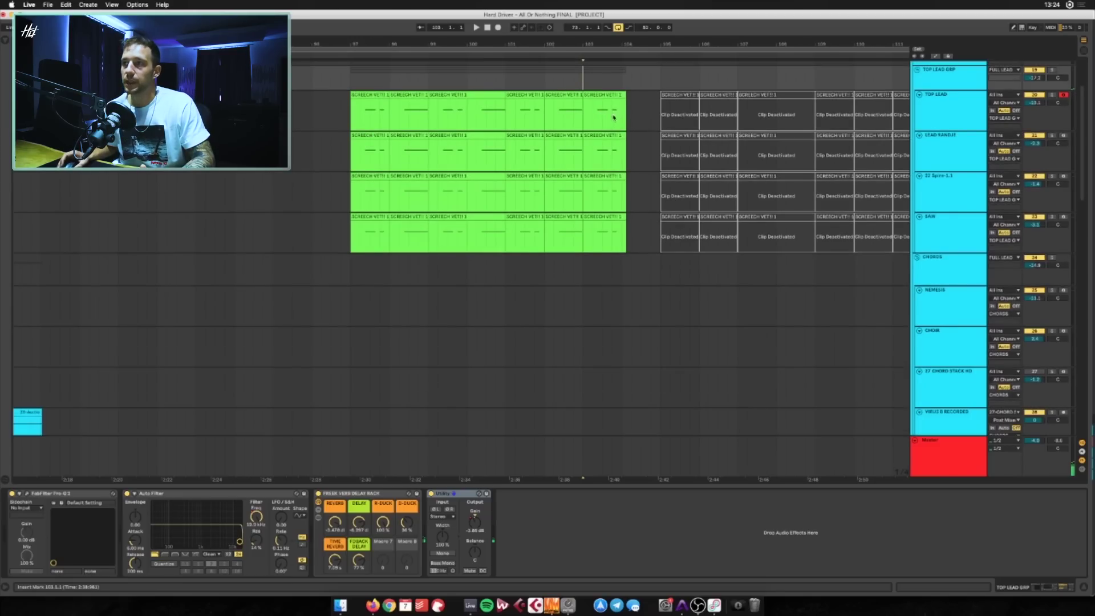
pyautogui.hscroll(5, 599, 171)
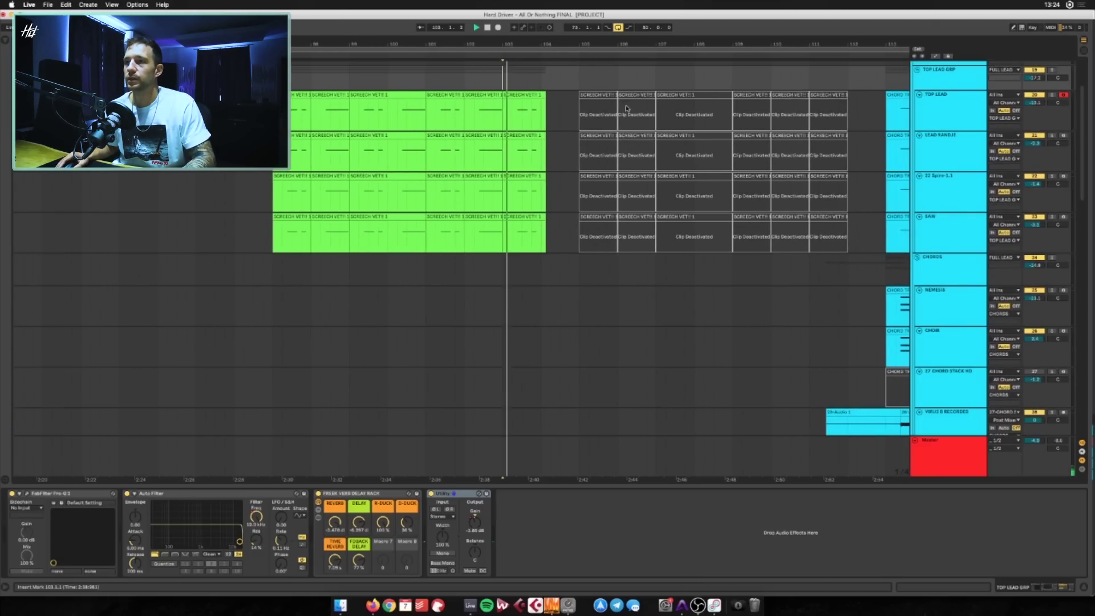
pyautogui.scroll(-20, 627, 108)
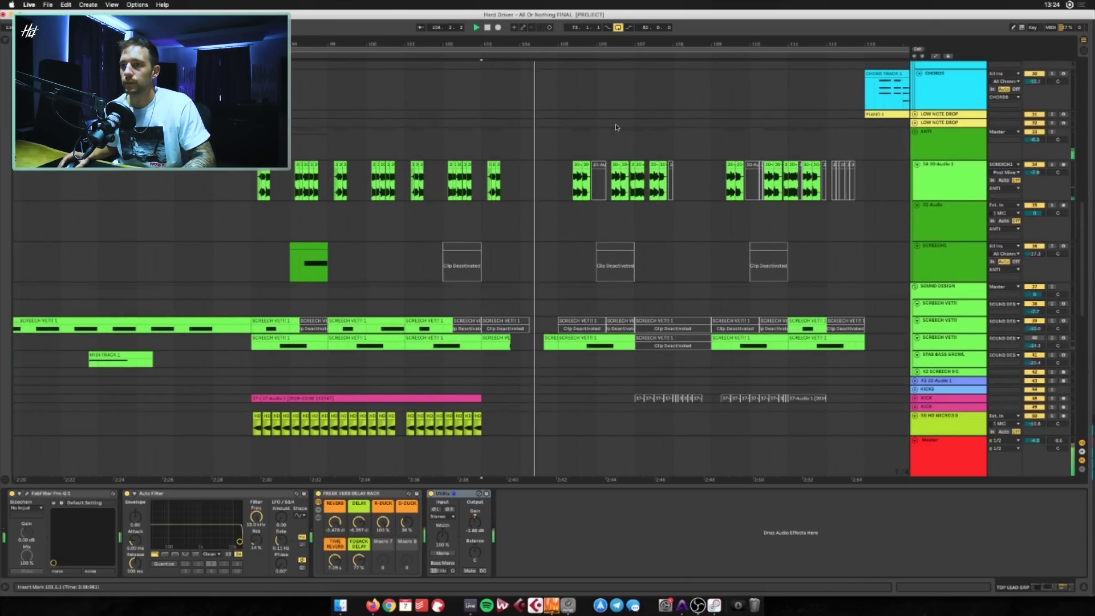
pyautogui.scroll(-12, 616, 128)
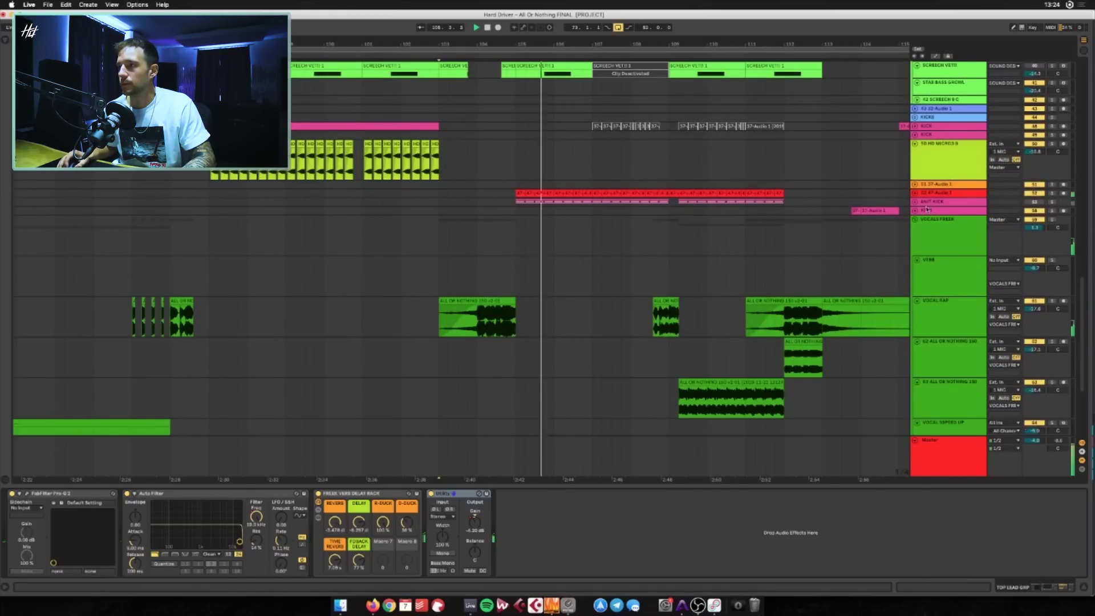
# Unfold the ANIT KICK group and select it to inspect its kick layers and device chain
pyautogui.click(916, 202)
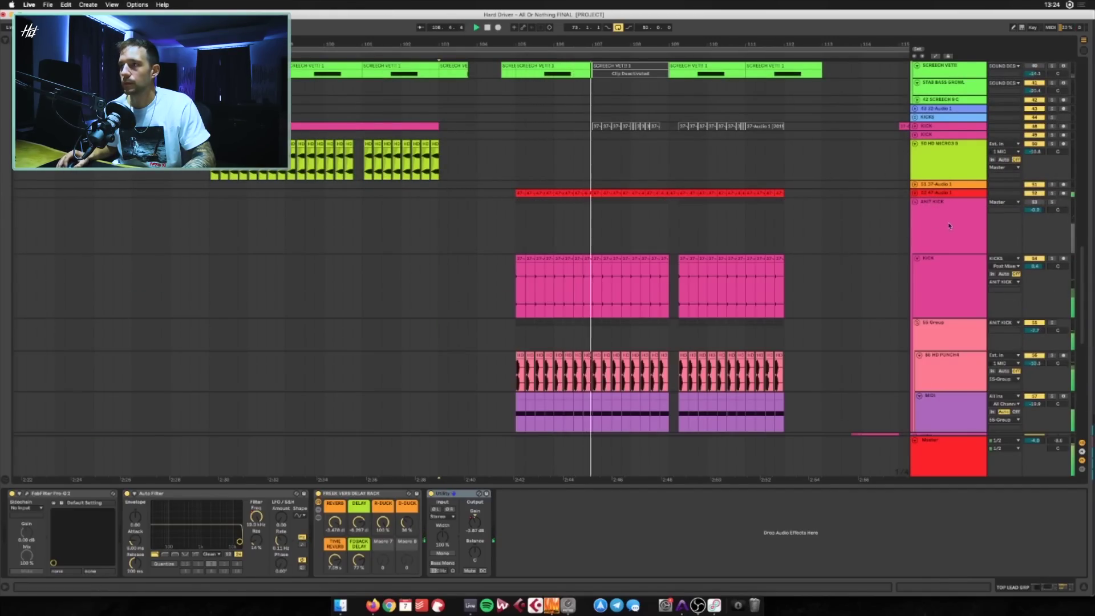
pyautogui.click(950, 226)
pyautogui.scroll(-1, 529, 205)
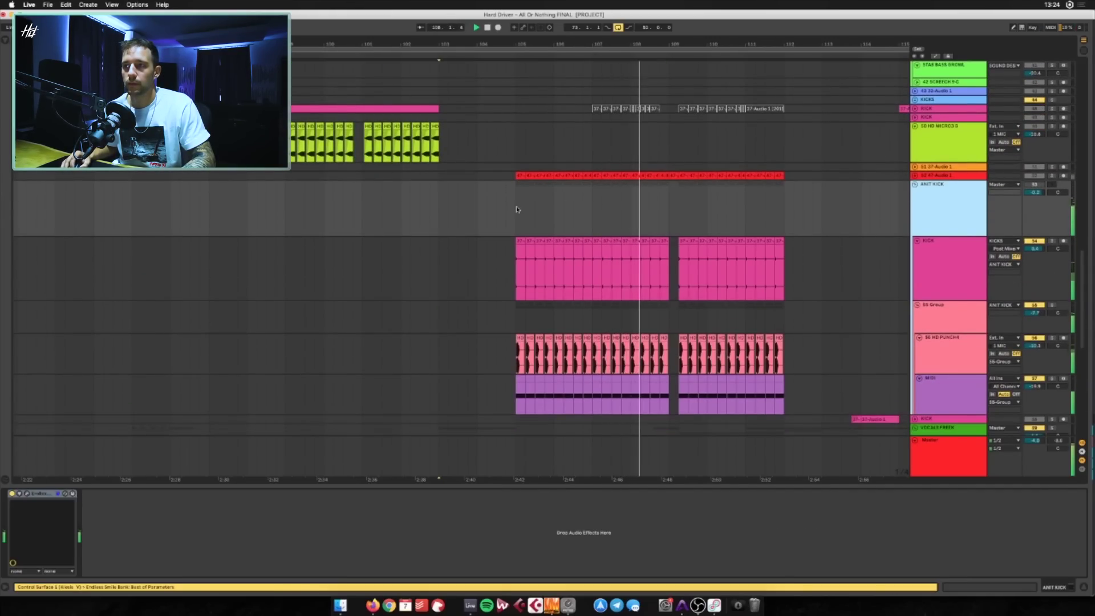
# Unfold the red 52 47-Audio 1 track and play its kick clips from bar 108
pyautogui.click(941, 177)
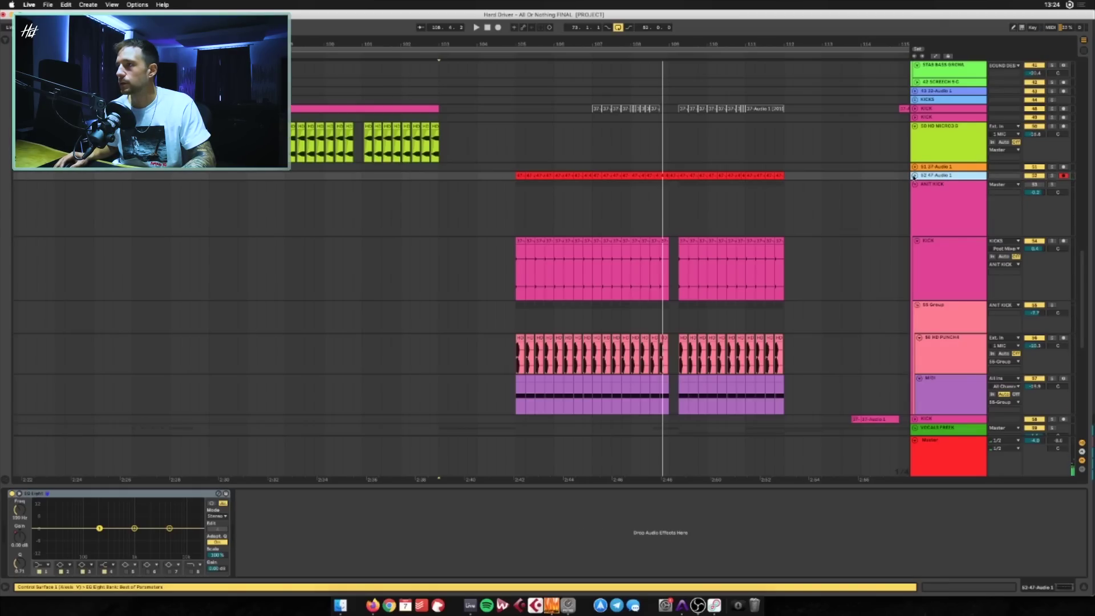
pyautogui.click(915, 176)
pyautogui.click(641, 197)
pyautogui.press('space')
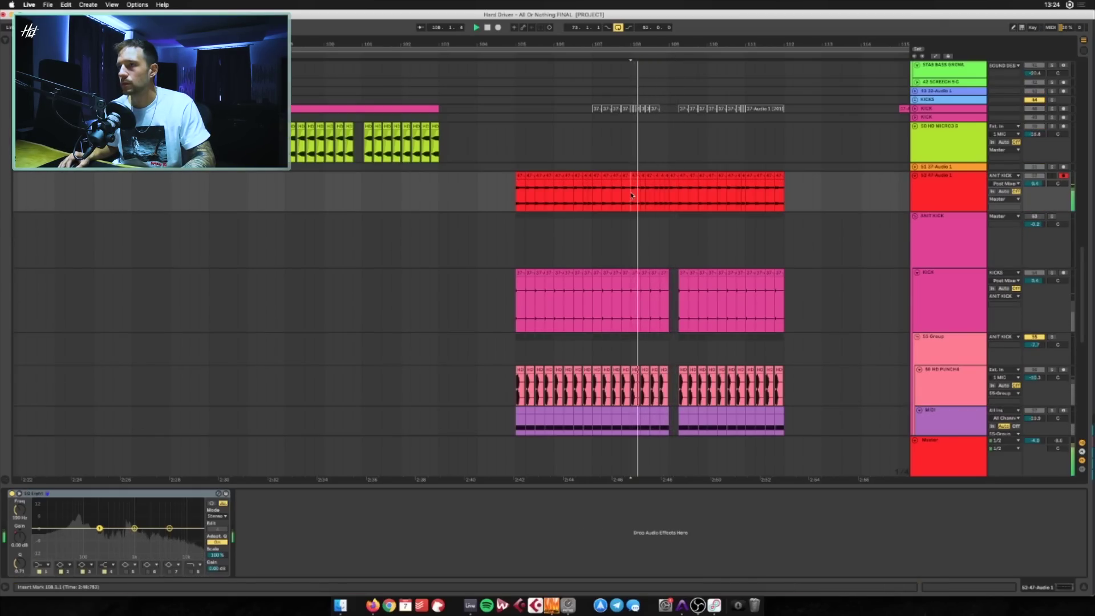
pyautogui.click(609, 178)
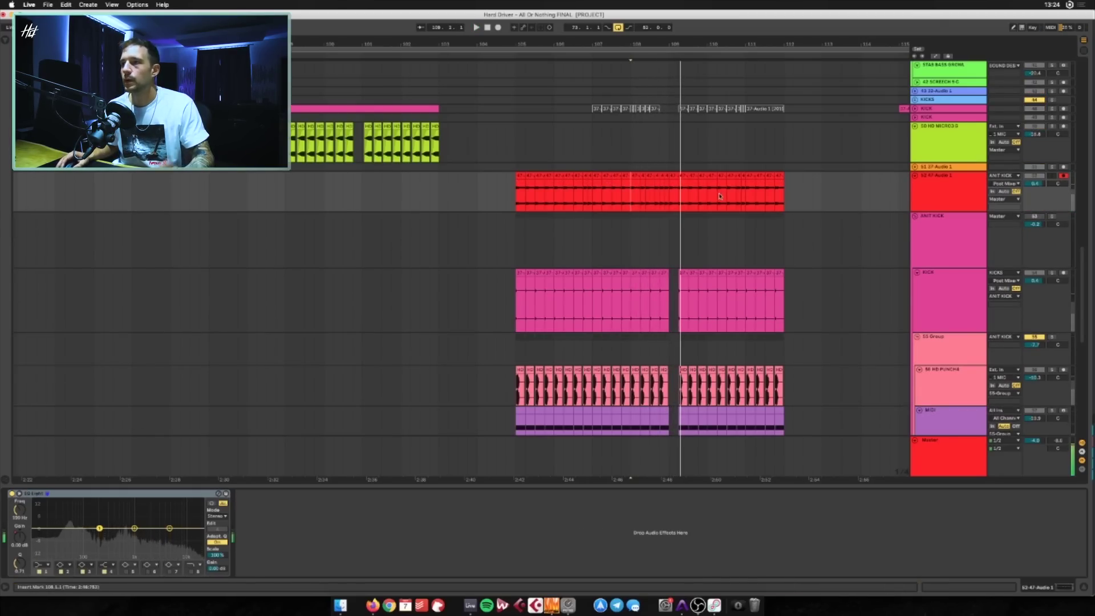
pyautogui.scroll(5, 960, 303)
pyautogui.click(960, 303)
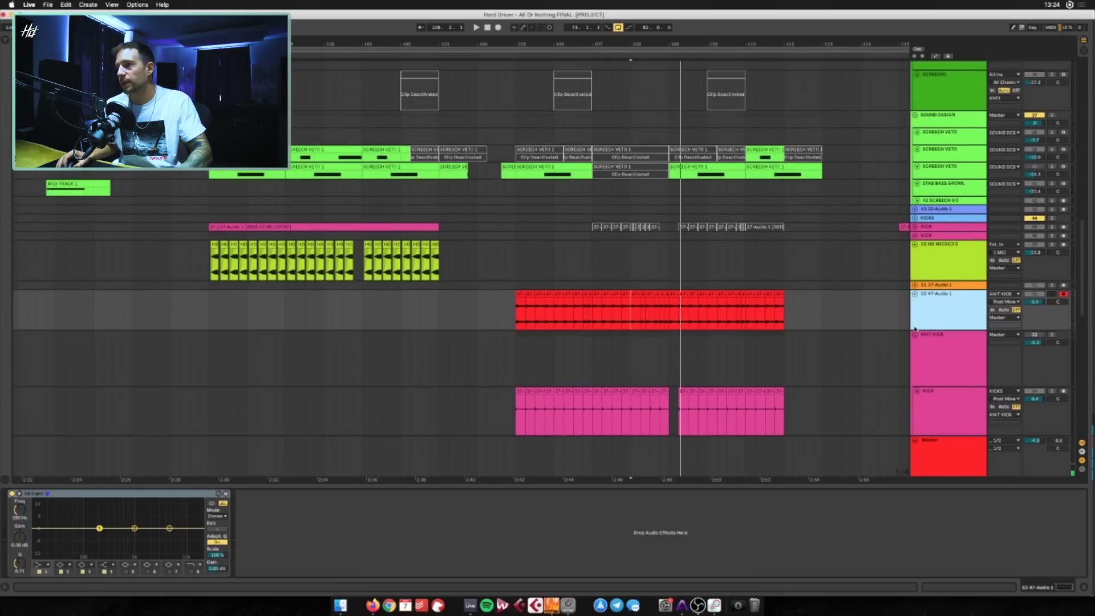
# Fold all the tracks back to compact height and play the arrangement from bar 111
pyautogui.keyDown('alt'); pyautogui.click(915, 295); pyautogui.keyUp('alt')
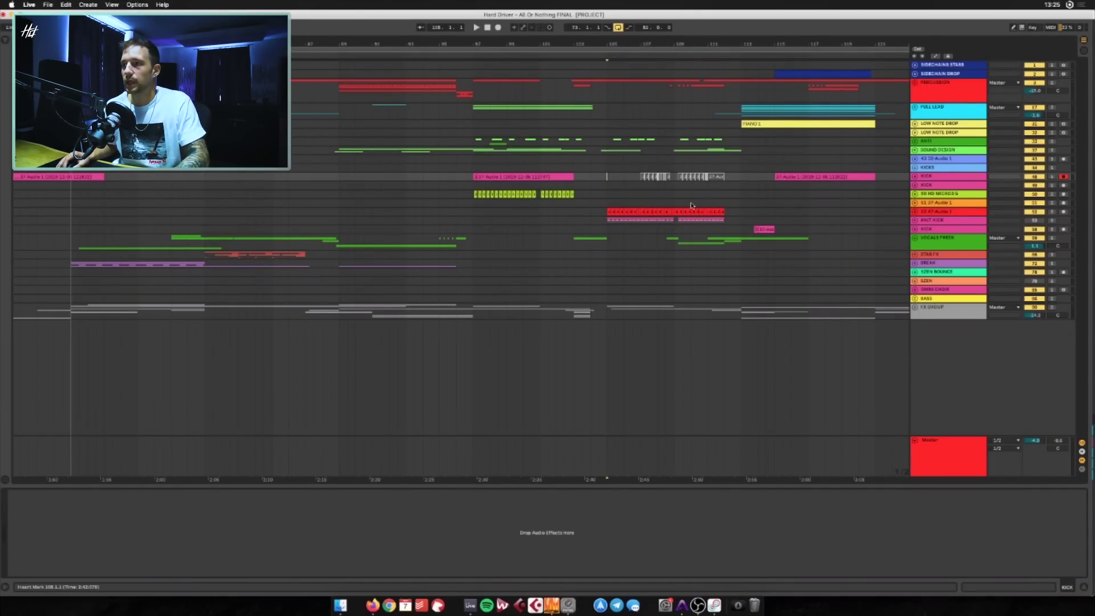
pyautogui.click(703, 202)
pyautogui.press('space')
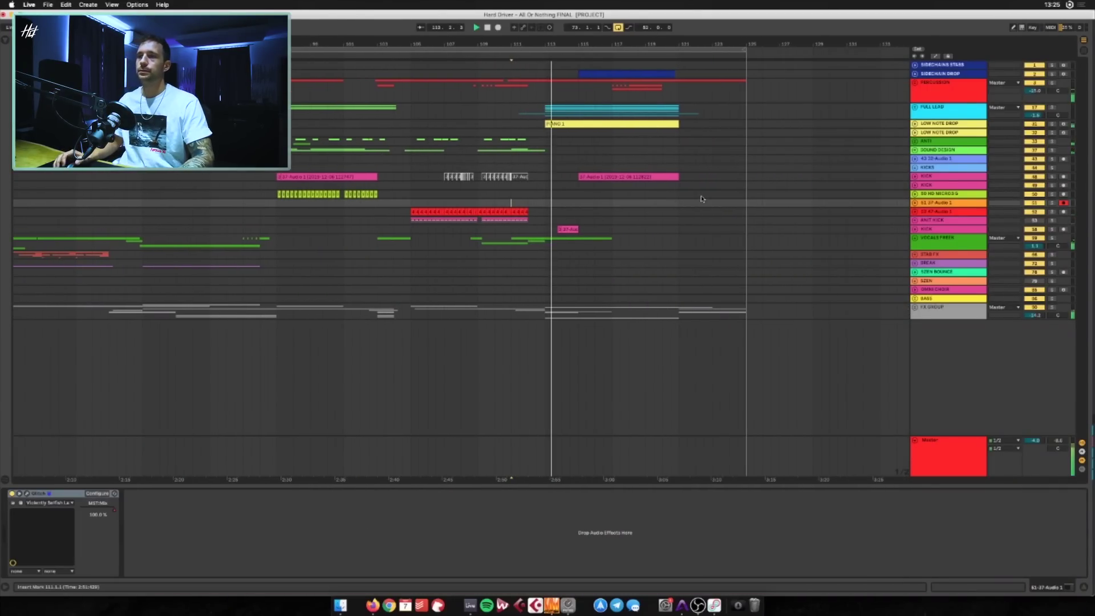
# Select the pink KICK track with the short clip, show the automation lanes, and play from bar 113
pyautogui.click(931, 229)
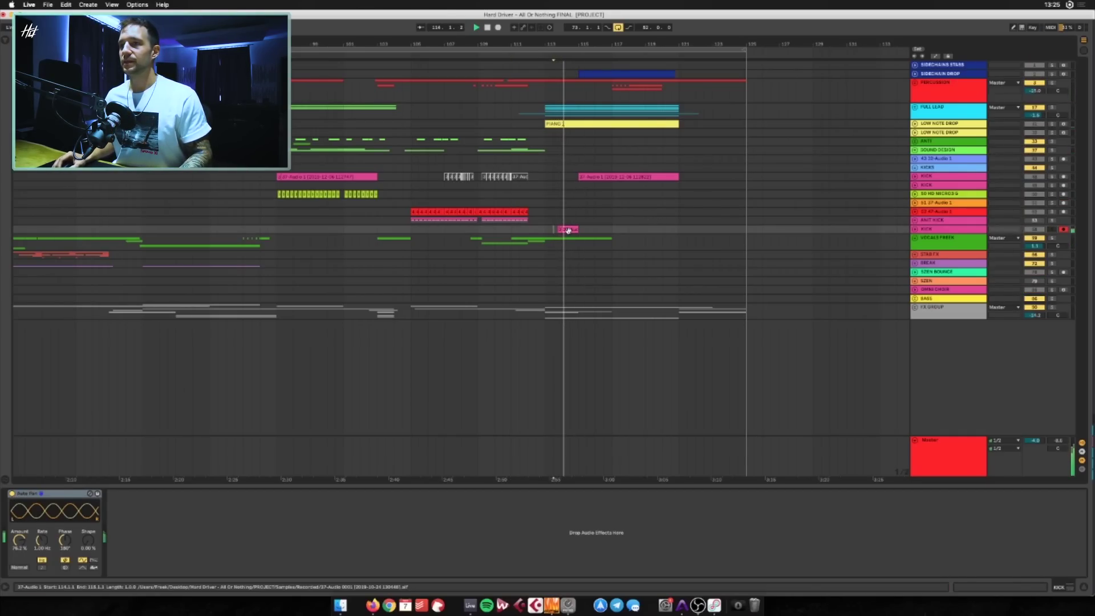
pyautogui.press('a')
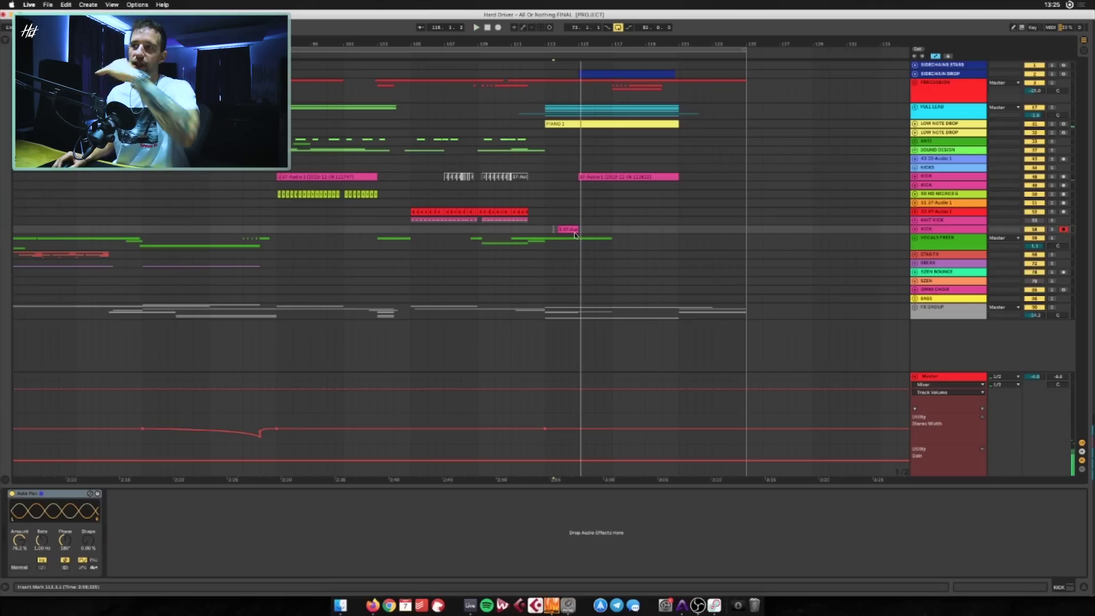
pyautogui.click(549, 219)
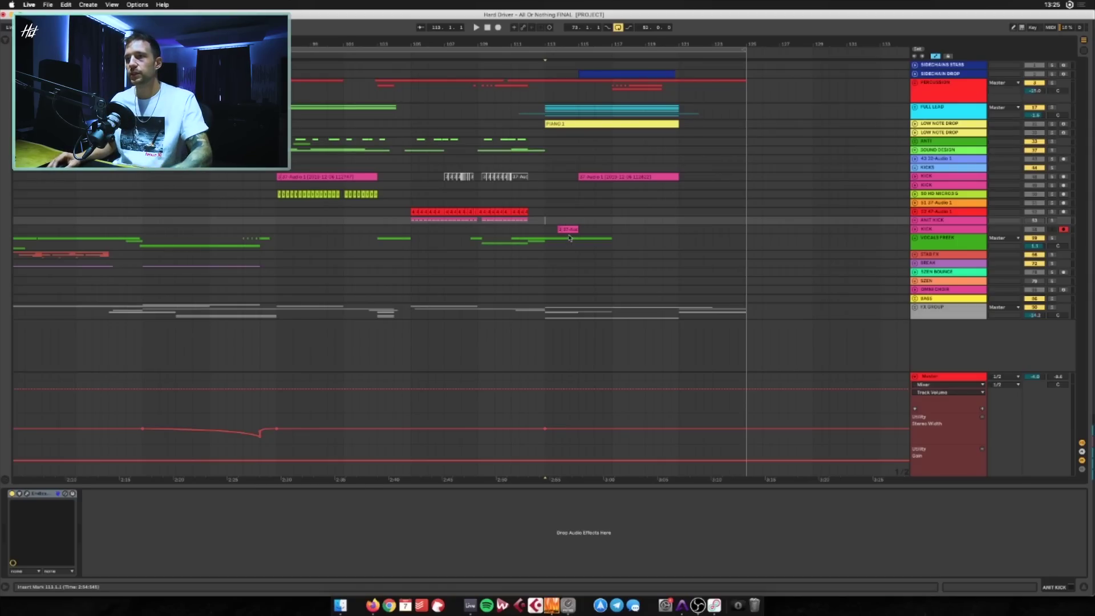
pyautogui.press('space')
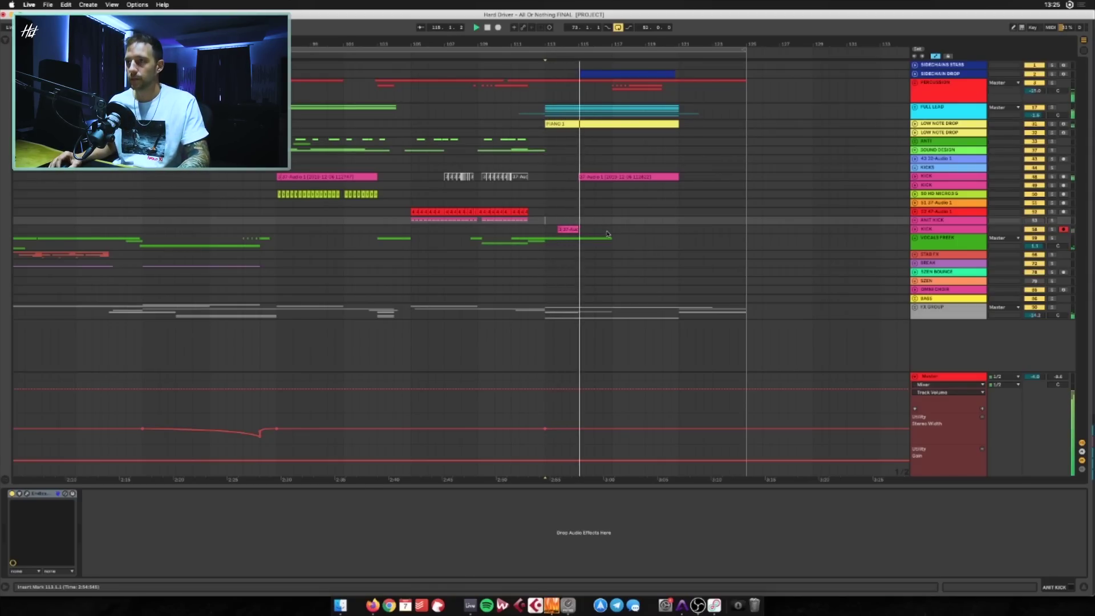
# Extend the loop's end to bar 128 and unfold the PERCUSSION group to follow its clips during playback
pyautogui.moveTo(745, 46); pyautogui.dragTo(796, 47)
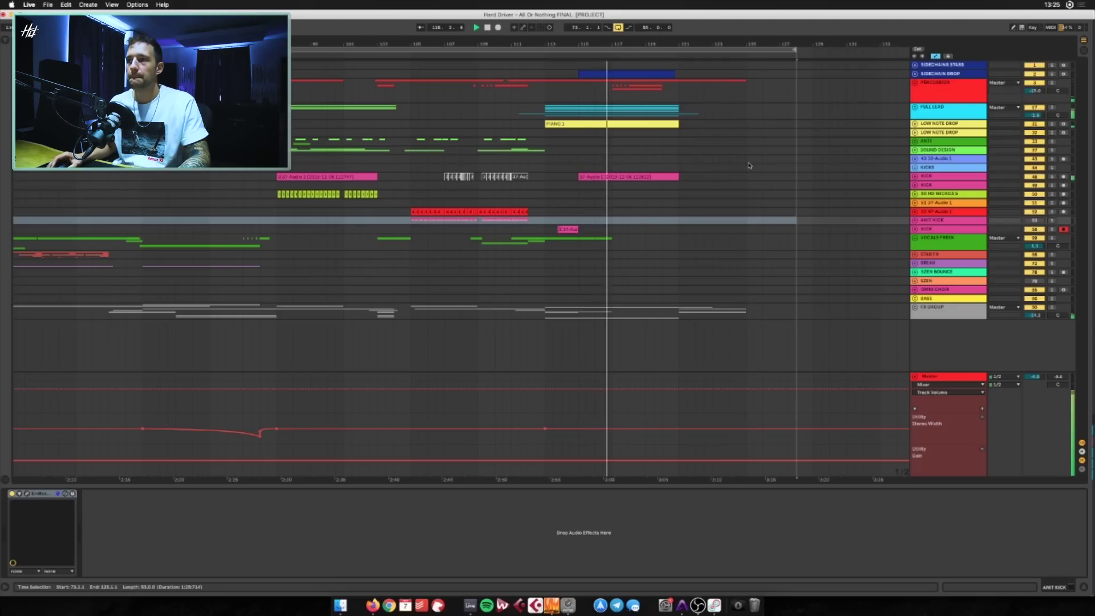
pyautogui.click(921, 86)
pyautogui.scroll(-8, 773, 171)
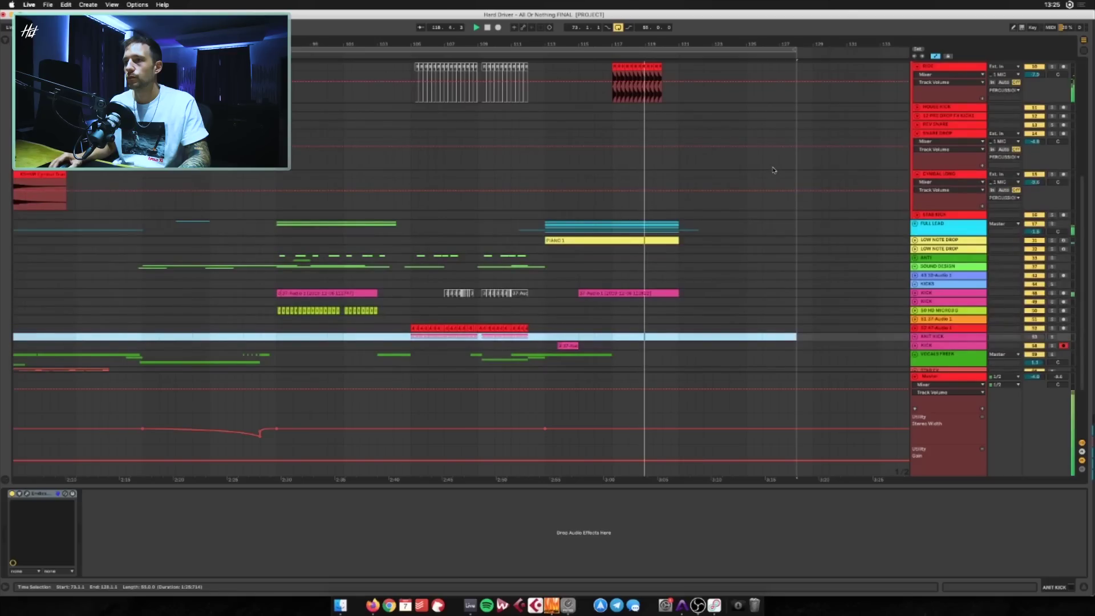
pyautogui.scroll(-2, 773, 169)
pyautogui.click(772, 182)
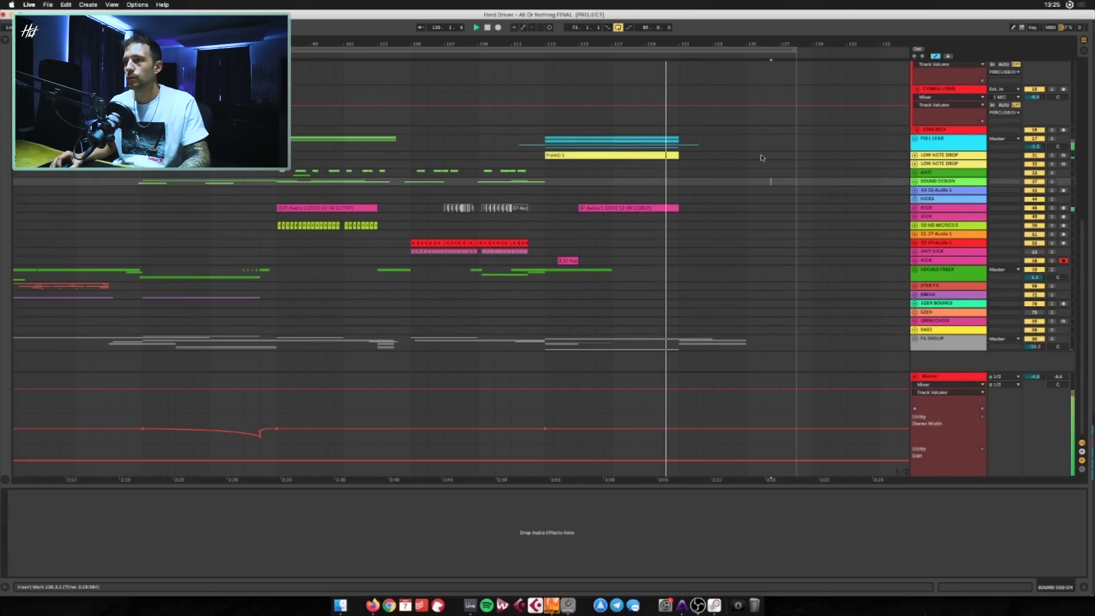
# Extend the loop's end to bar 132 and fold the Master track to hide its automation lanes
pyautogui.moveTo(795, 60); pyautogui.dragTo(887, 60)
pyautogui.press('-')
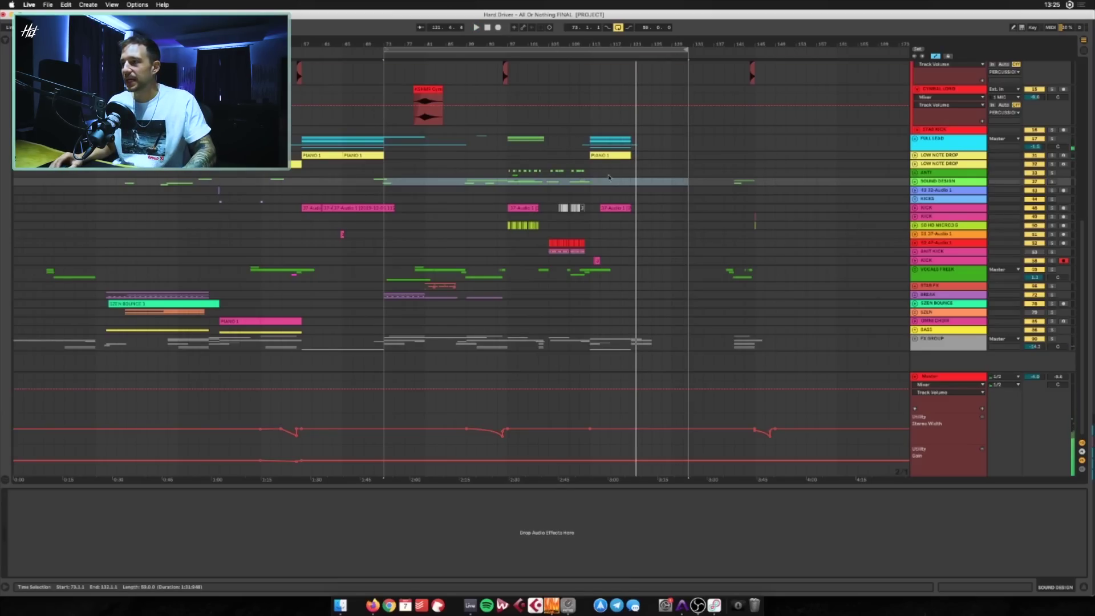
pyautogui.click(914, 377)
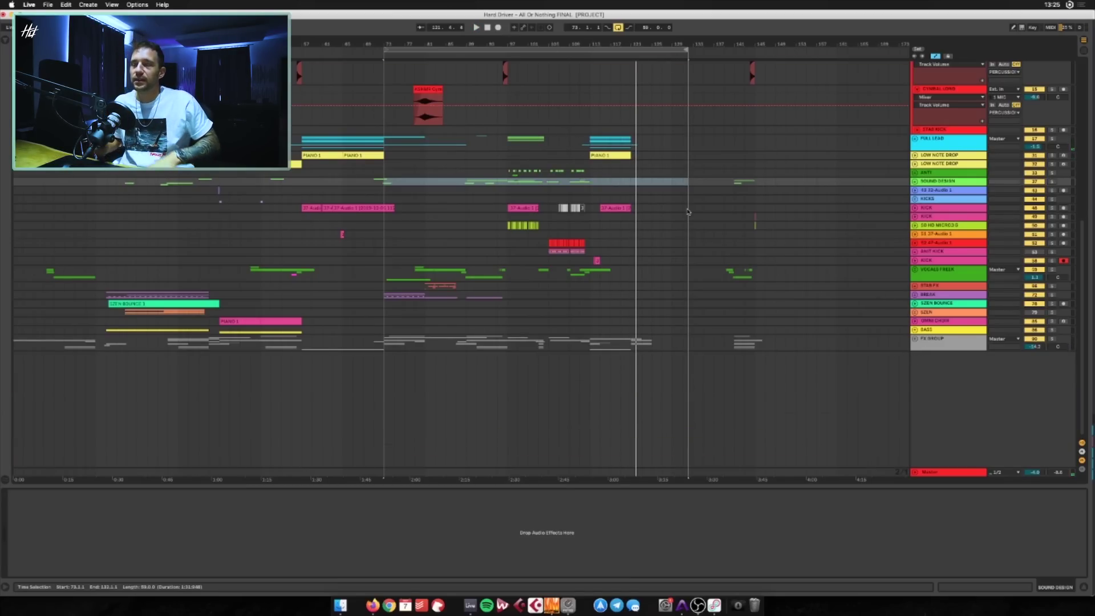
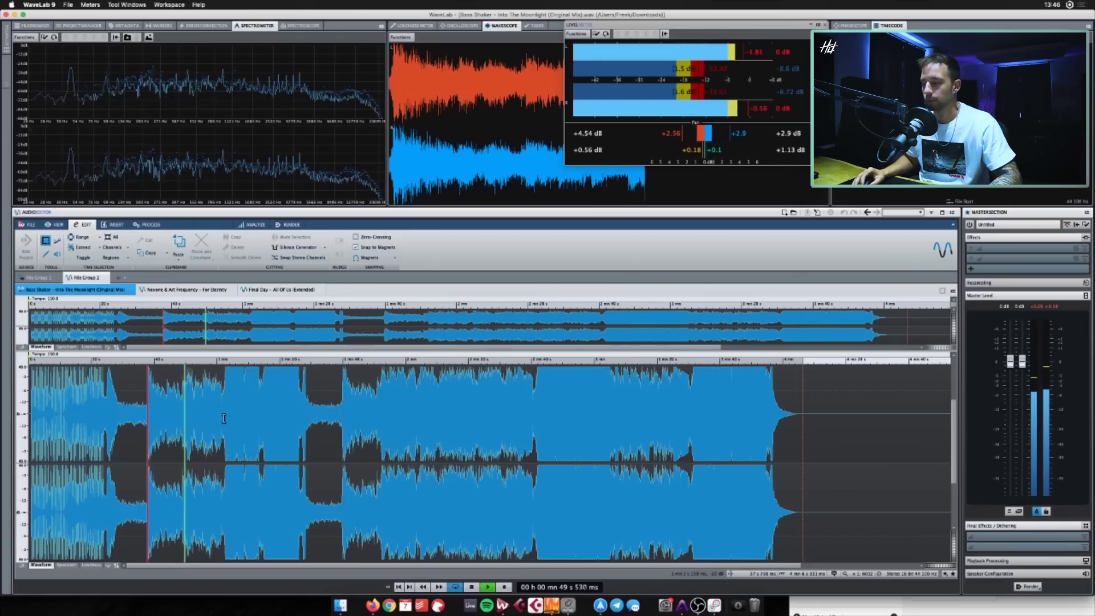
# Play the build-up of Bass Shaker - Into The Moonlight from about 0:43 and continue into the first drop
pyautogui.scroll(3, 222, 419)
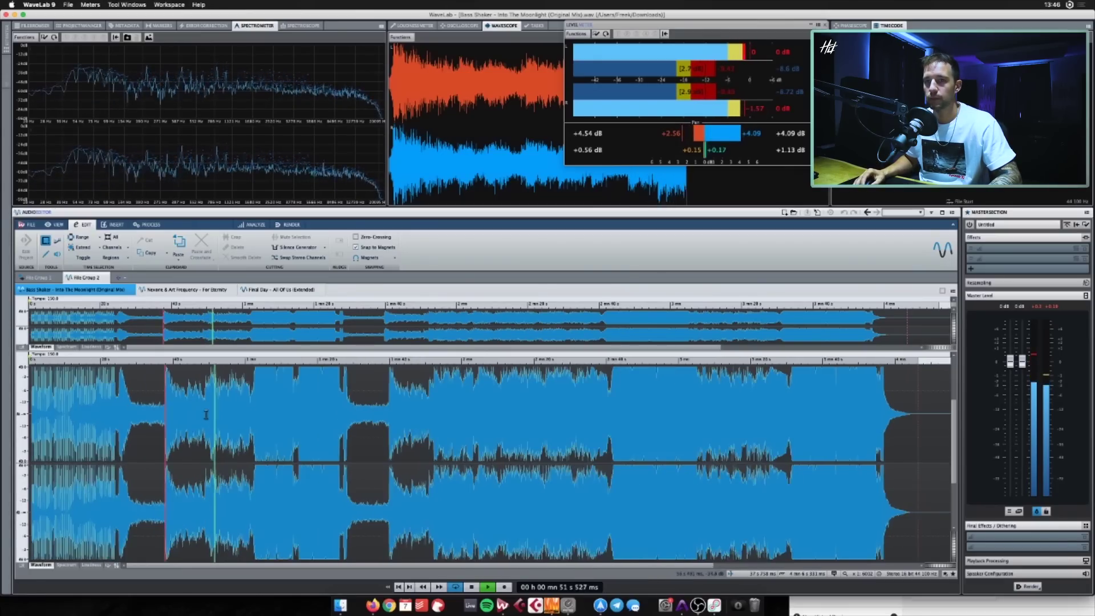
pyautogui.press('space')
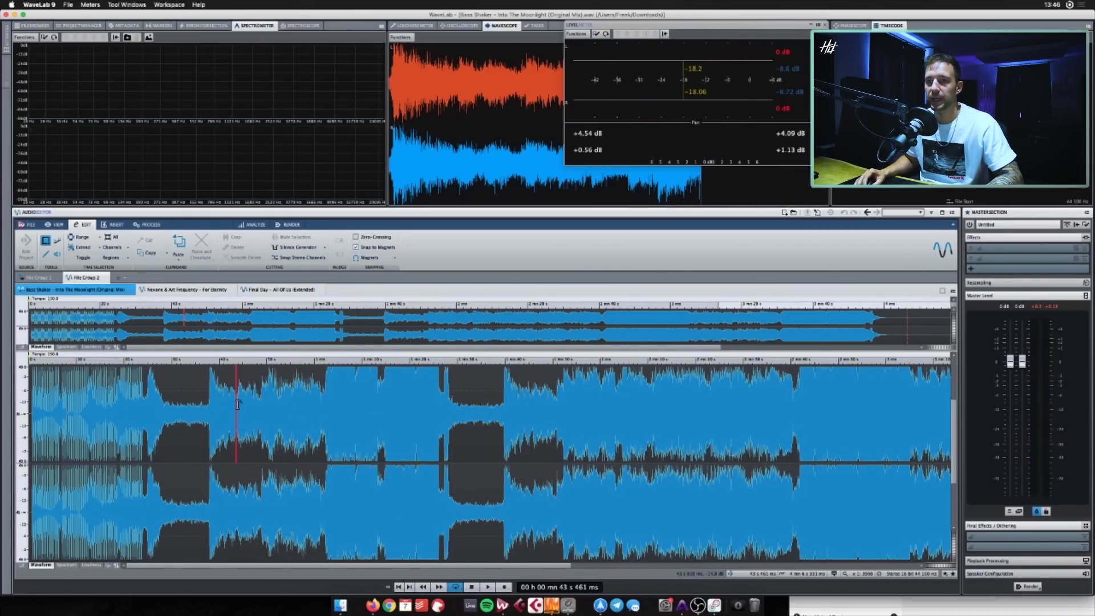
pyautogui.press('space')
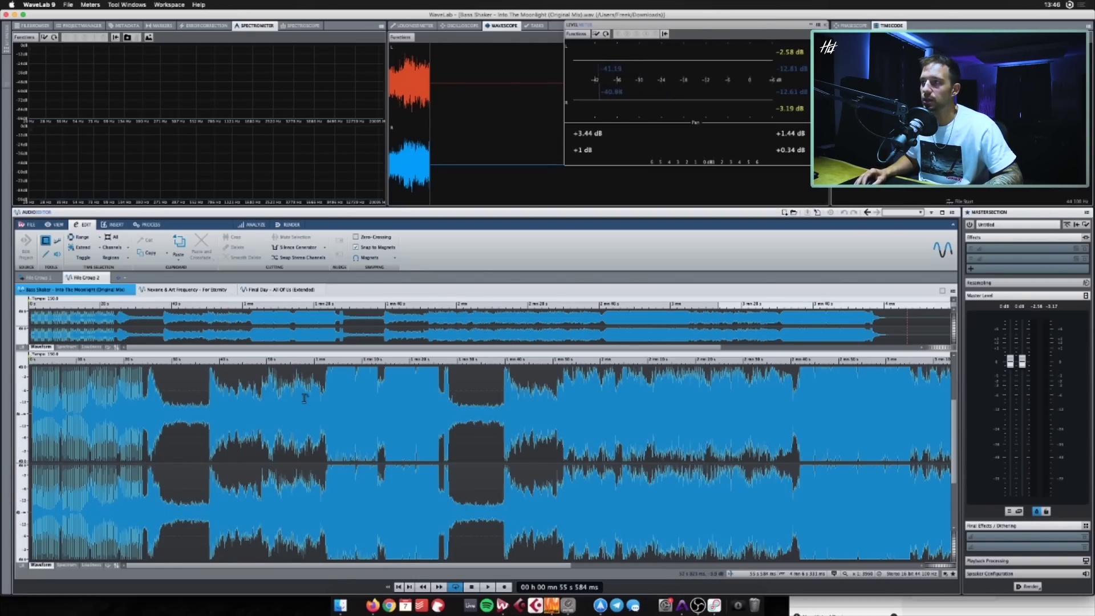
pyautogui.press('space')
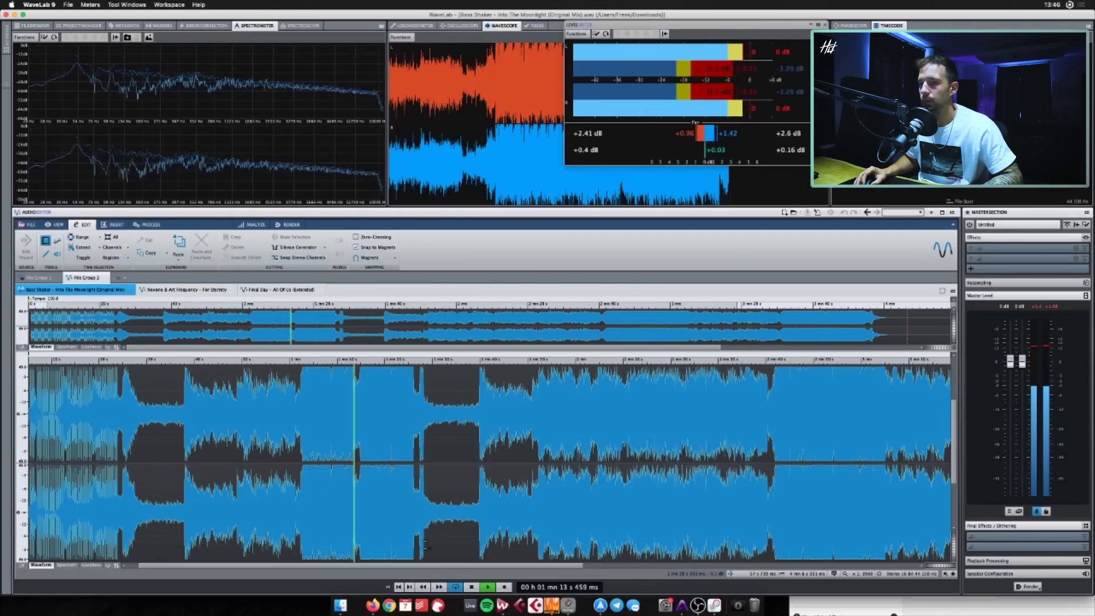
pyautogui.hscroll(1, 406, 539)
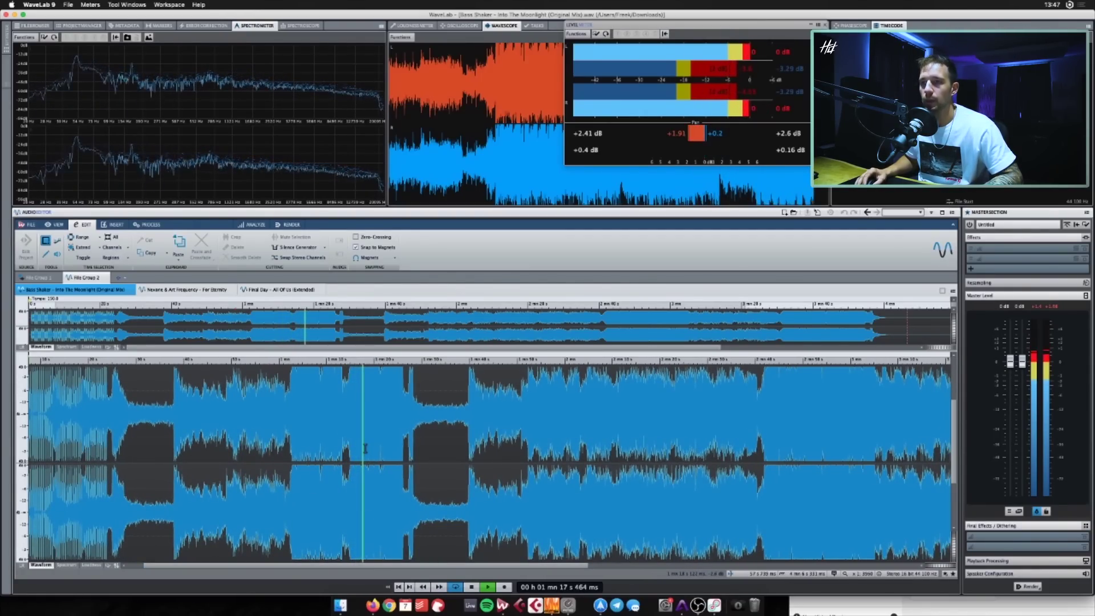
pyautogui.press('space')
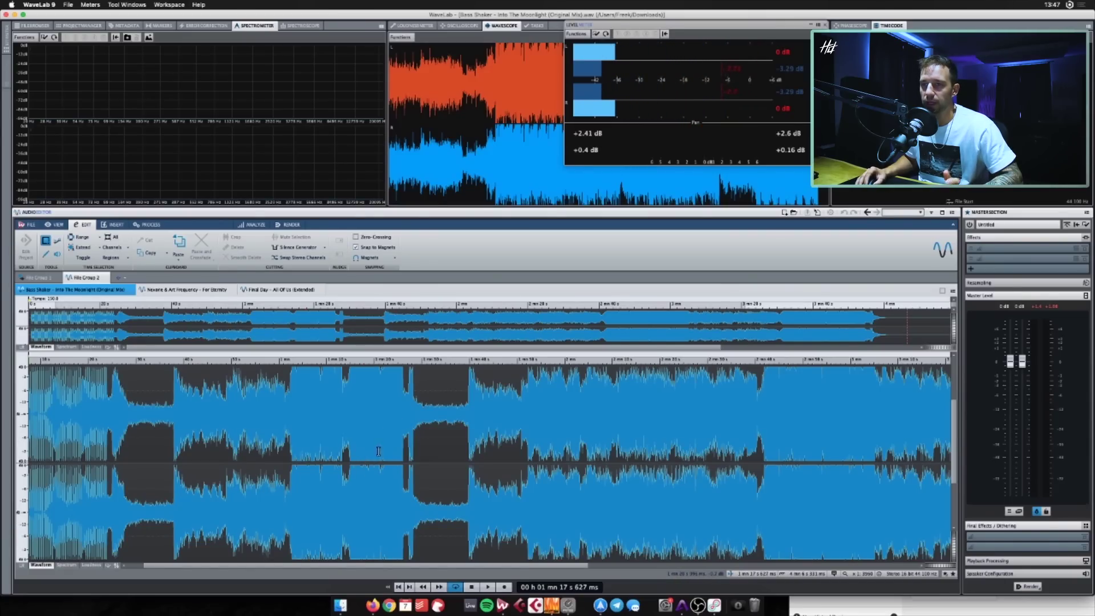
# Audition the second half of the first drop in passages, restarting from about 1:18 and about 1:13
pyautogui.press('space')
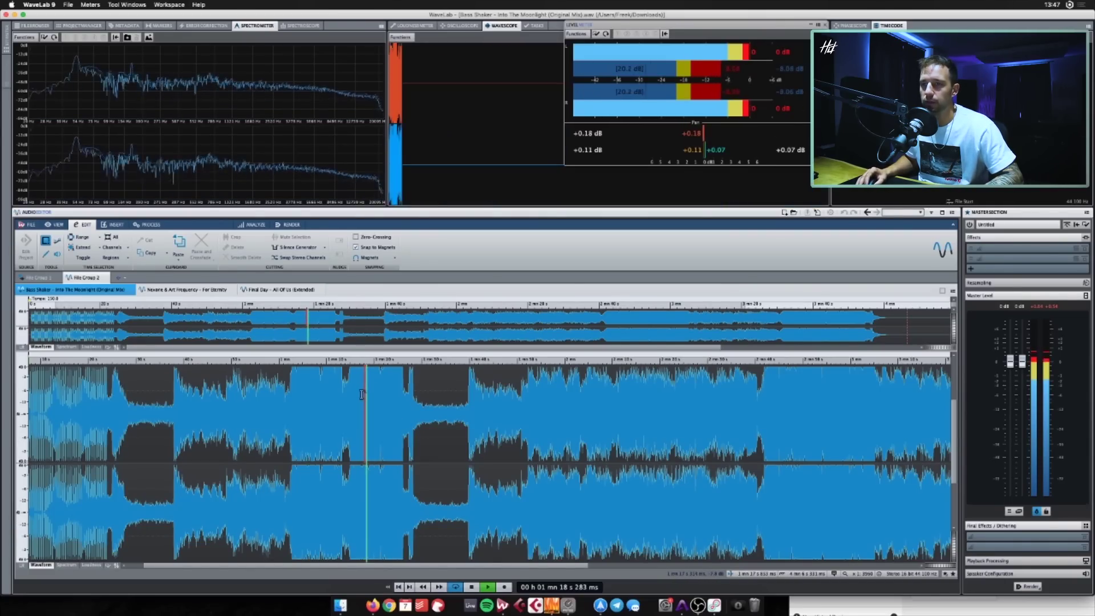
pyautogui.press('space')
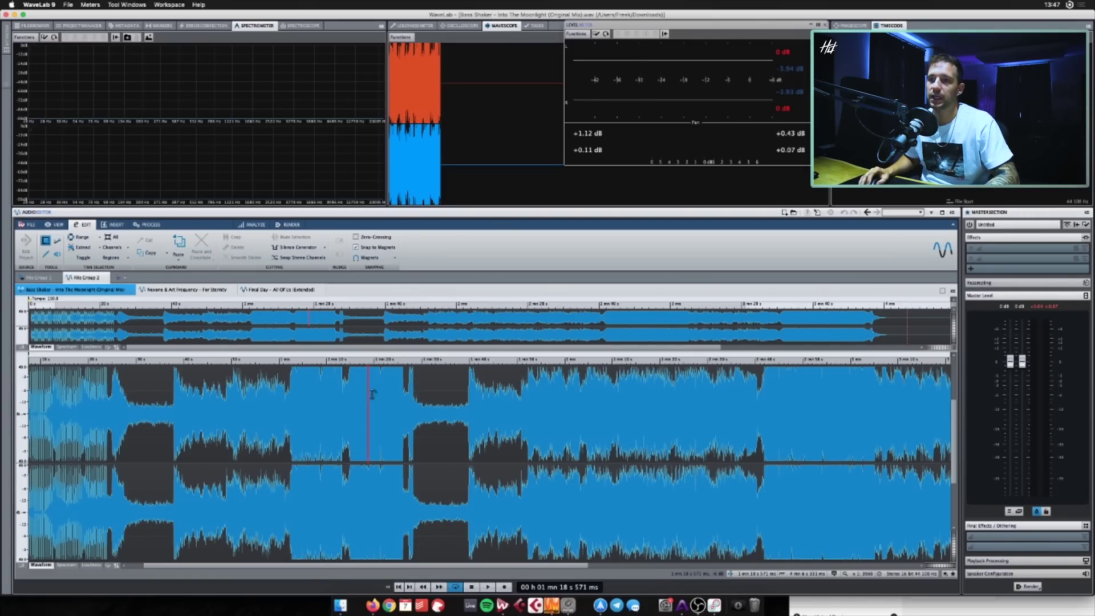
pyautogui.press('space')
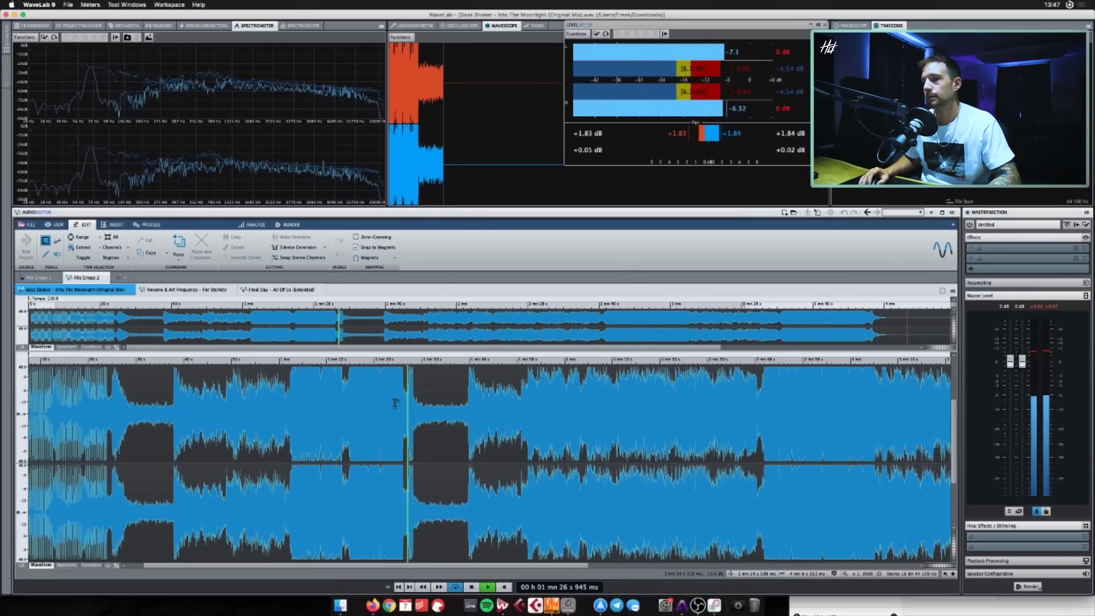
pyautogui.press('space')
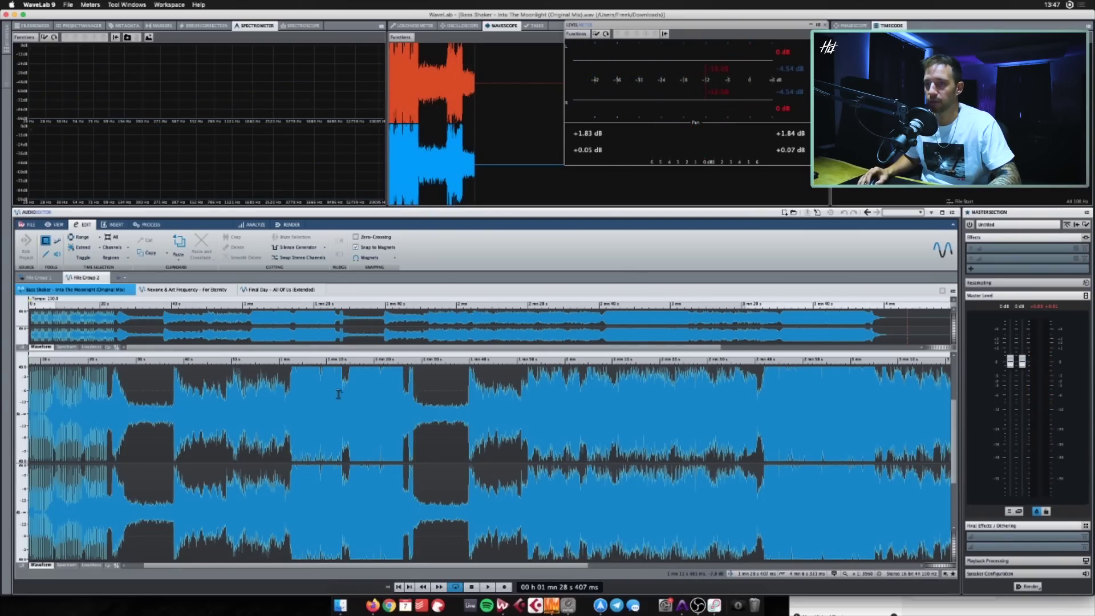
pyautogui.press('space')
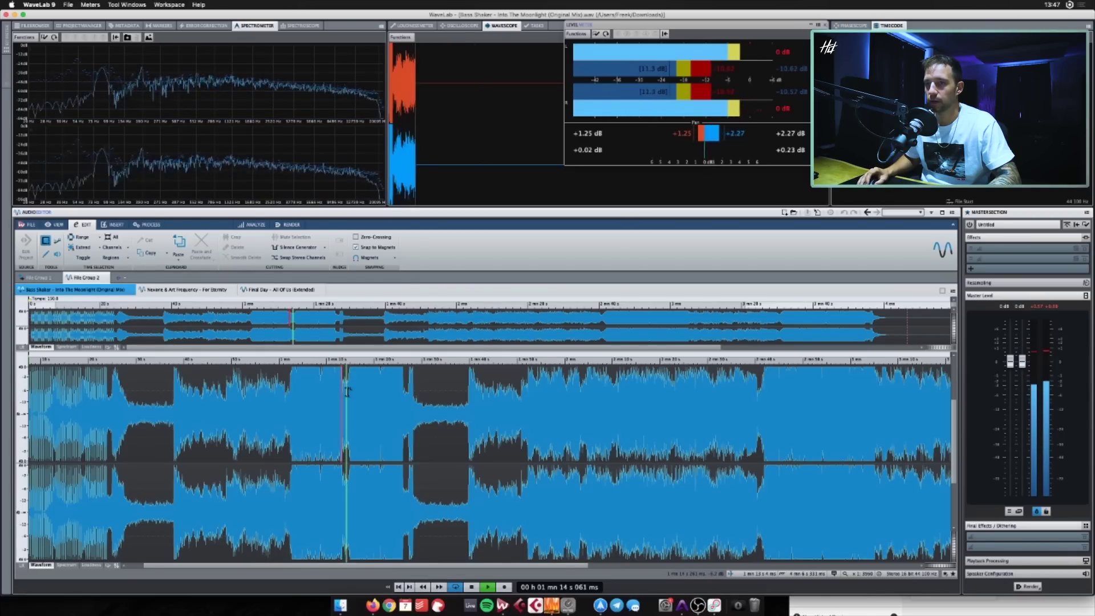
pyautogui.press('space')
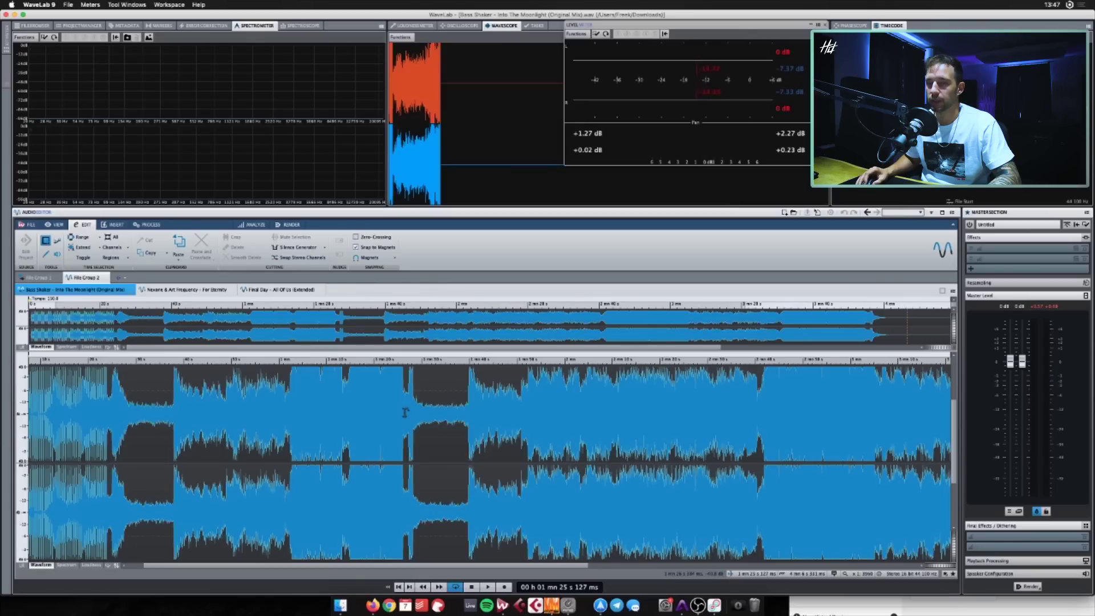
# Play the end of the first drop and briefly mark the quiet break that follows, up to about 1:39
pyautogui.press('space')
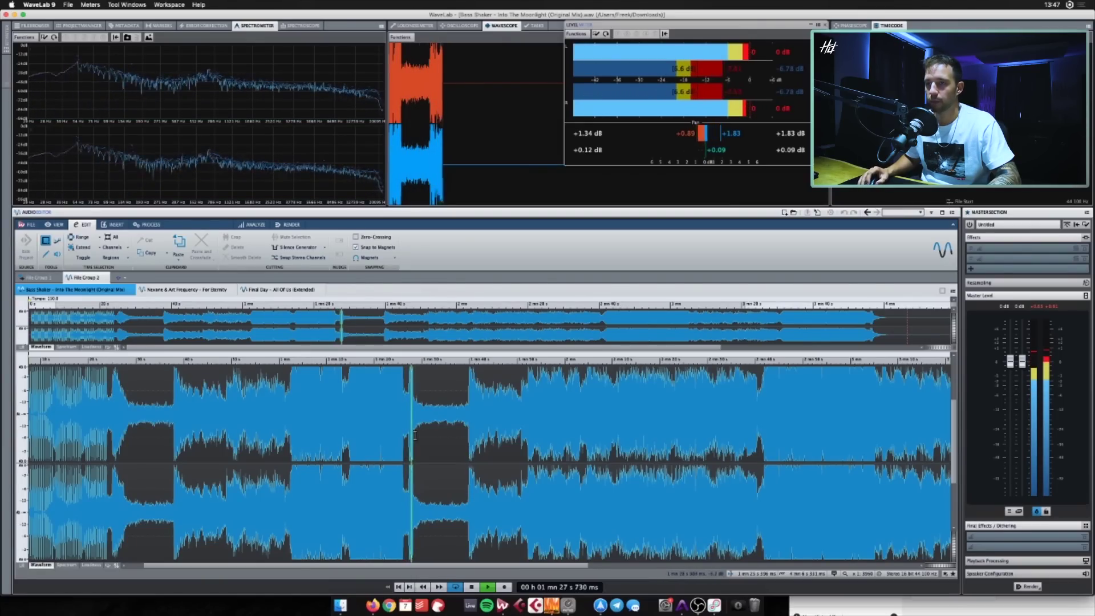
pyautogui.press('space')
pyautogui.moveTo(415, 400); pyautogui.dragTo(466, 404)
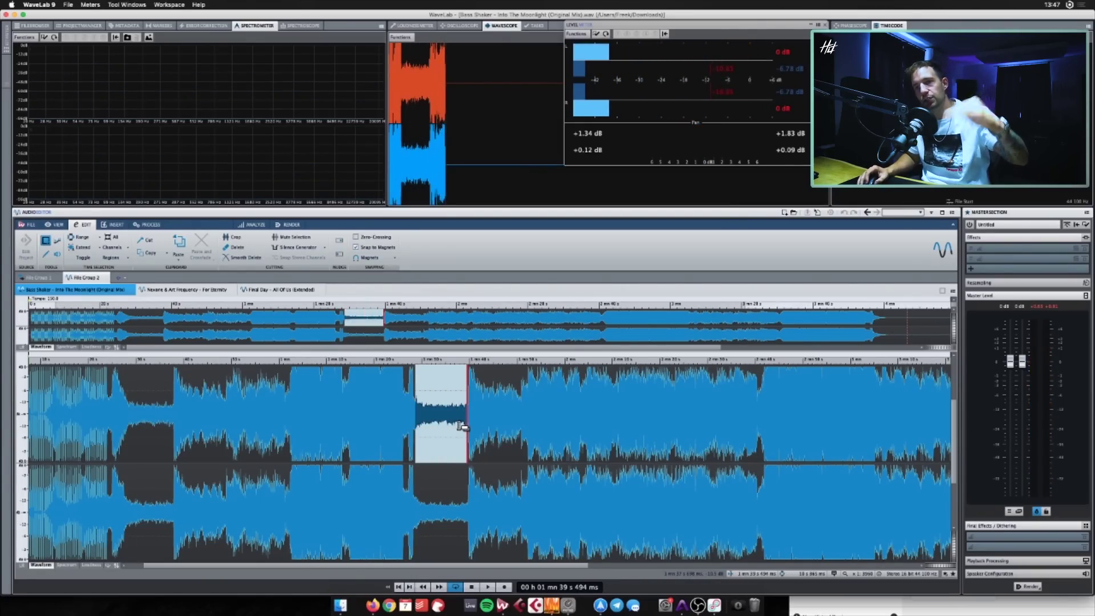
pyautogui.click(459, 412)
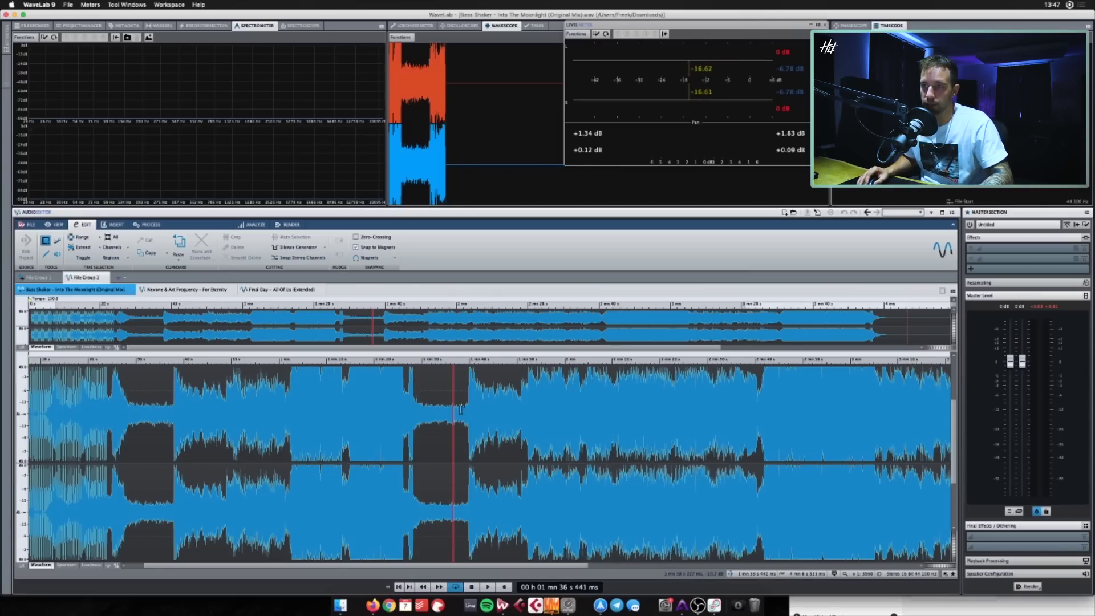
# Play the section after the quiet break from about 1:39 and follow it along the waveform
pyautogui.press('space')
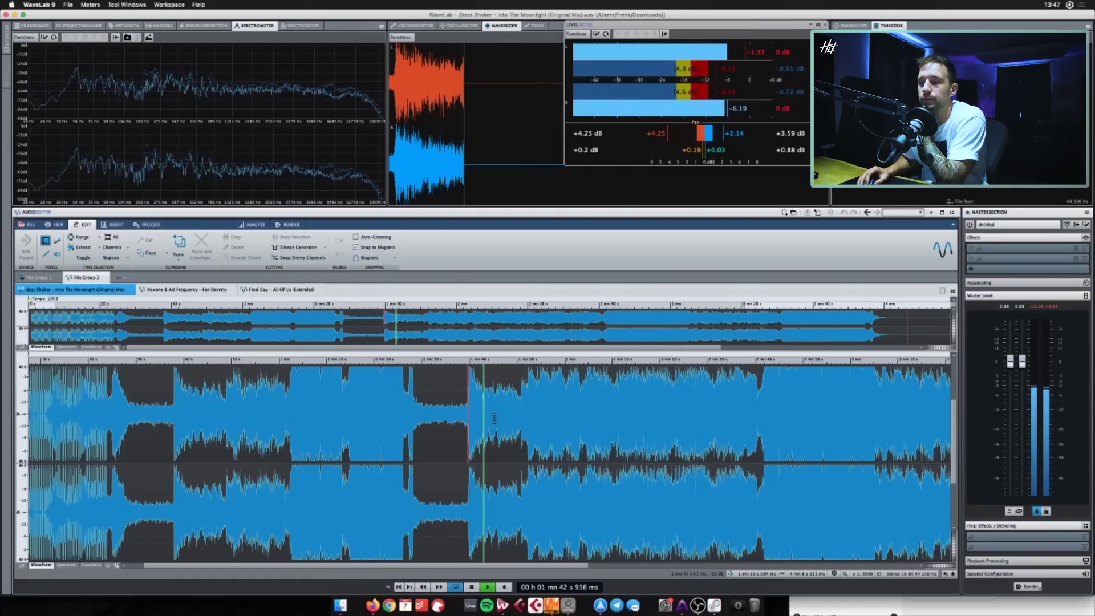
pyautogui.moveTo(547, 566); pyautogui.dragTo(614, 570)
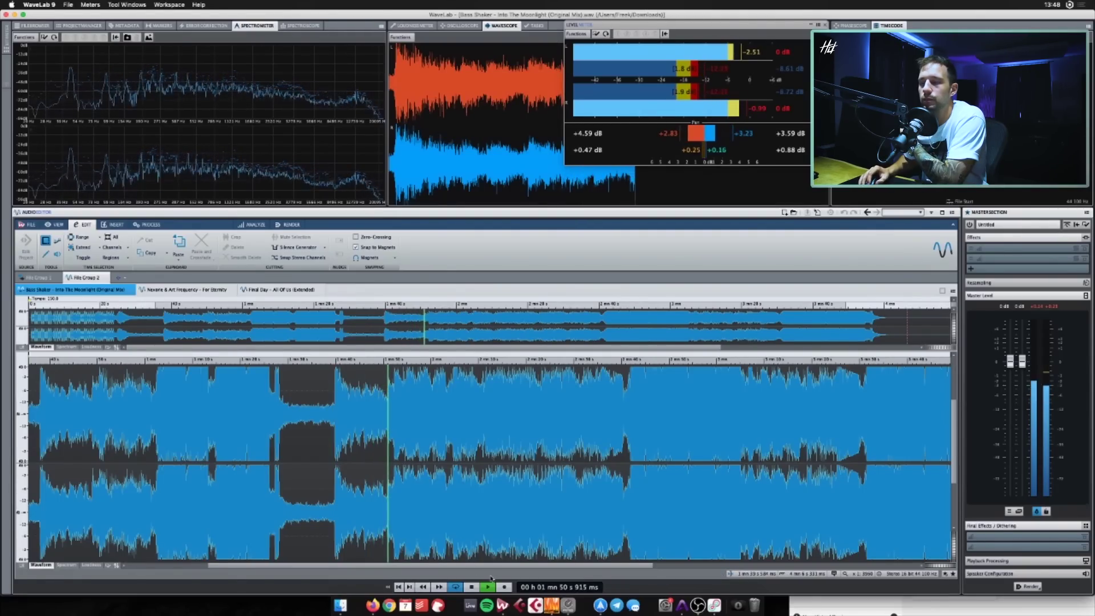
pyautogui.hscroll(2, 490, 542)
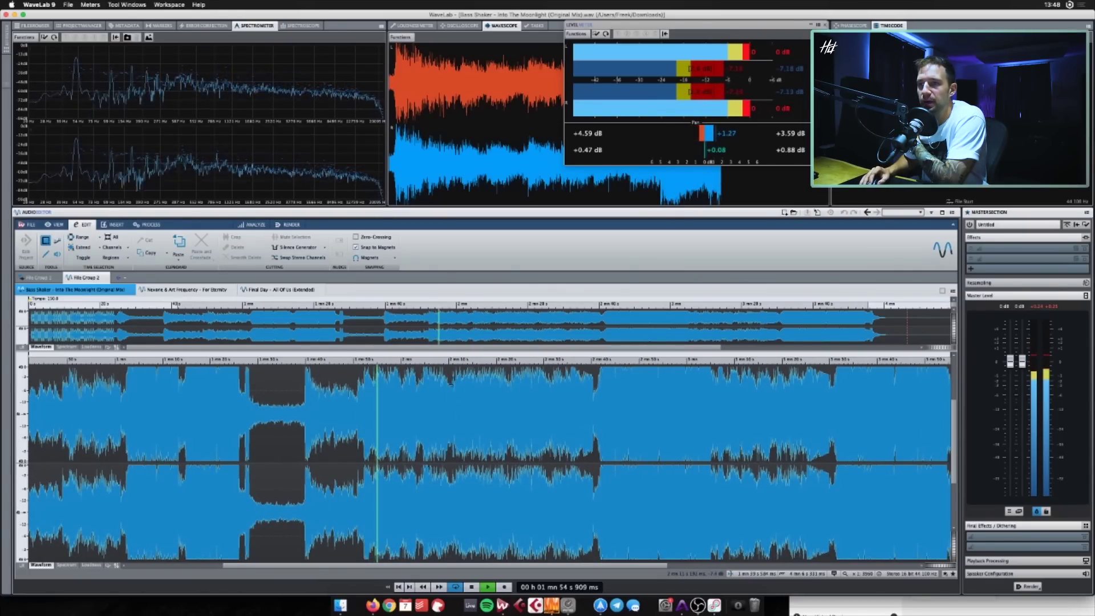
# Jump playback ahead into the long section and replay it from about 2:06 and about 2:03
pyautogui.click(443, 363)
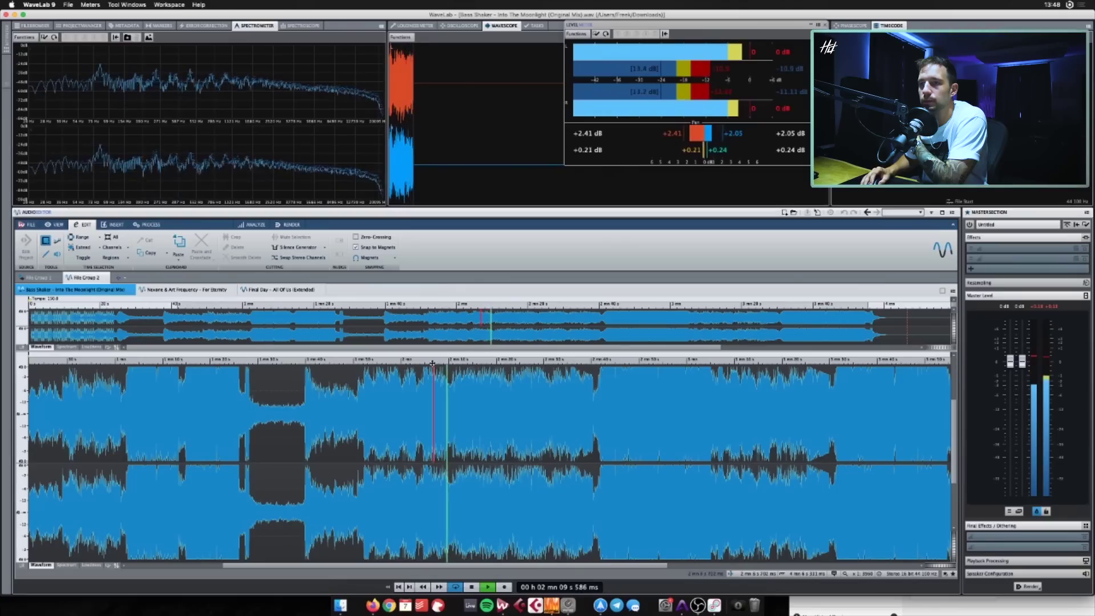
pyautogui.click(433, 364)
pyautogui.click(419, 363)
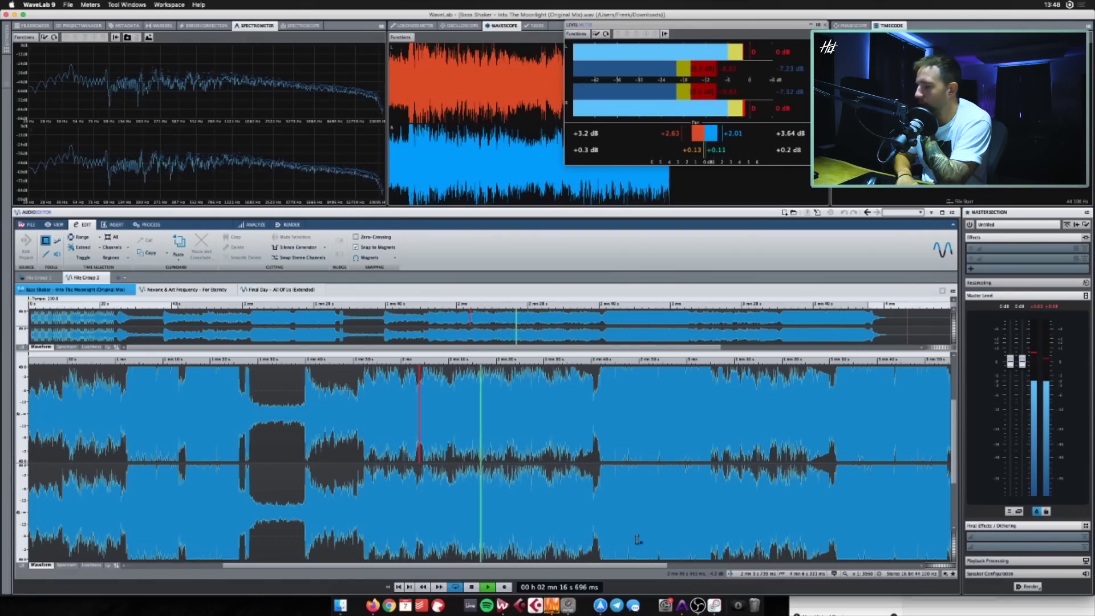
pyautogui.press('space')
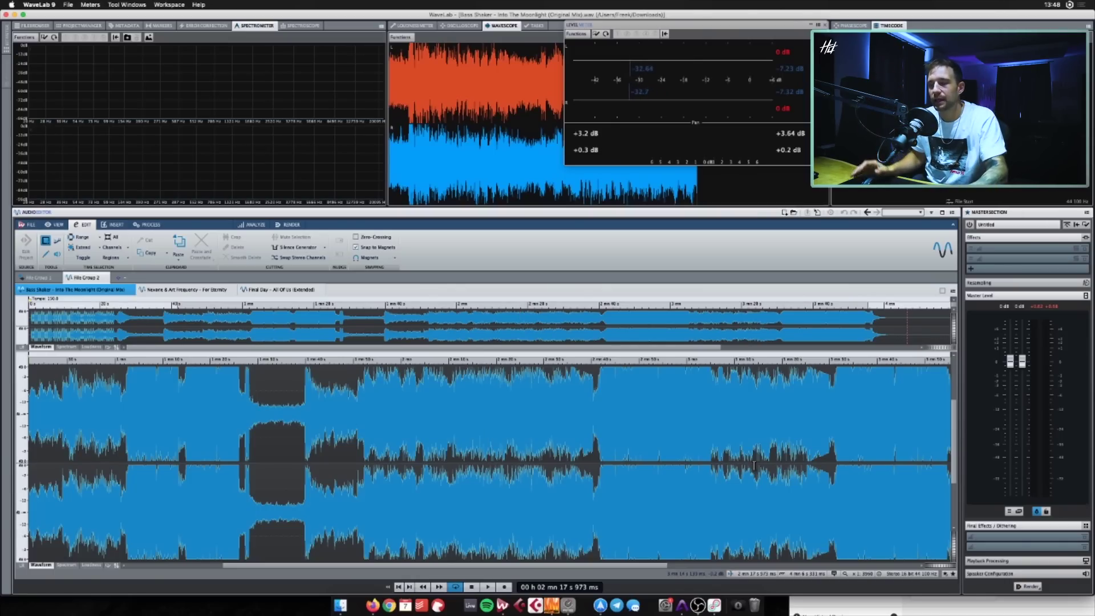
# Play the passage from about 2:28 and restart it from about 2:25
pyautogui.press('space')
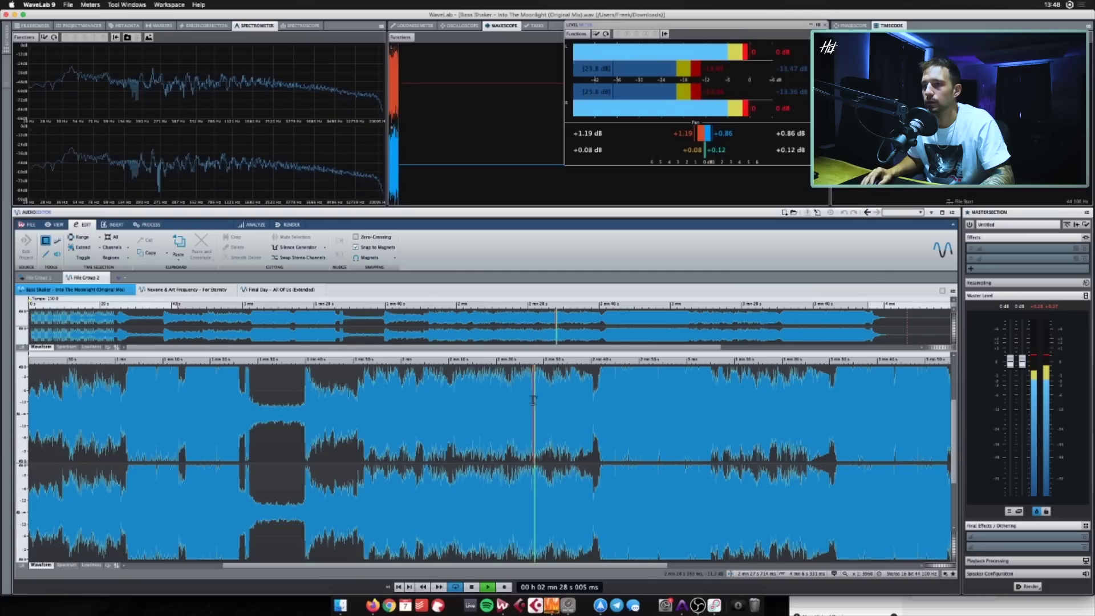
pyautogui.click(521, 394)
pyautogui.press('space')
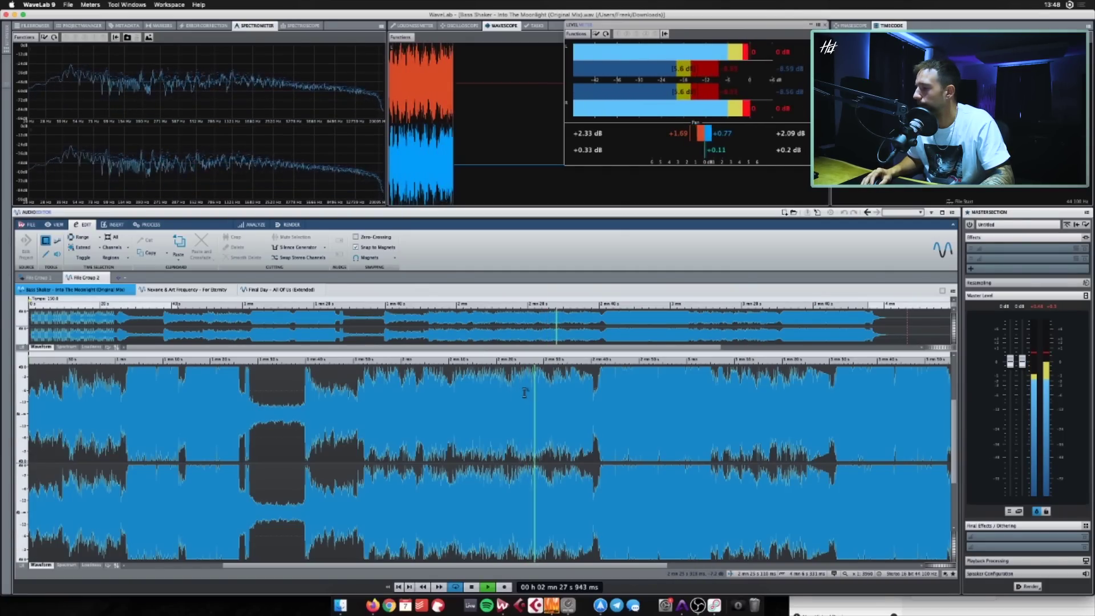
# Play the end of the long section from about 2:34 and stop before the drop
pyautogui.press('space')
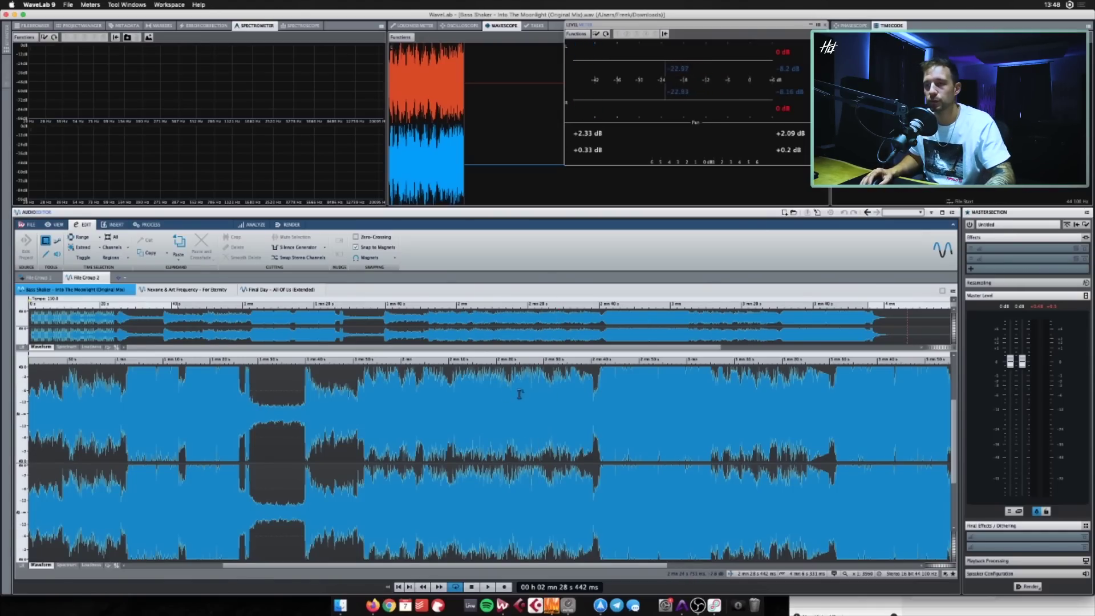
pyautogui.click(562, 405)
pyautogui.press('space')
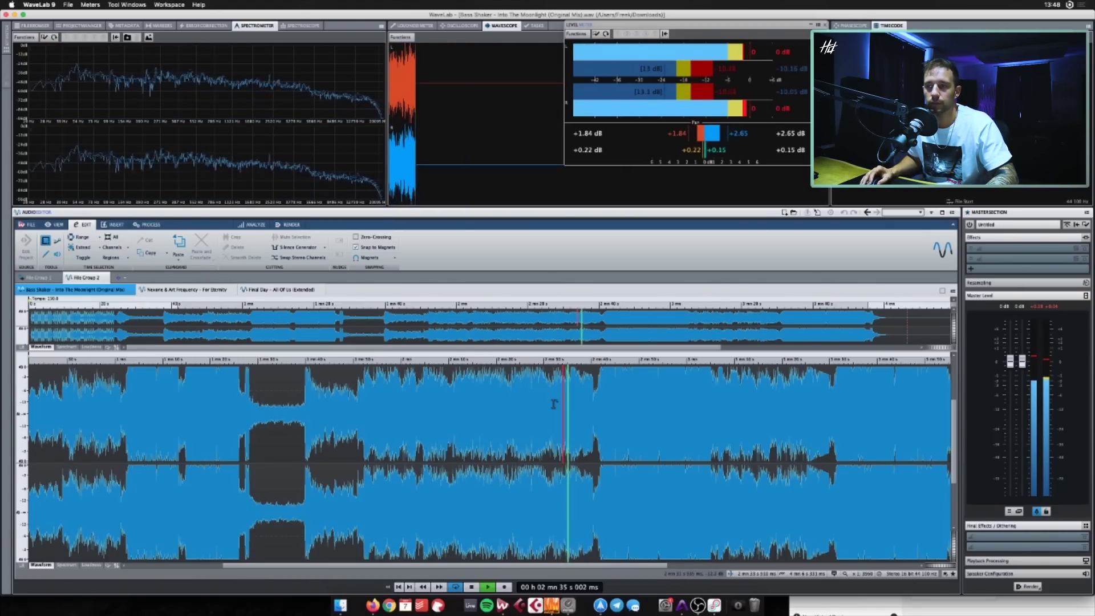
pyautogui.hscroll(5, 552, 405)
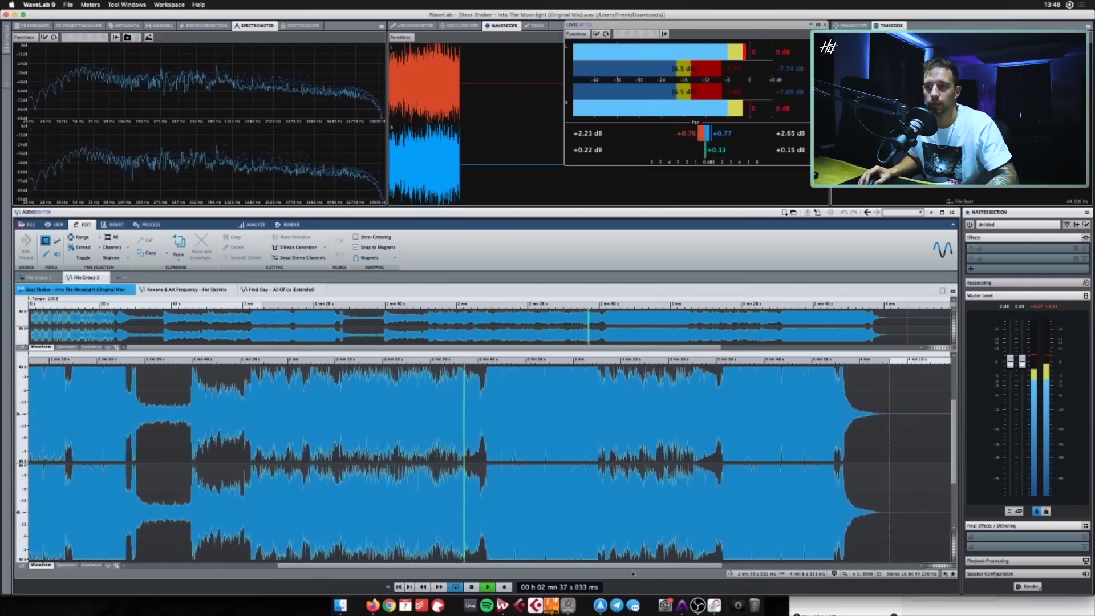
pyautogui.press('space')
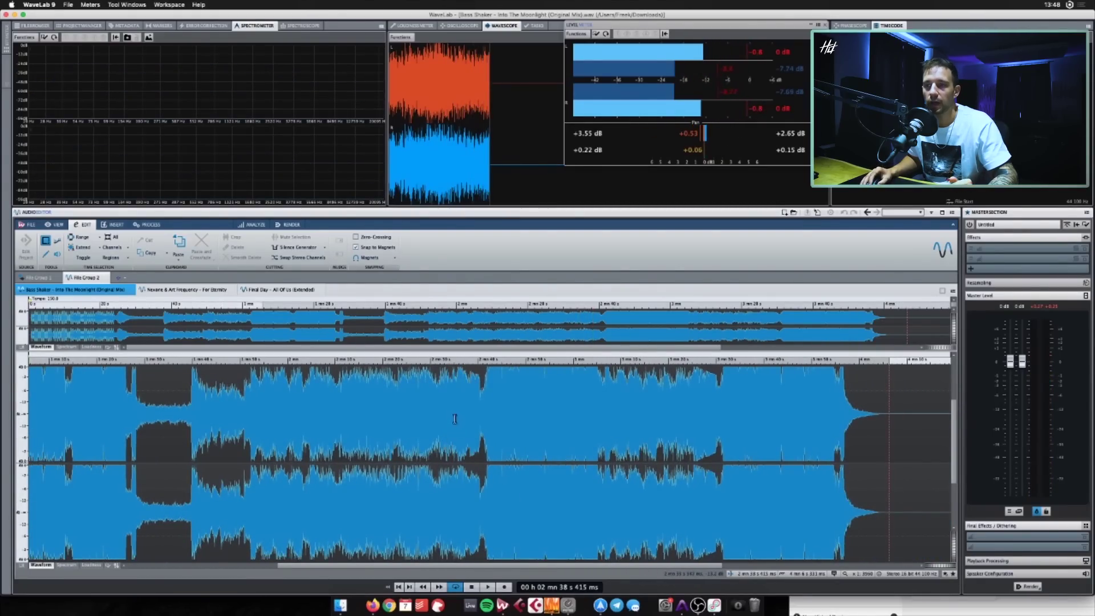
# Replay the transition from about 2:34 and about 2:37, following it along the waveform into the second drop
pyautogui.click(454, 398)
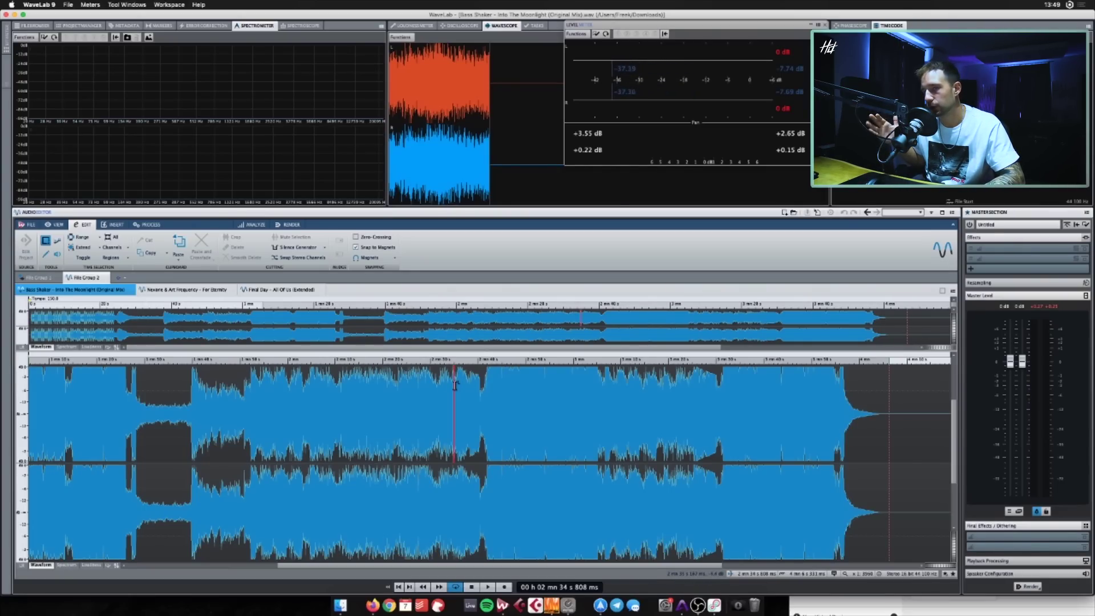
pyautogui.press('space')
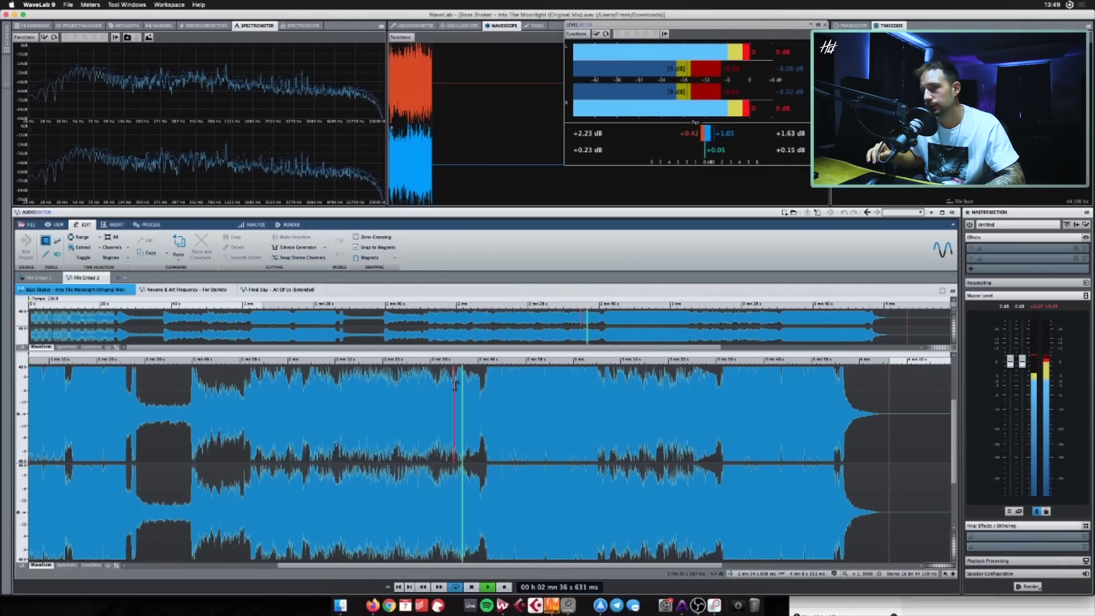
pyautogui.press('space')
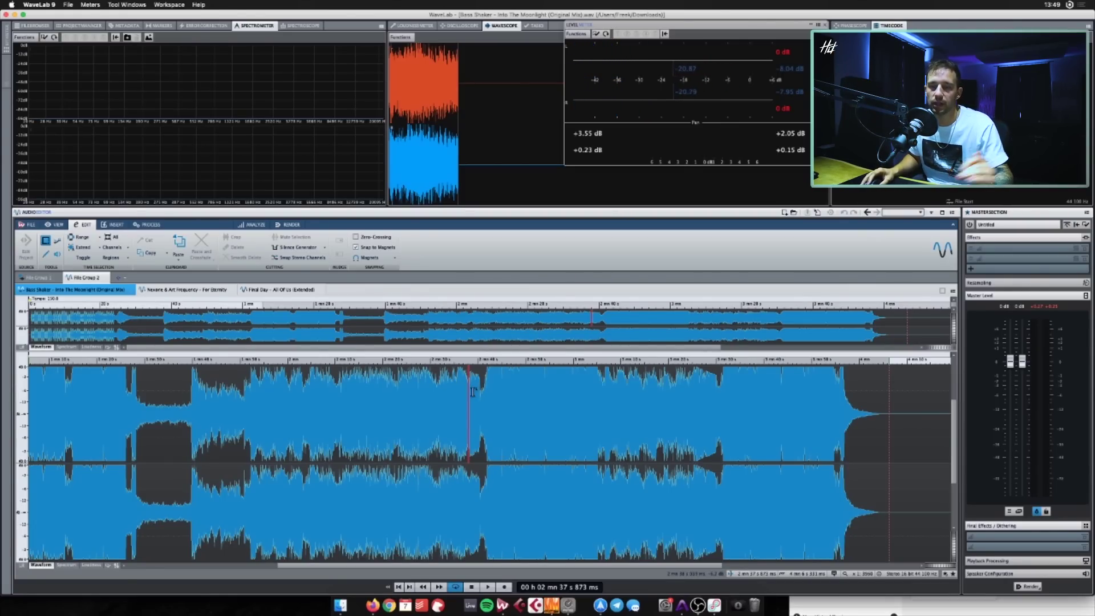
pyautogui.press('space')
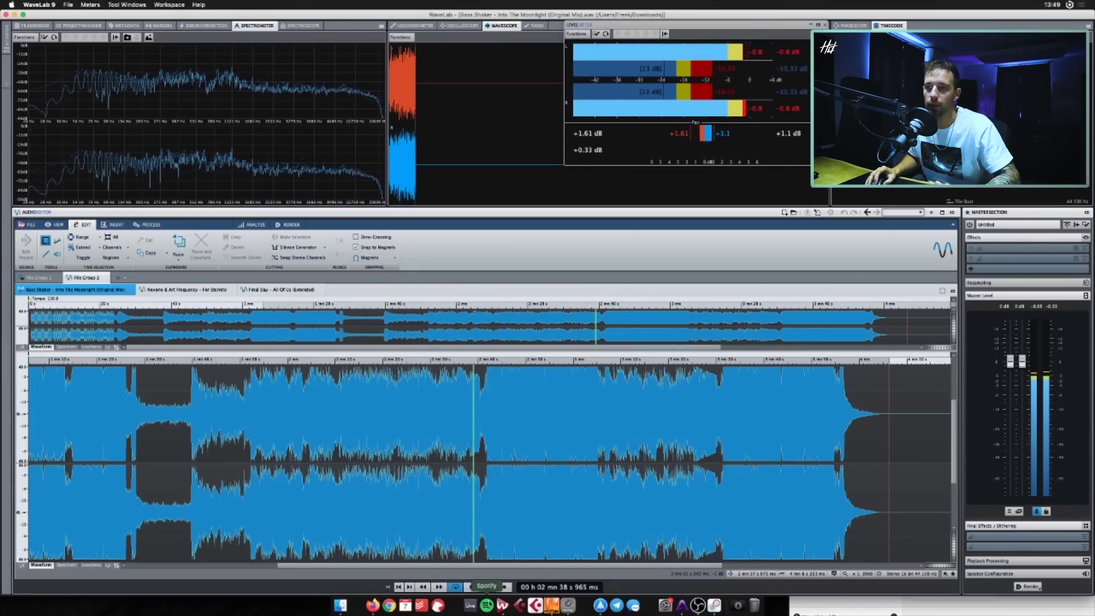
pyautogui.hscroll(5, 457, 502)
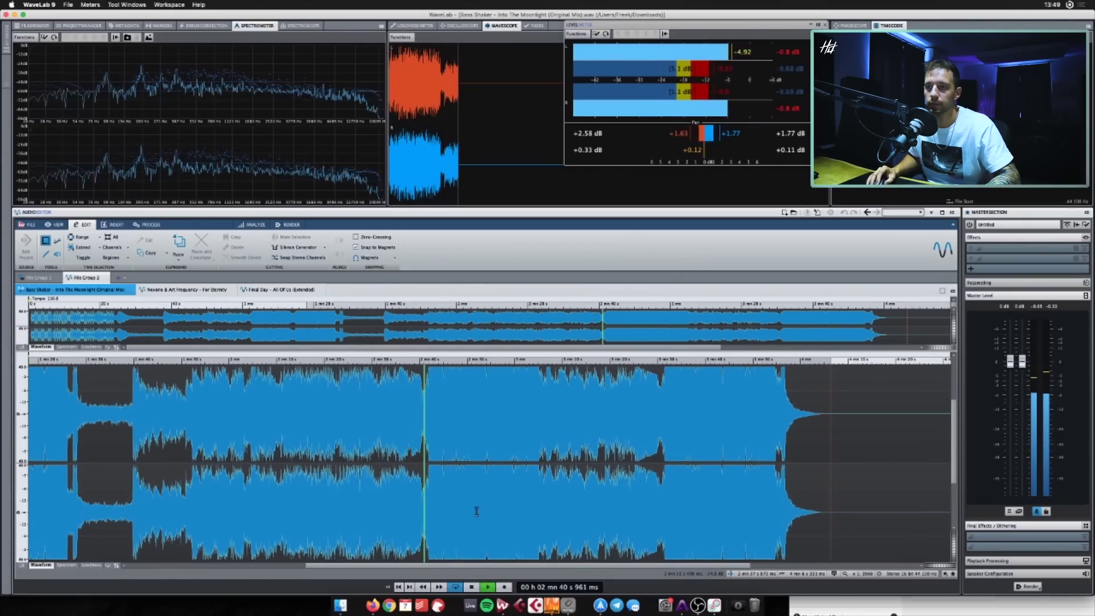
pyautogui.hscroll(5, 486, 499)
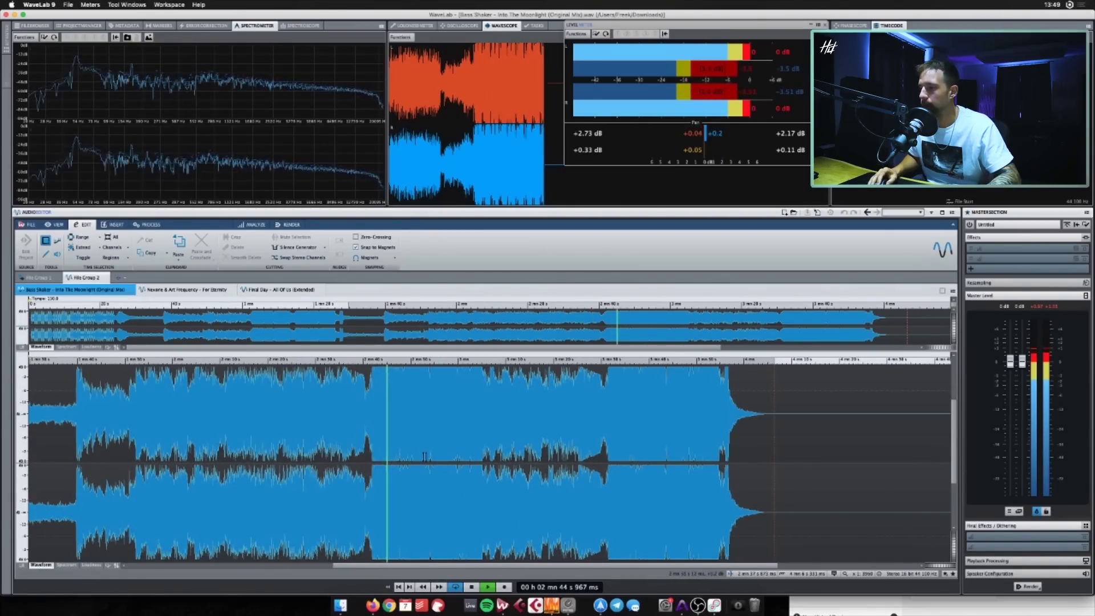
# Replay the second drop from its start at about 2:41 and stop at about 2:53
pyautogui.click(370, 388)
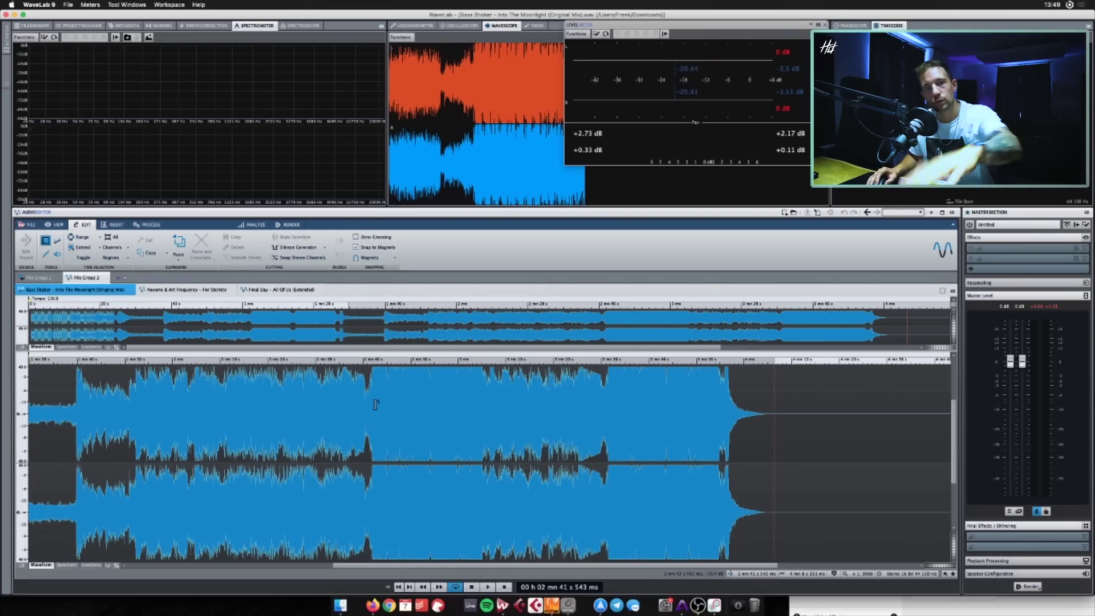
pyautogui.press('space')
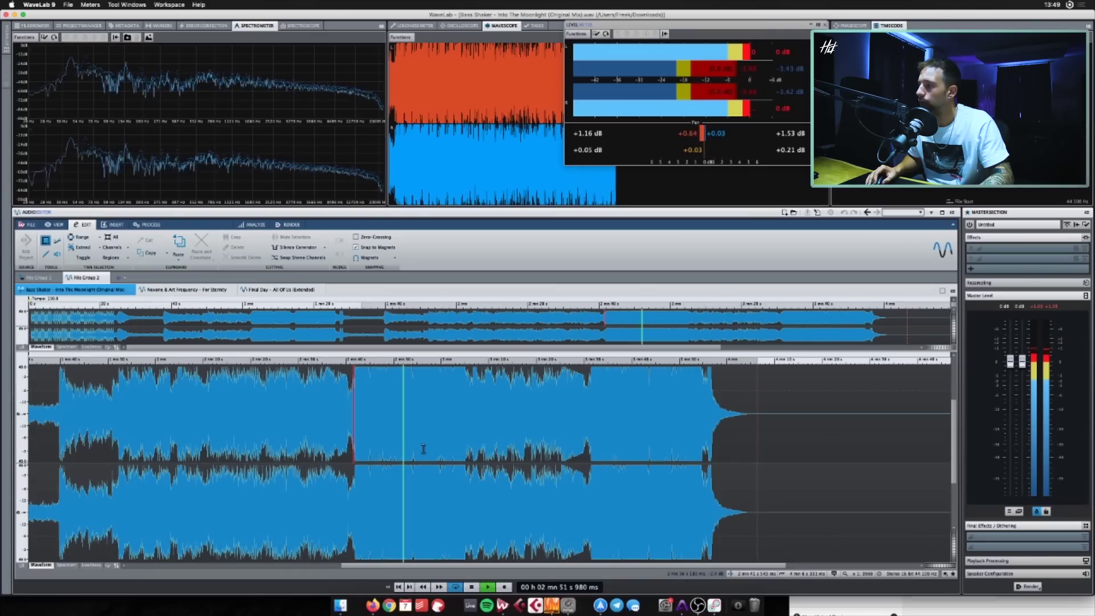
pyautogui.press('space')
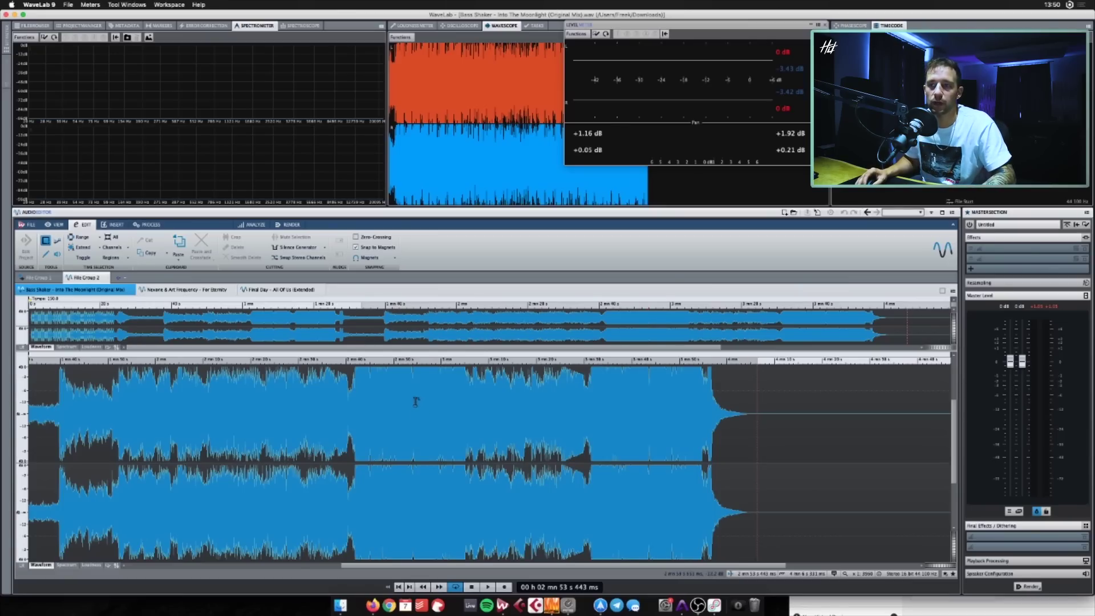
# Play the second drop from about 2:52, and its end from about 3:02 into the following section
pyautogui.press('space')
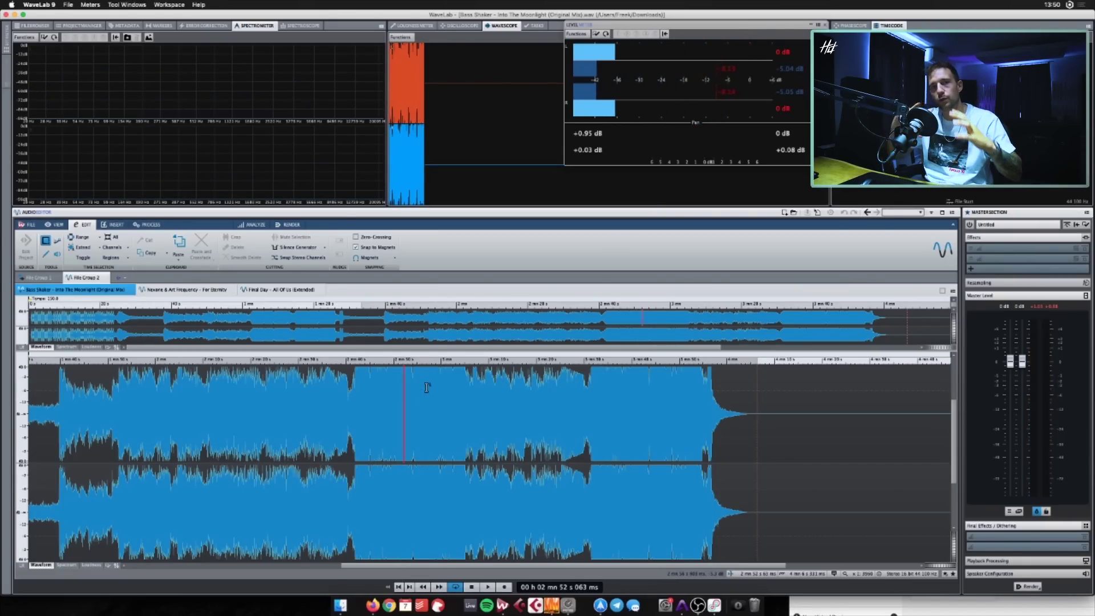
pyautogui.click(449, 384)
pyautogui.press('space')
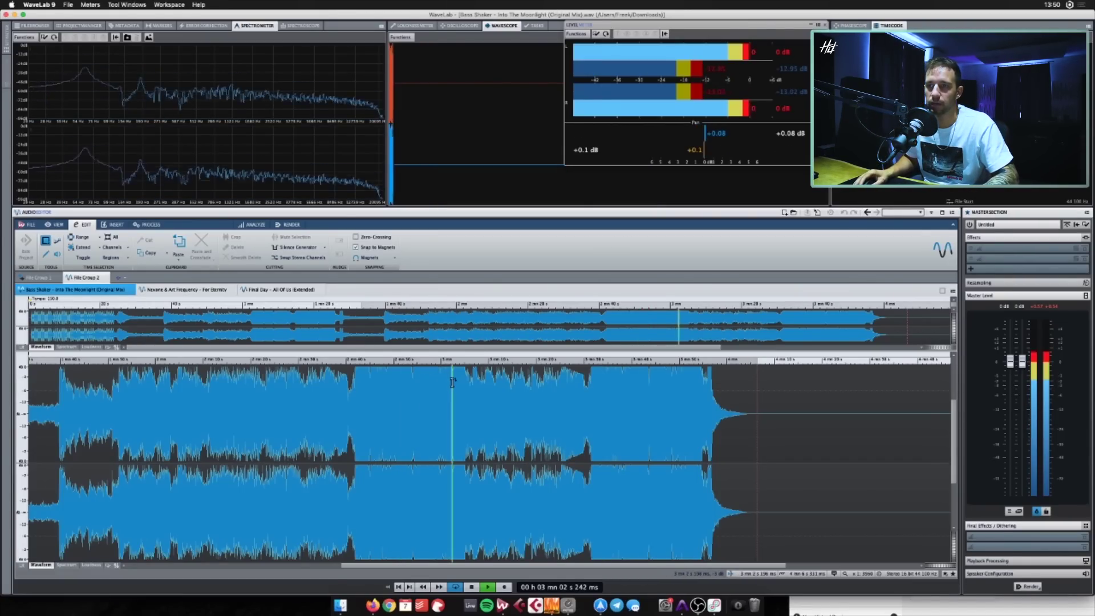
pyautogui.moveTo(473, 565); pyautogui.dragTo(514, 564)
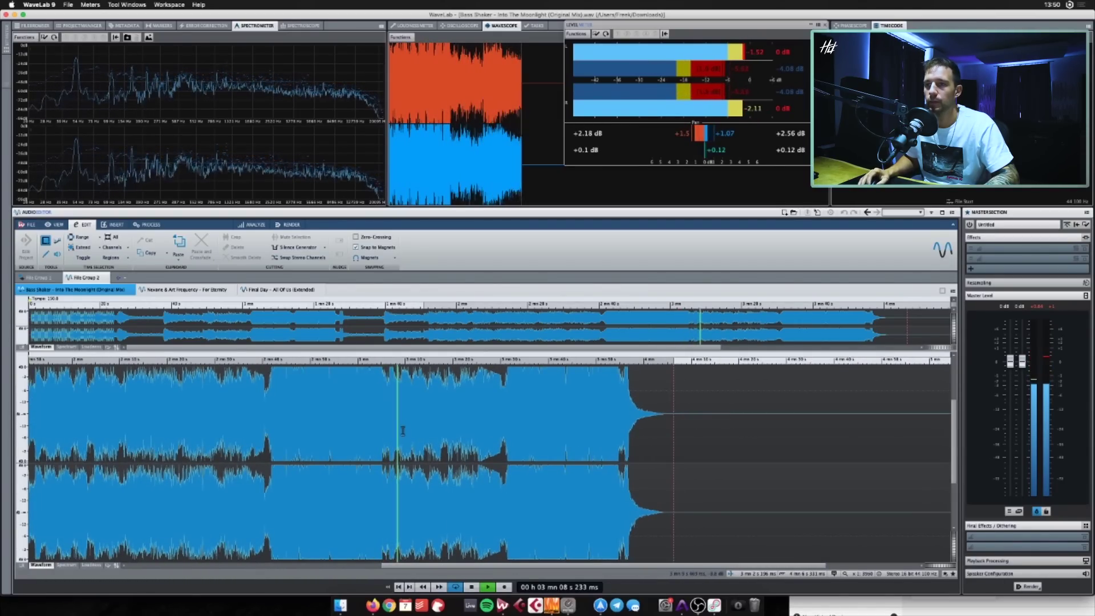
pyautogui.press('space')
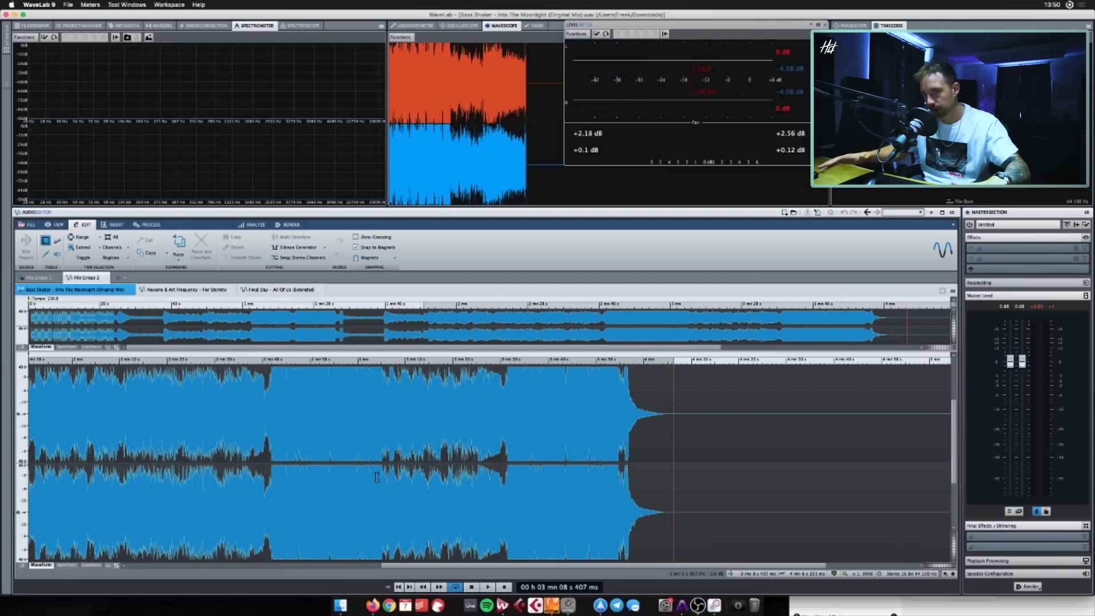
# Play the transition into the final drop from about 3:30 and stop shortly into it
pyautogui.hscroll(2, 457, 411)
pyautogui.press('space')
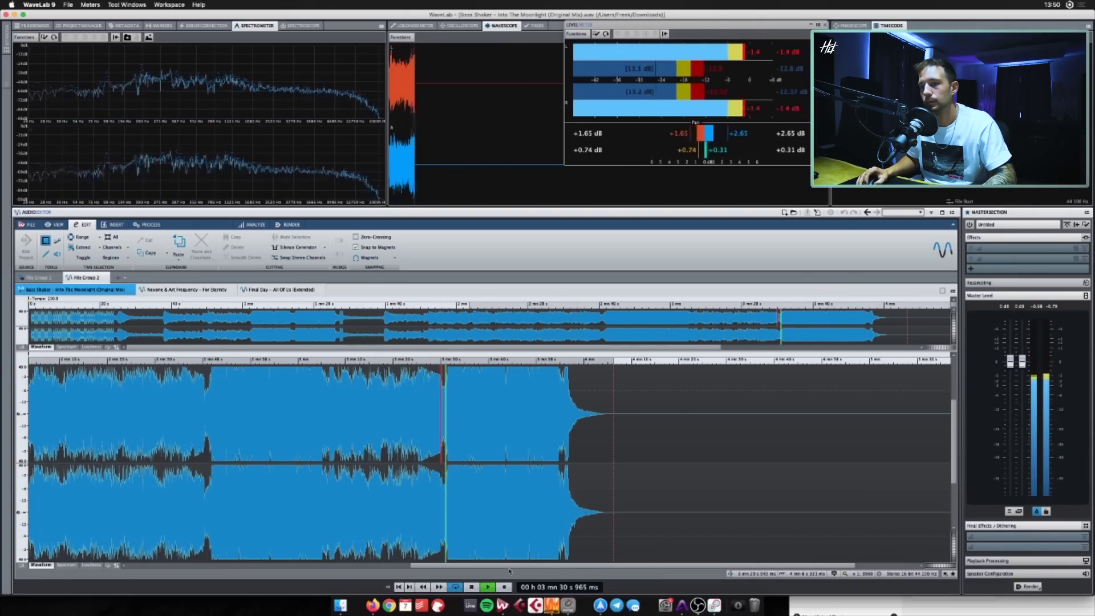
pyautogui.hscroll(1, 479, 530)
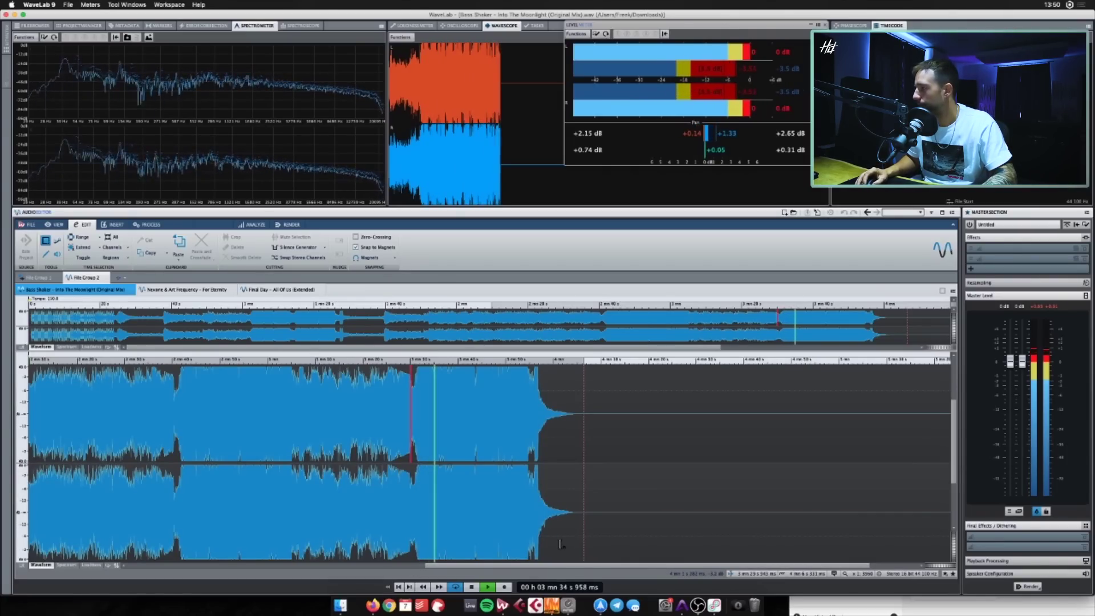
pyautogui.press('space')
# Mark the final drop from its start at about 3:30 to about 3:50, and clear the selection
pyautogui.click(415, 405)
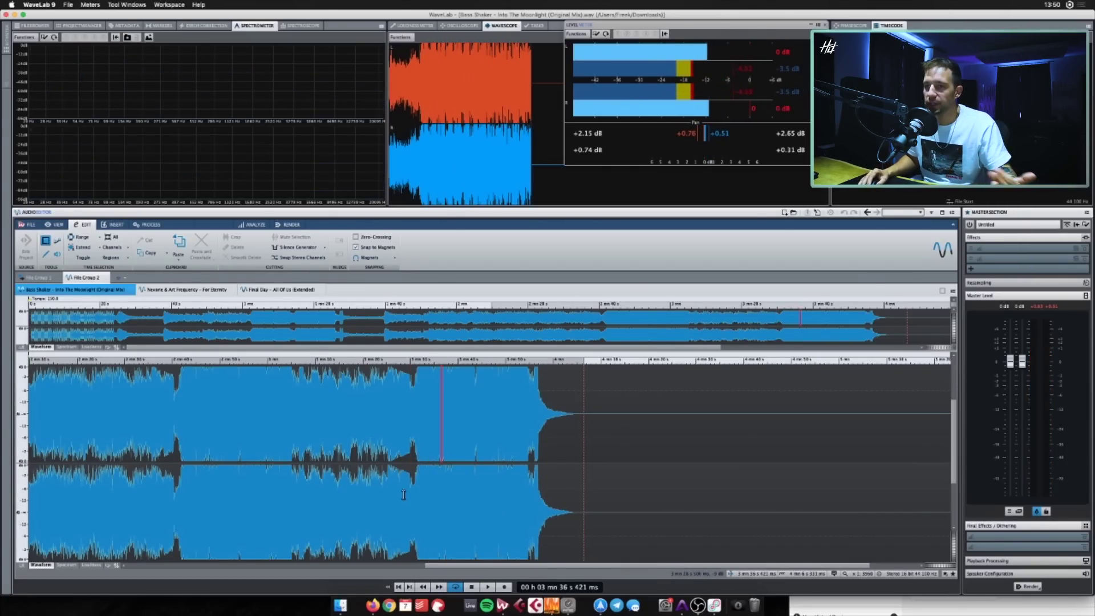
pyautogui.moveTo(415, 405); pyautogui.dragTo(508, 439)
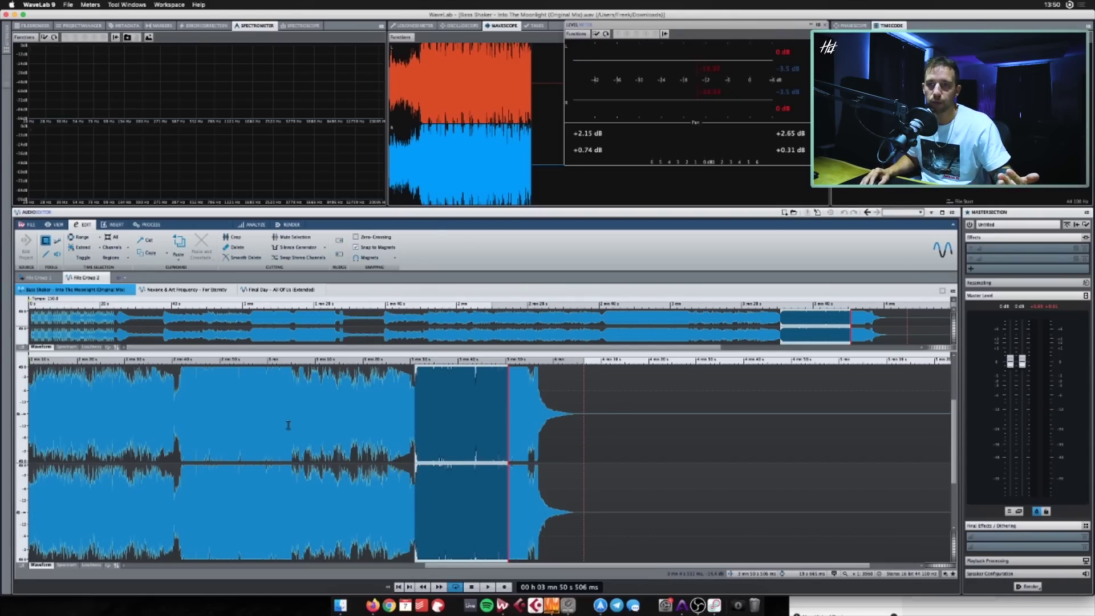
pyautogui.click(489, 445)
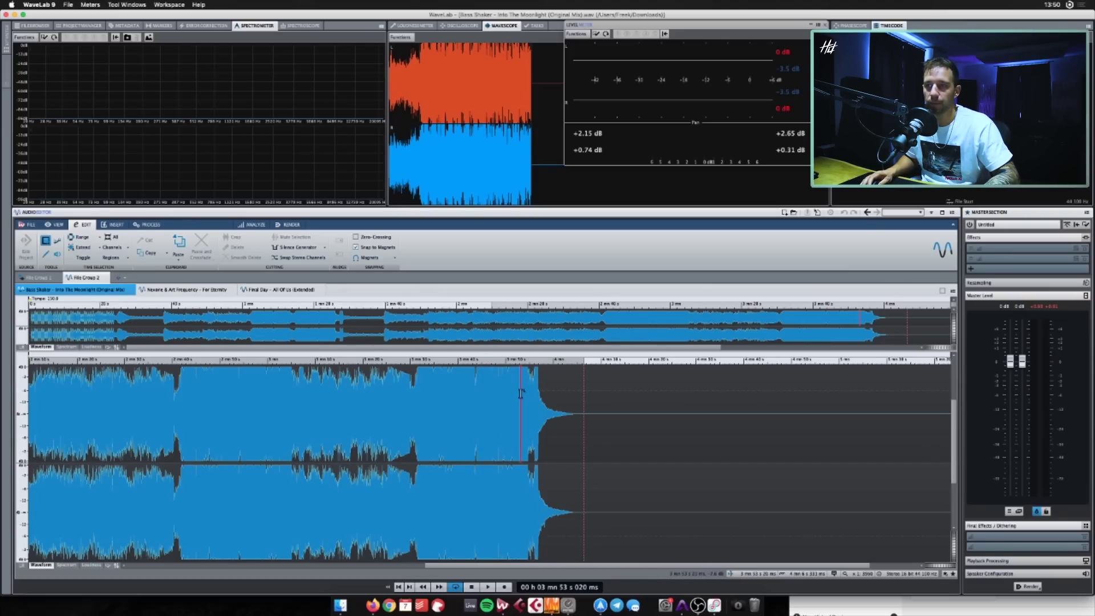
# Play the track's ending from about 3:53 and again from about 3:54
pyautogui.press('space')
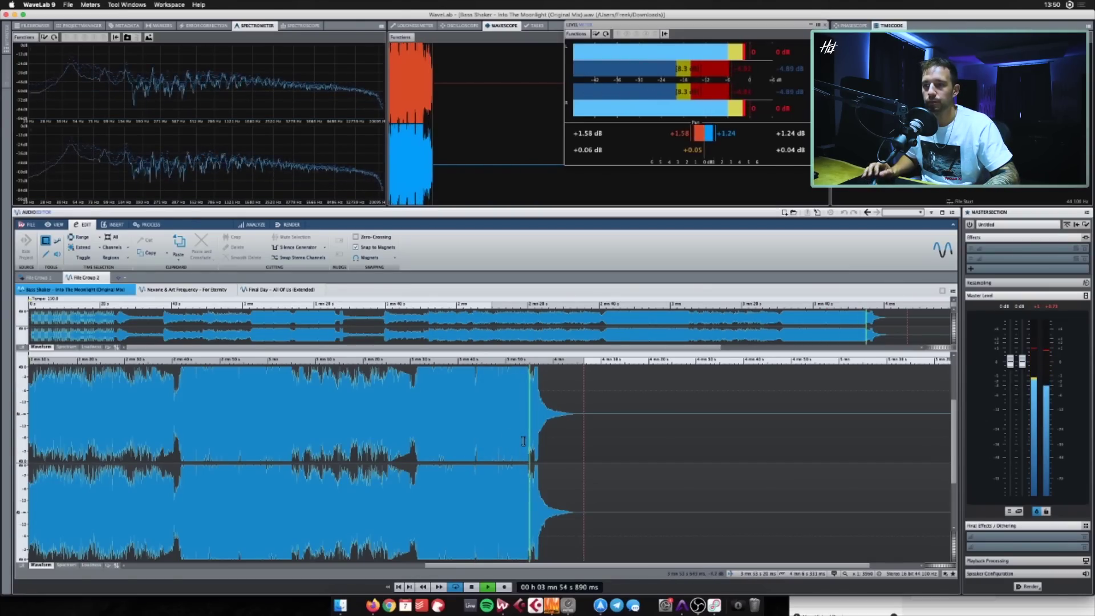
pyautogui.press('space')
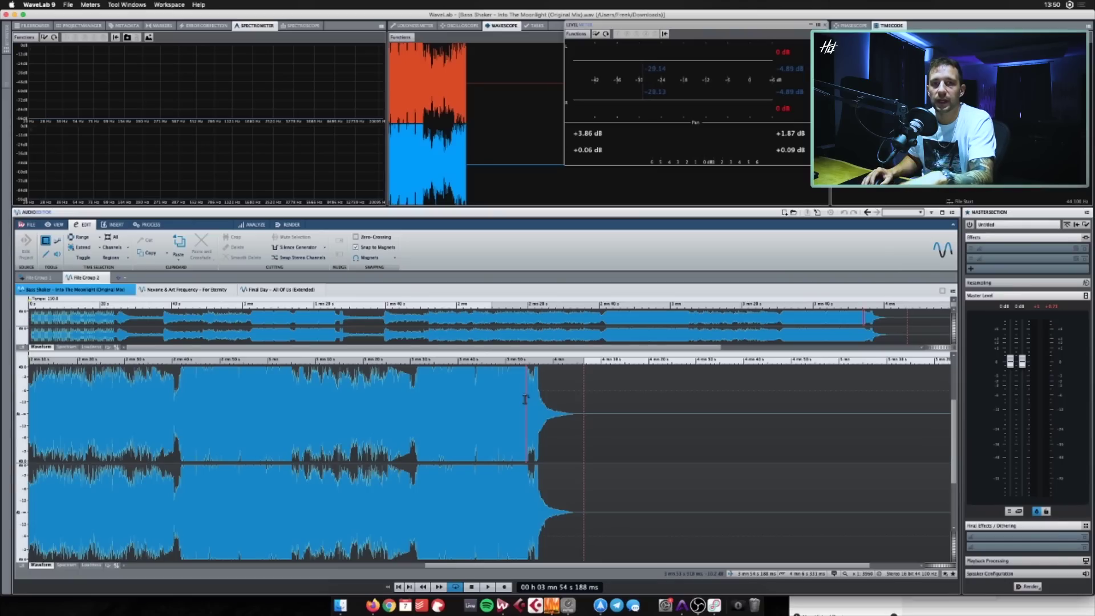
pyautogui.press('space')
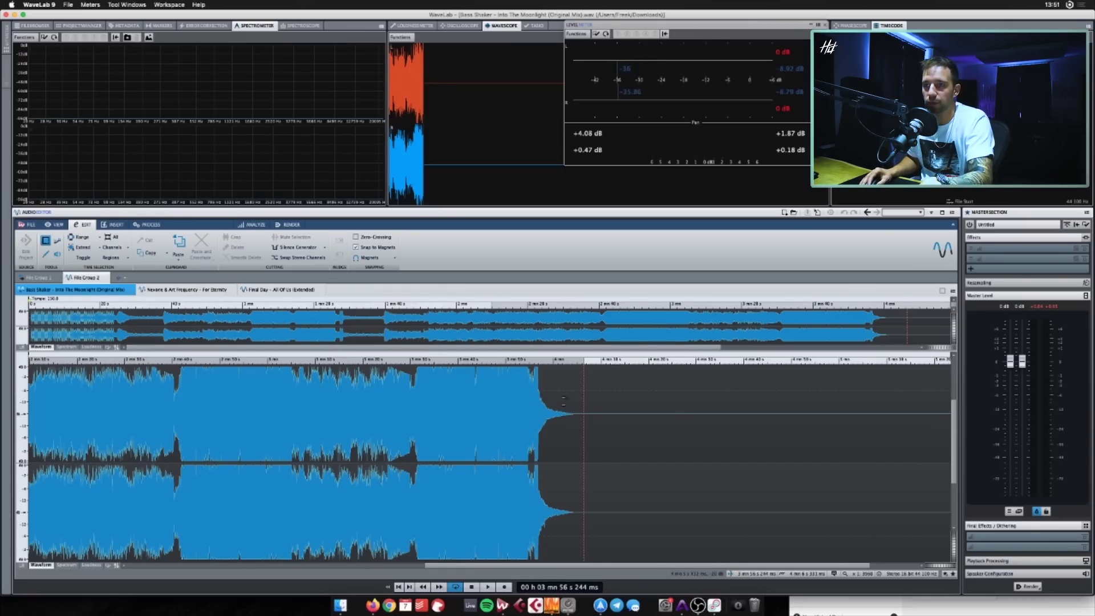
# Switch to the reference track For Eternity and play its first build-up from about 0:35 through into the drop
pyautogui.press('space')
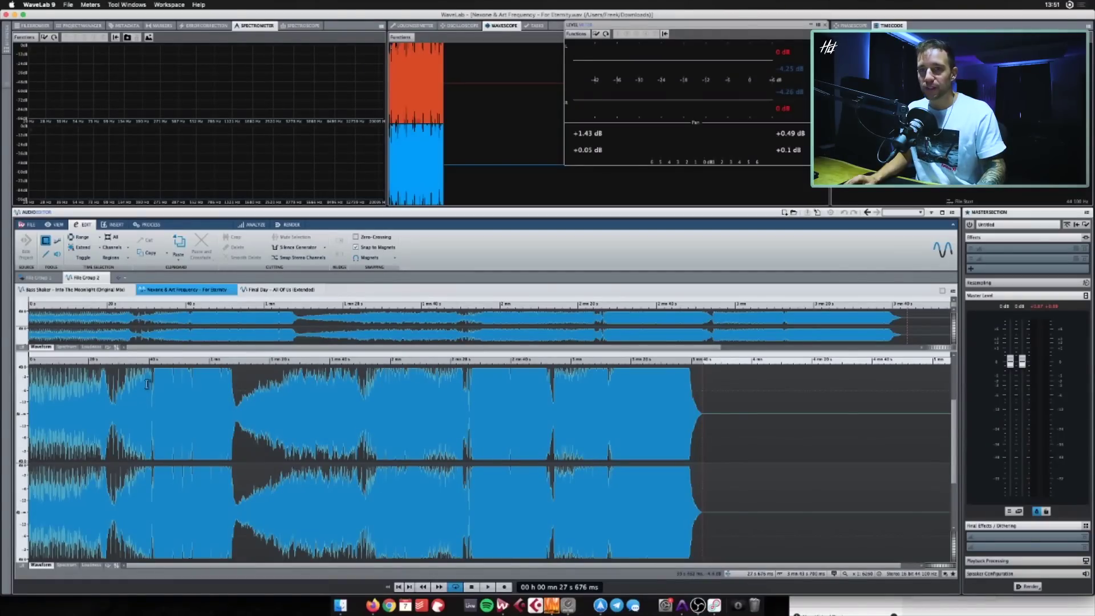
pyautogui.press('space')
pyautogui.scroll(5, 322, 393)
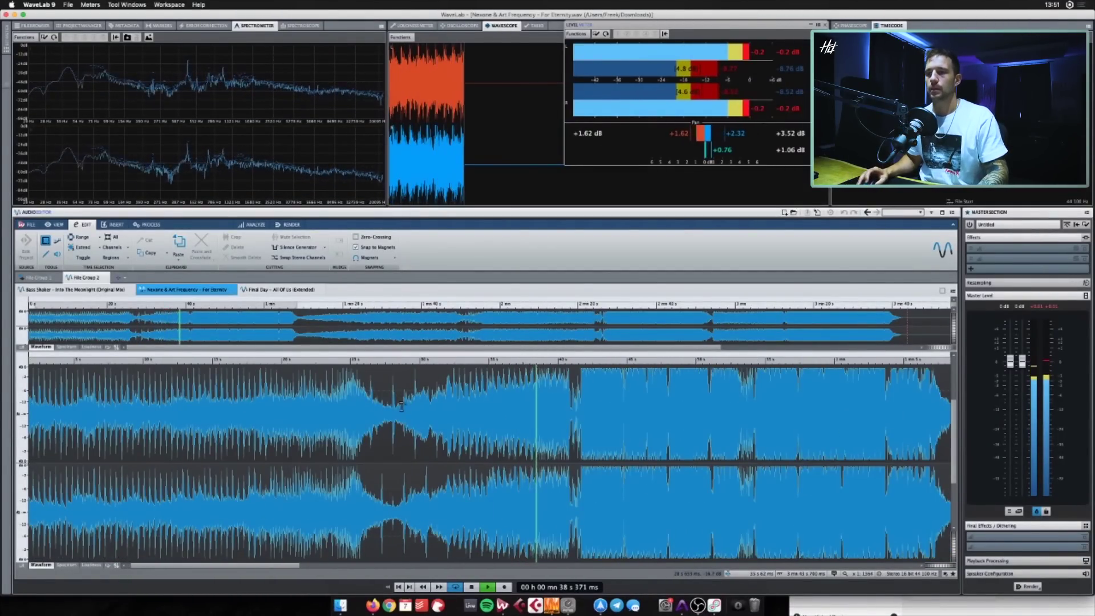
pyautogui.scroll(-3, 480, 418)
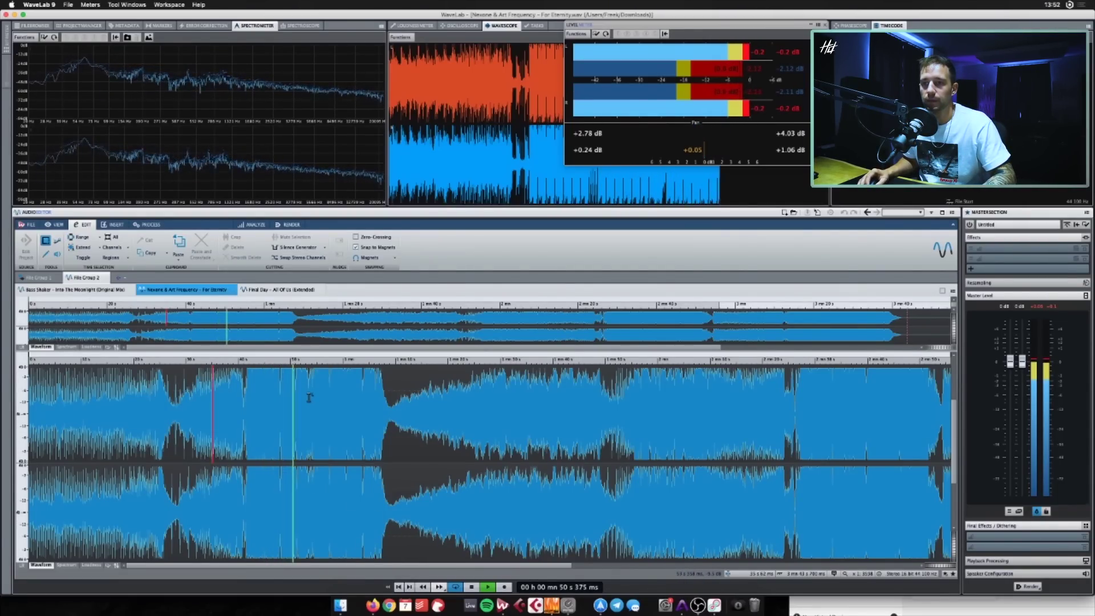
pyautogui.hscroll(5, 309, 397)
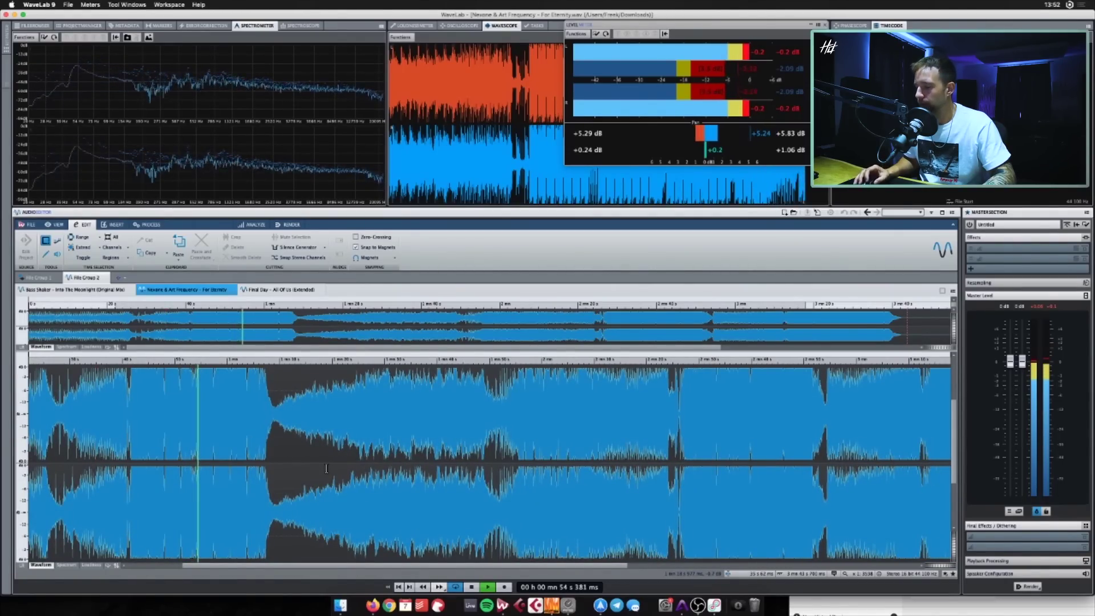
pyautogui.press('space')
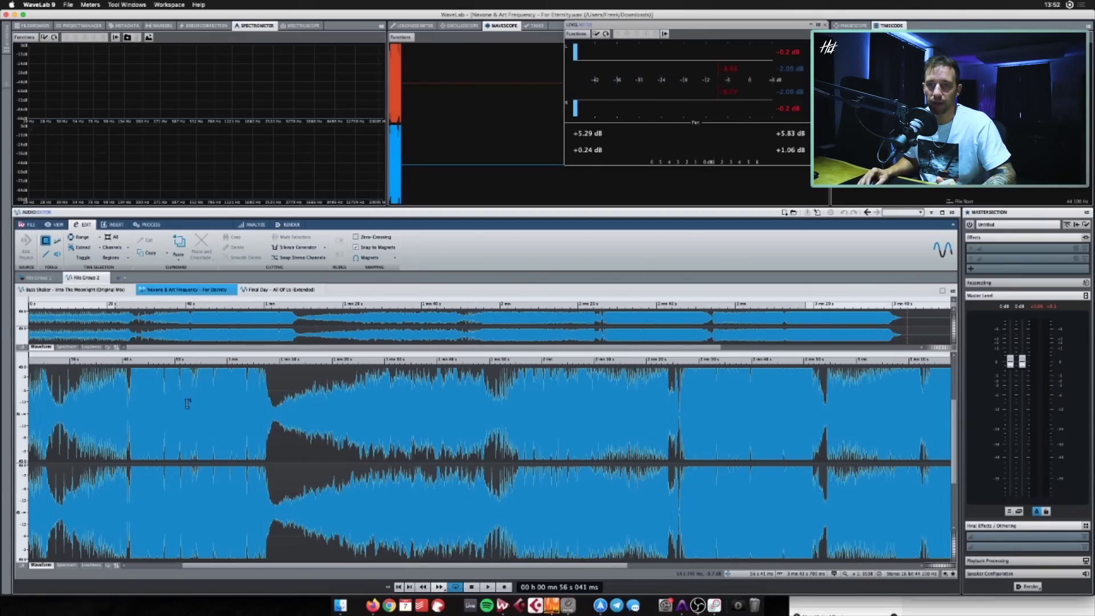
# Briefly mark part of the first drop from about 0:49, and replay the drop from about 0:55 and about 0:52
pyautogui.moveTo(172, 408); pyautogui.dragTo(146, 427)
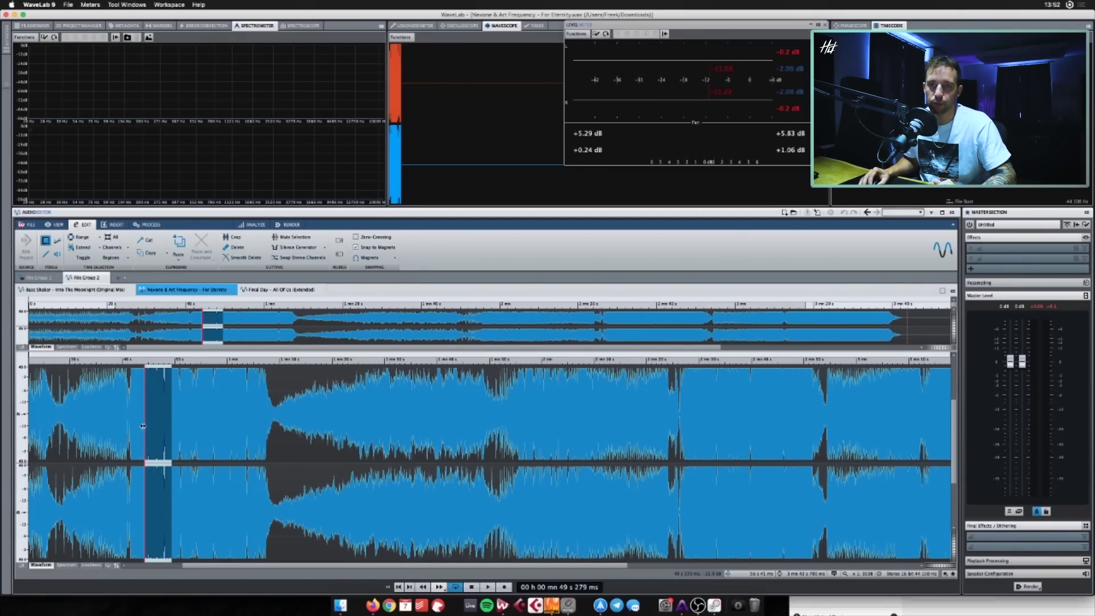
pyautogui.click(176, 426)
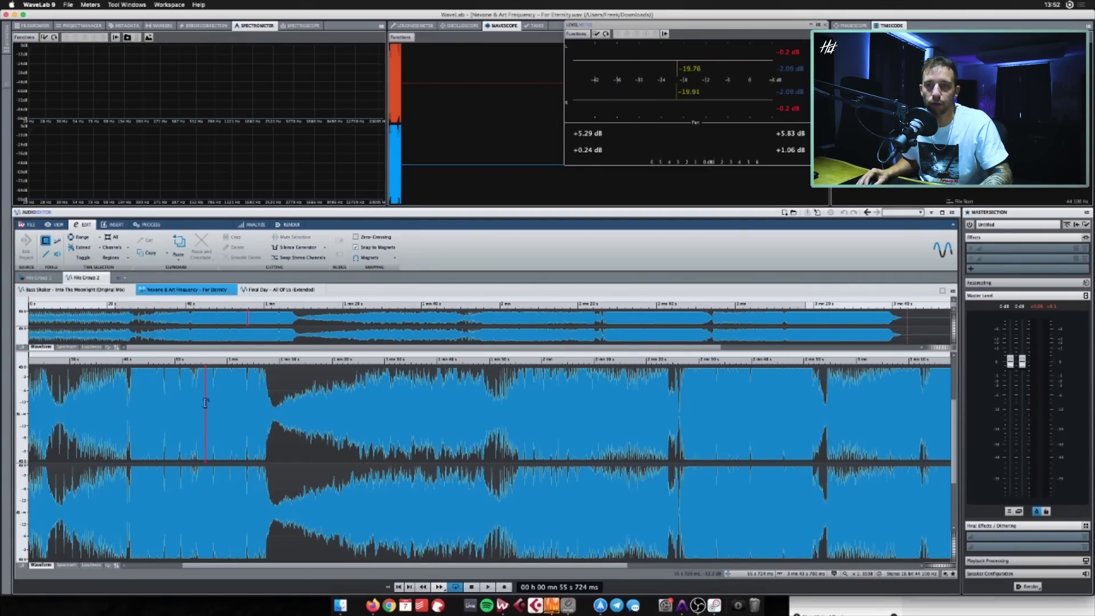
pyautogui.press('space')
pyautogui.click(189, 452)
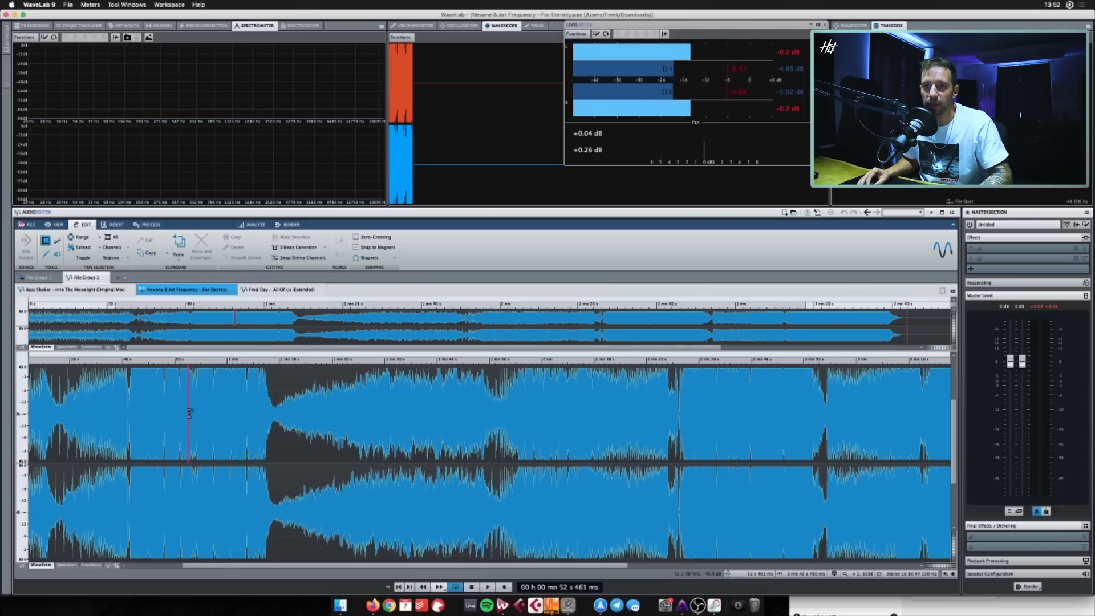
pyautogui.press('space')
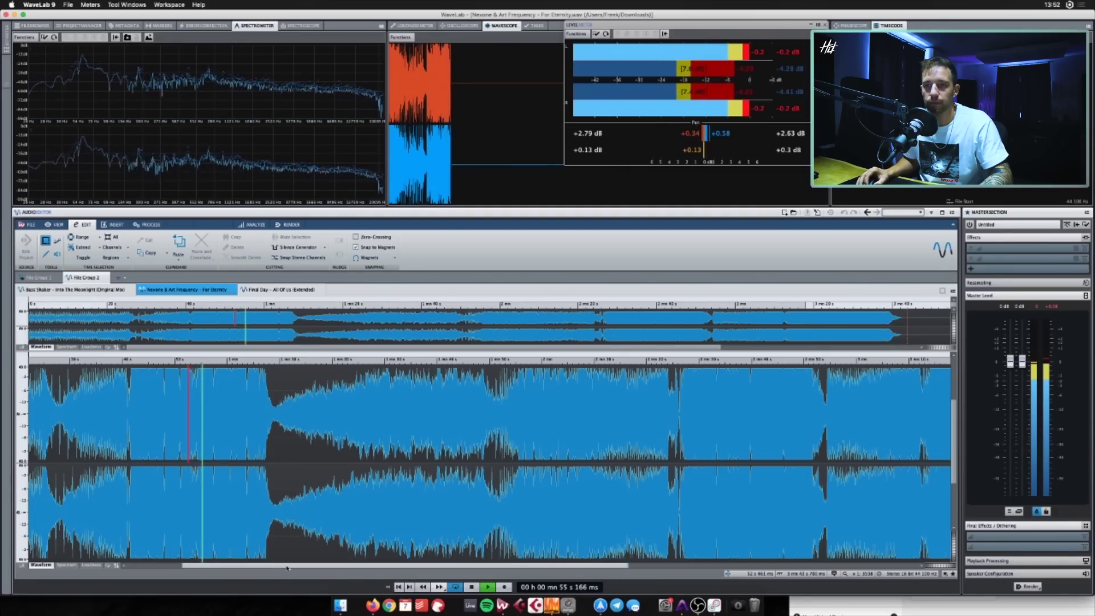
pyautogui.hscroll(2, 223, 479)
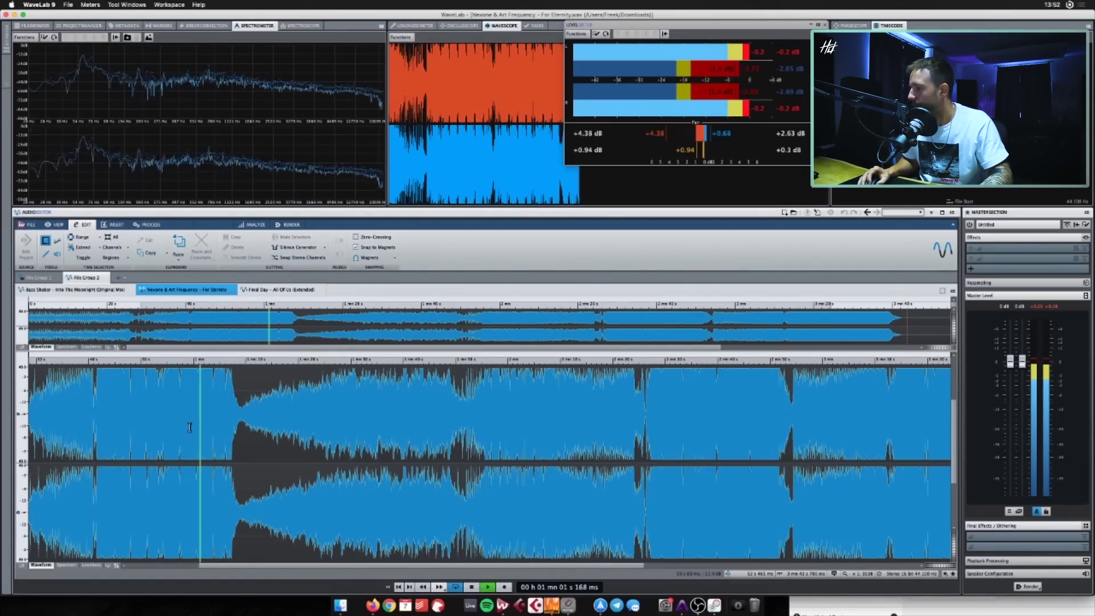
# Play the end of the first drop from about 1:06, and replay it from about 1:00
pyautogui.click(226, 414)
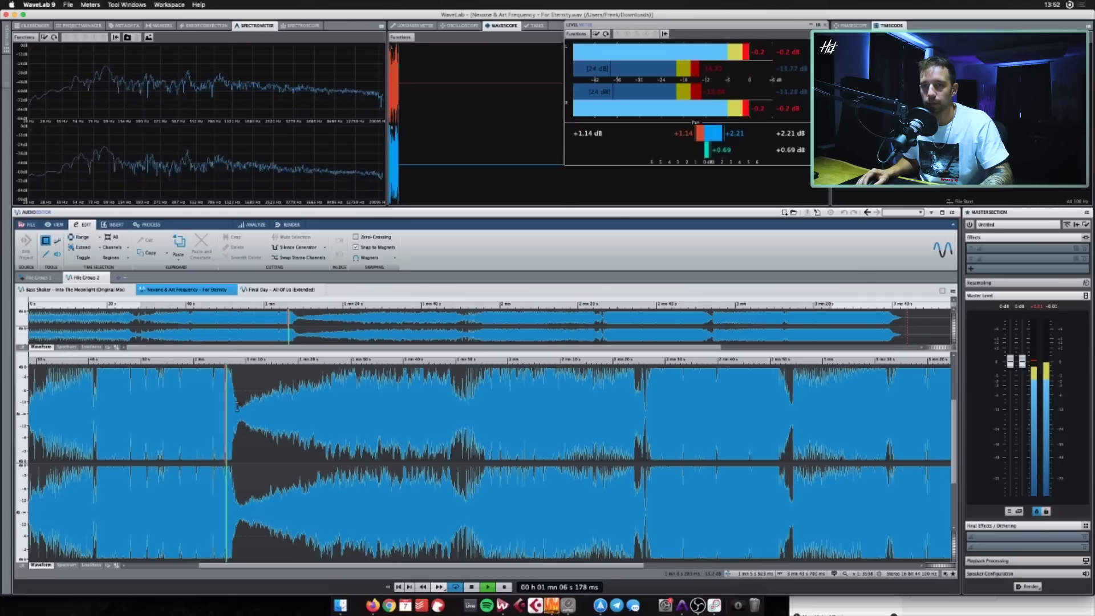
pyautogui.press('space')
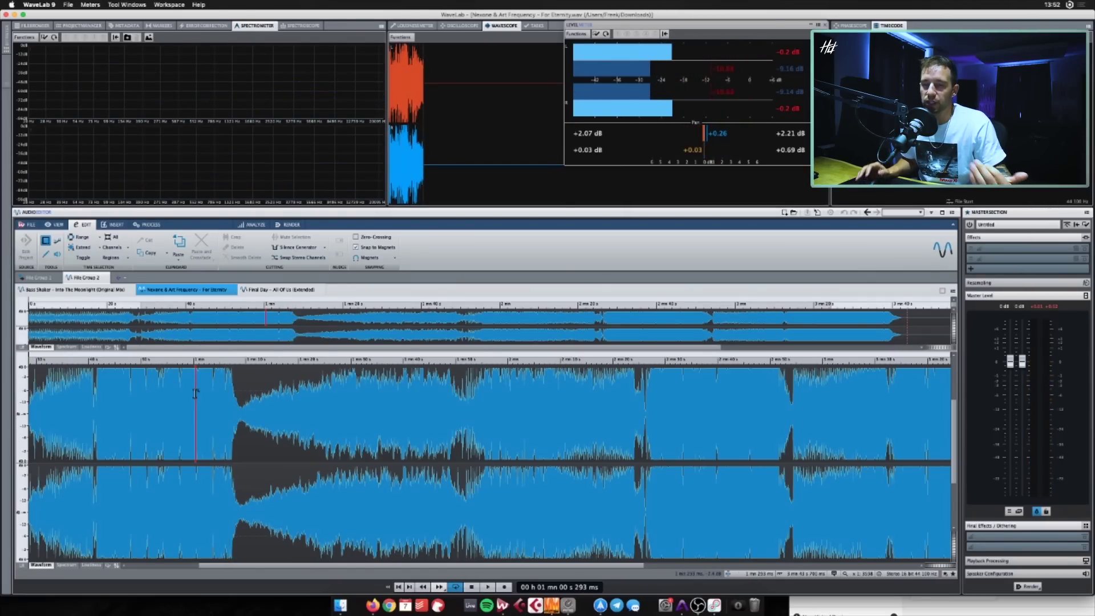
pyautogui.click(195, 393)
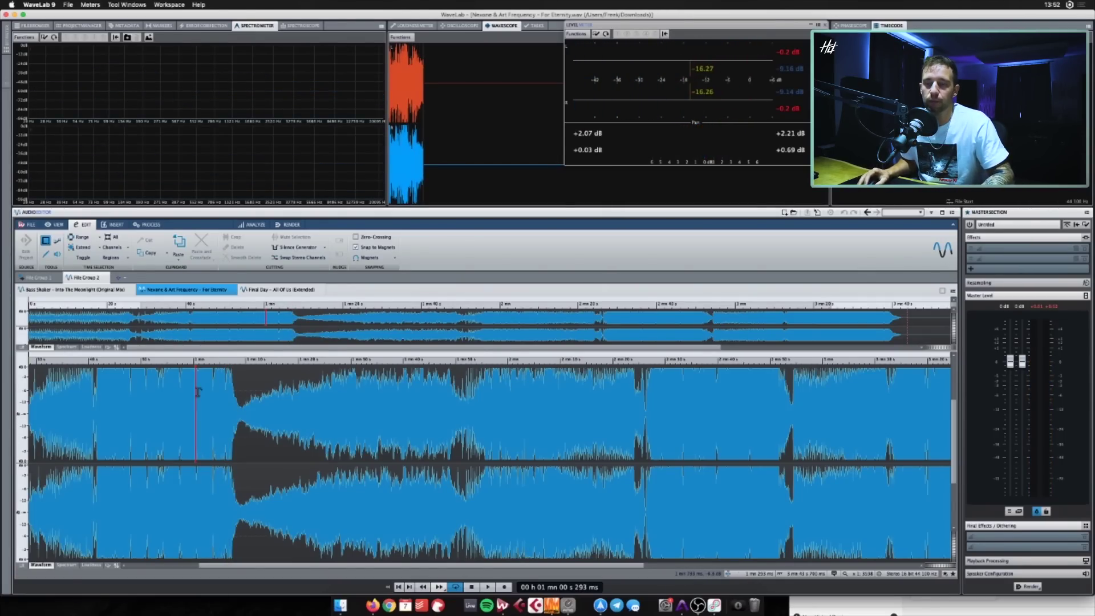
pyautogui.press('space')
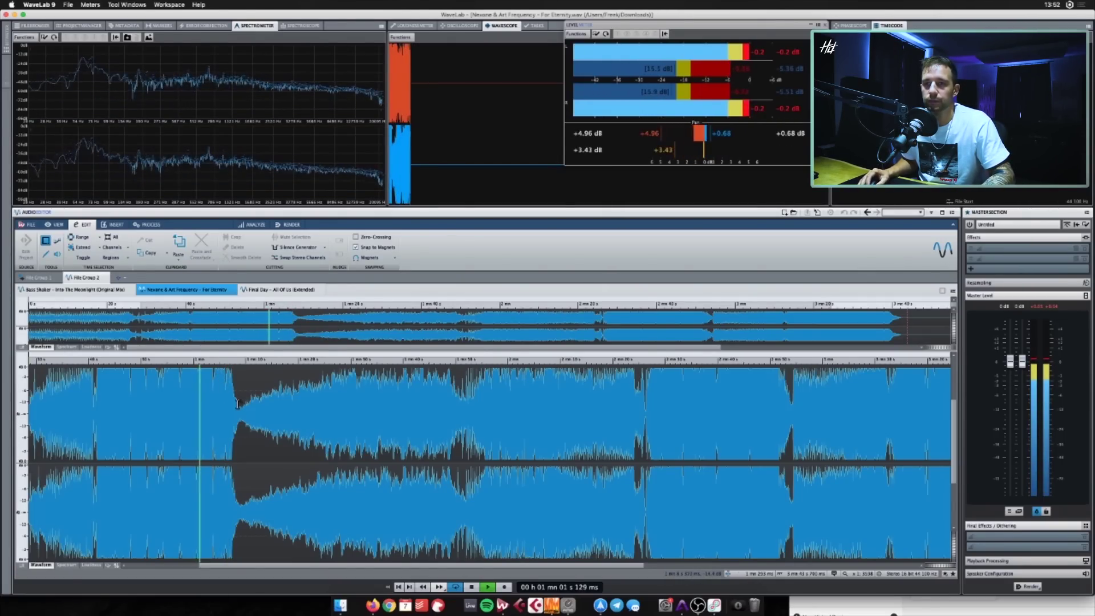
pyautogui.press('space')
# Play the transition from the first drop into the main break from about 1:06 to about 1:11
pyautogui.click(196, 385)
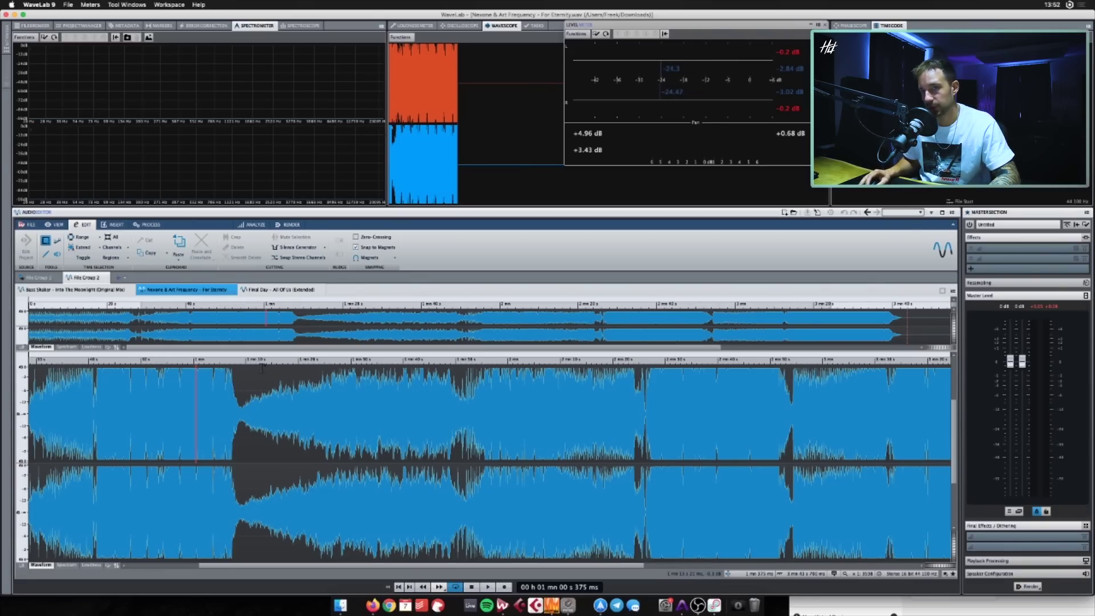
pyautogui.click(226, 396)
pyautogui.press('space')
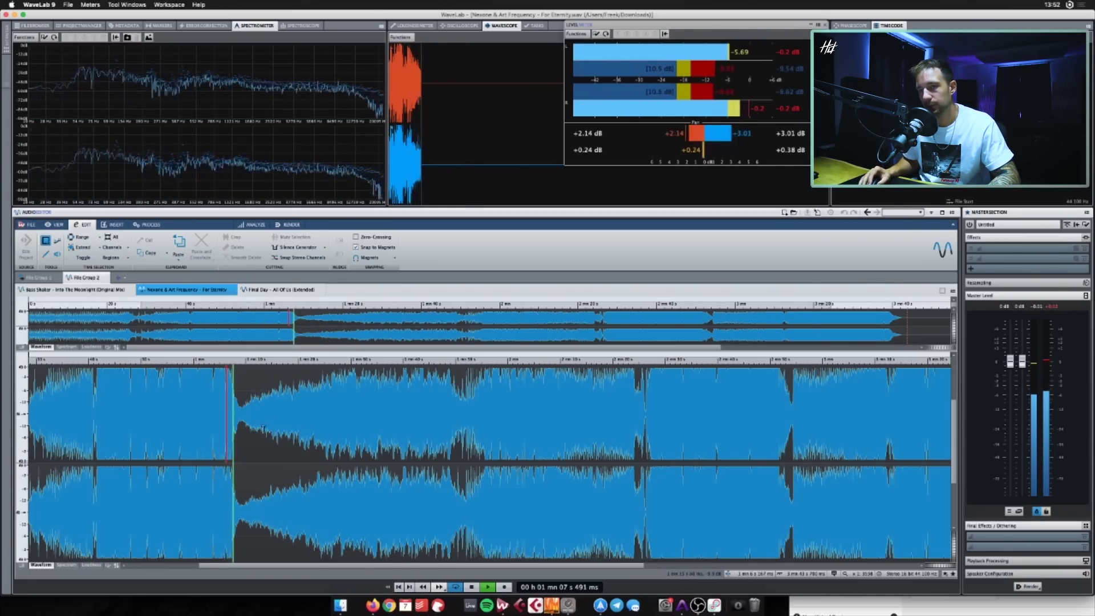
pyautogui.scroll(3, 262, 428)
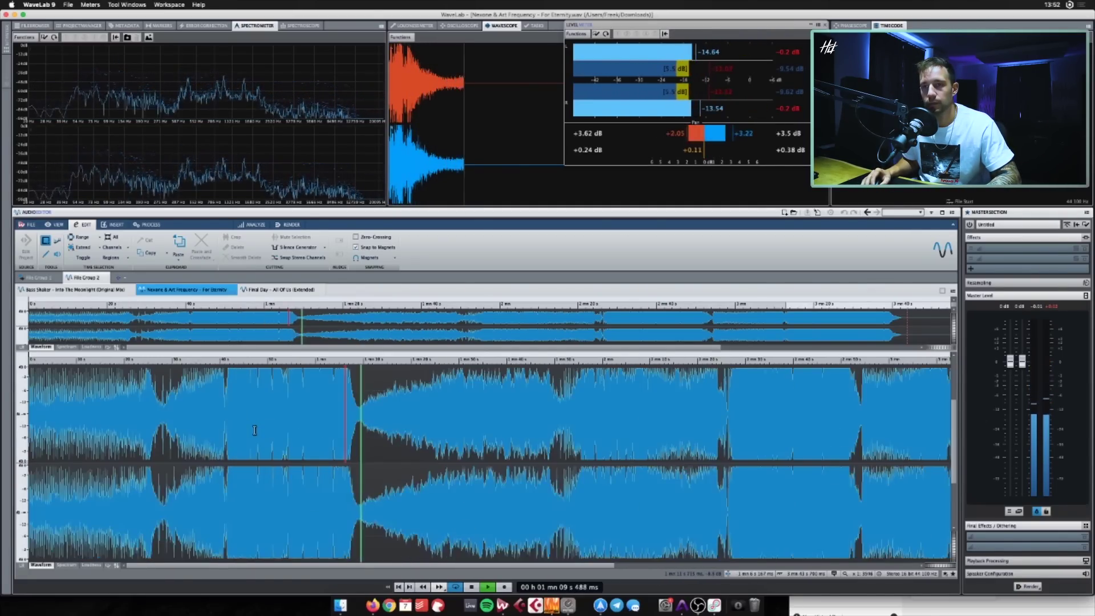
pyautogui.scroll(-3, 268, 428)
pyautogui.press('space')
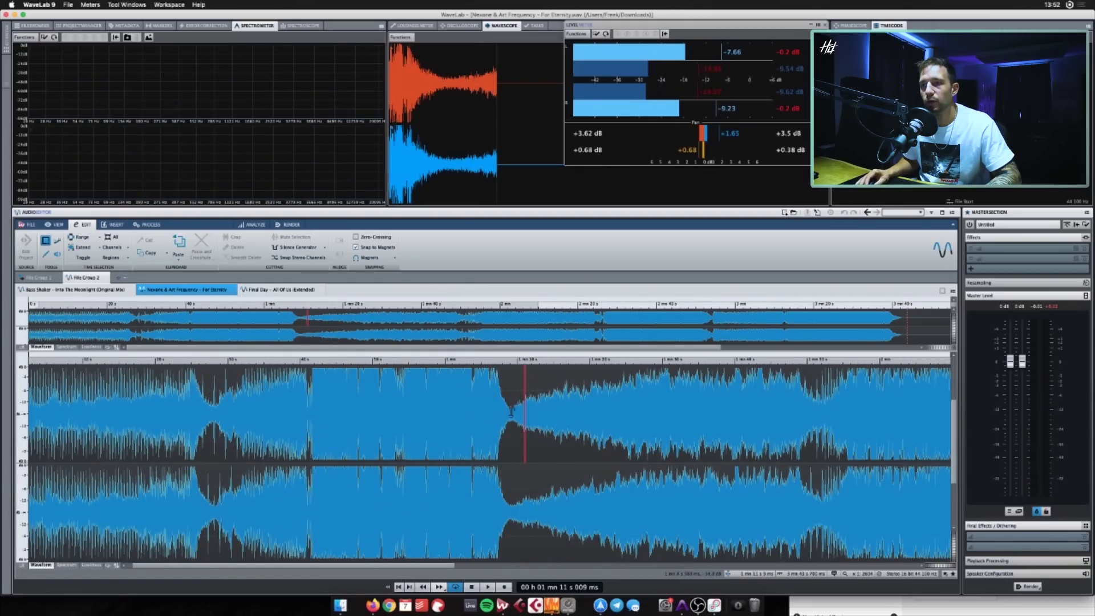
# Play the main break from its start at about 1:07, continuing past 2:00
pyautogui.click(500, 420)
pyautogui.press('space')
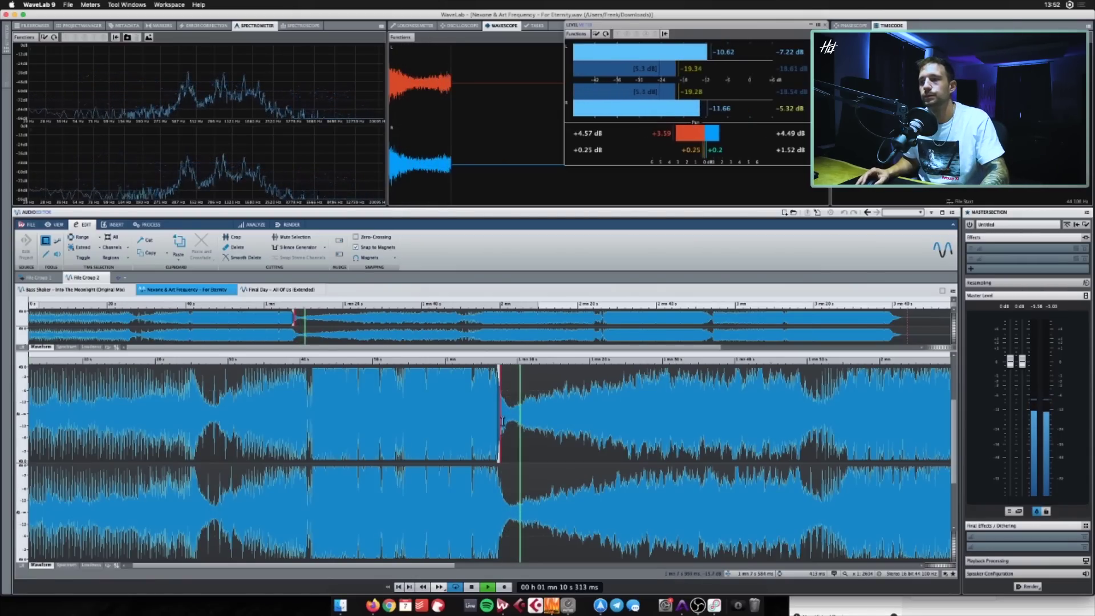
pyautogui.scroll(5, 323, 567)
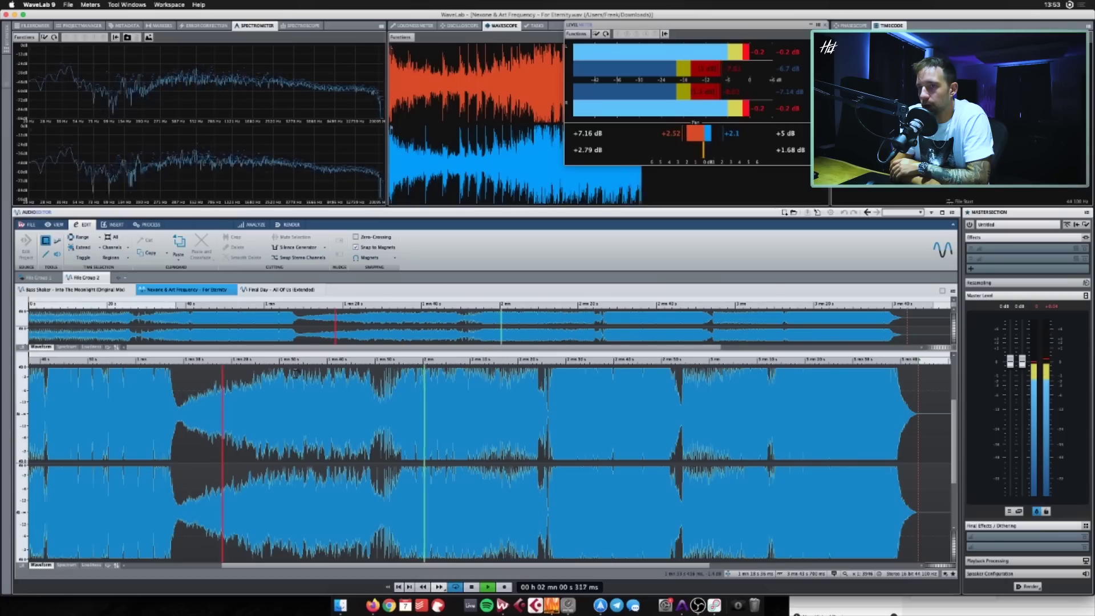
pyautogui.press('space')
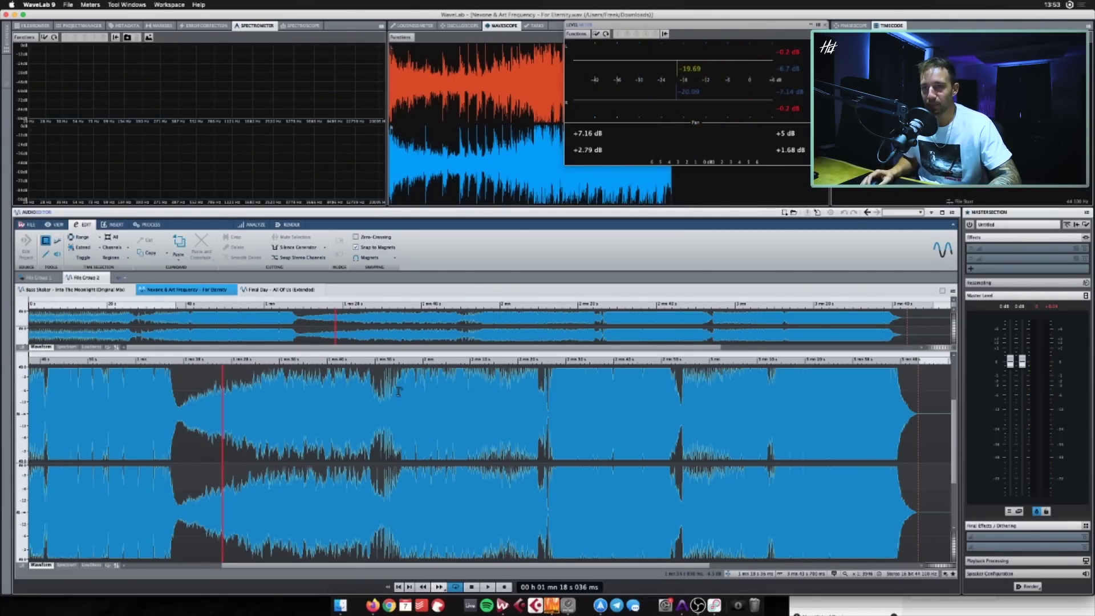
# Play the section following the main break's dip from about 1:54, and resume it from about 1:56
pyautogui.press('space')
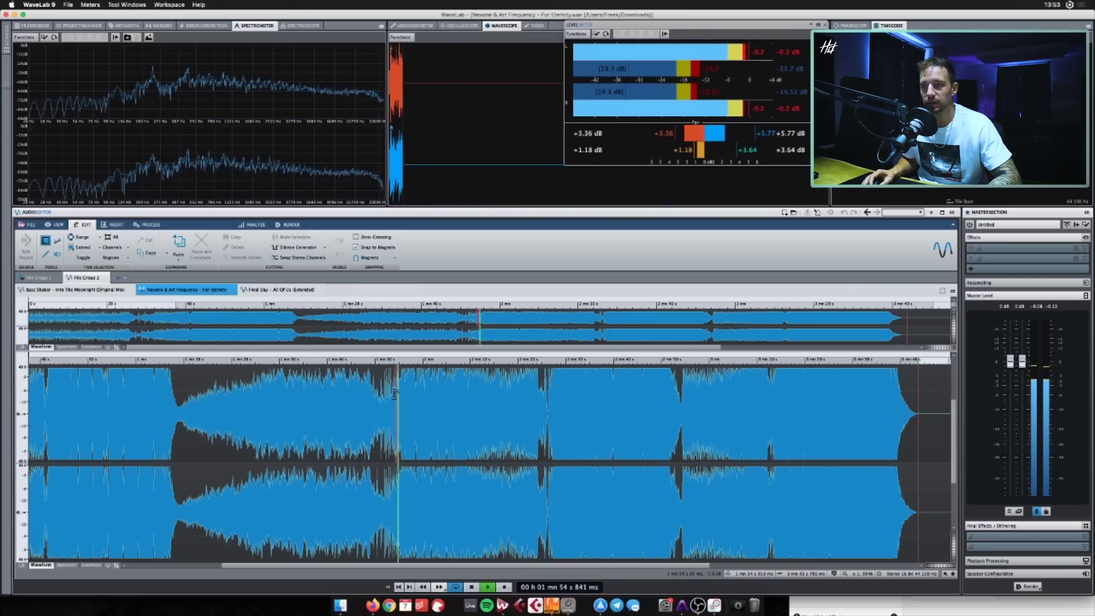
pyautogui.press('space')
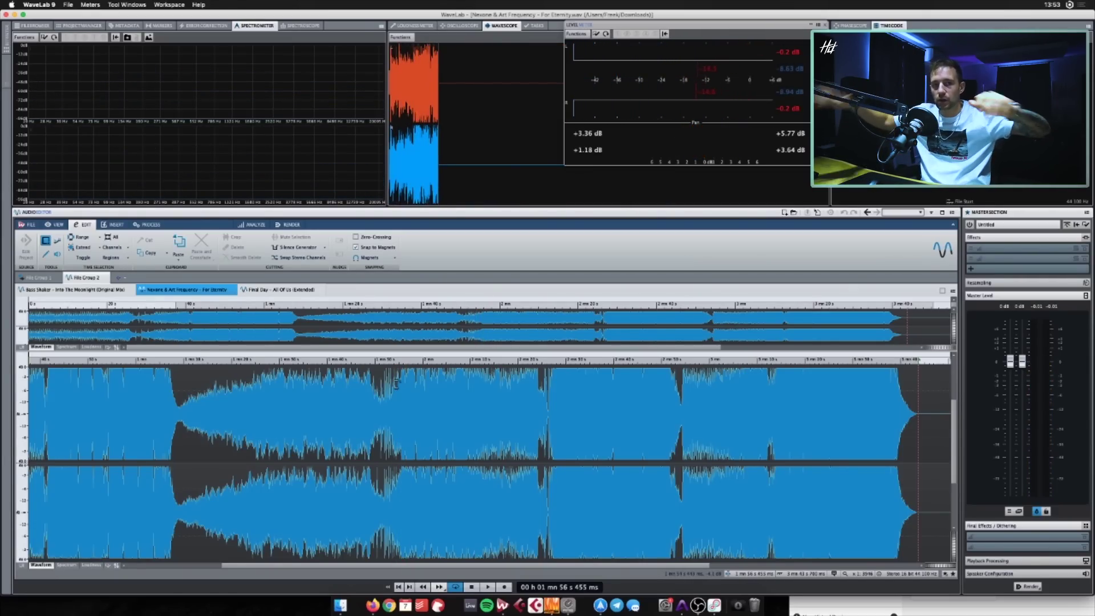
pyautogui.press('space')
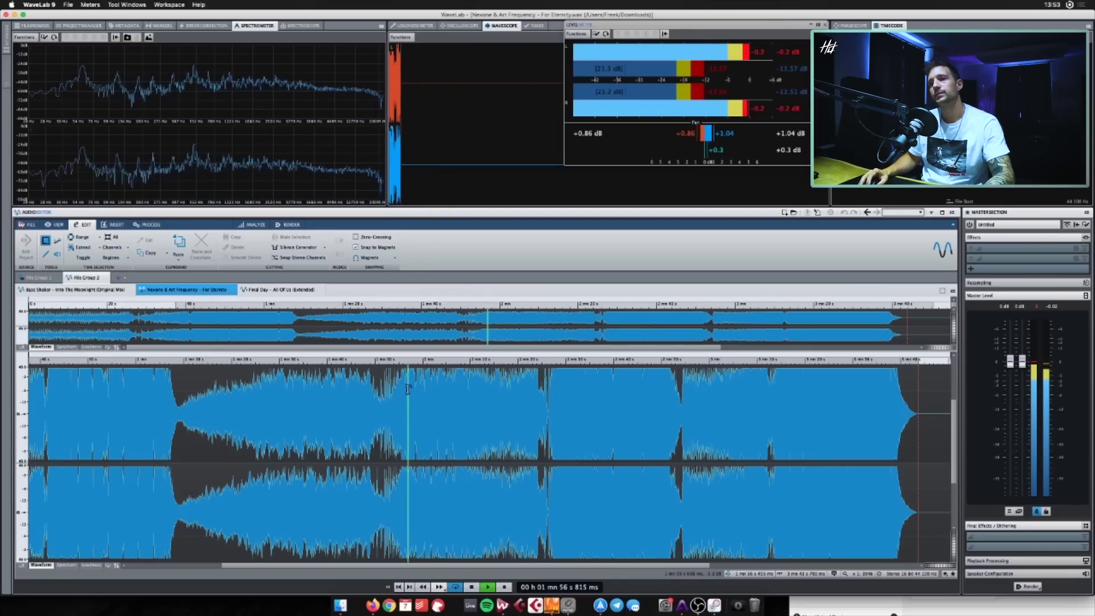
# Play the section before the second build-up from about 2:09, and replay it from about 2:08
pyautogui.click(466, 406)
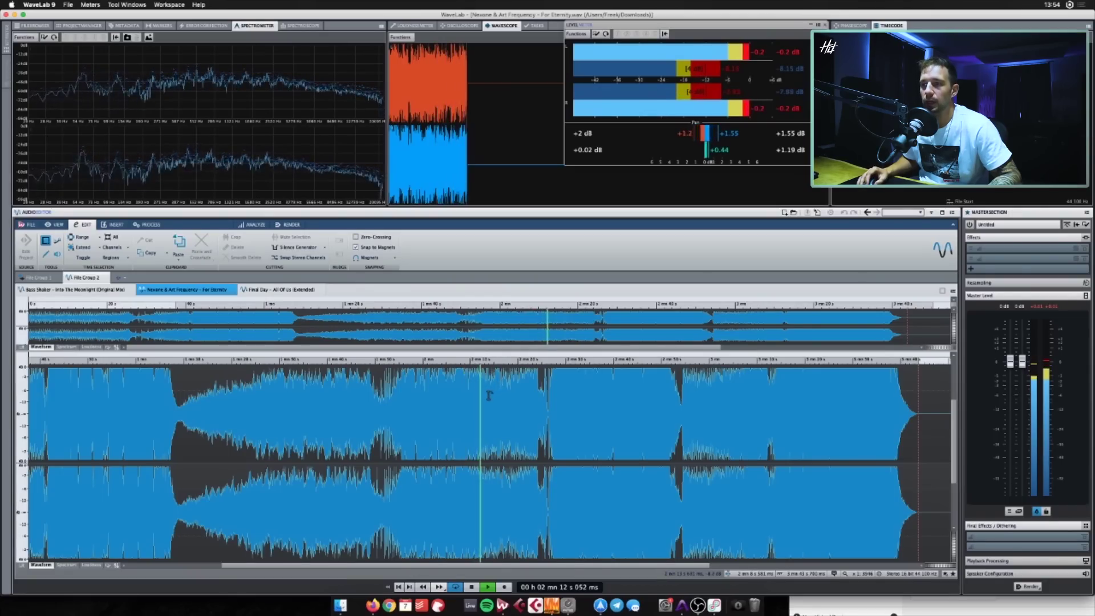
pyautogui.press('space')
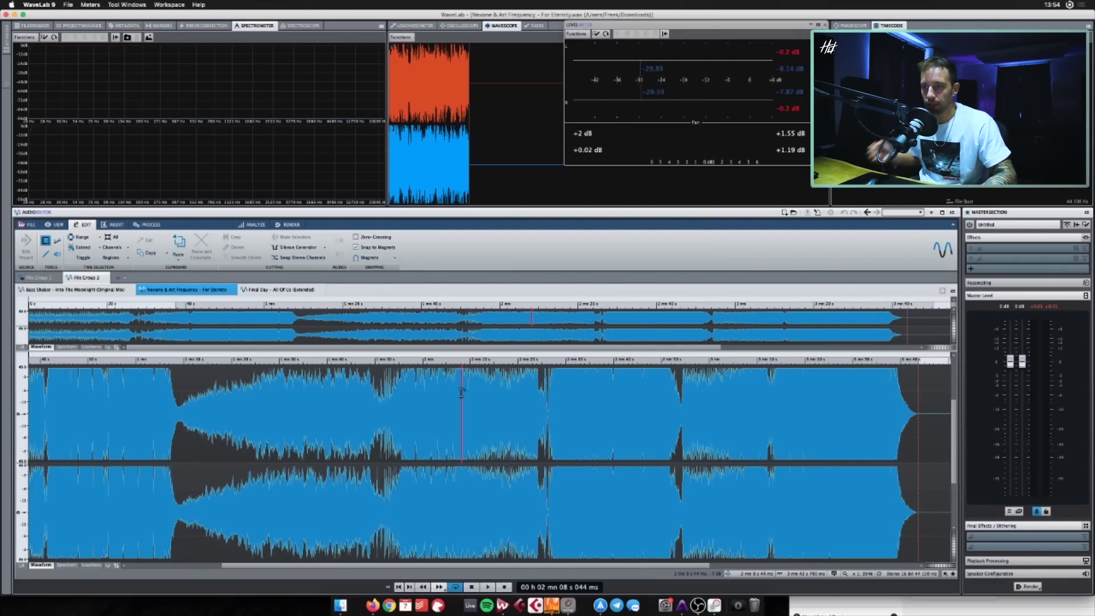
pyautogui.press('space')
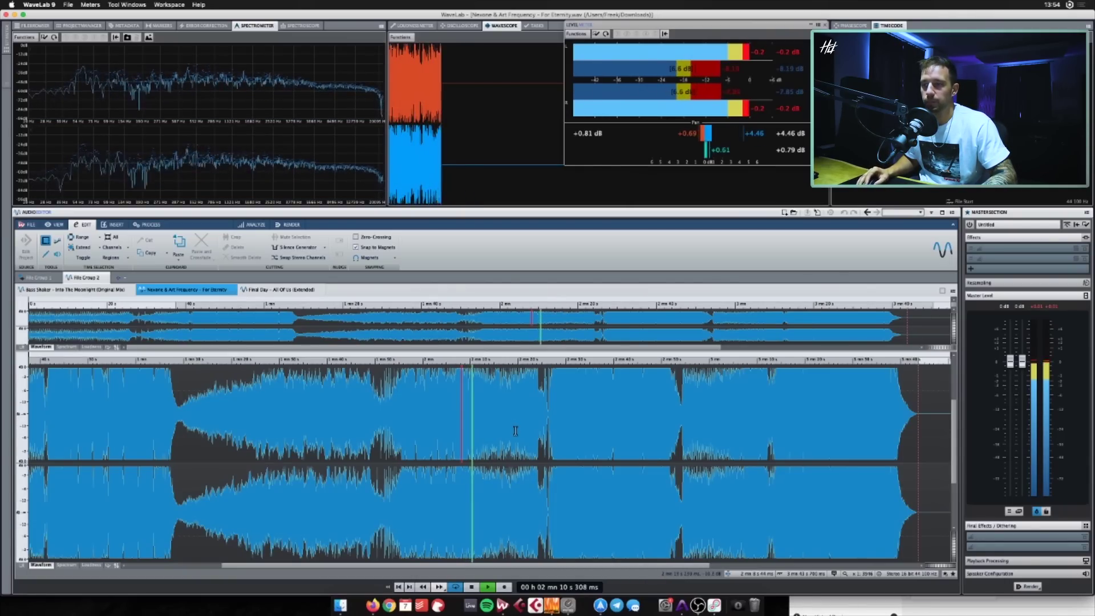
# Play the second build-up from about 2:17 through into the second drop, stopping at about 2:31
pyautogui.click(506, 404)
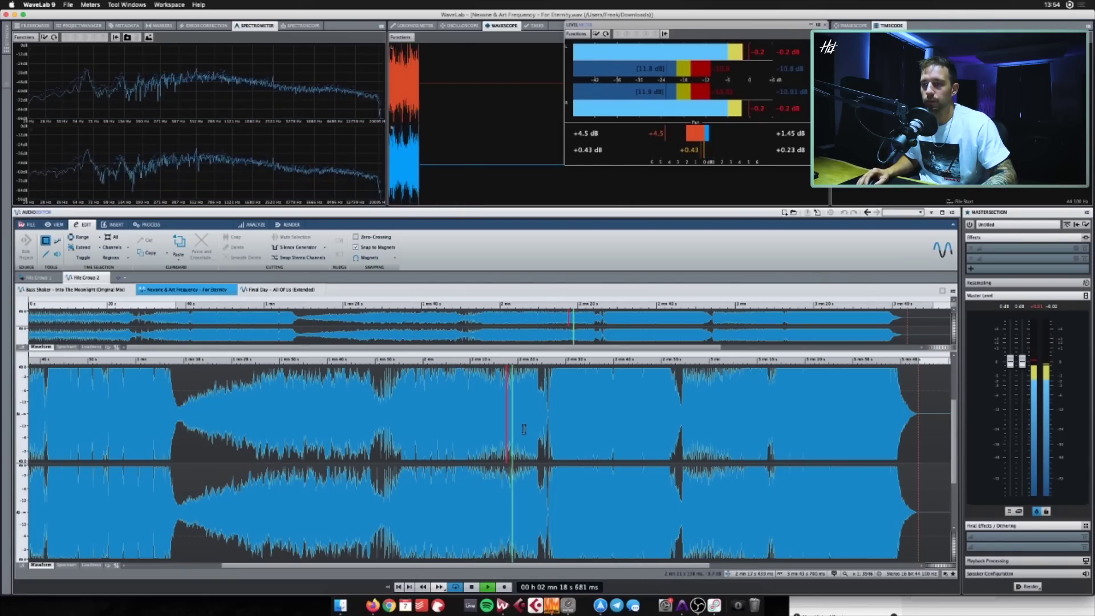
pyautogui.moveTo(495, 565); pyautogui.dragTo(567, 572)
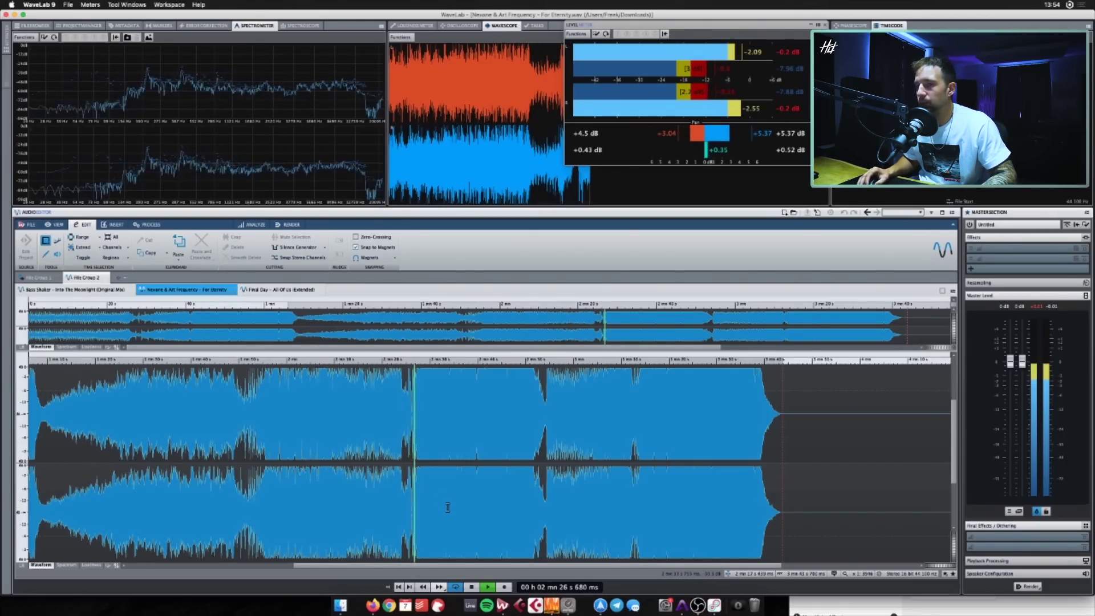
pyautogui.hscroll(5, 326, 427)
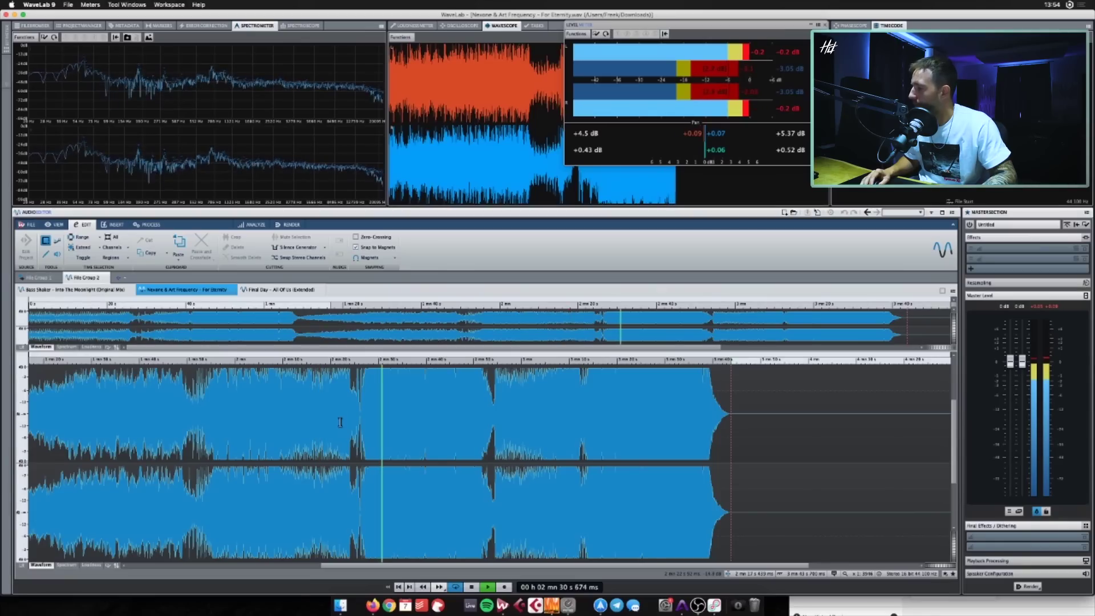
pyautogui.press('space')
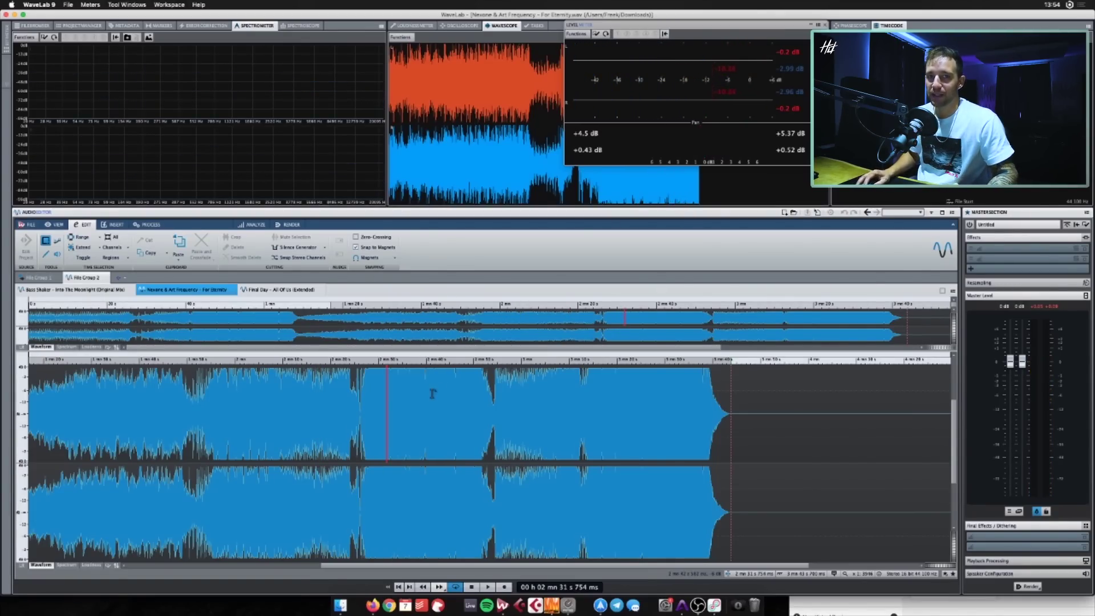
# Mark the start of the second drop from about 2:26 to about 2:33, then clear the selection and play further into the drop
pyautogui.moveTo(358, 439); pyautogui.dragTo(399, 479)
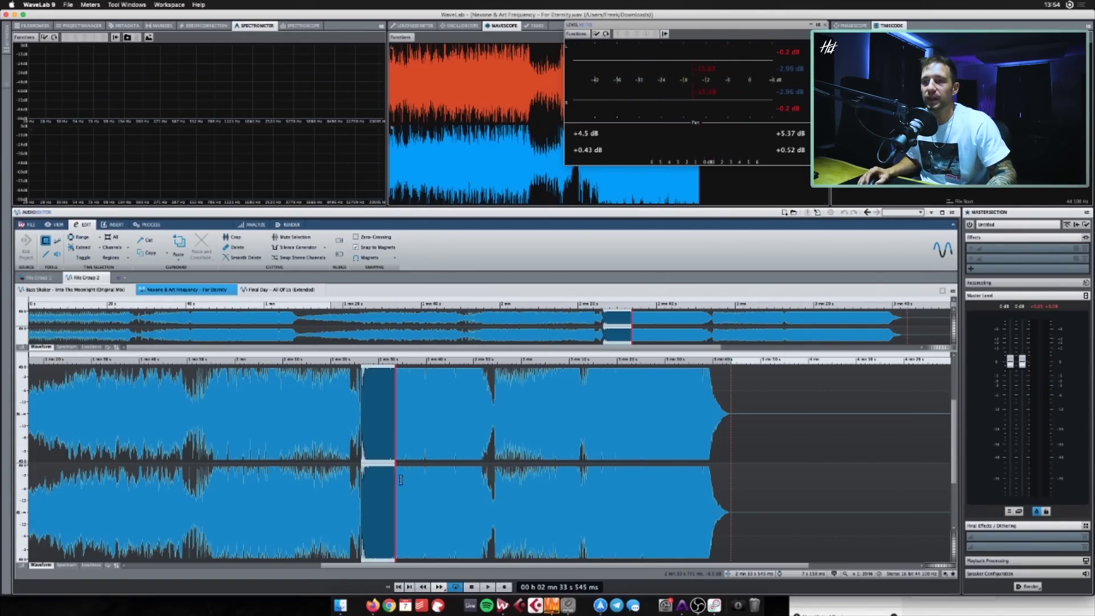
pyautogui.click(391, 471)
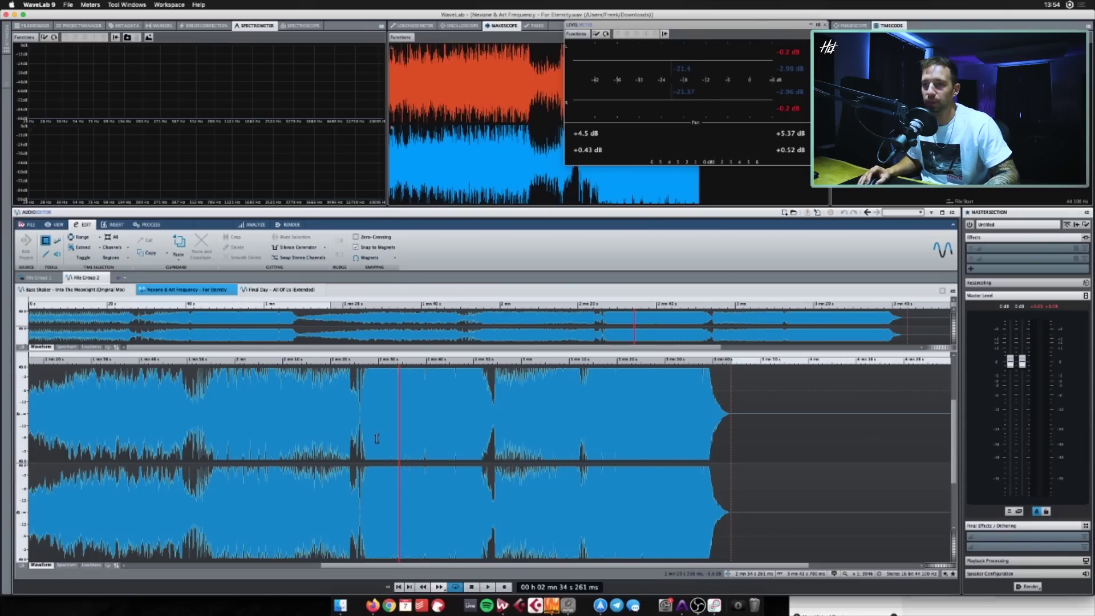
pyautogui.press('space')
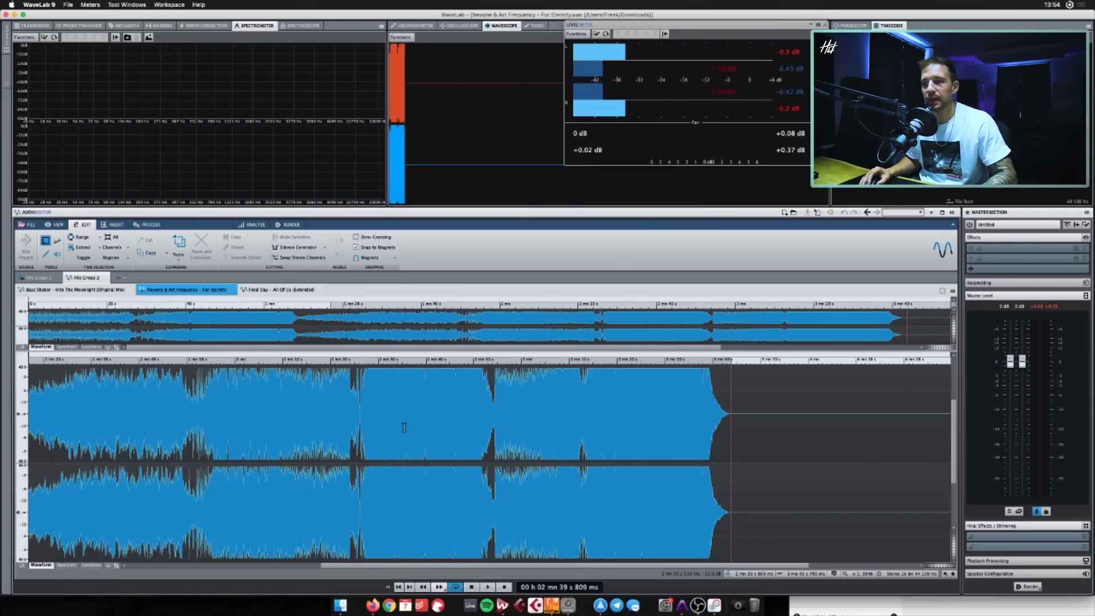
# Play the final drop from about 3:12, and compare it with the second drop from about 2:28
pyautogui.scroll(2, 409, 431)
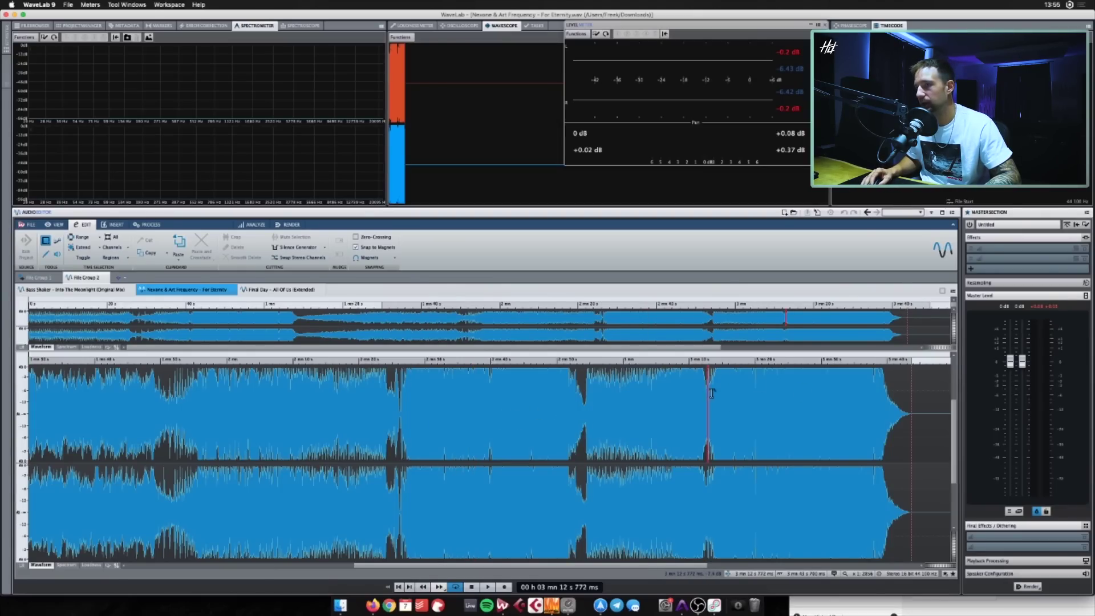
pyautogui.press('space')
pyautogui.moveTo(672, 566); pyautogui.dragTo(683, 566)
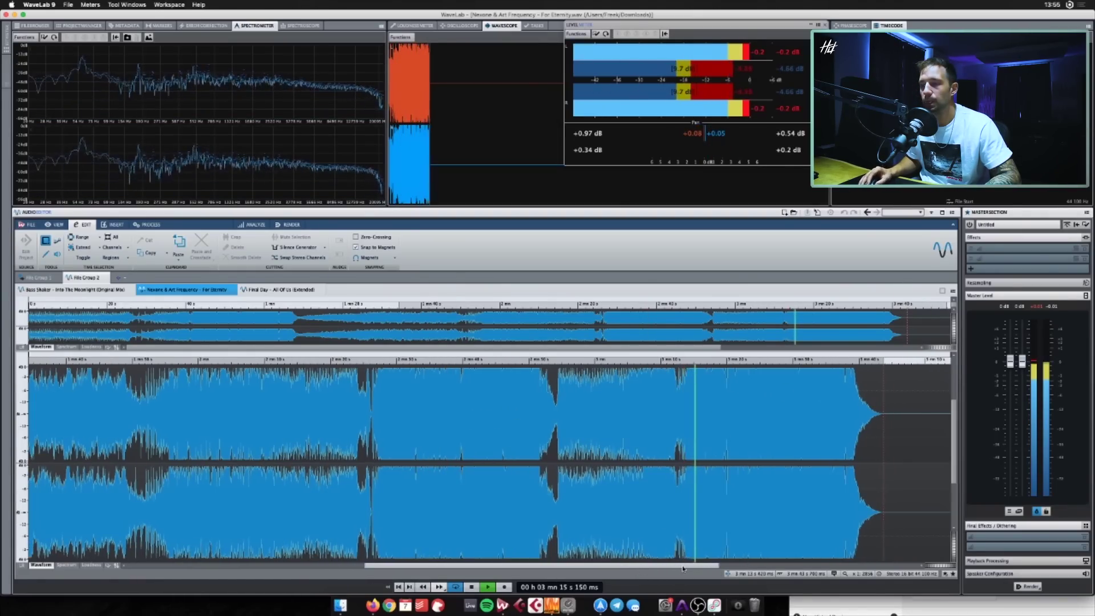
pyautogui.click(384, 443)
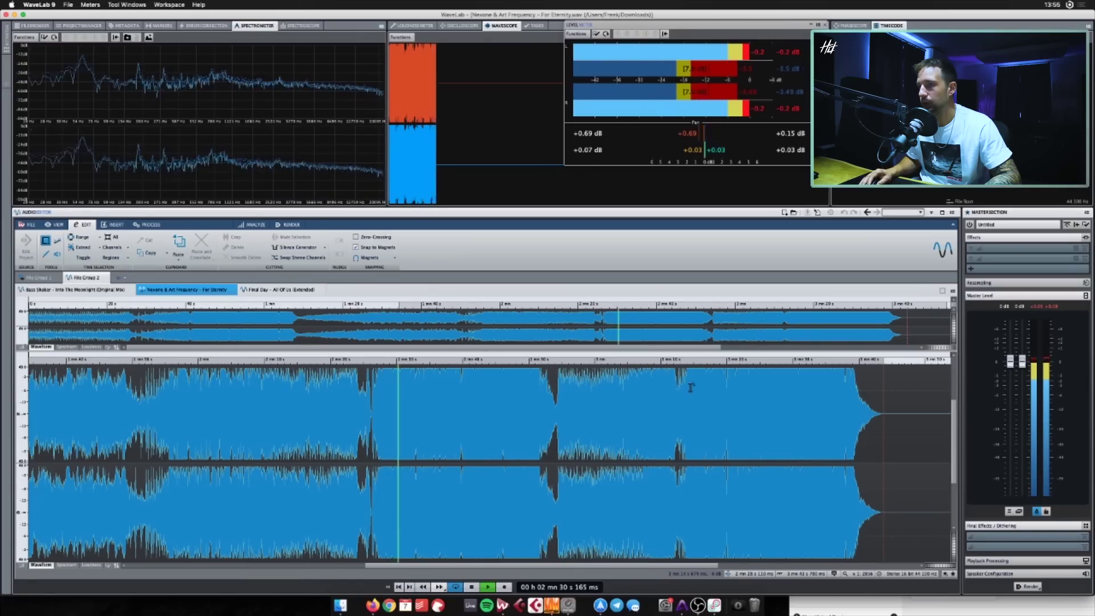
pyautogui.press('space')
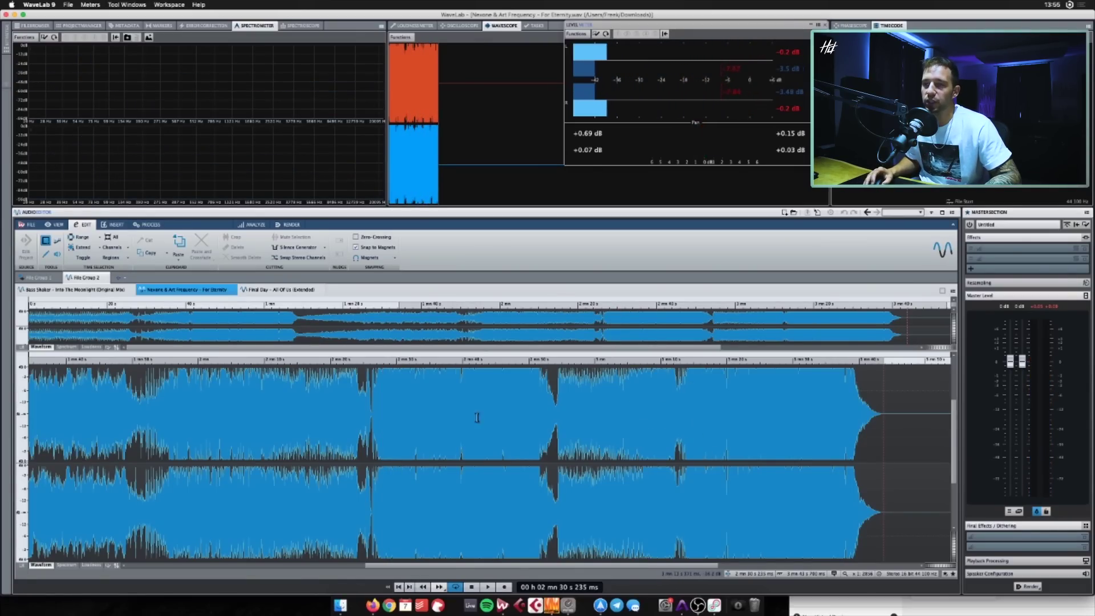
# Mark the second drop from about 2:27 to about 2:33, undo the audio insertion, and clear the selection
pyautogui.moveTo(382, 406); pyautogui.dragTo(415, 456)
pyautogui.moveTo(399, 462); pyautogui.dragTo(418, 471)
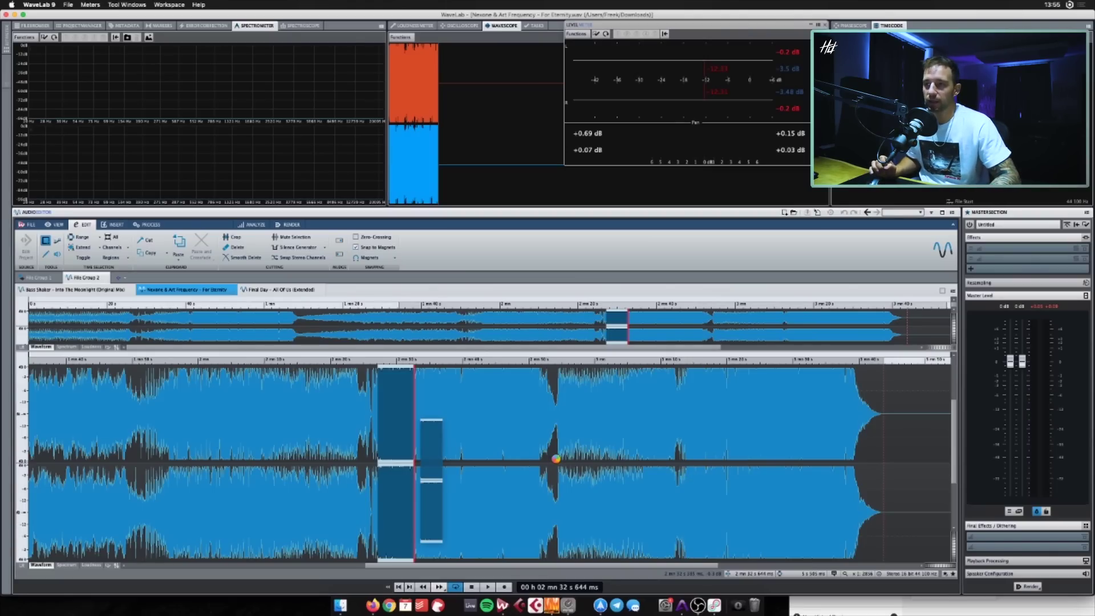
pyautogui.press('super+z')
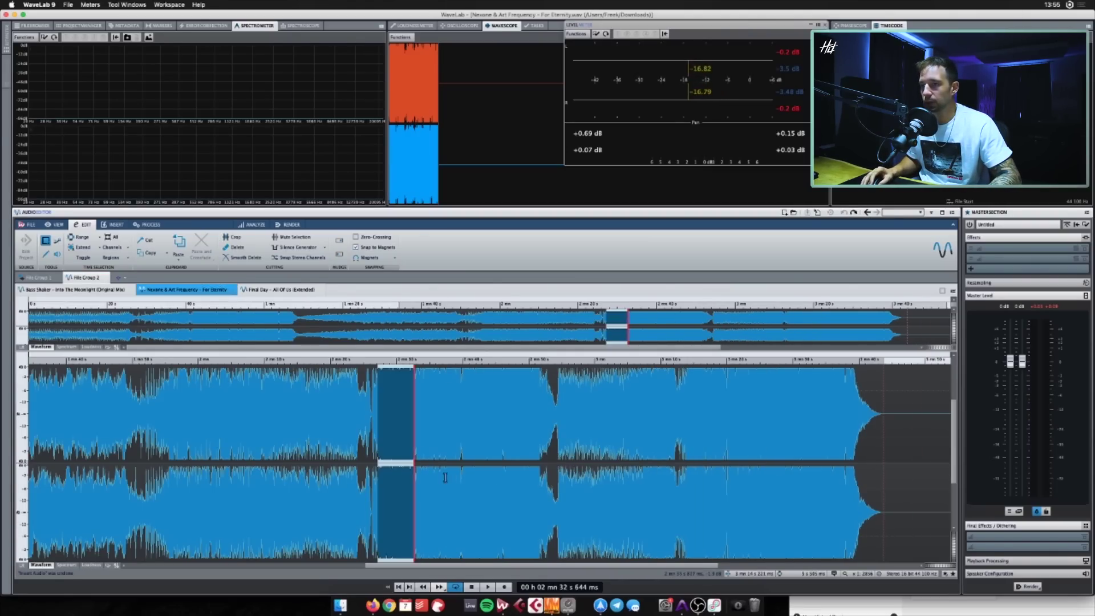
pyautogui.click(479, 471)
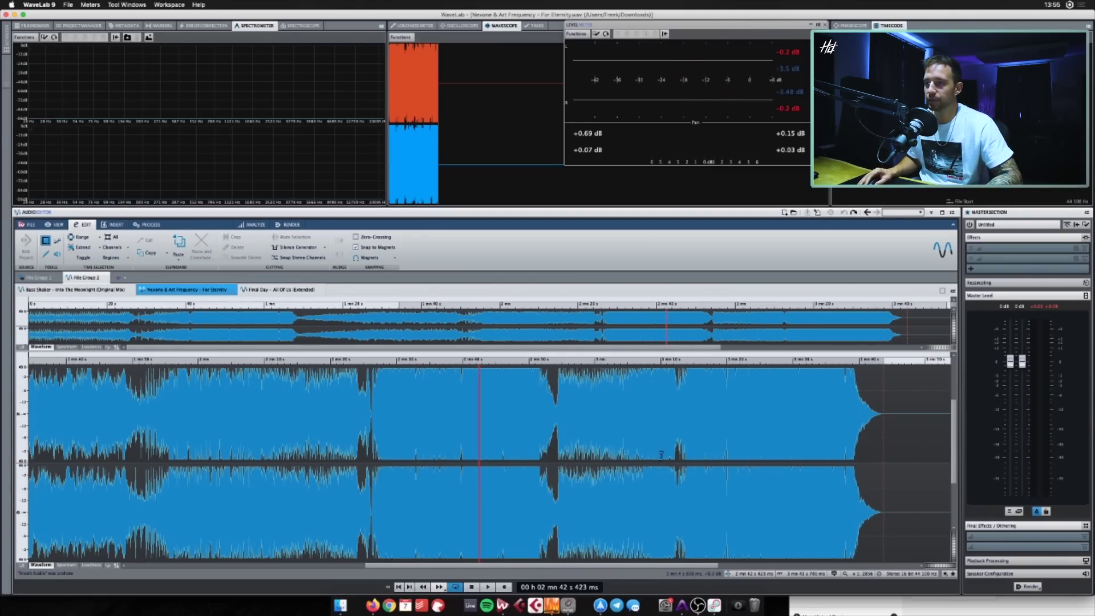
# Replay the final drop from about 3:13 to about 3:20
pyautogui.click(684, 423)
pyautogui.press('space')
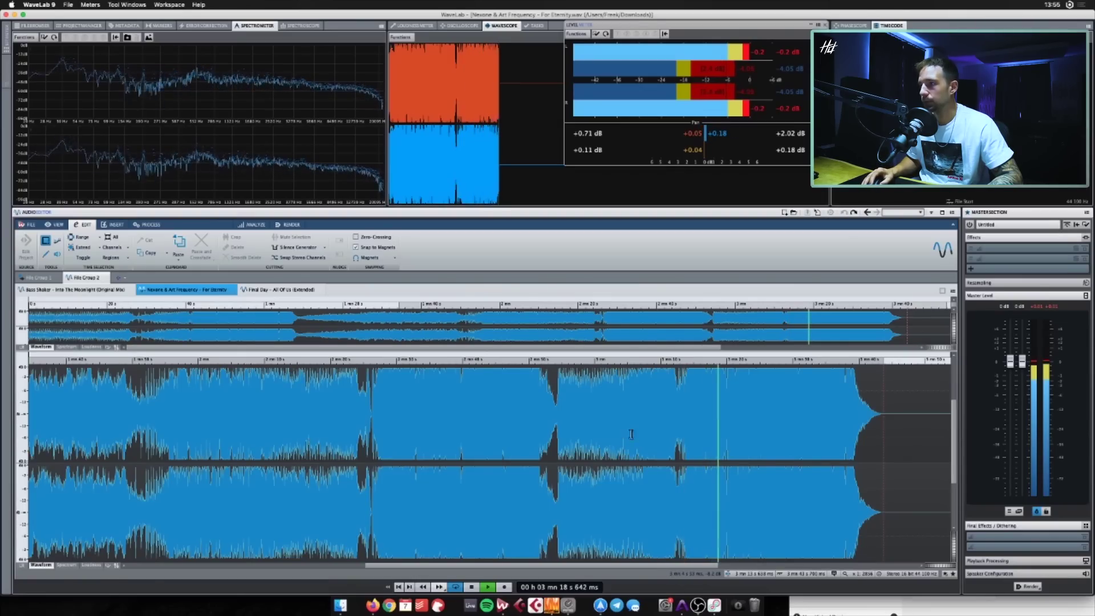
pyautogui.press('space')
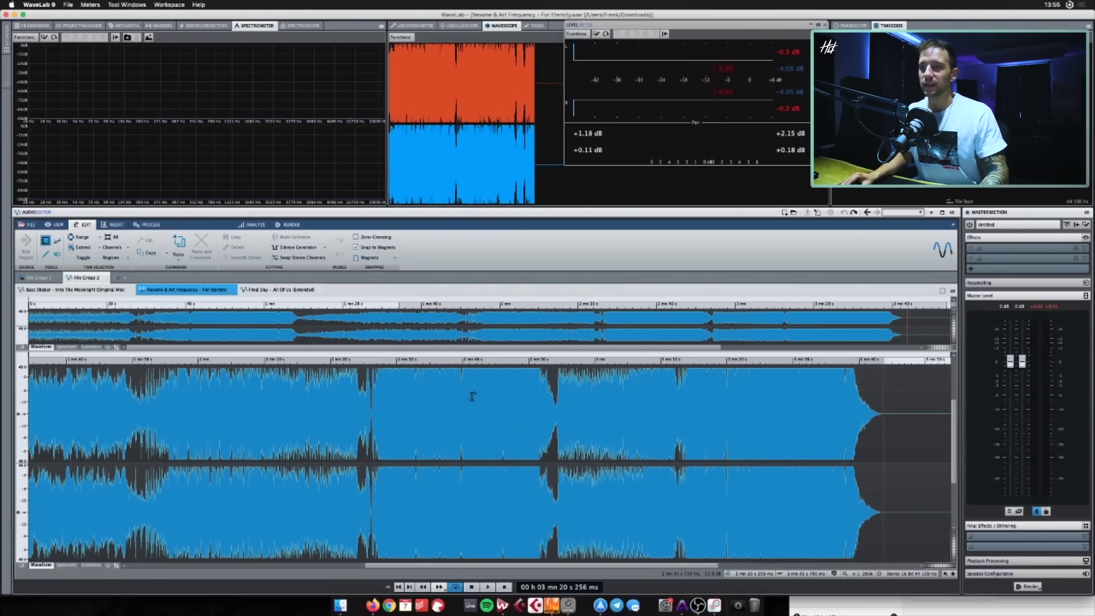
# Replay the transition into the second drop from about 2:25
pyautogui.press('space')
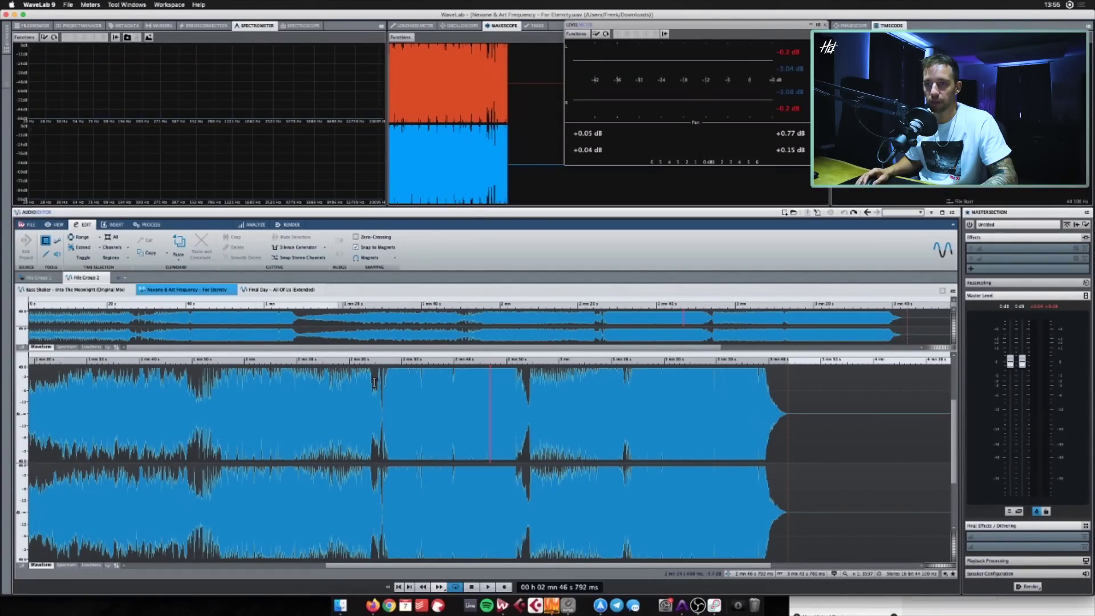
pyautogui.click(374, 383)
pyautogui.press('space')
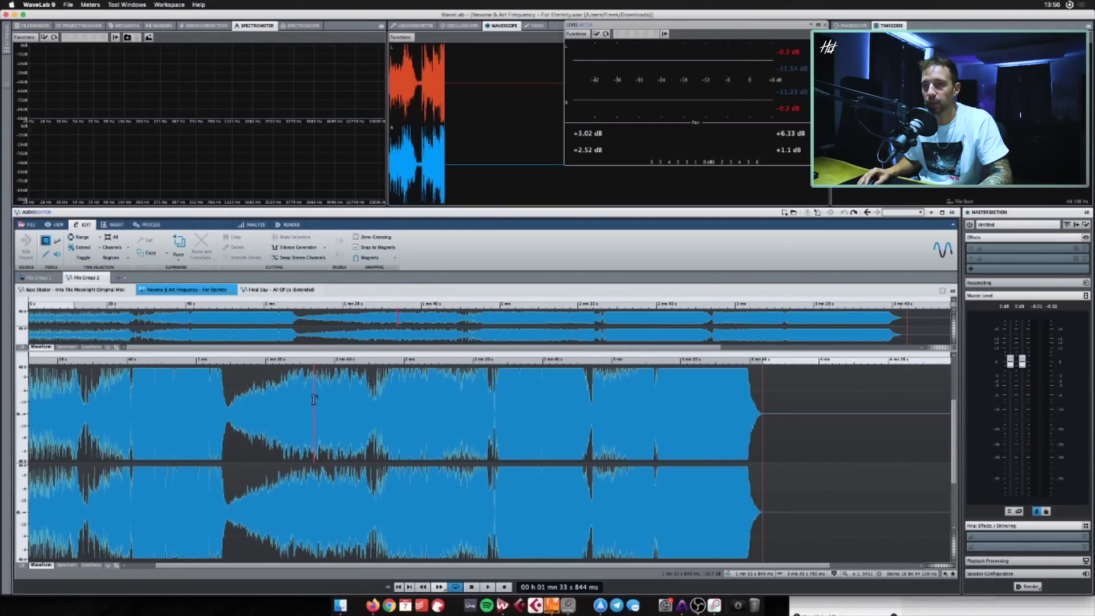
# Play the main break of For Eternity briefly from about 1:33, and place the cursor in the second drop at about 2:33
pyautogui.press('space')
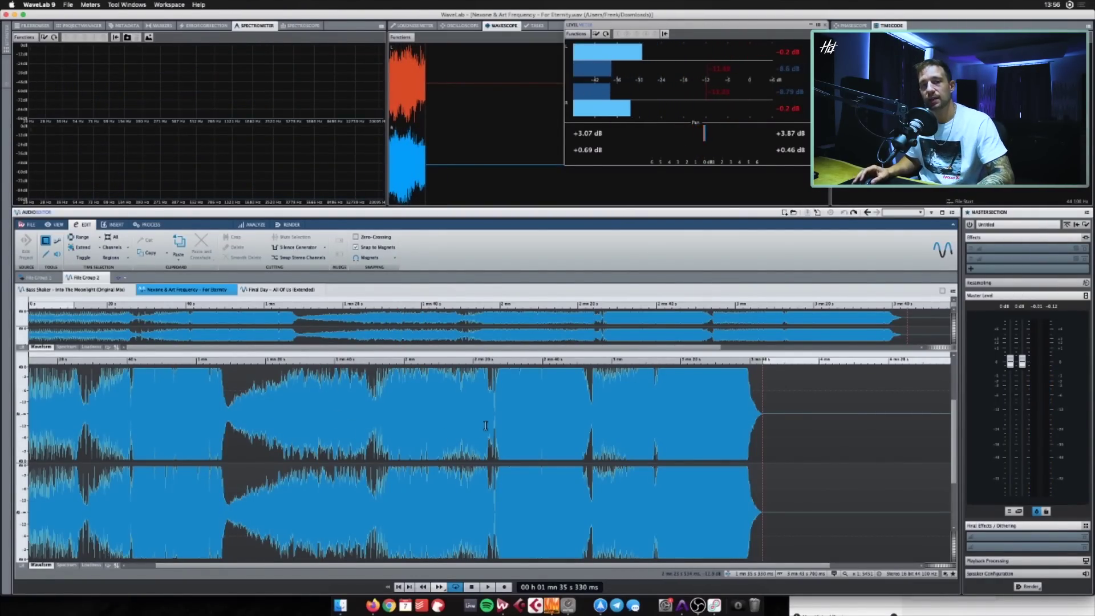
pyautogui.click(521, 490)
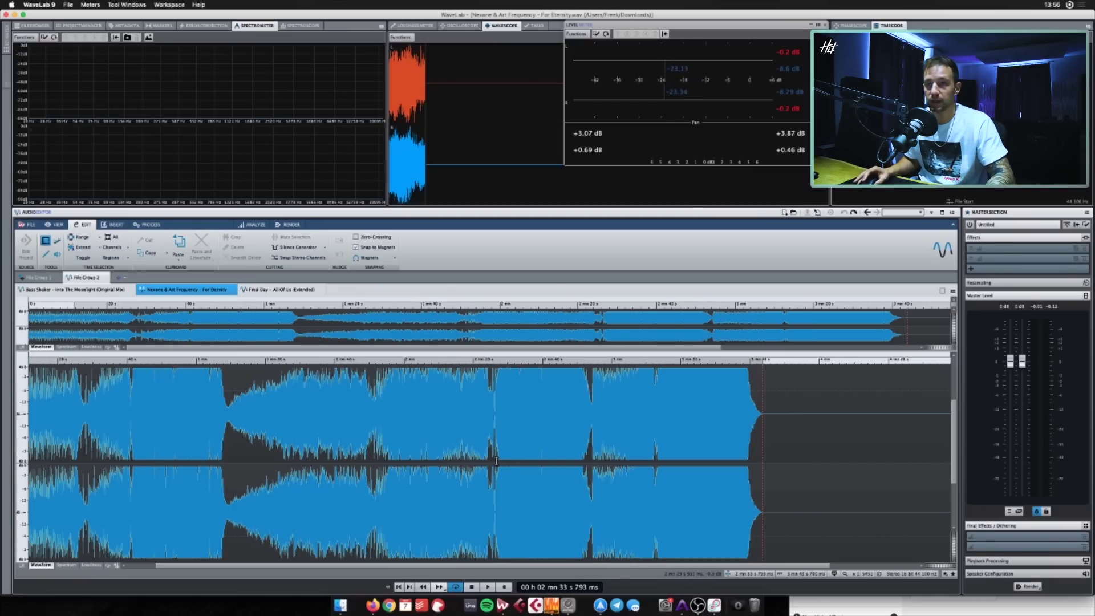
# Switch to the track All Of Us (Extended) and play it from about 0:22 through the first break to about 0:58
pyautogui.hscroll(-3, 198, 386)
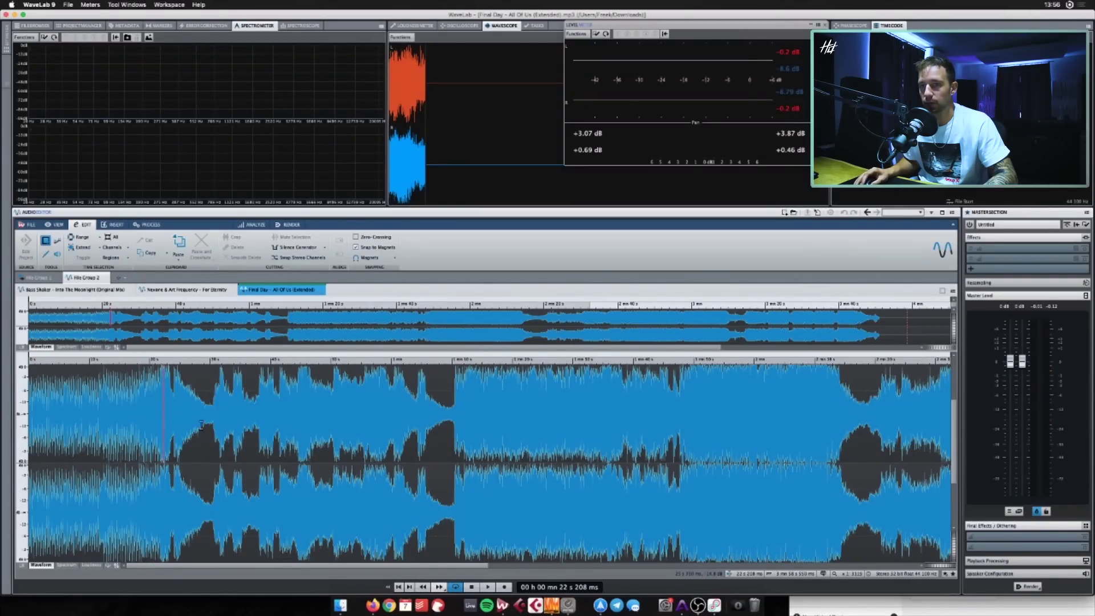
pyautogui.press('space')
pyautogui.scroll(-5, 201, 425)
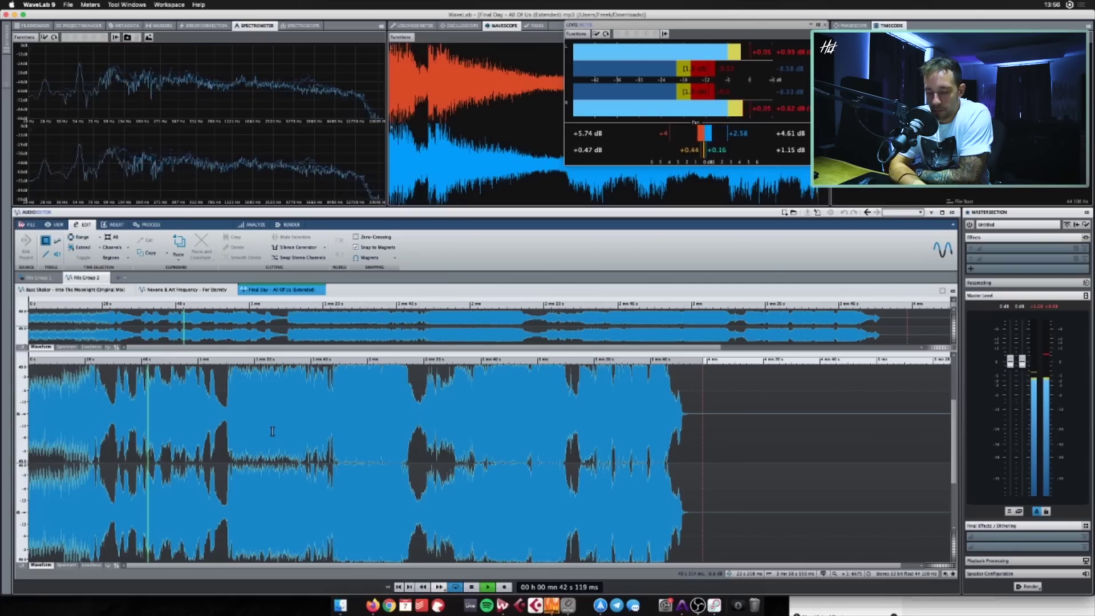
pyautogui.press('g')
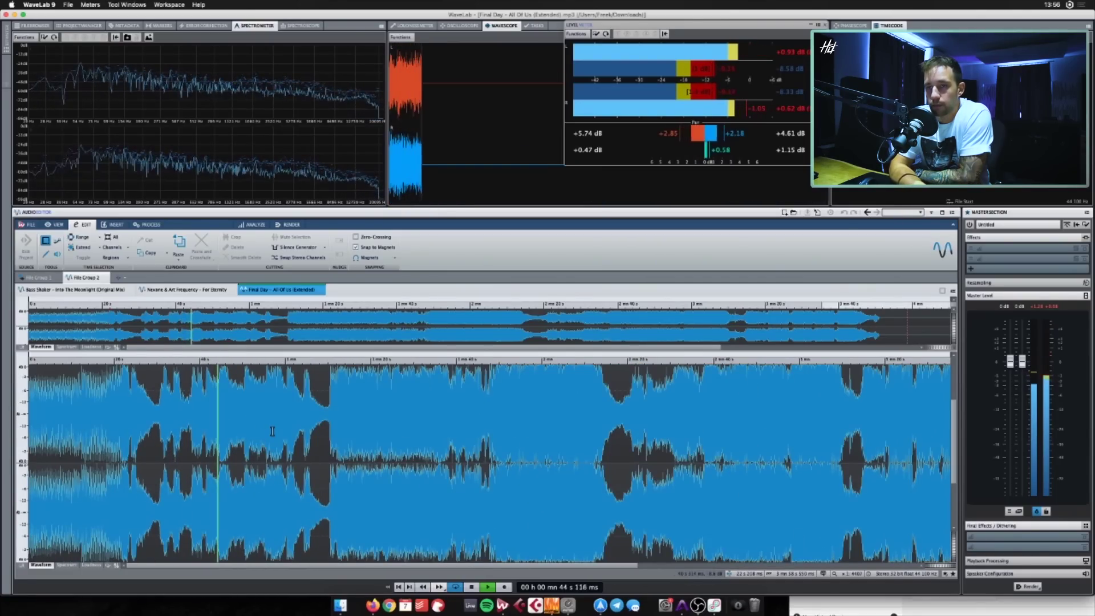
pyautogui.press('g')
pyautogui.press('g')
pyautogui.press('g')
pyautogui.press('g')
pyautogui.press('g')
pyautogui.press('g')
pyautogui.press('g')
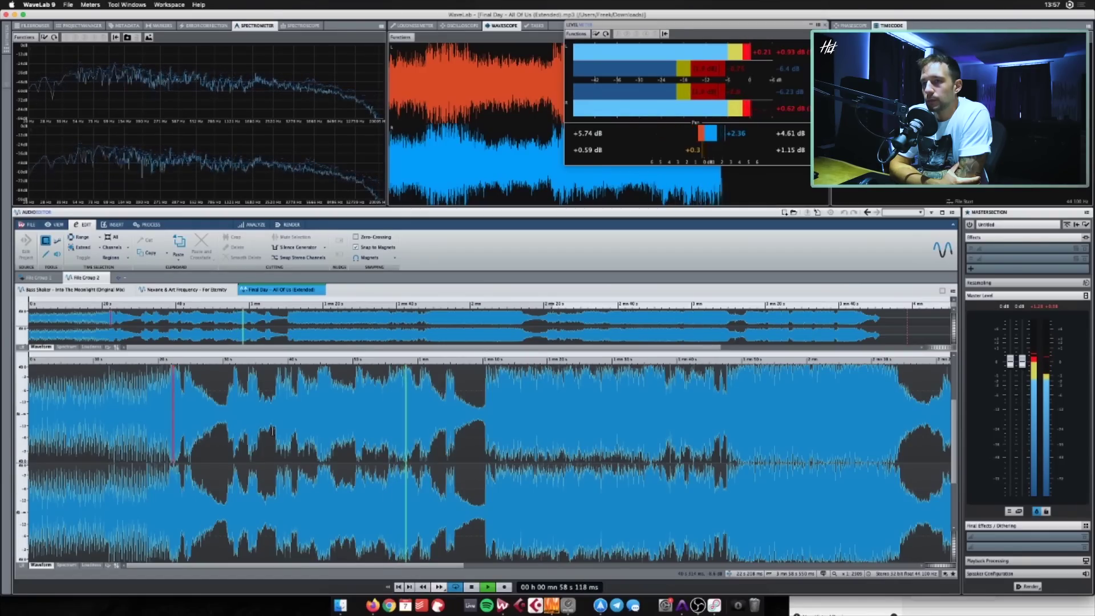
# Continue listening to All Of Us (Extended) from about 0:58 through the build-up and into the section starting at about 1:11
pyautogui.scroll(-2, 272, 432)
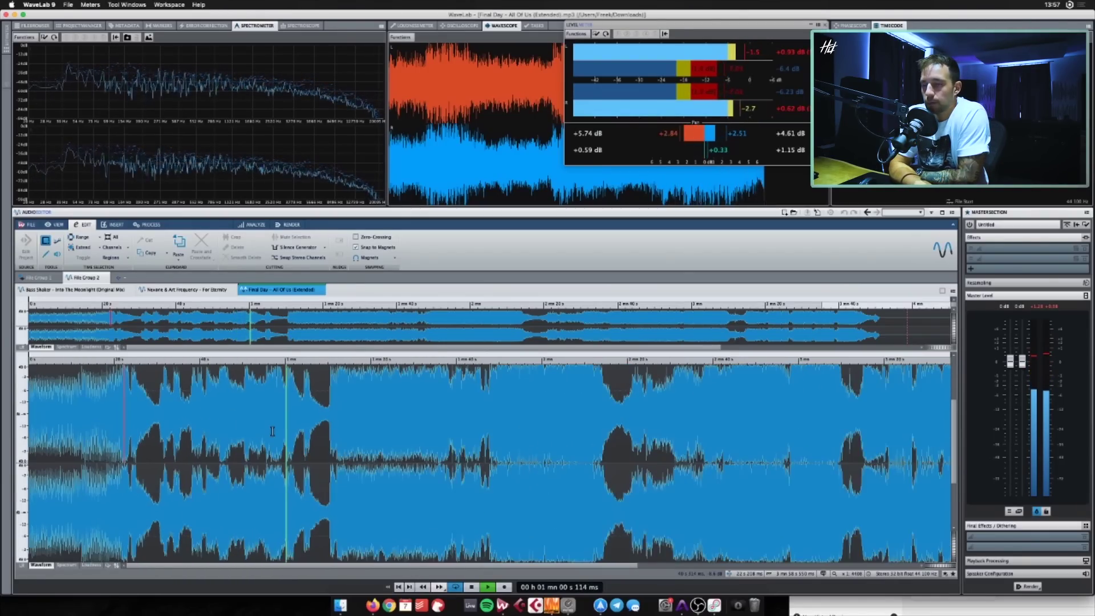
pyautogui.scroll(-1, 273, 431)
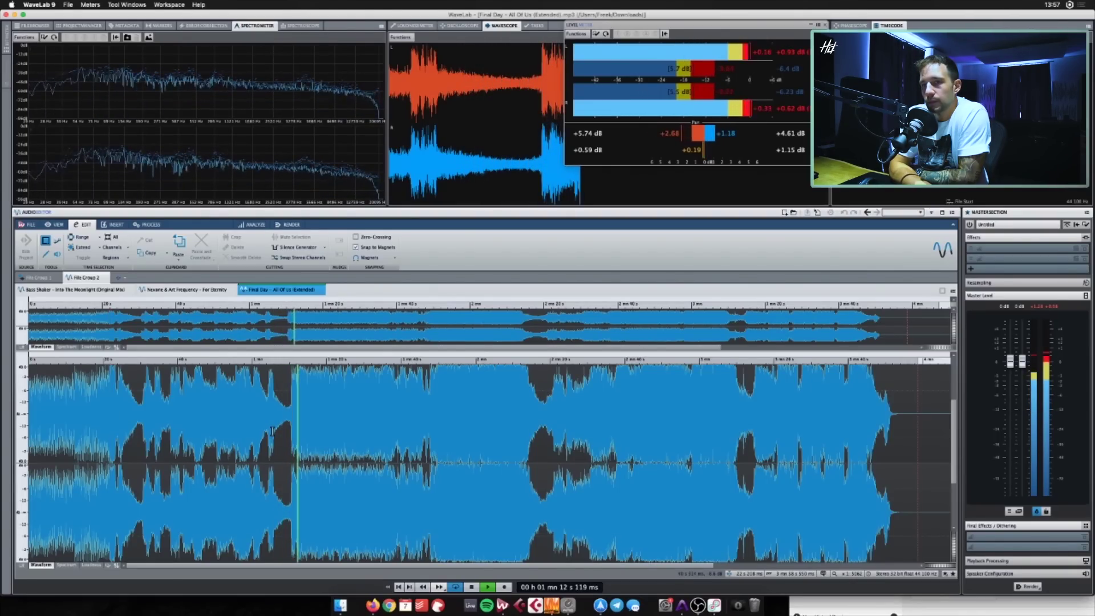
pyautogui.scroll(2, 272, 431)
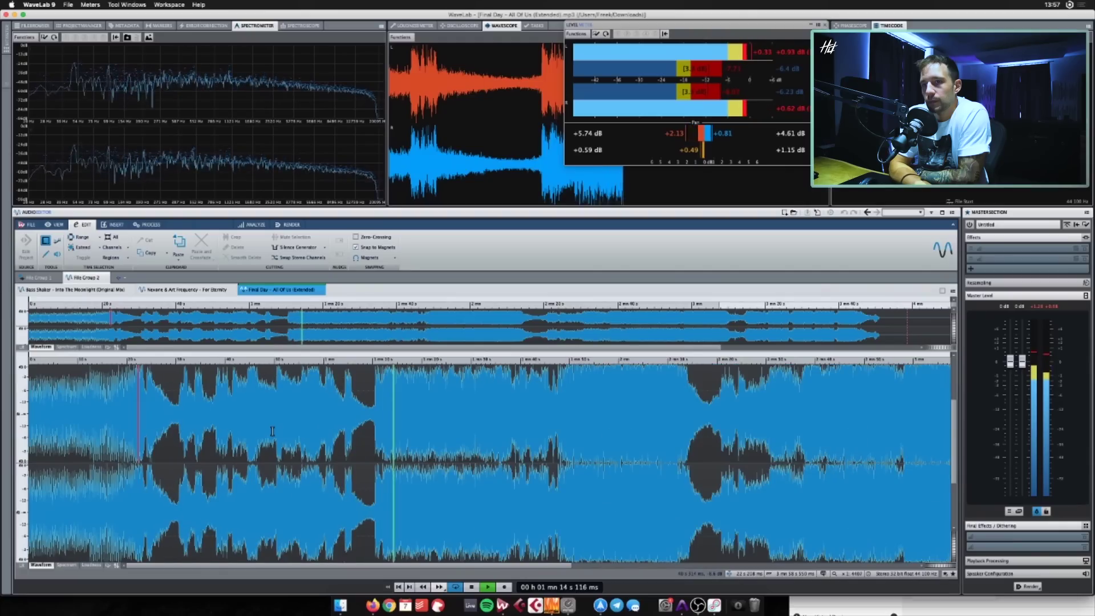
pyautogui.scroll(-1, 273, 431)
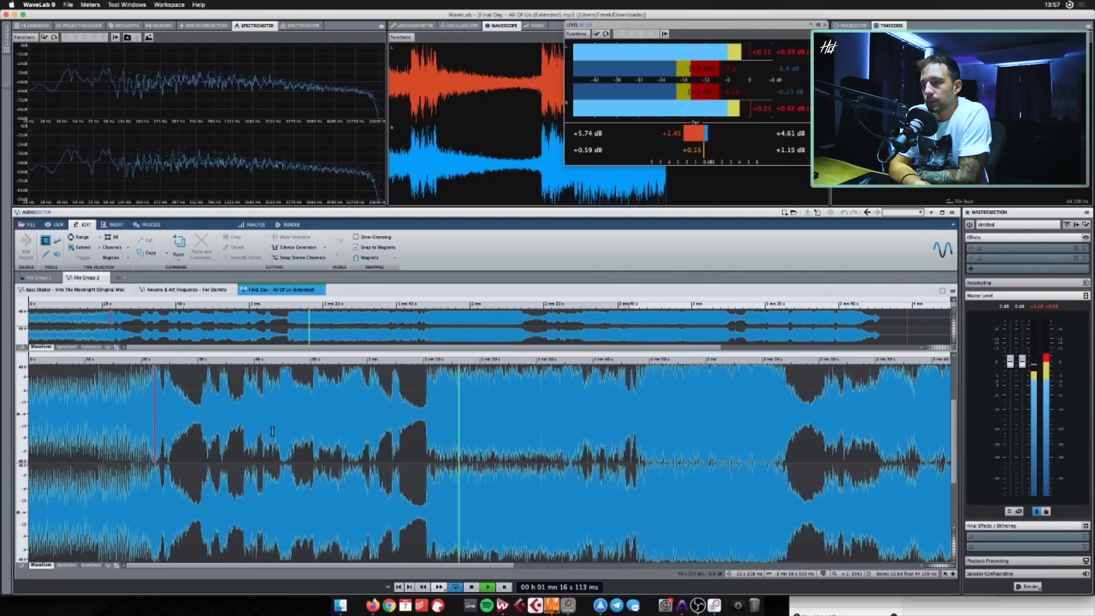
pyautogui.scroll(-2, 272, 431)
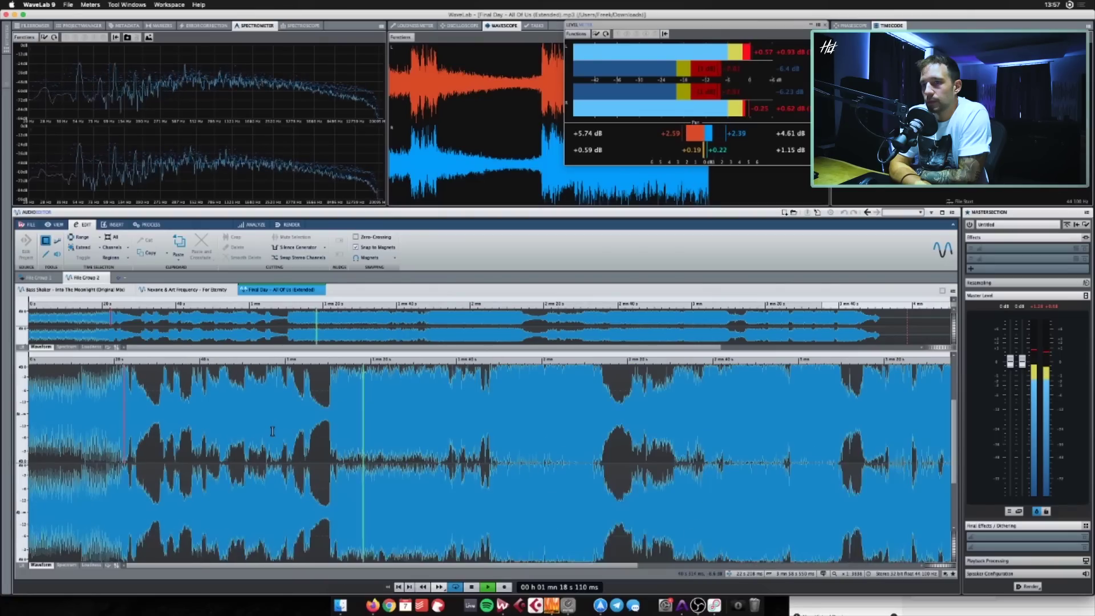
pyautogui.scroll(-1, 272, 431)
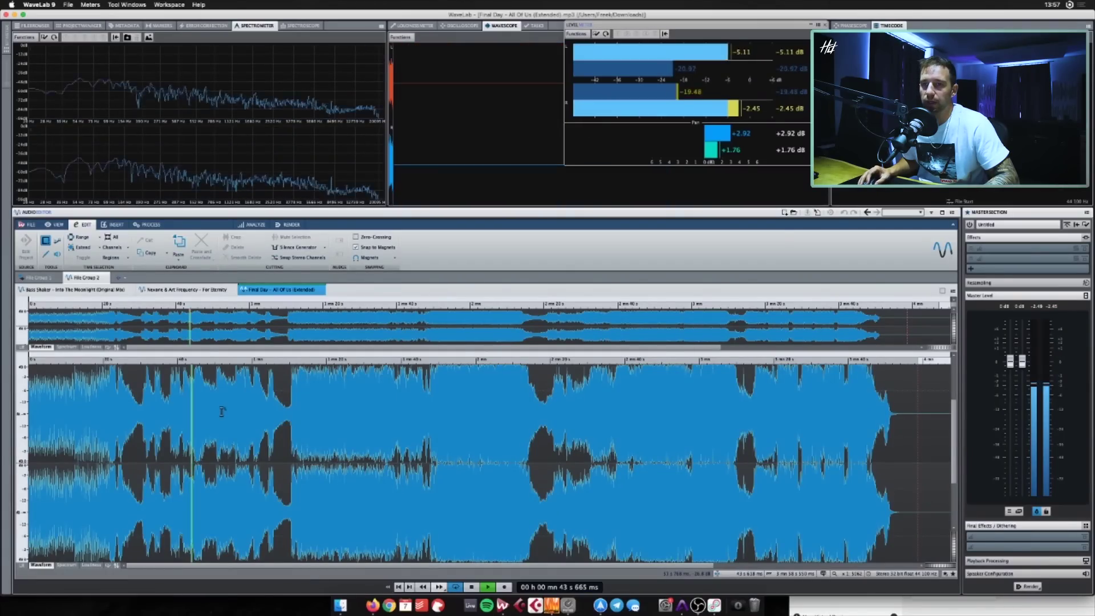
# Replay All Of Us (Extended) from about 0:43
pyautogui.press('space')
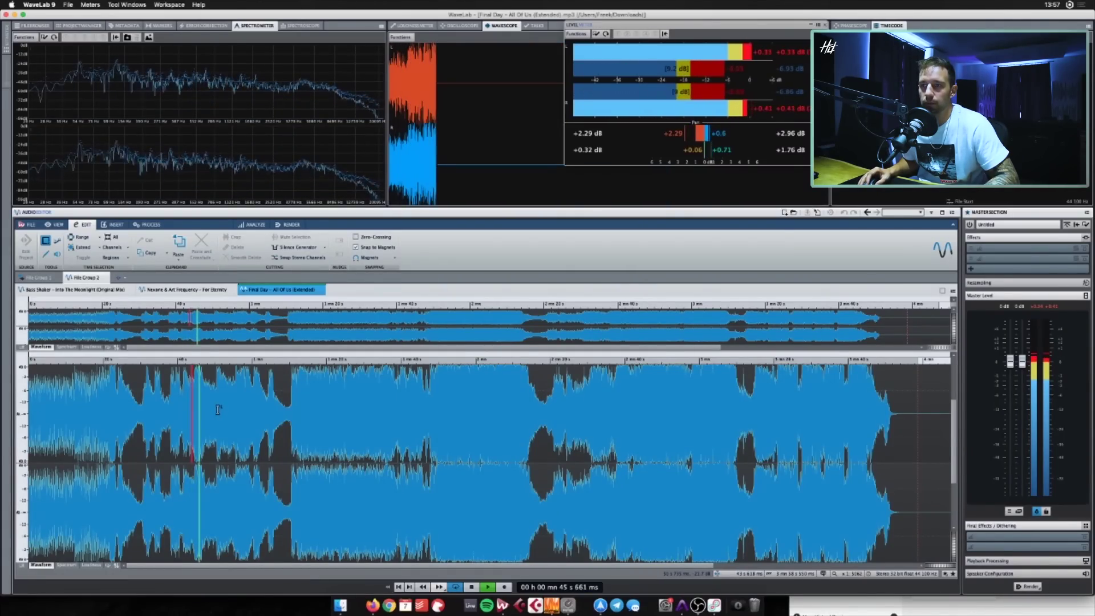